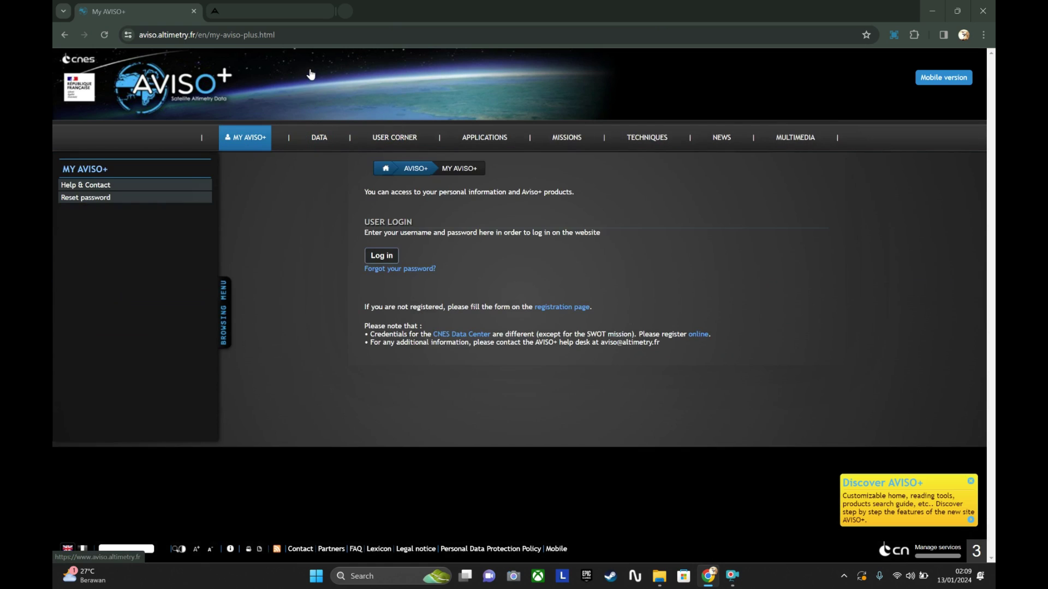
Step: Open the Aviso Live Access Server (LAS) from the website's data access section
{"action": "left_click", "coordinate": [324, 140]}
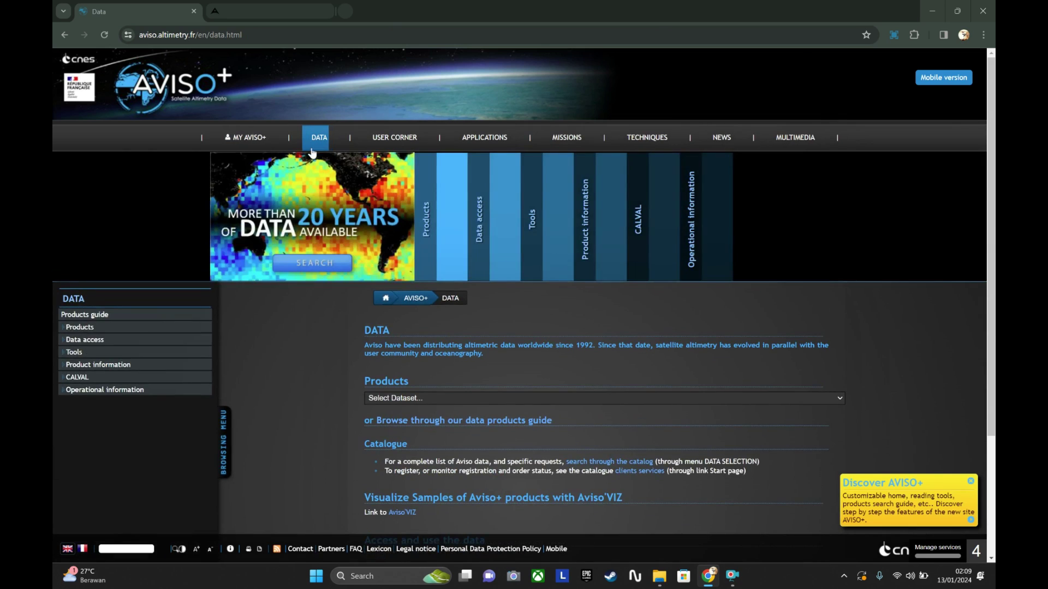
{"action": "left_click", "coordinate": [189, 216]}
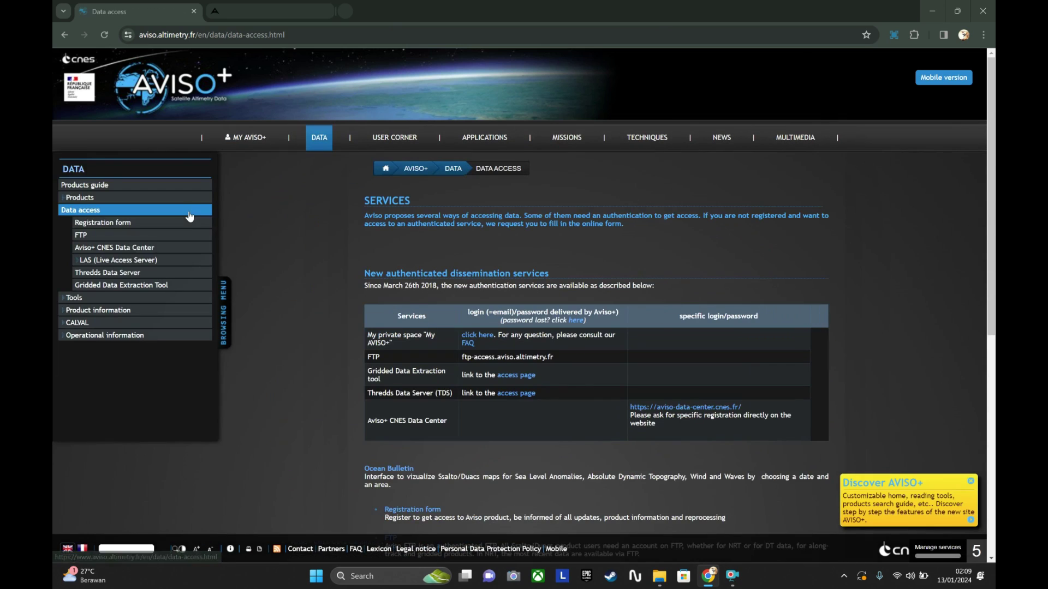
{"action": "left_click", "coordinate": [140, 264]}
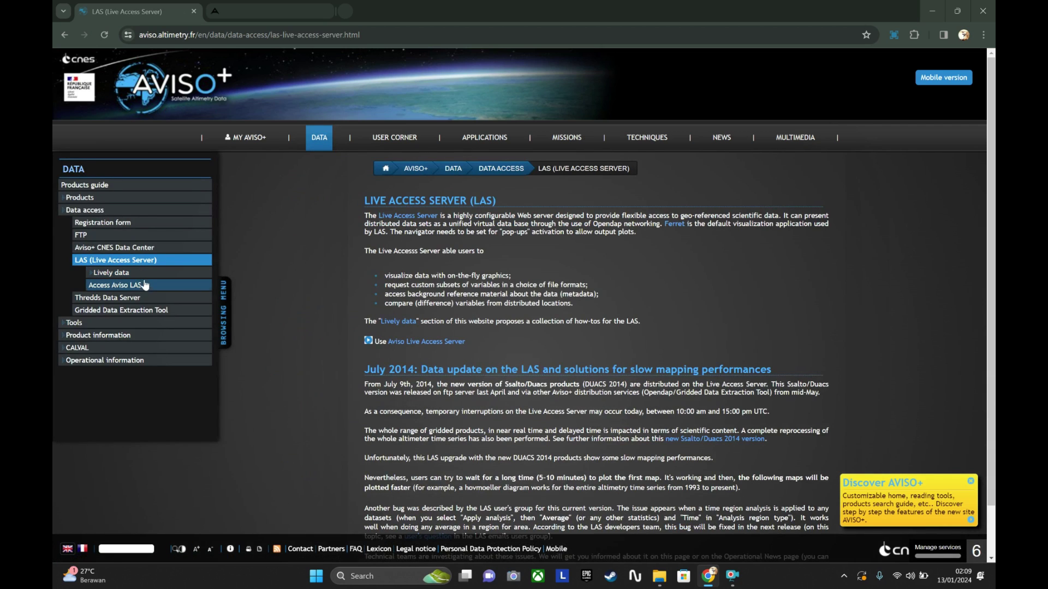
{"action": "left_click", "coordinate": [144, 286]}
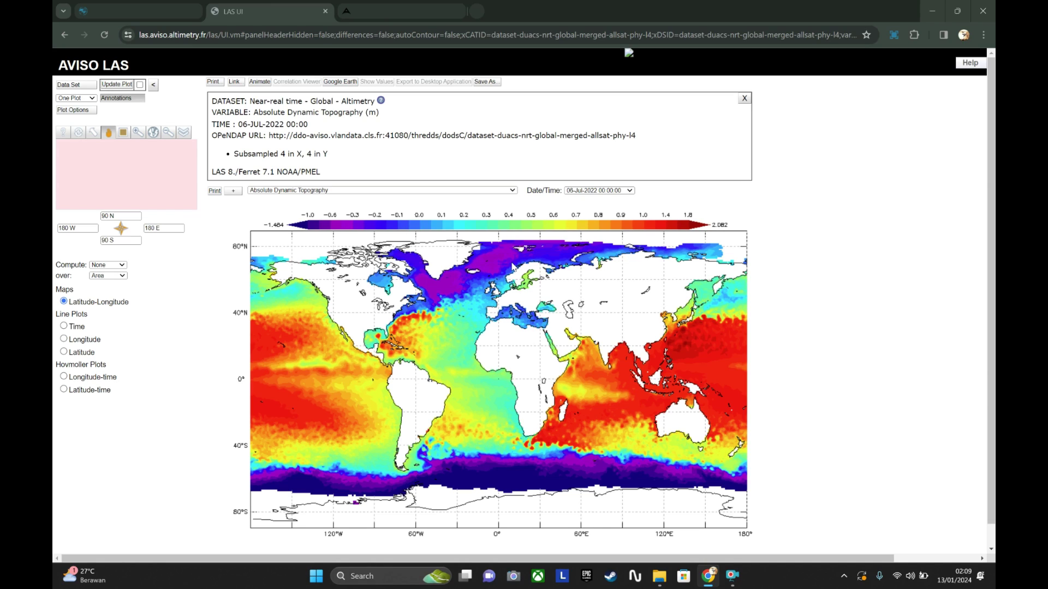
Step: Plot the meridian component (V) of absolute geostrophic velocity from the Near-real time - Global - Altimetry dataset
{"action": "left_click", "coordinate": [75, 87]}
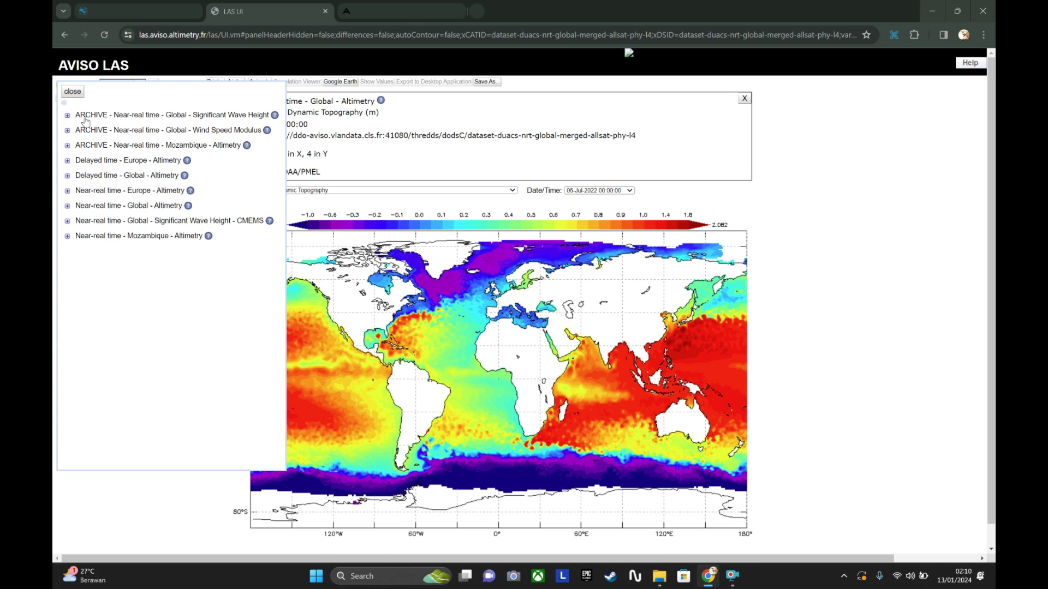
{"action": "left_click", "coordinate": [67, 161]}
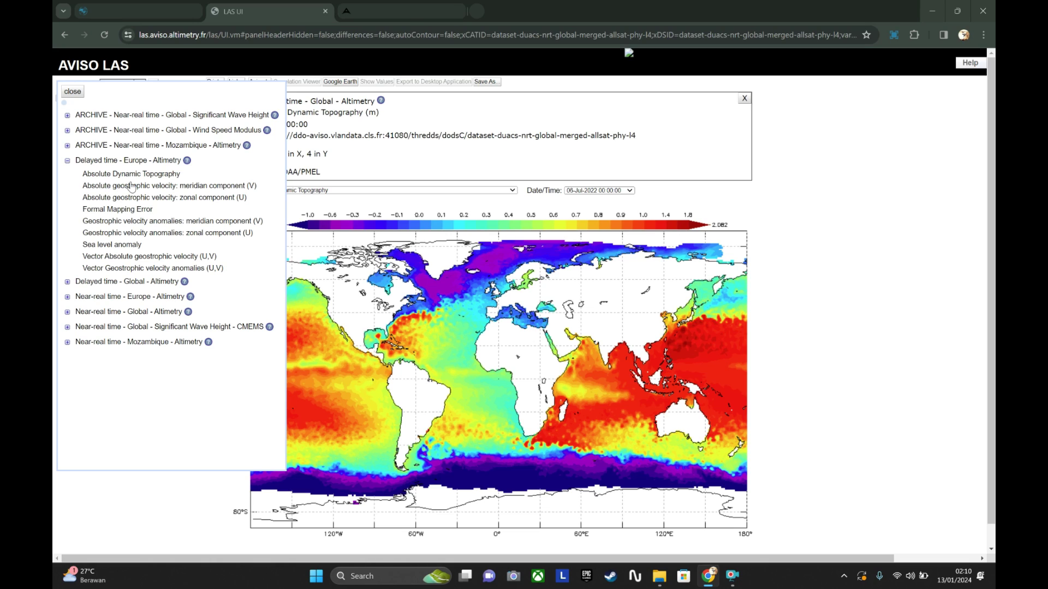
{"action": "left_click", "coordinate": [67, 161]}
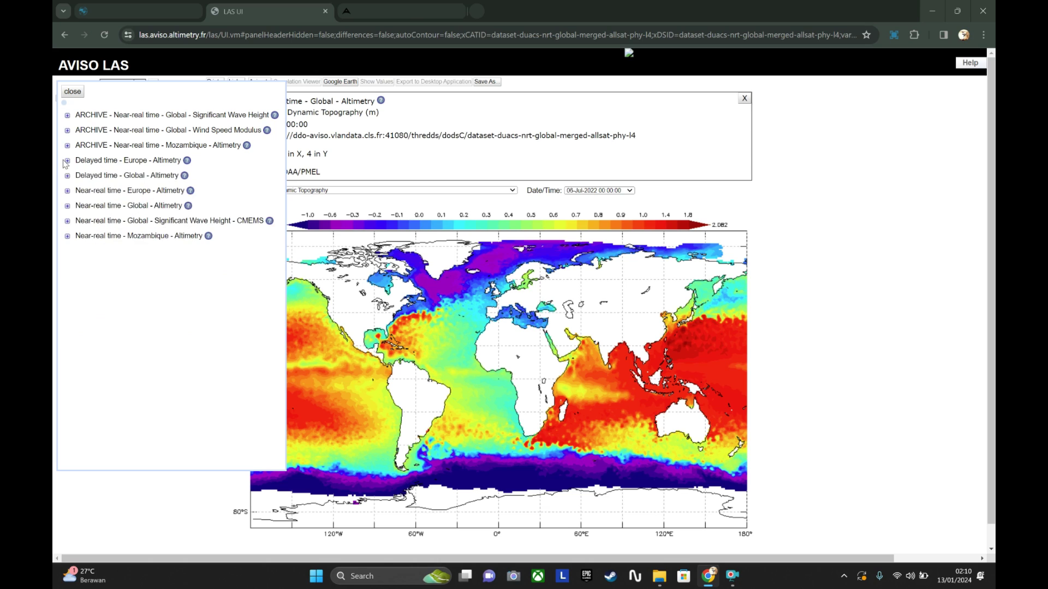
{"action": "left_click", "coordinate": [68, 206]}
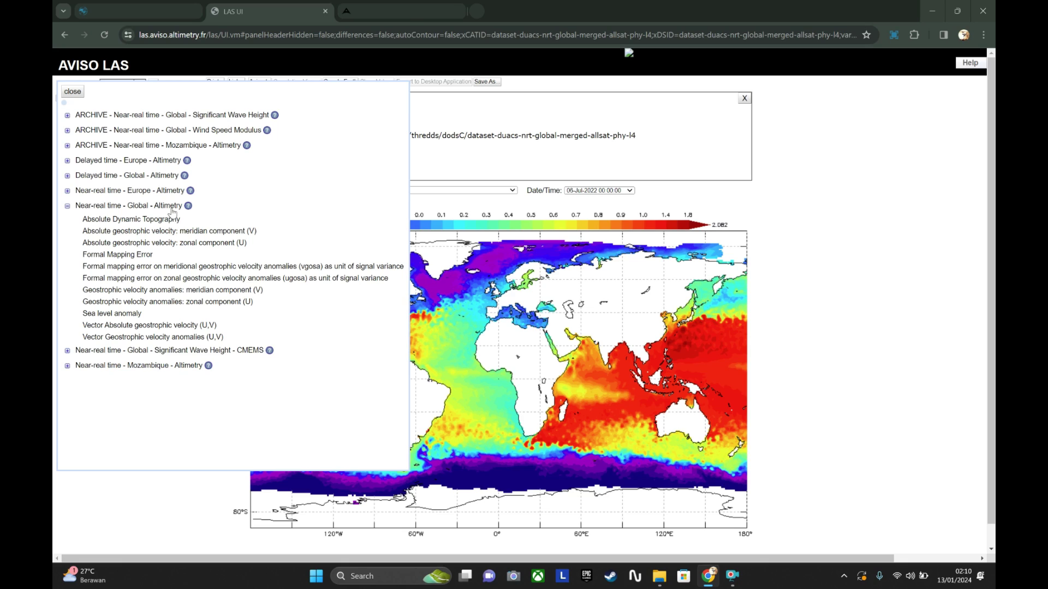
{"action": "left_click", "coordinate": [200, 234]}
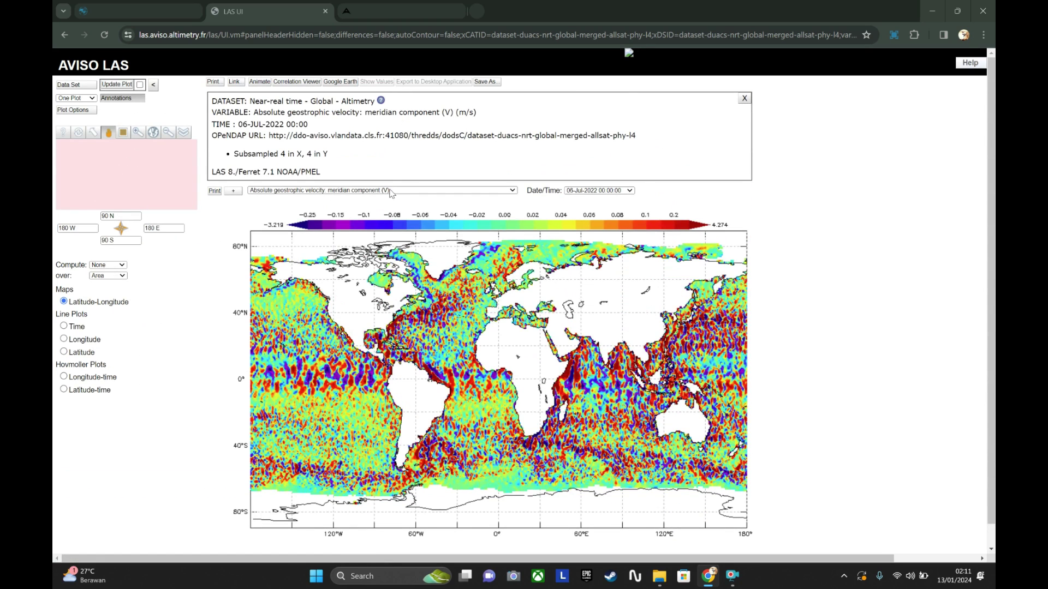
Step: Set the plot region's latitude limits to 15 N and 15 S
{"action": "double_click", "coordinate": [108, 217]}
{"action": "type", "text": "15"}
{"action": "left_click", "coordinate": [105, 240]}
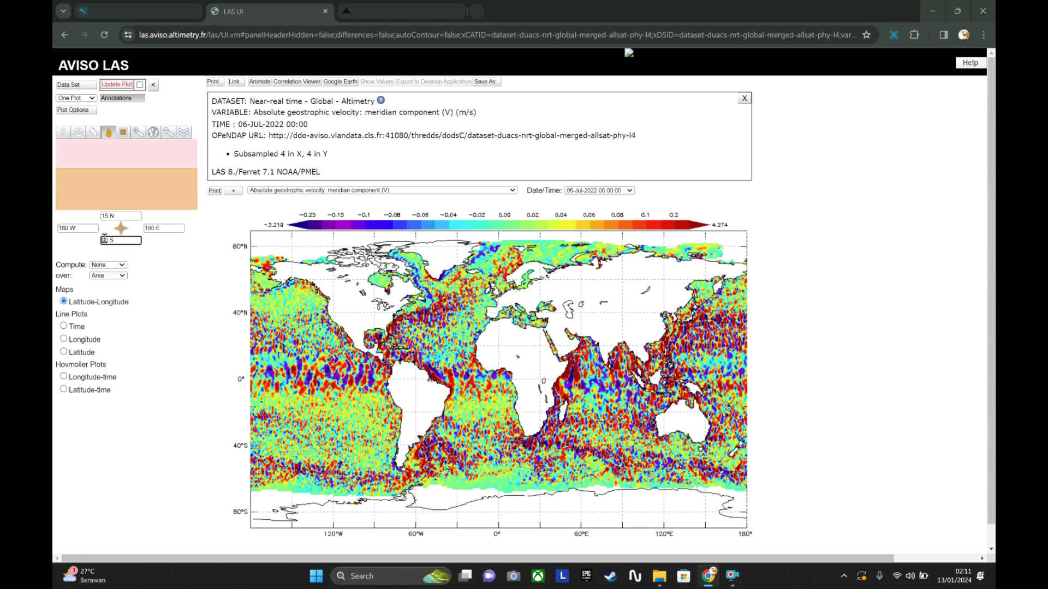
{"action": "double_click", "coordinate": [104, 240]}
{"action": "type", "text": "15"}
Step: Set the region's longitude limits to 90 E and 145 E and update the plot
{"action": "double_click", "coordinate": [64, 228]}
{"action": "key", "text": "BackSpace"}
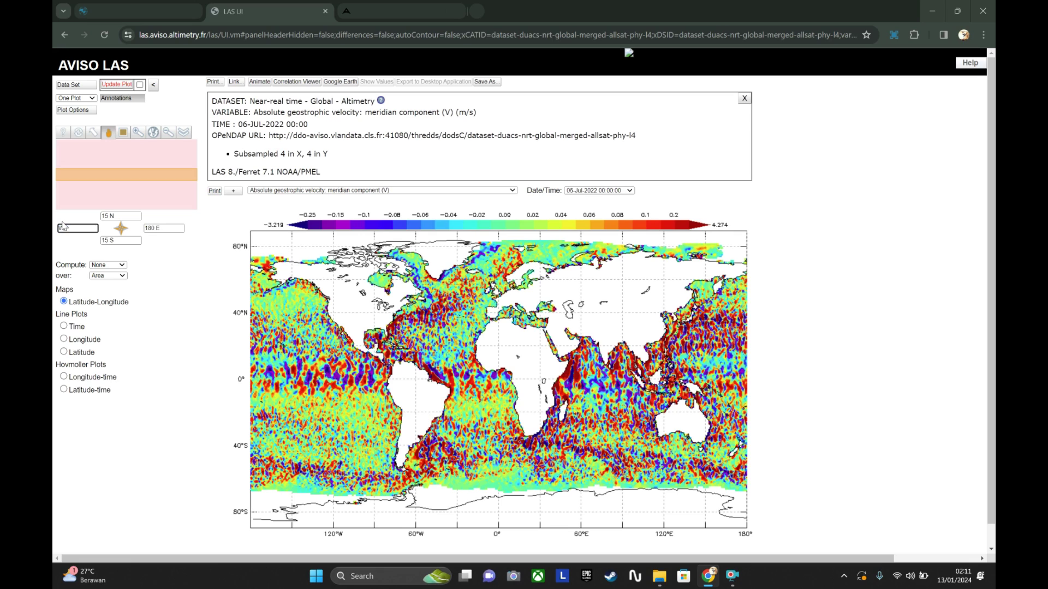
{"action": "type", "text": "90 E"}
{"action": "double_click", "coordinate": [163, 229]}
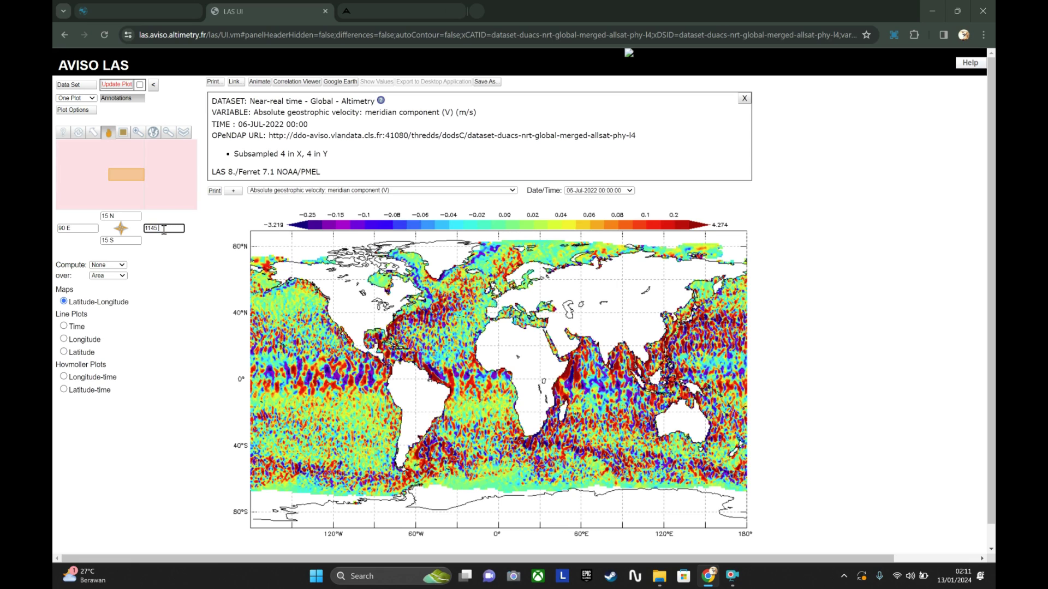
{"action": "key", "text": "BackSpace"}
{"action": "key", "text": "BackSpace"}
{"action": "key", "text": "BackSpace"}
{"action": "key", "text": "BackSpace"}
{"action": "type", "text": "145 E"}
{"action": "left_click", "coordinate": [187, 264]}
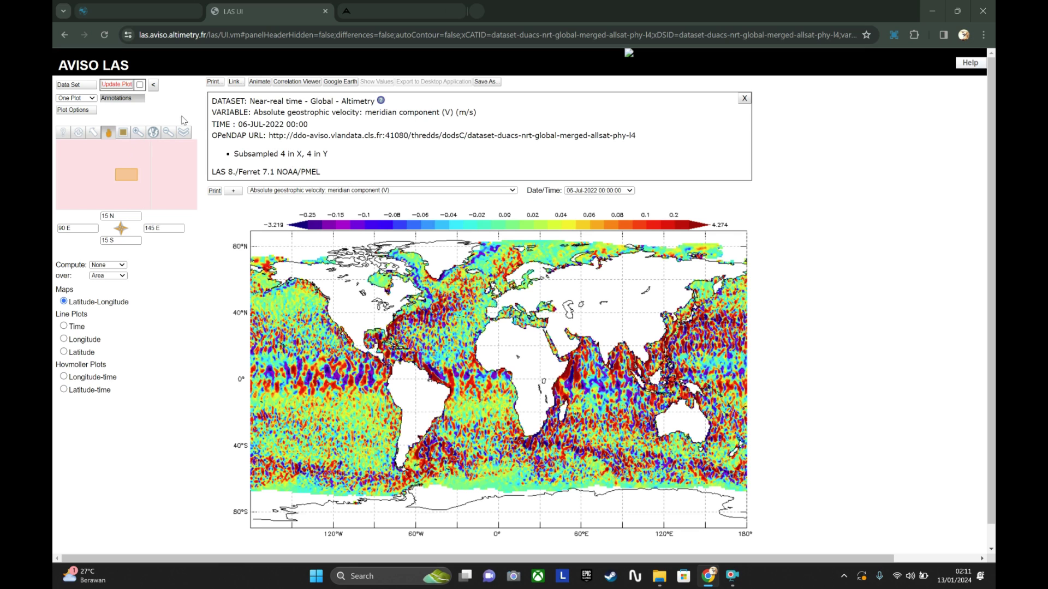
{"action": "left_click", "coordinate": [121, 85]}
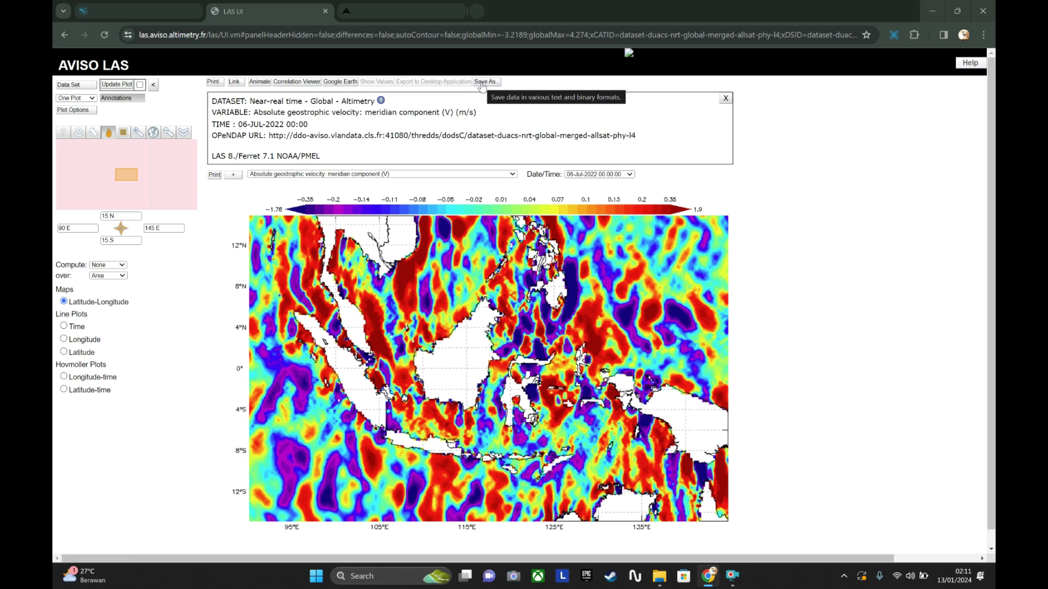
Step: Open the interactive data download page for the plotted region
{"action": "left_click", "coordinate": [630, 175]}
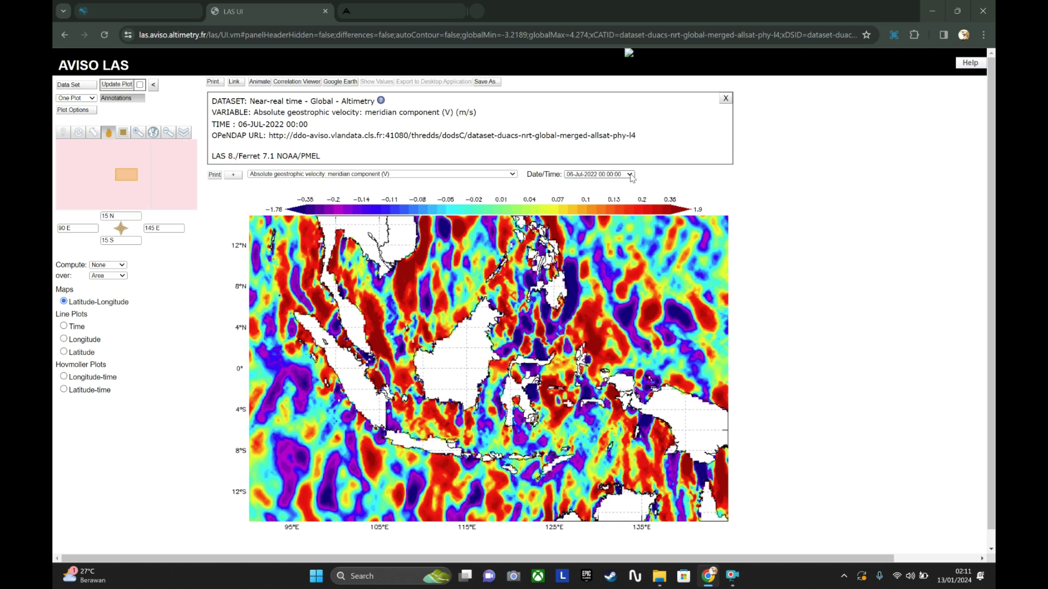
{"action": "left_click", "coordinate": [498, 84]}
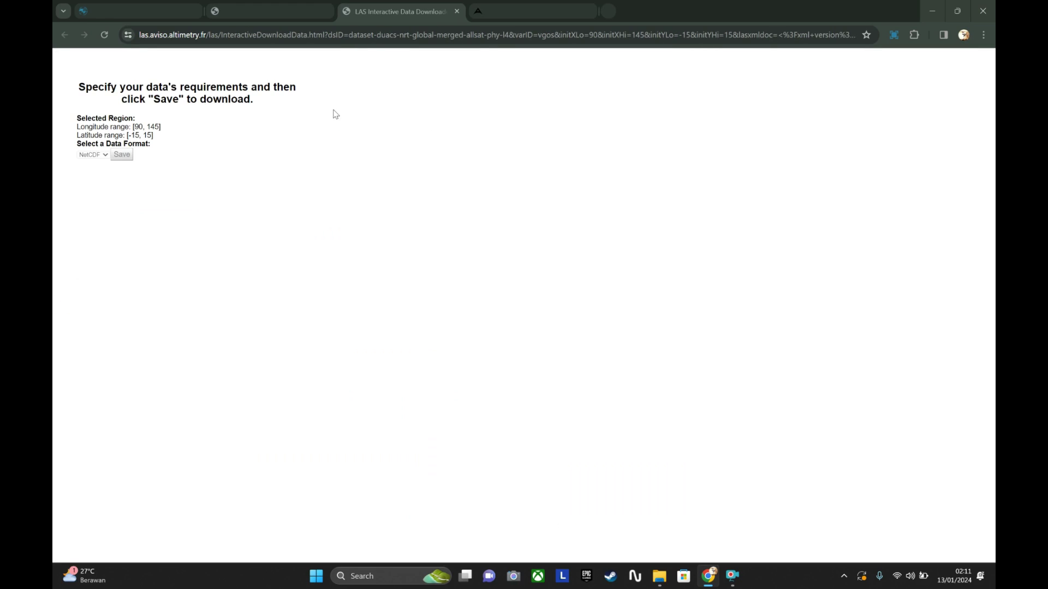
{"action": "left_click", "coordinate": [284, 10]}
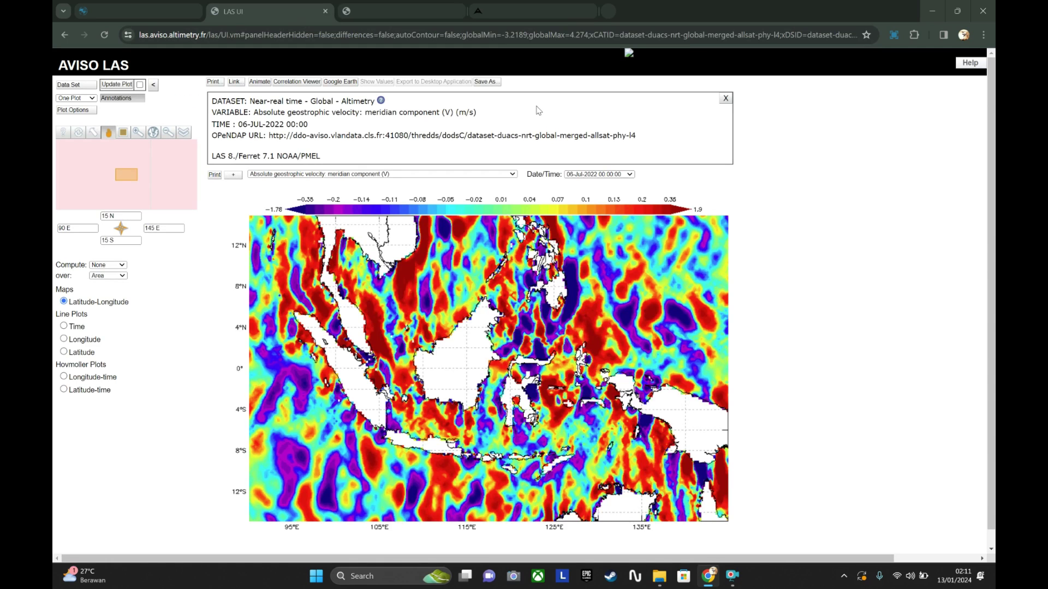
{"action": "left_click", "coordinate": [414, 11]}
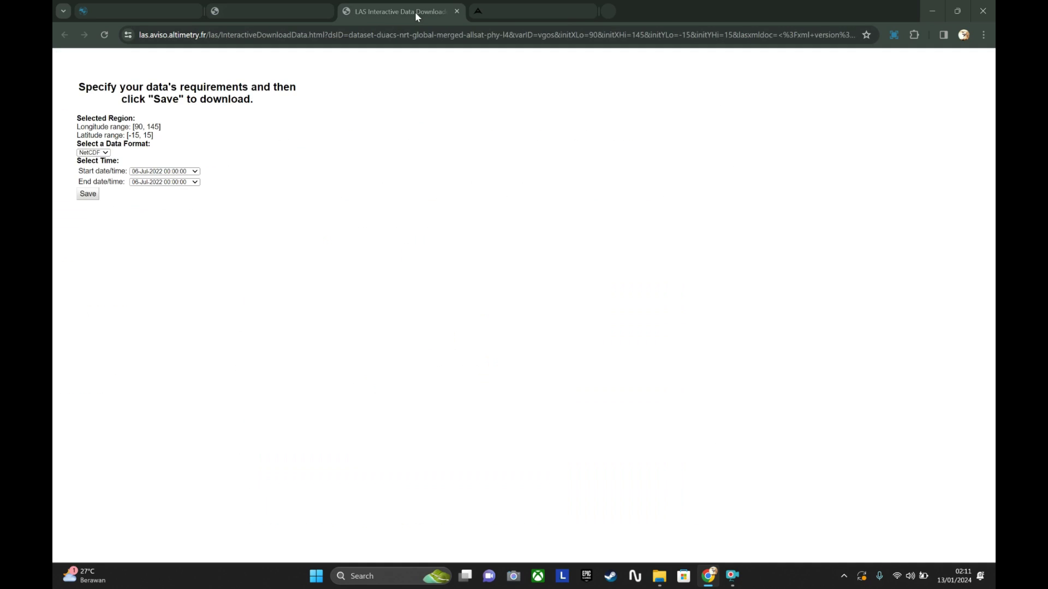
Step: Set the download's time range from 01-Jan-2024 00:00:00 to 07-Jan-2024 00:00:00
{"action": "left_click", "coordinate": [195, 174]}
{"action": "left_click_drag", "start_coordinate": [198, 191], "coordinate": [206, 342]}
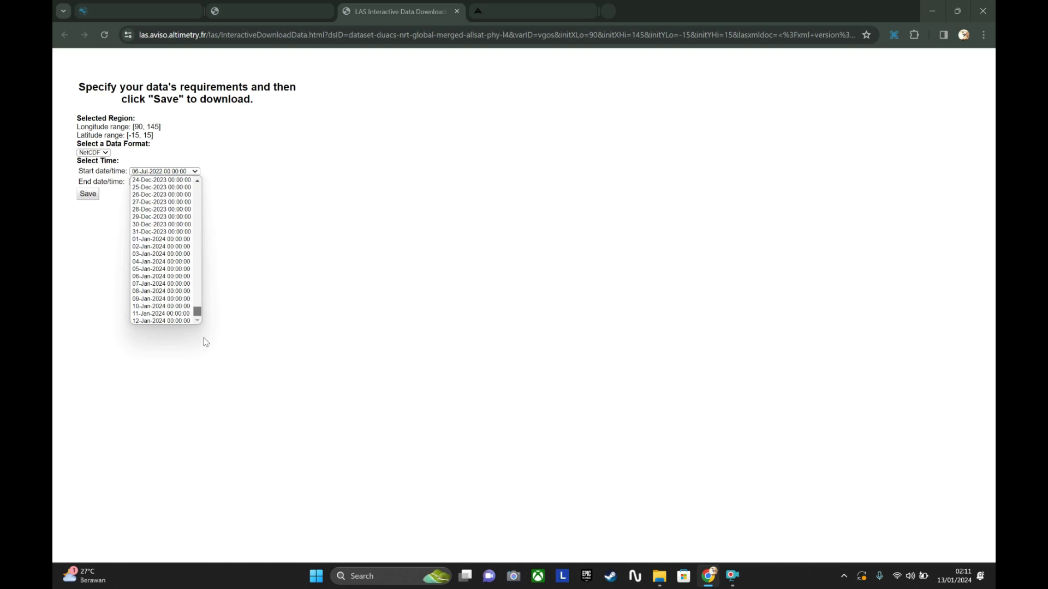
{"action": "left_click", "coordinate": [179, 242]}
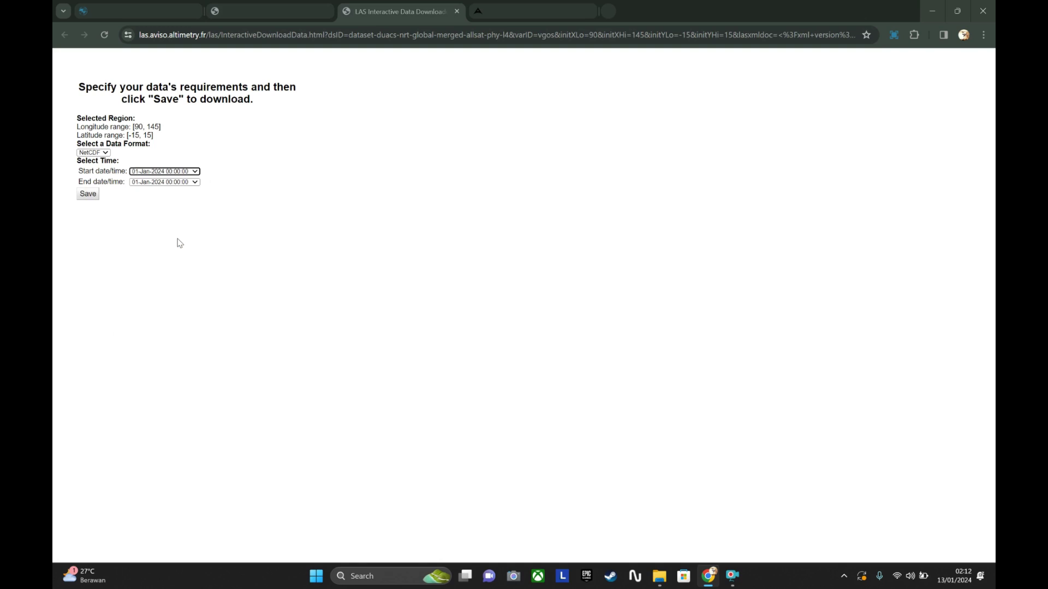
{"action": "left_click", "coordinate": [196, 182]}
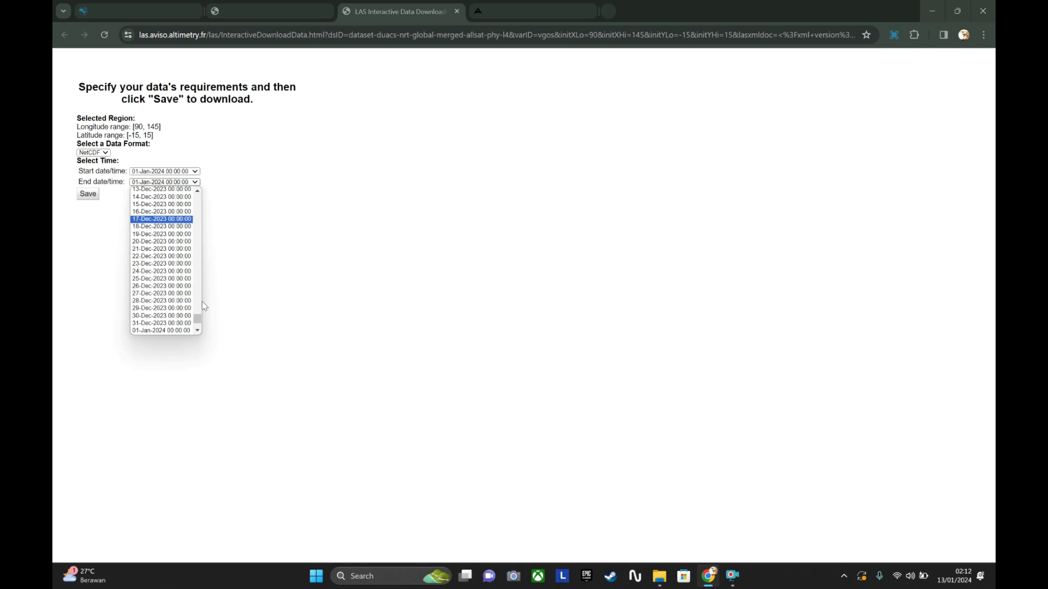
{"action": "left_click_drag", "start_coordinate": [198, 319], "coordinate": [205, 332]}
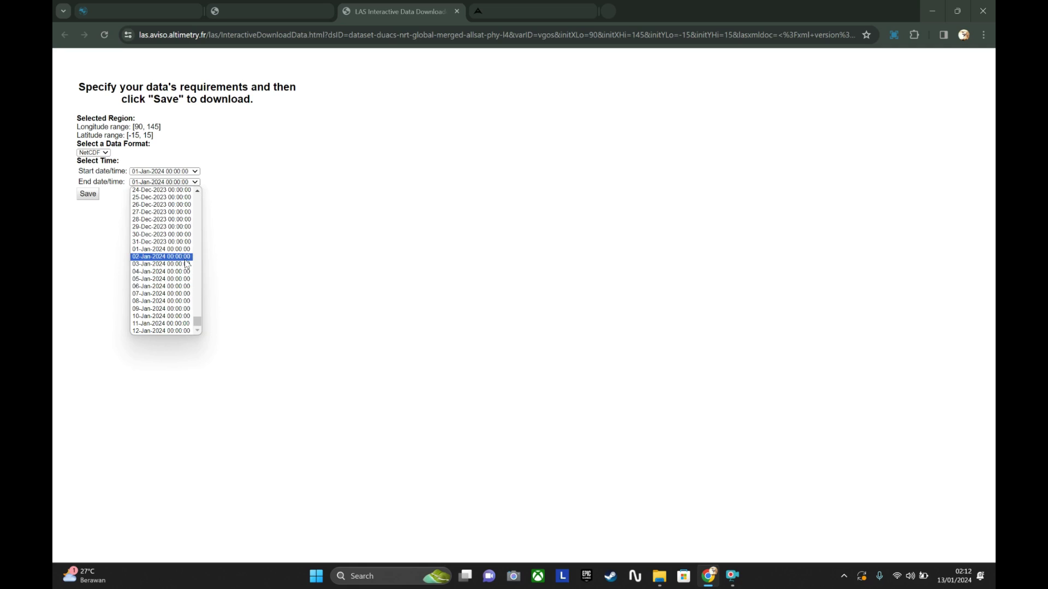
{"action": "left_click", "coordinate": [181, 293]}
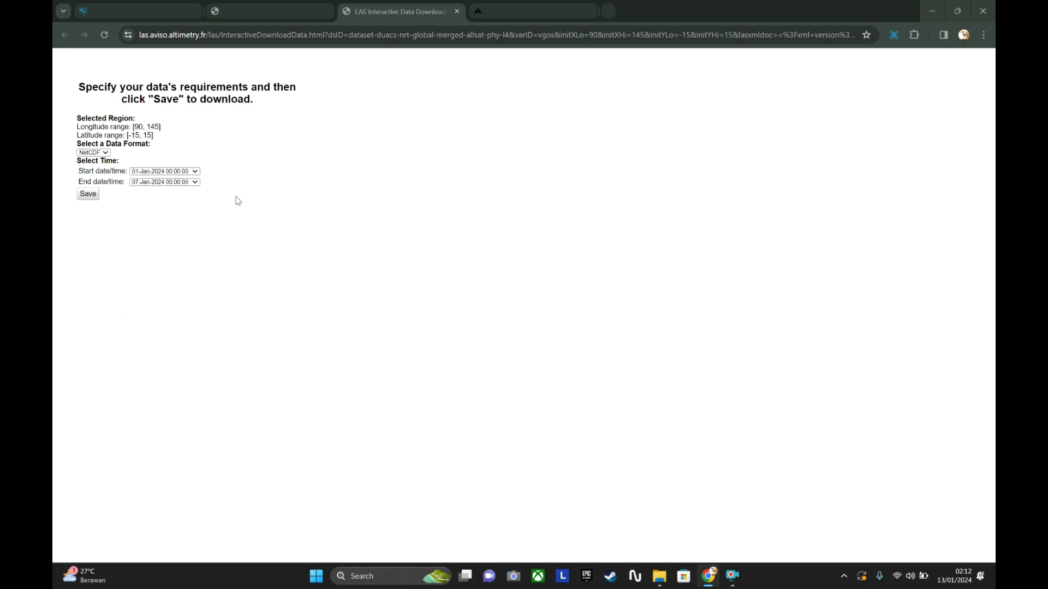
Step: Choose CSV as the data format and save the data to produce the text listing
{"action": "left_click", "coordinate": [101, 153]}
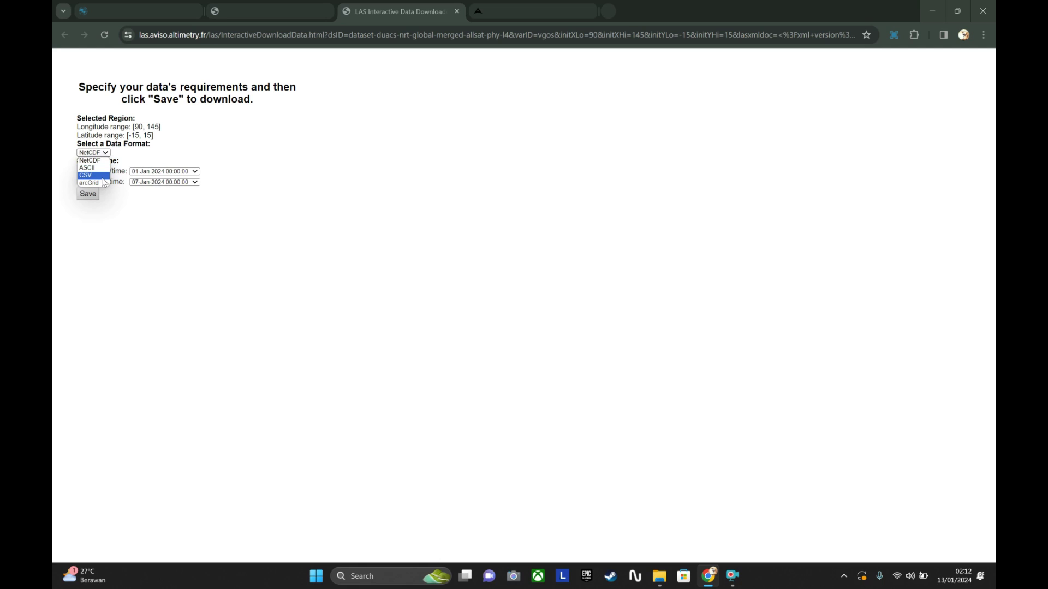
{"action": "left_click", "coordinate": [93, 175]}
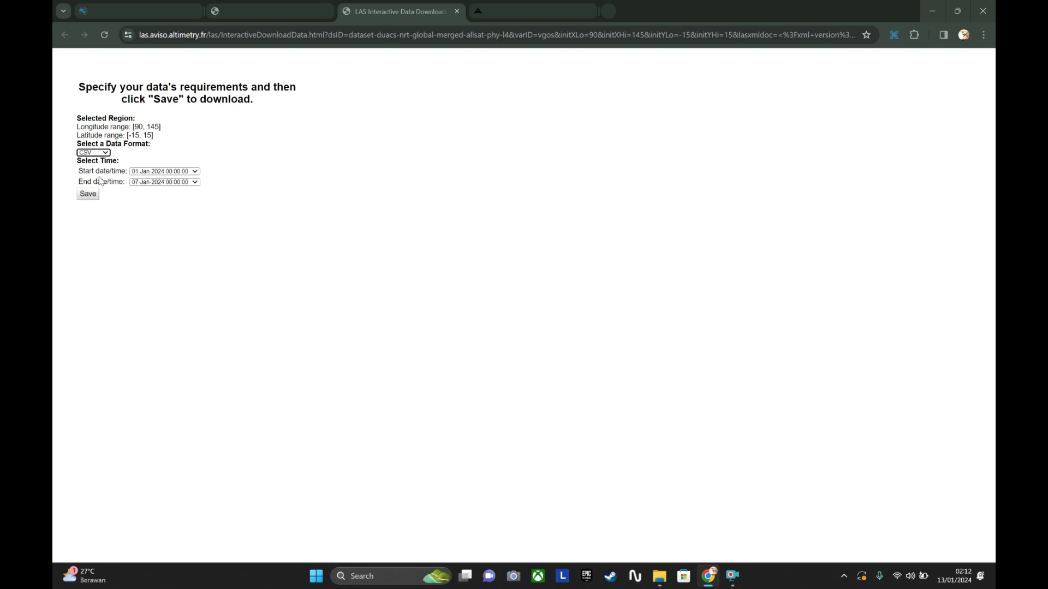
{"action": "left_click", "coordinate": [82, 199]}
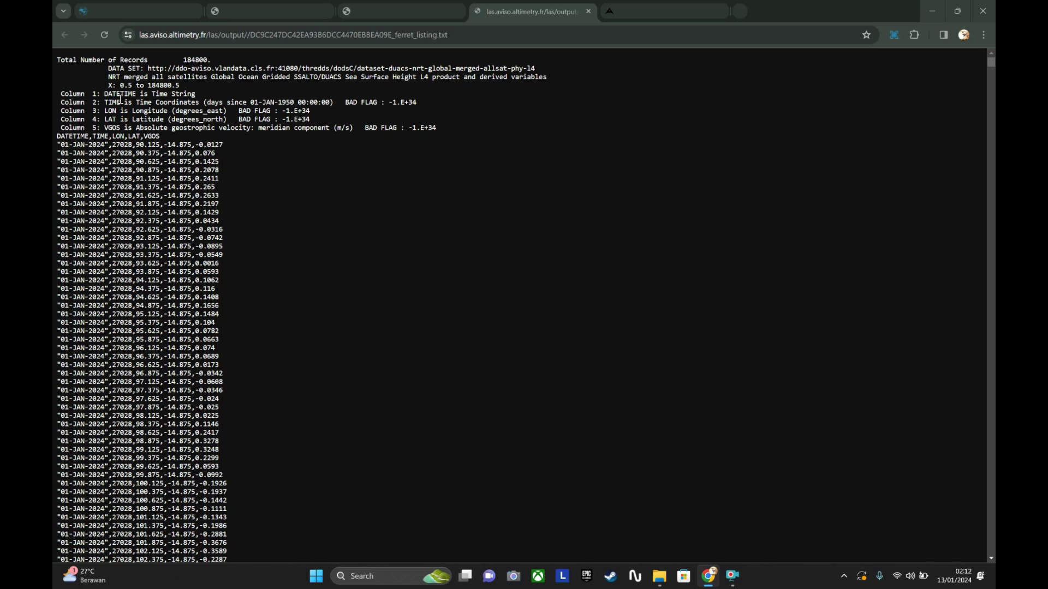
Step: Copy the entire text of the generated velocity data listing
{"action": "key", "text": "ctrl+a"}
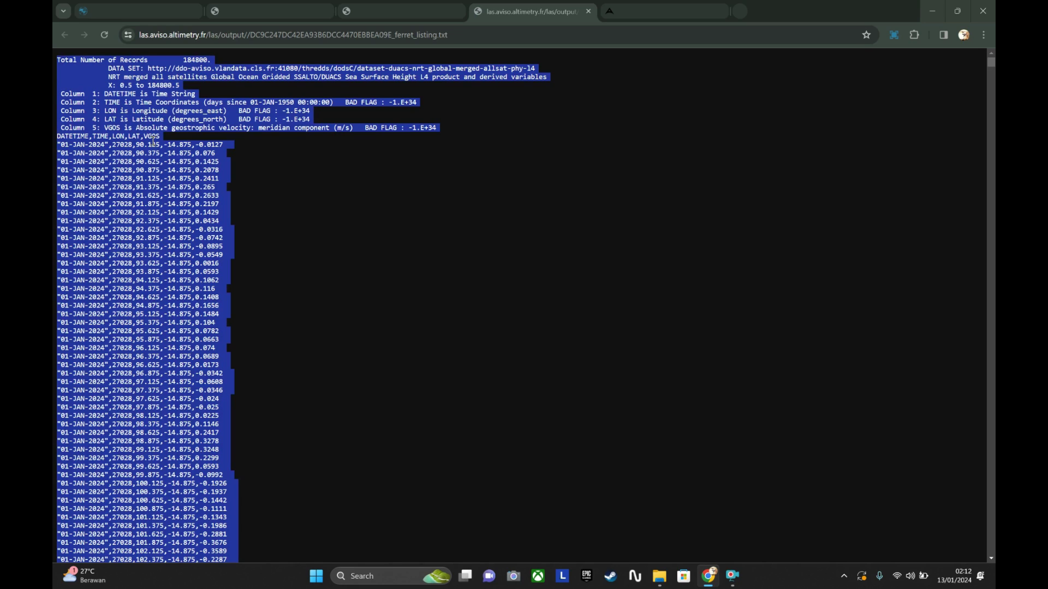
{"action": "right_click", "coordinate": [152, 141]}
{"action": "left_click", "coordinate": [176, 152]}
Step: Switch to Excel and create a blank workbook
{"action": "left_click", "coordinate": [316, 576]}
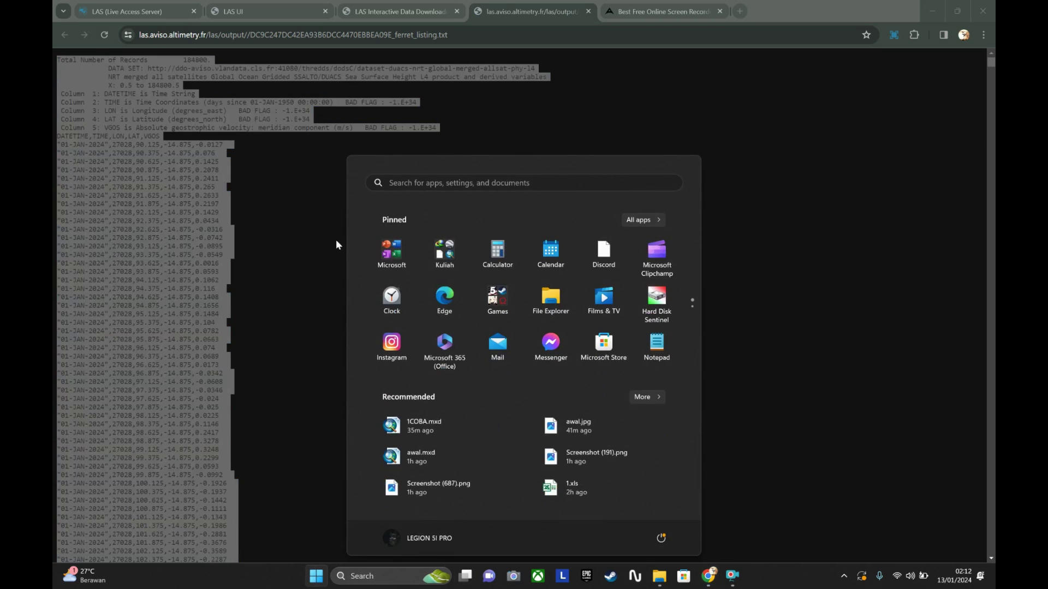
{"action": "left_click", "coordinate": [405, 267]}
{"action": "left_click", "coordinate": [601, 326]}
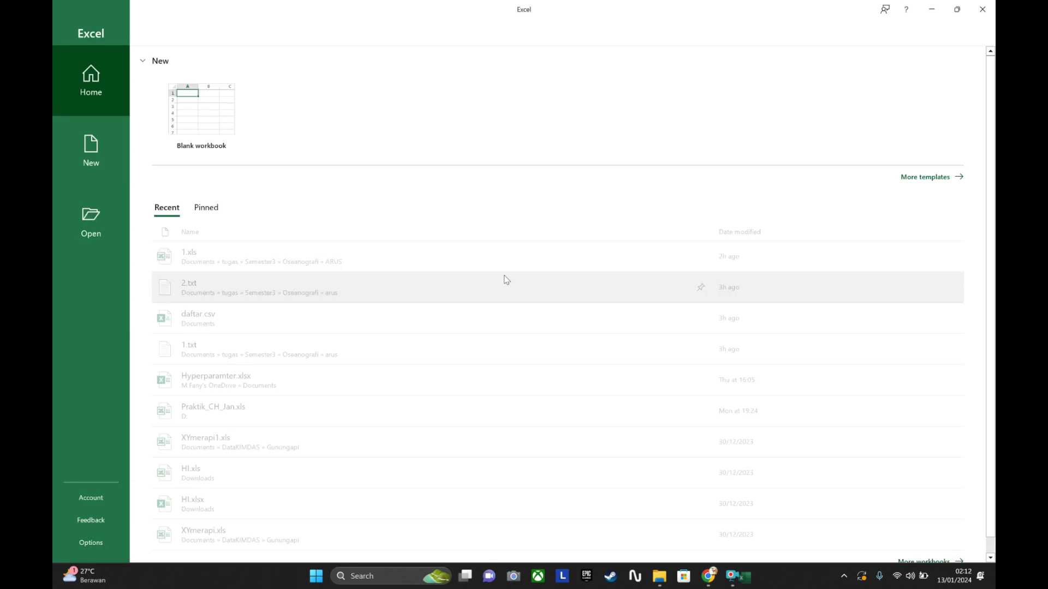
{"action": "left_click", "coordinate": [216, 112]}
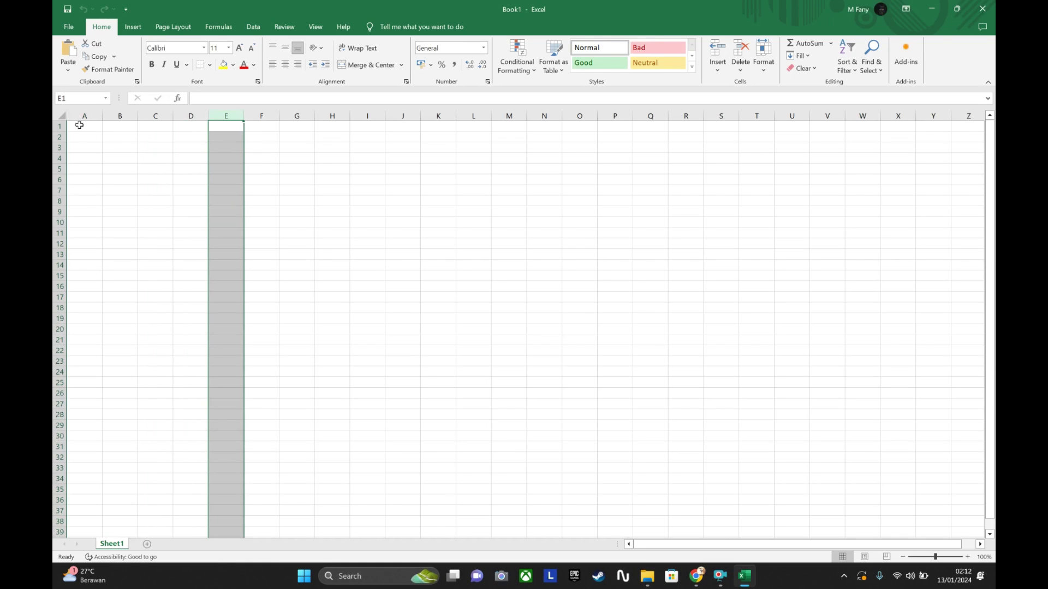
Step: Paste the copied data listing into the sheet starting at cell A1
{"action": "left_click", "coordinate": [79, 125]}
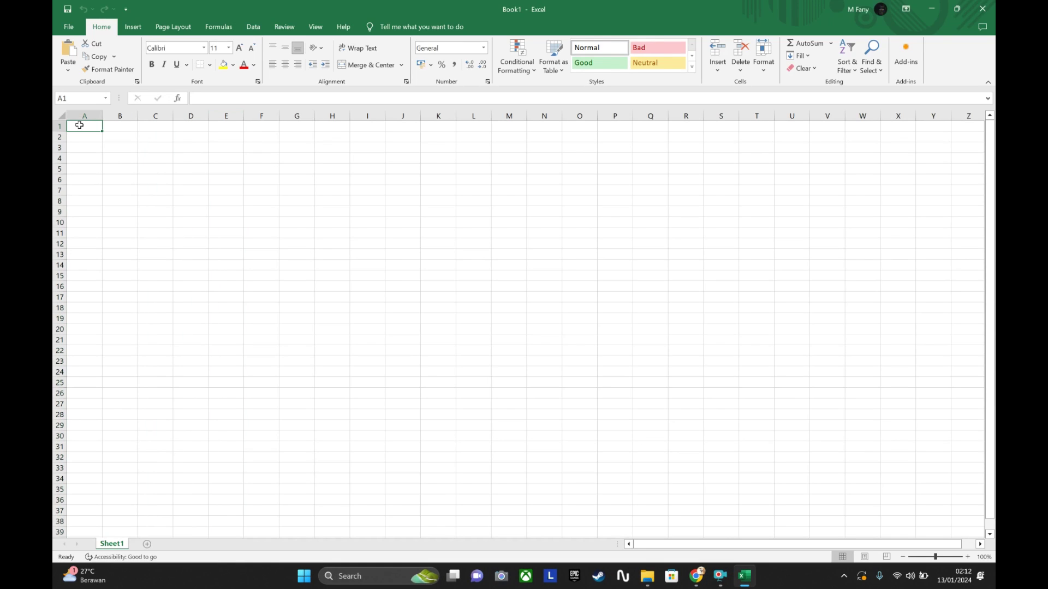
{"action": "right_click", "coordinate": [79, 125]}
{"action": "left_click", "coordinate": [98, 189]}
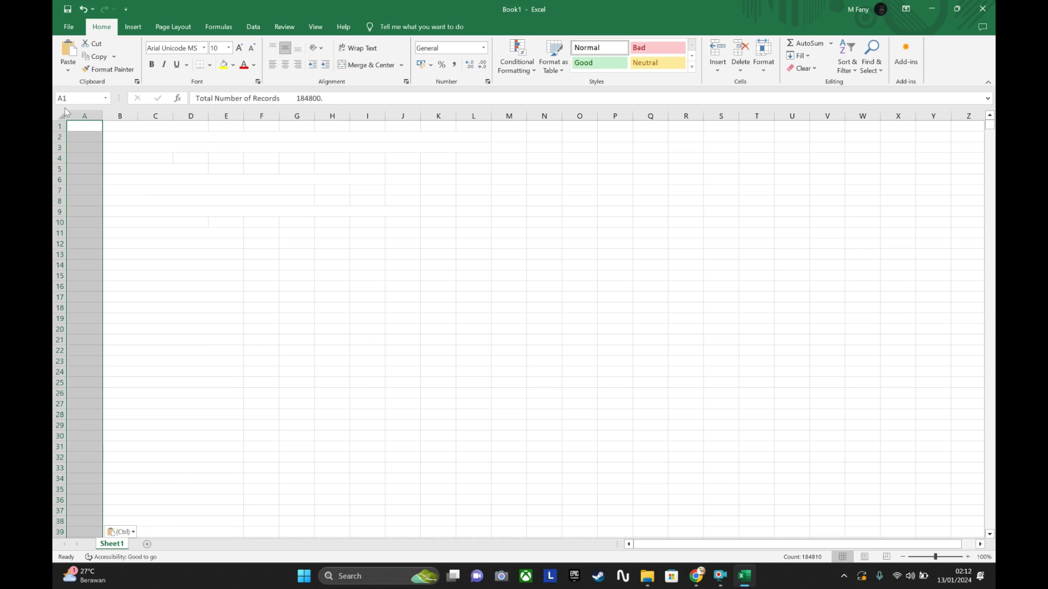
Step: Set the font colour of all pasted data in column A to black and add a second worksheet
{"action": "left_click", "coordinate": [82, 122]}
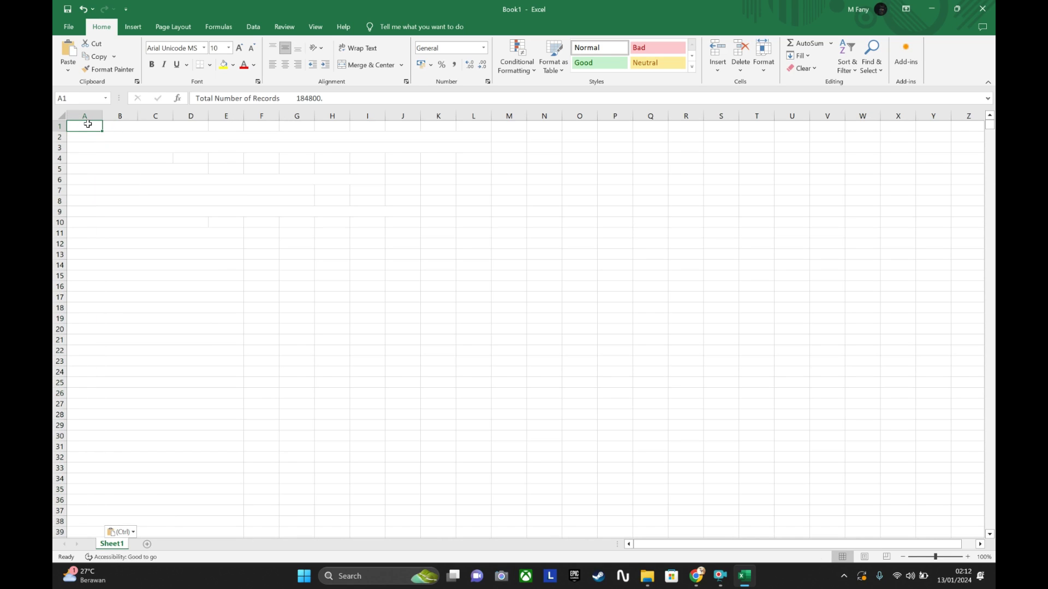
{"action": "key", "text": "ctrl+shift+Down"}
{"action": "key", "text": "ctrl+shift+Up"}
{"action": "key", "text": "ctrl+shift+Down"}
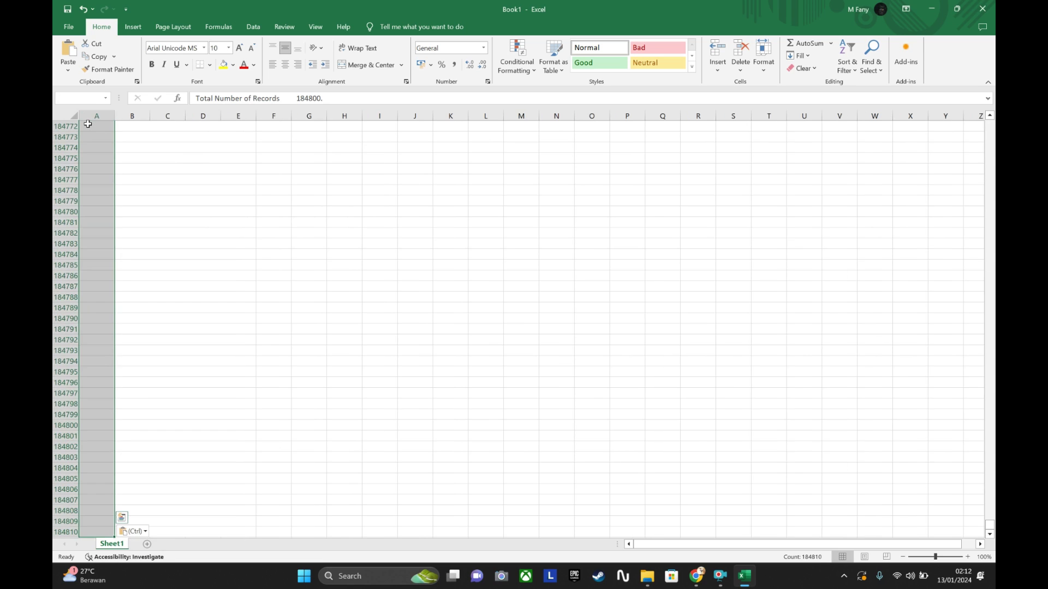
{"action": "left_click", "coordinate": [252, 66]}
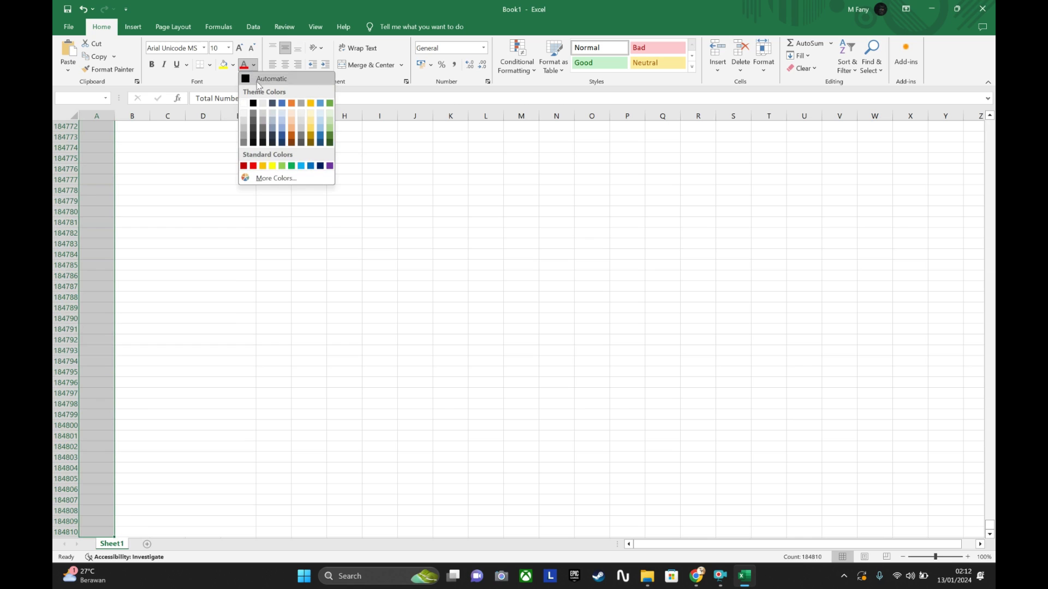
{"action": "left_click", "coordinate": [253, 103]}
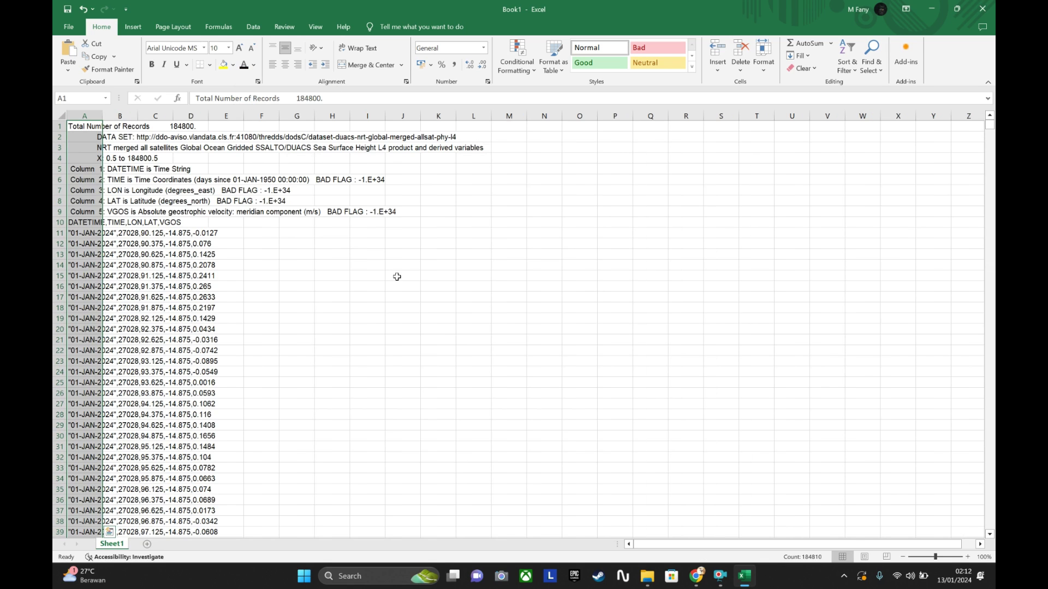
{"action": "left_click", "coordinate": [367, 265]}
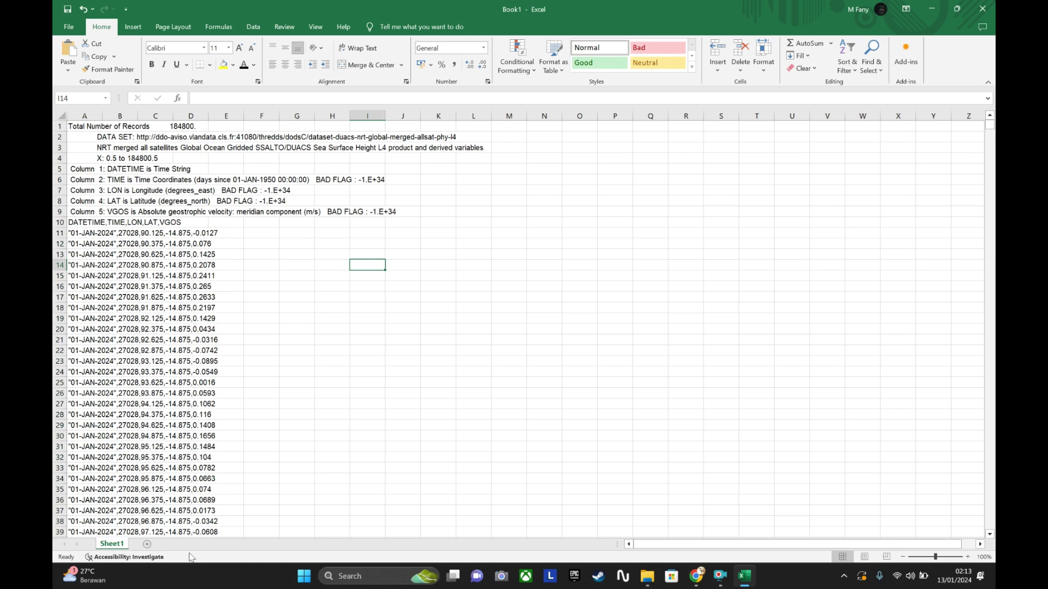
{"action": "left_click", "coordinate": [146, 544]}
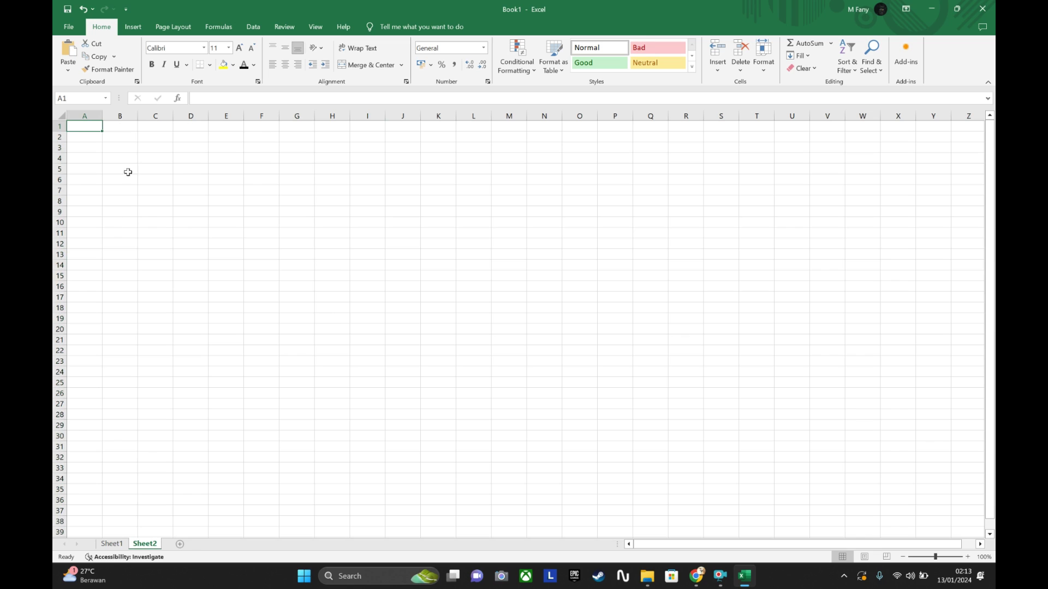
Step: Switch to Chrome and close the finished LAS viewer, data download form and VGOS text listing pages
{"action": "left_click", "coordinate": [696, 580]}
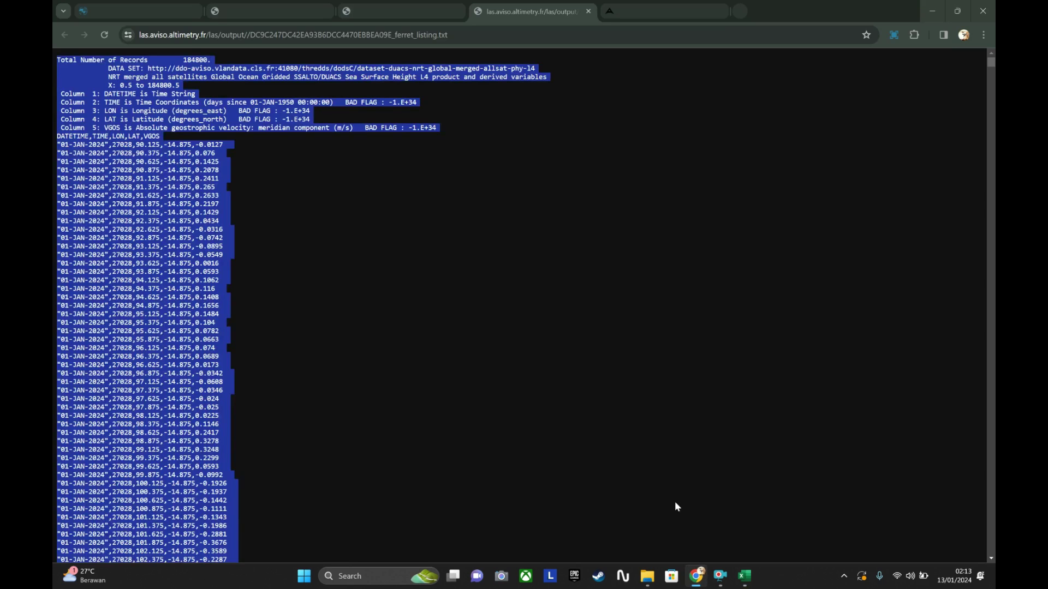
{"action": "left_click", "coordinate": [378, 10]}
{"action": "left_click", "coordinate": [303, 11]}
{"action": "left_click", "coordinate": [410, 12]}
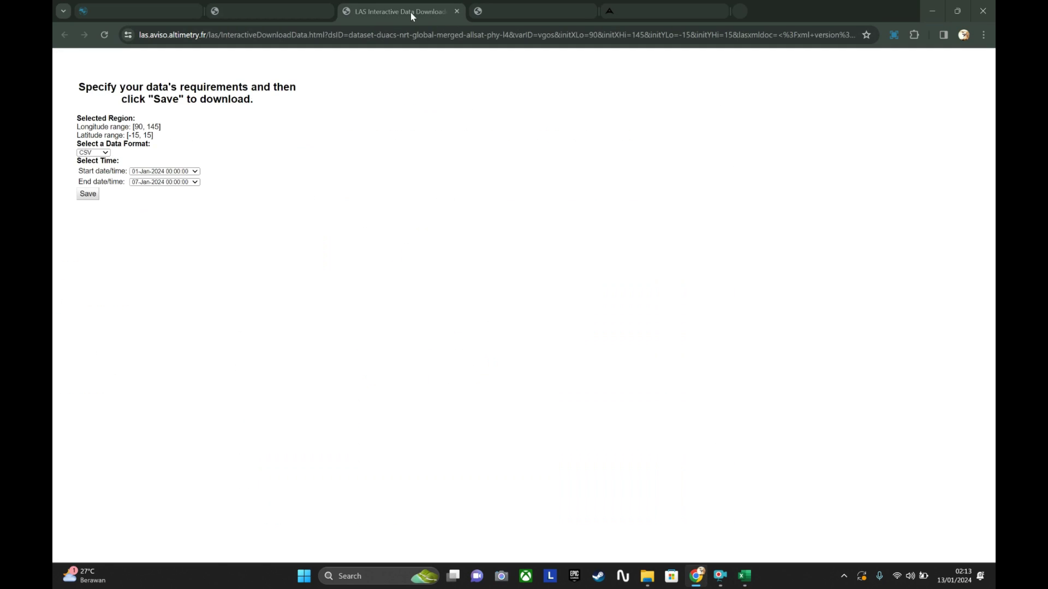
{"action": "left_click", "coordinate": [457, 11]}
{"action": "left_click", "coordinate": [326, 11]}
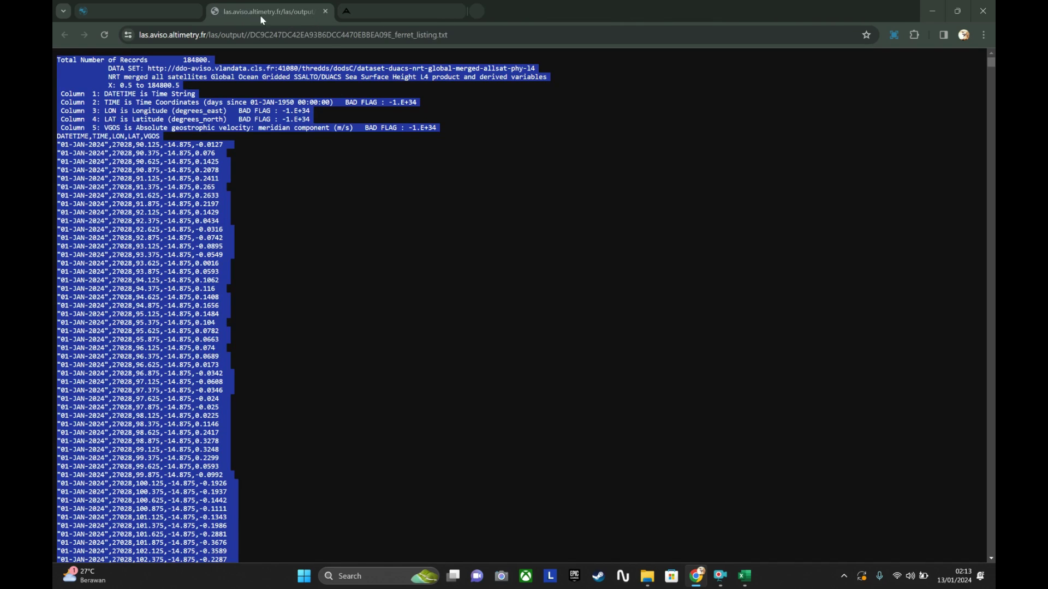
{"action": "left_click", "coordinate": [158, 9]}
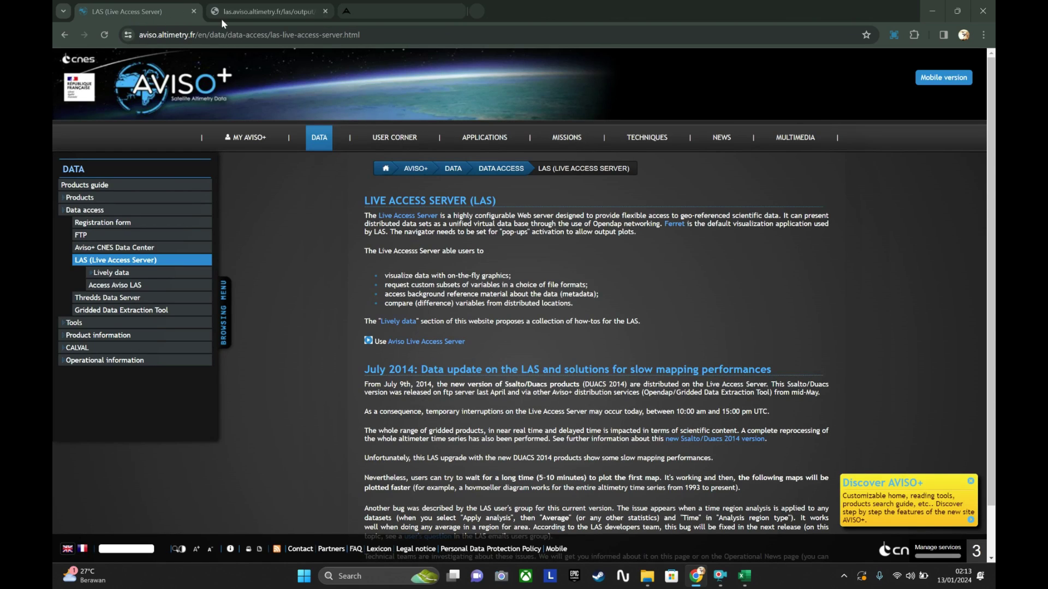
{"action": "left_click", "coordinate": [252, 15]}
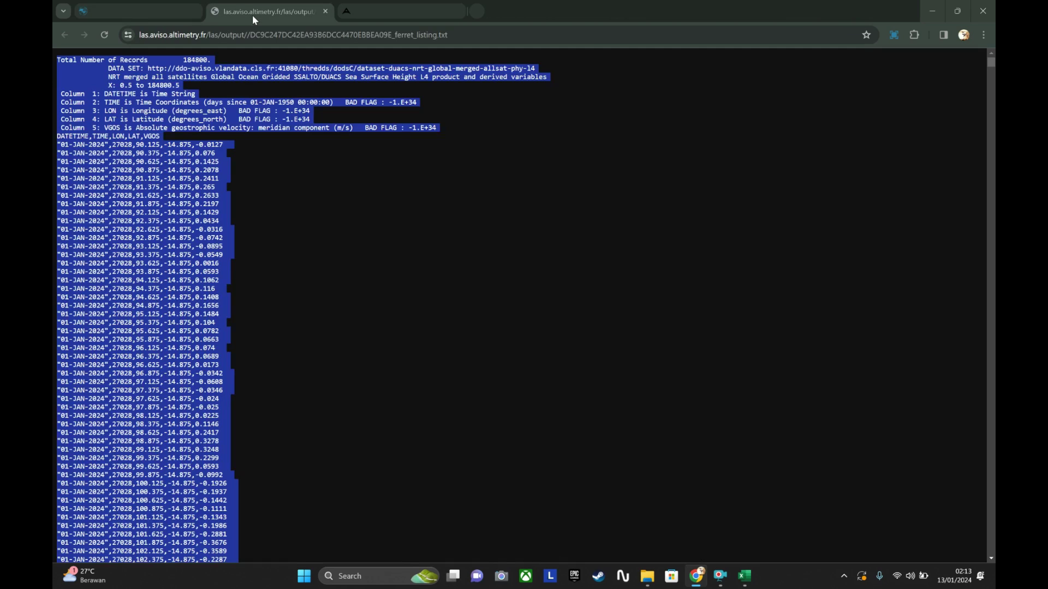
{"action": "left_click", "coordinate": [325, 11]}
Step: Open Aviso LAS from the AVISO+ page and load Absolute geostrophic velocity: zonal component (U) from the Near-real time - Global - Altimetry dataset
{"action": "left_click", "coordinate": [136, 11]}
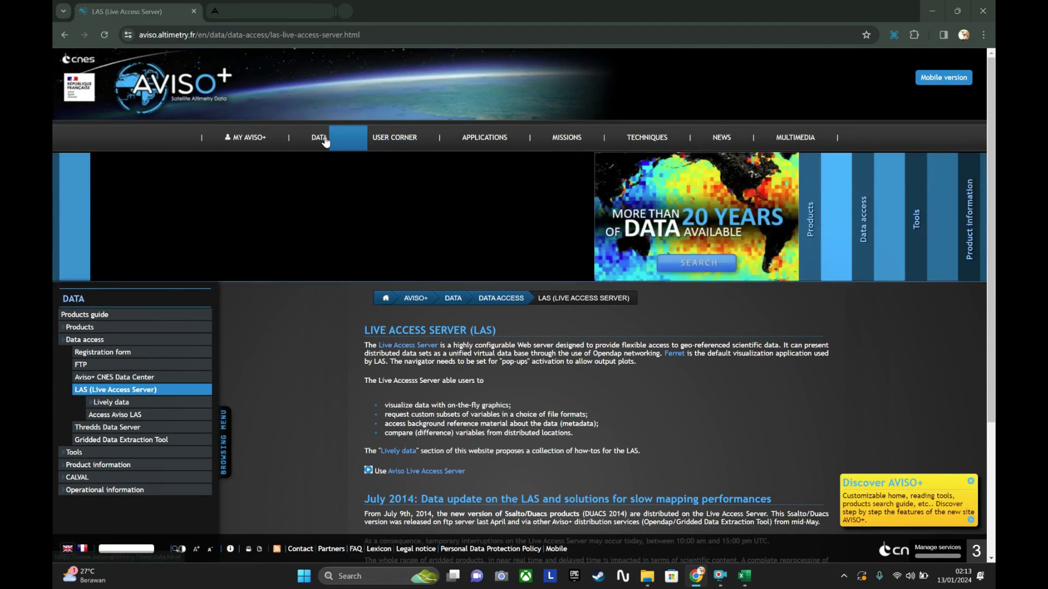
{"action": "left_click", "coordinate": [148, 287]}
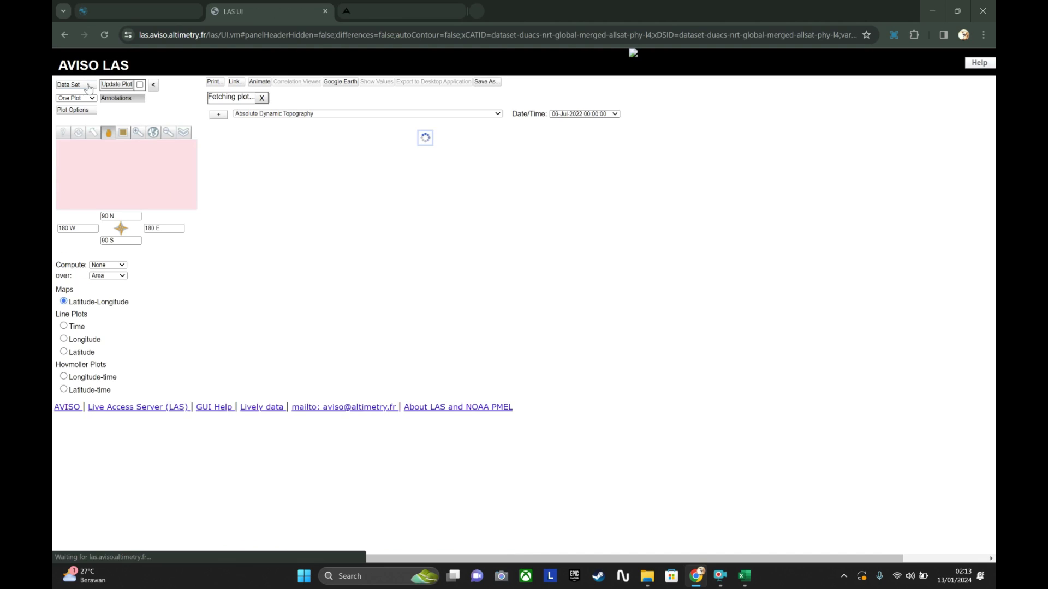
{"action": "left_click", "coordinate": [89, 88]}
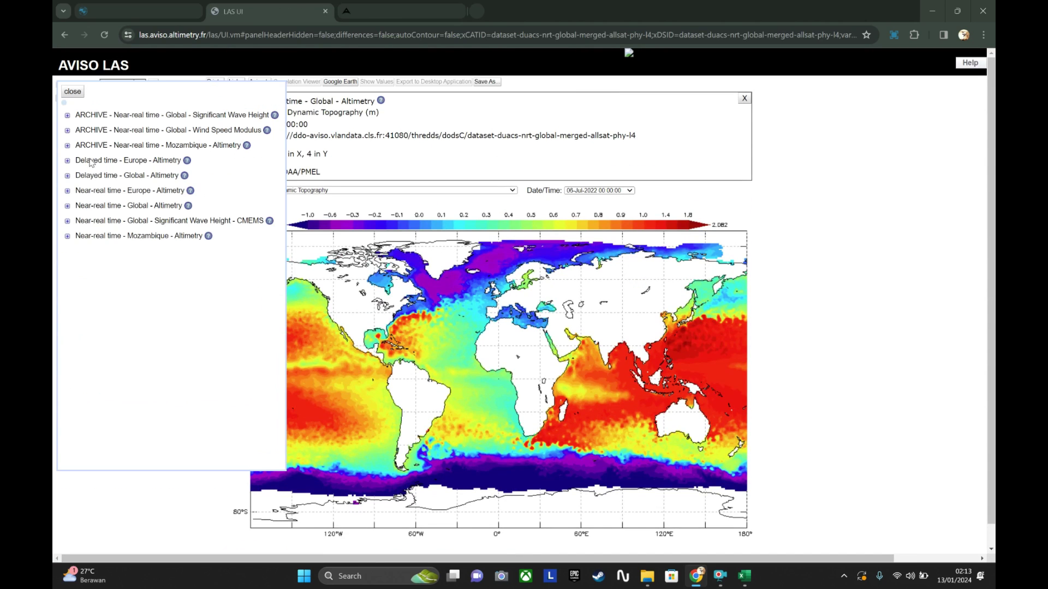
{"action": "left_click", "coordinate": [67, 206]}
{"action": "left_click", "coordinate": [172, 245]}
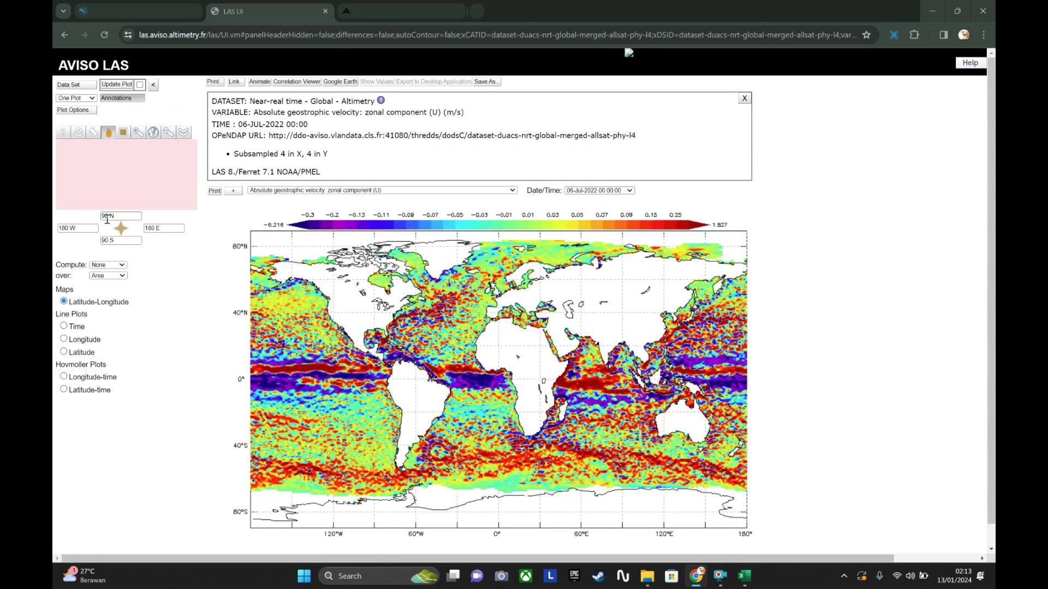
Step: Limit the map region to 15 N, 15 S, 90 E and 145 E, and update the plot
{"action": "left_click", "coordinate": [107, 218]}
{"action": "type", "text": "10"}
{"action": "left_click", "coordinate": [105, 243]}
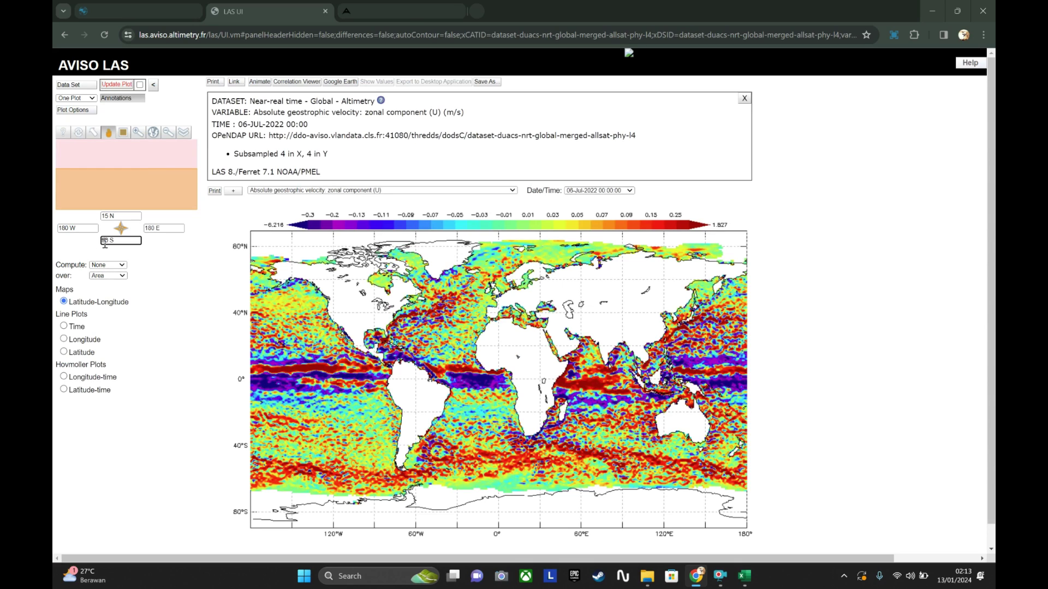
{"action": "type", "text": "15"}
{"action": "left_click", "coordinate": [158, 228]}
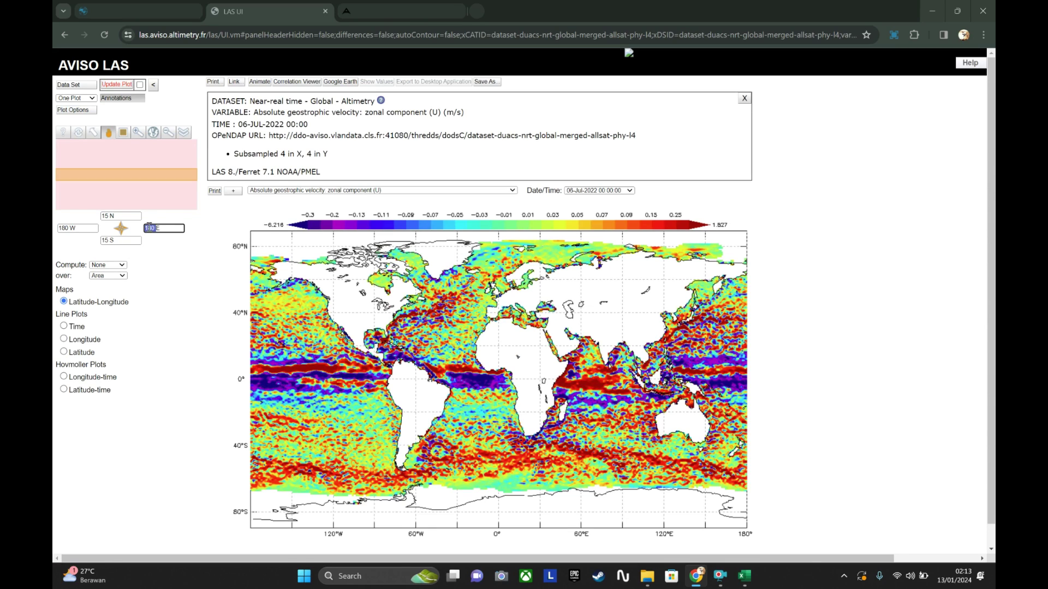
{"action": "type", "text": "145"}
{"action": "double_click", "coordinate": [81, 229]}
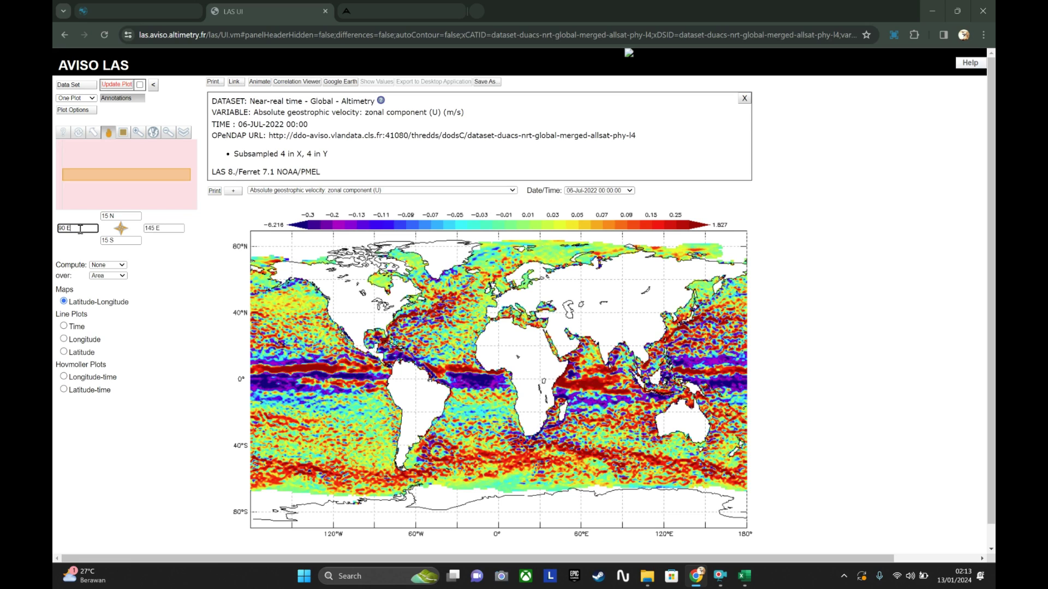
{"action": "type", "text": "90 E"}
{"action": "key", "text": "Return"}
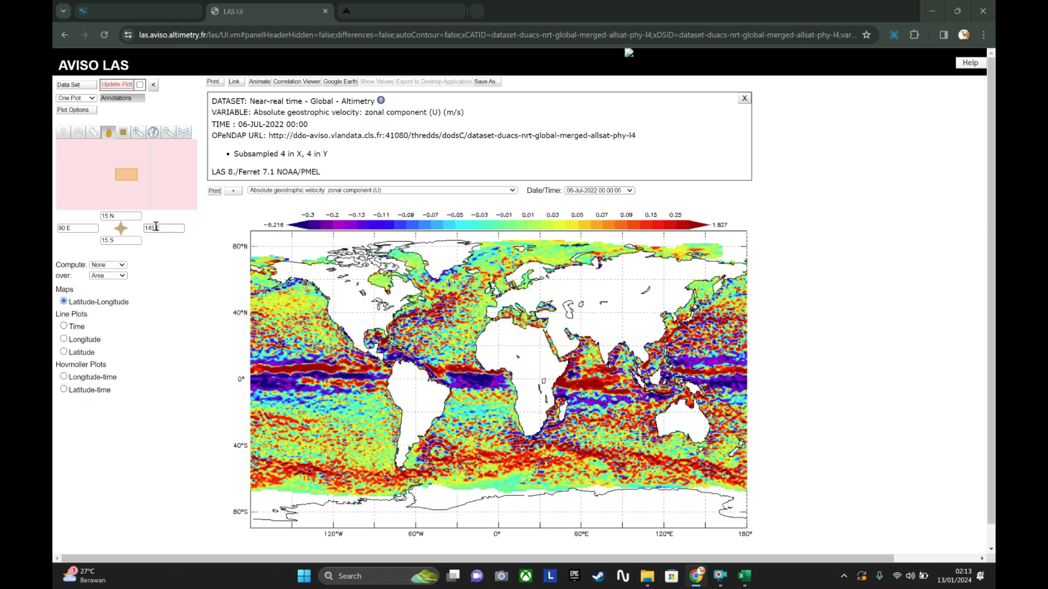
{"action": "left_click", "coordinate": [124, 85]}
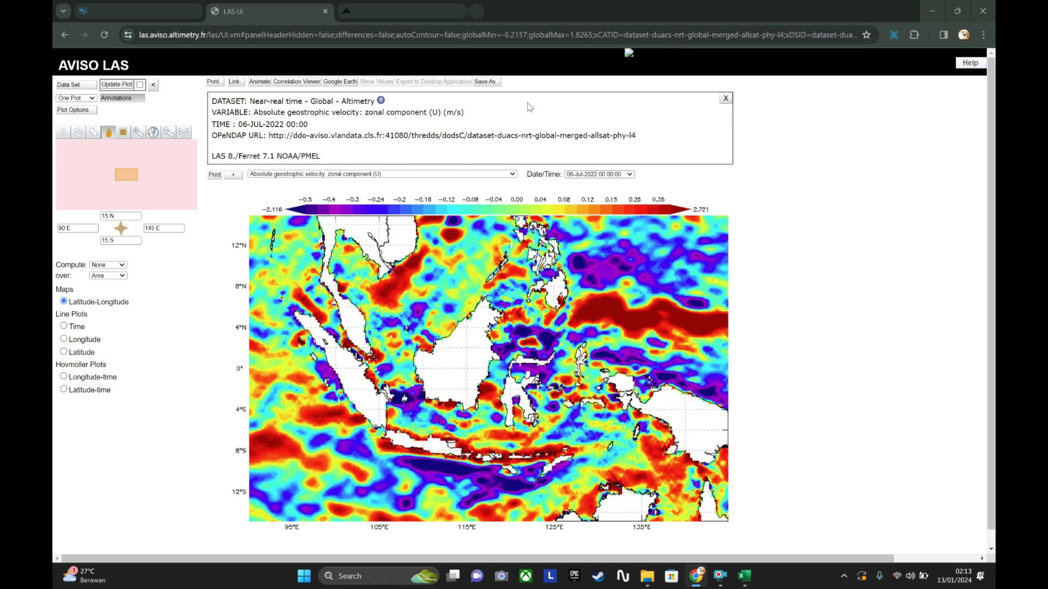
Step: Open the data download form for the zonal velocity and set the time range from 01-Jan-2024 to 07-Jan-2024
{"action": "left_click", "coordinate": [487, 81]}
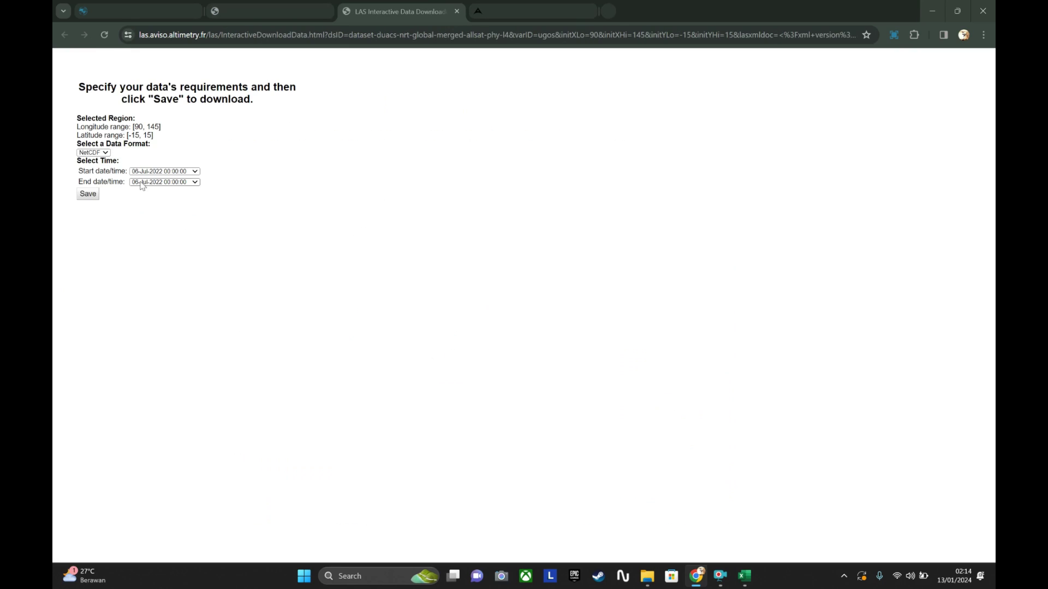
{"action": "left_click", "coordinate": [200, 169]}
{"action": "left_click_drag", "start_coordinate": [198, 187], "coordinate": [197, 312]}
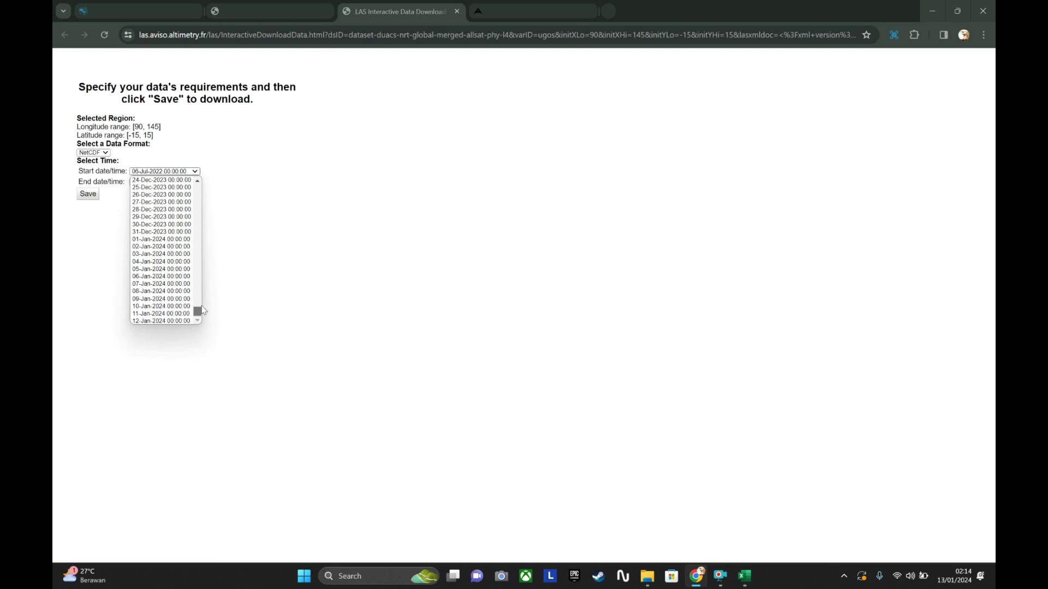
{"action": "left_click", "coordinate": [182, 240]}
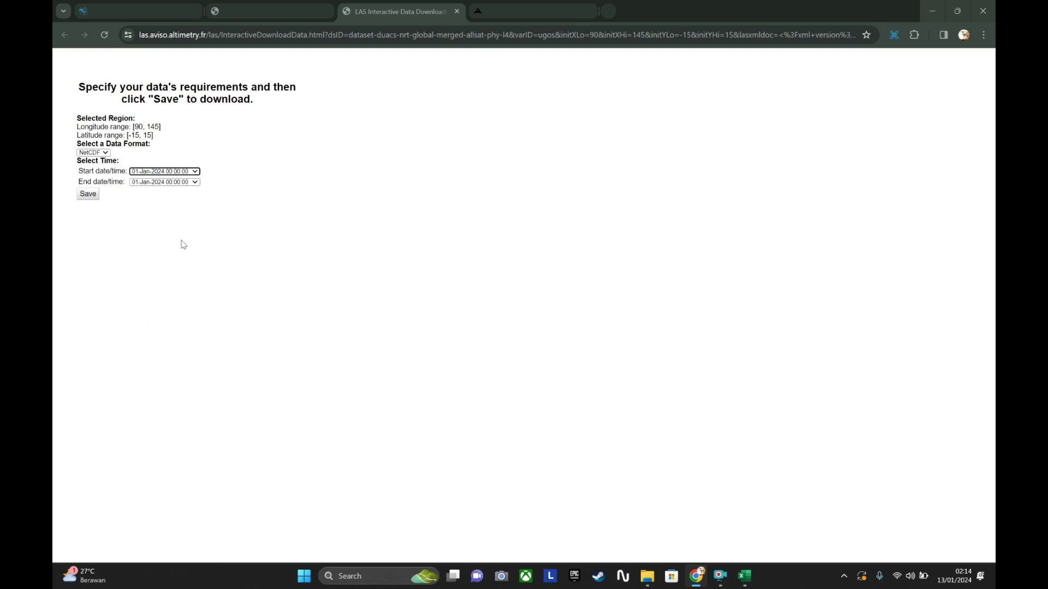
{"action": "left_click", "coordinate": [198, 184]}
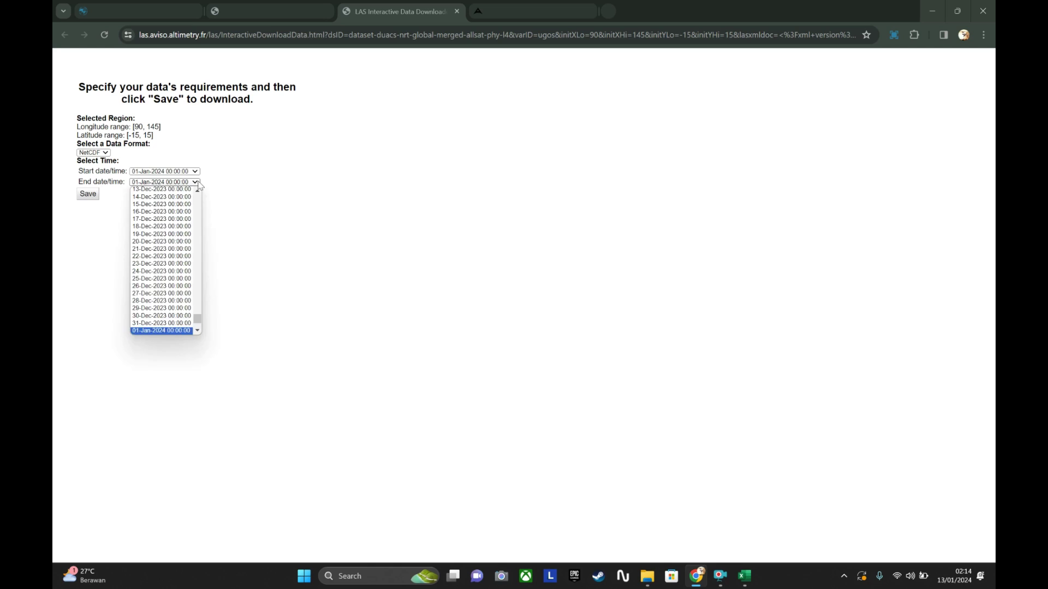
{"action": "scroll", "coordinate": [201, 322], "scroll_direction": "down", "scroll_amount": 3}
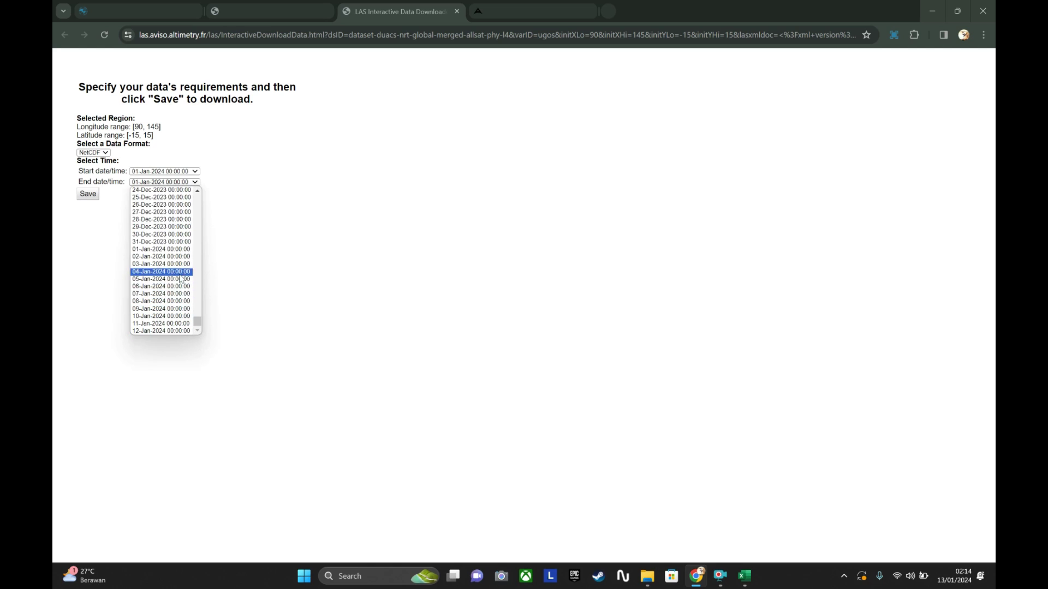
{"action": "left_click", "coordinate": [177, 296]}
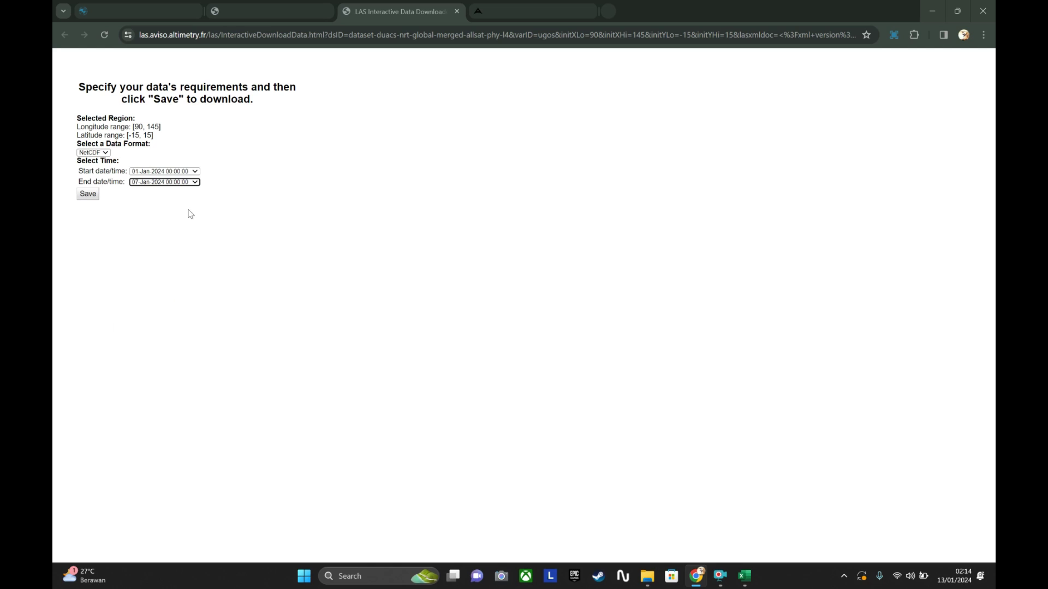
Step: Set the data format to CSV and save to generate the zonal velocity text listing
{"action": "left_click", "coordinate": [104, 153]}
{"action": "left_click", "coordinate": [90, 175]}
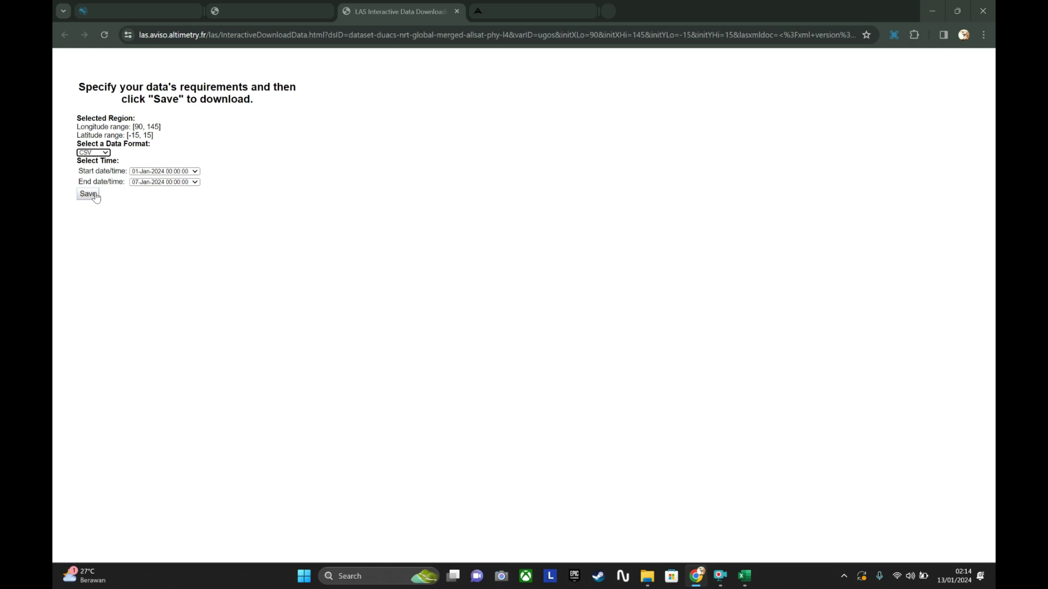
{"action": "left_click", "coordinate": [96, 197]}
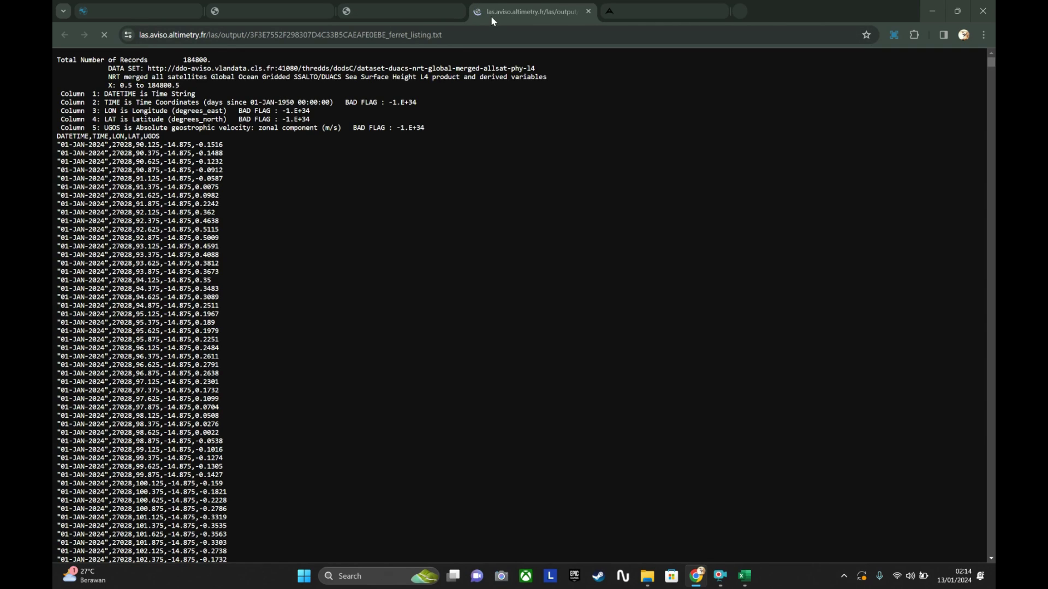
Step: Copy the whole UGOS text listing
{"action": "double_click", "coordinate": [197, 120]}
{"action": "key", "text": "ctrl+a"}
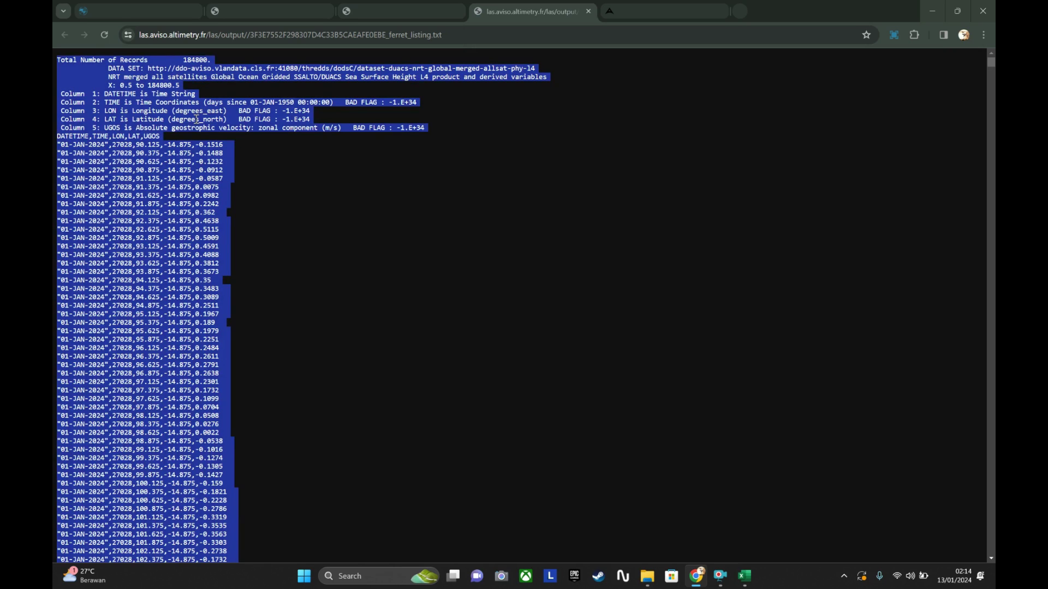
{"action": "right_click", "coordinate": [197, 119]}
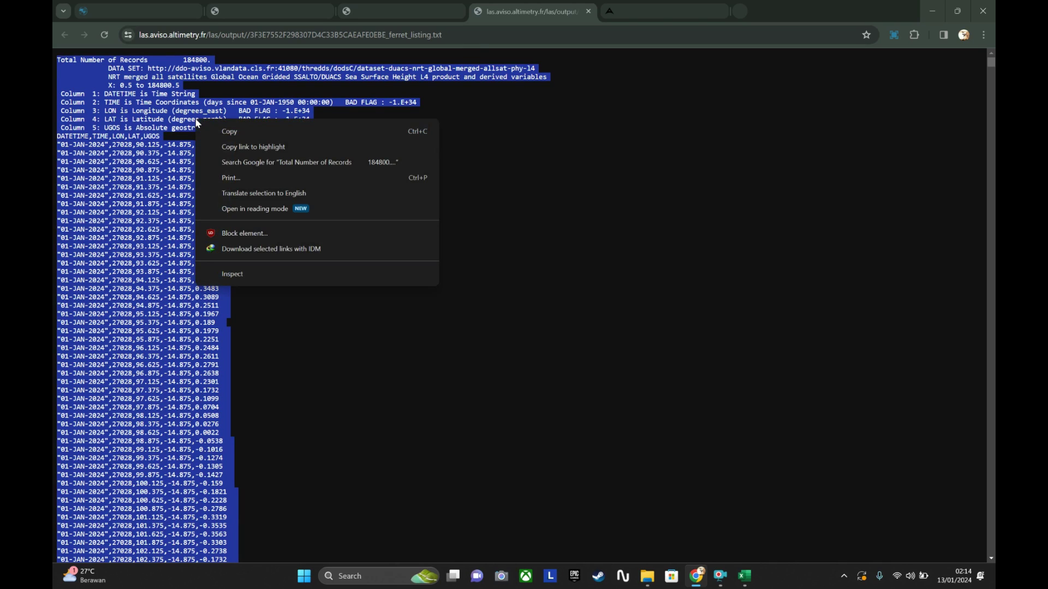
{"action": "left_click", "coordinate": [227, 131]}
Step: Switch to Excel and paste the UGOS listing into Sheet2 at cell A1, keeping the source formatting
{"action": "left_click", "coordinate": [745, 576]}
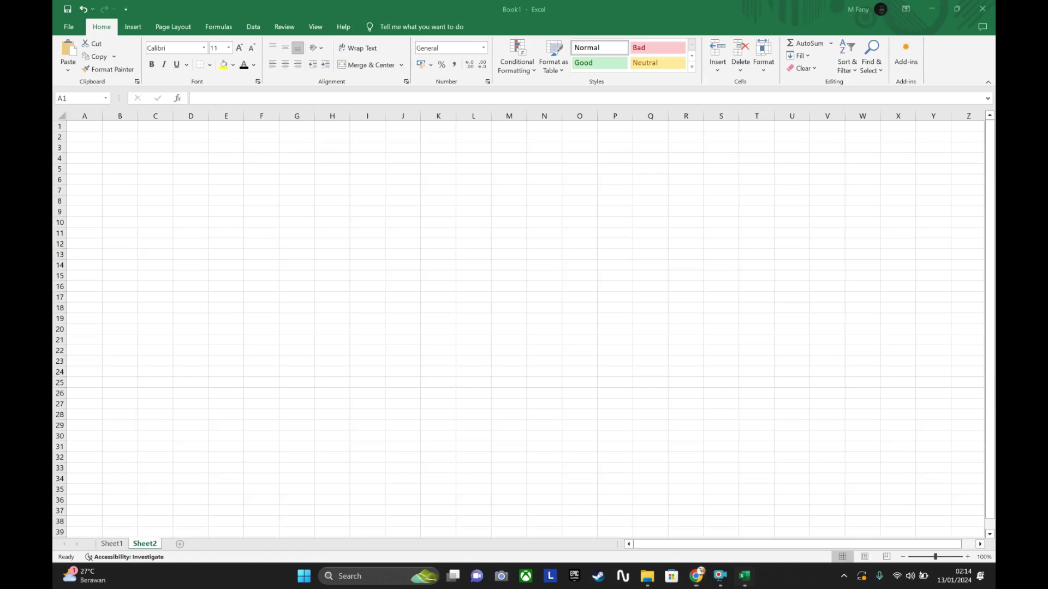
{"action": "right_click", "coordinate": [86, 124]}
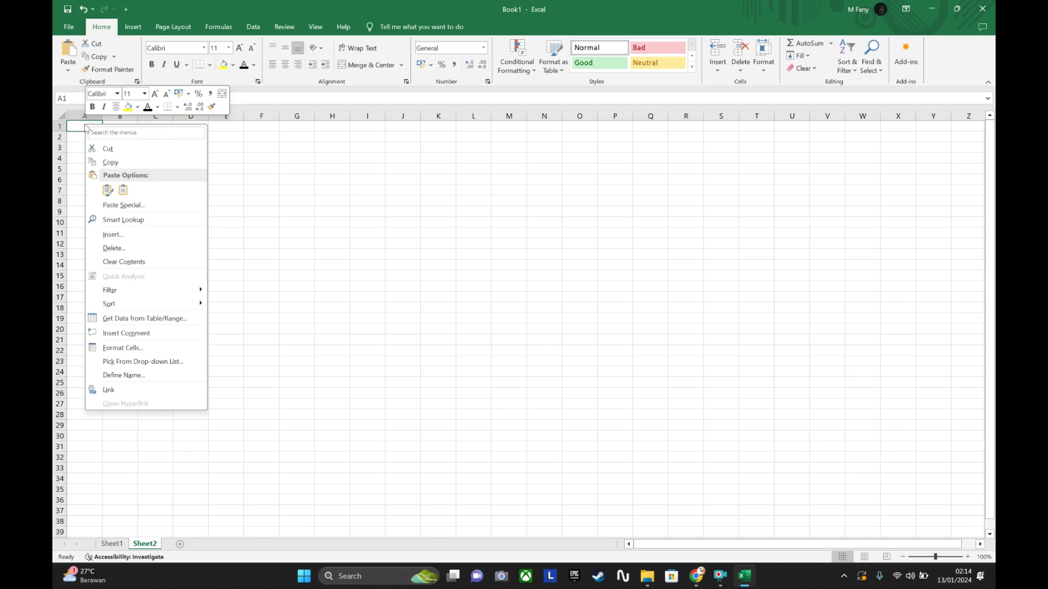
{"action": "left_click", "coordinate": [107, 190]}
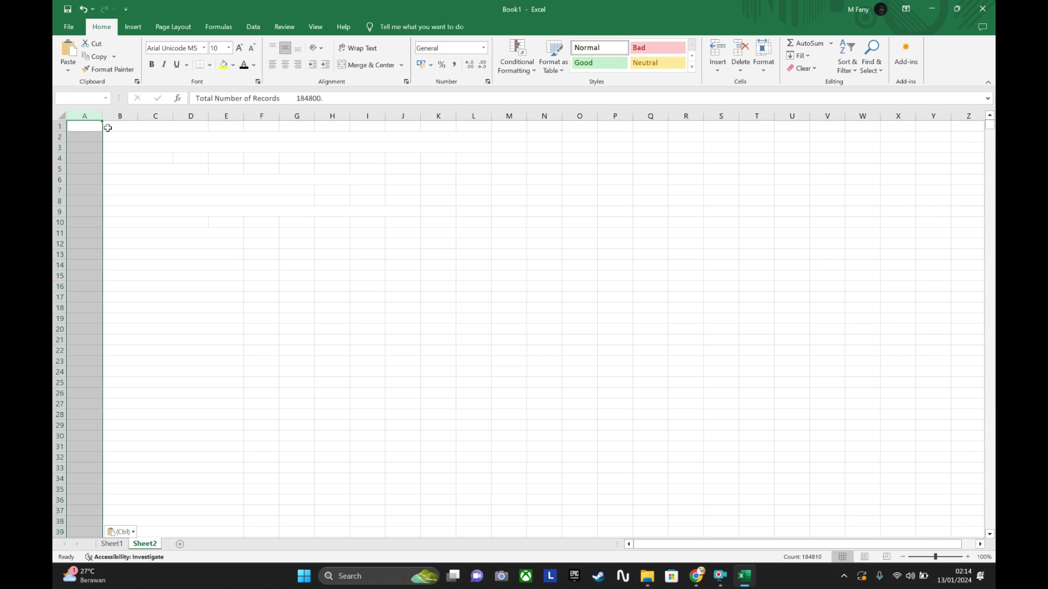
Step: Change the font colour of the pasted UGOS data in Sheet2 to black
{"action": "left_click", "coordinate": [254, 65]}
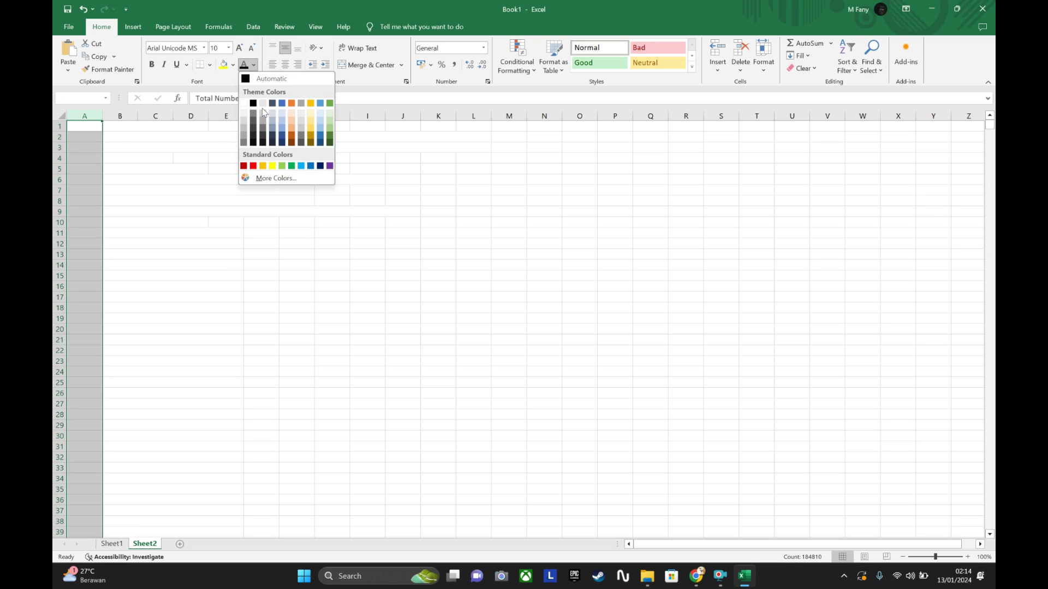
{"action": "left_click", "coordinate": [253, 103]}
{"action": "left_click", "coordinate": [508, 243]}
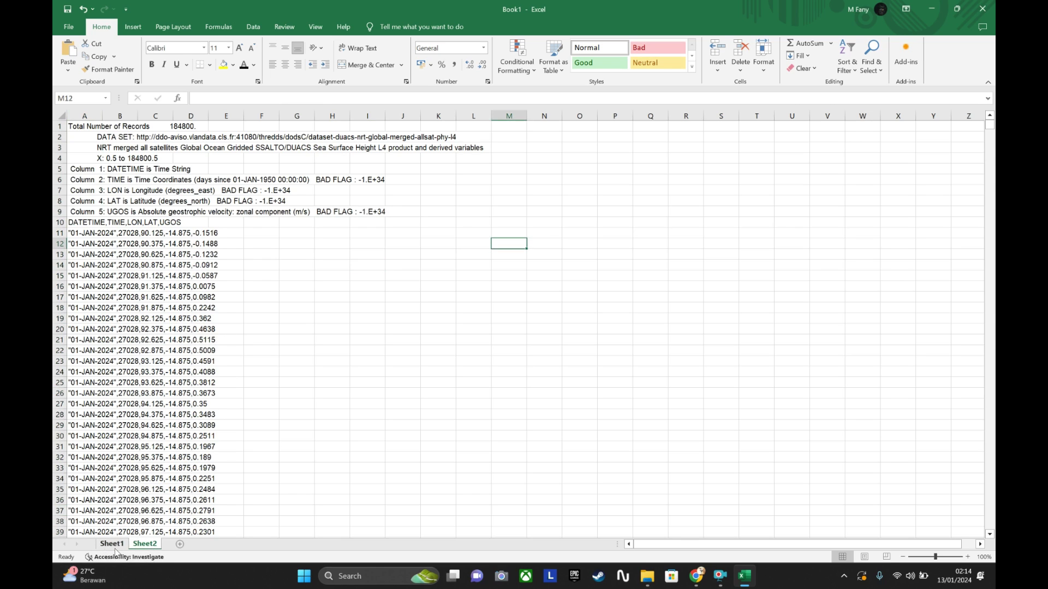
Step: Compare the meridional VGOS listing in Sheet1 with the zonal UGOS listing in Sheet2
{"action": "left_click", "coordinate": [115, 546]}
{"action": "left_click", "coordinate": [145, 544]}
{"action": "left_click", "coordinate": [123, 543]}
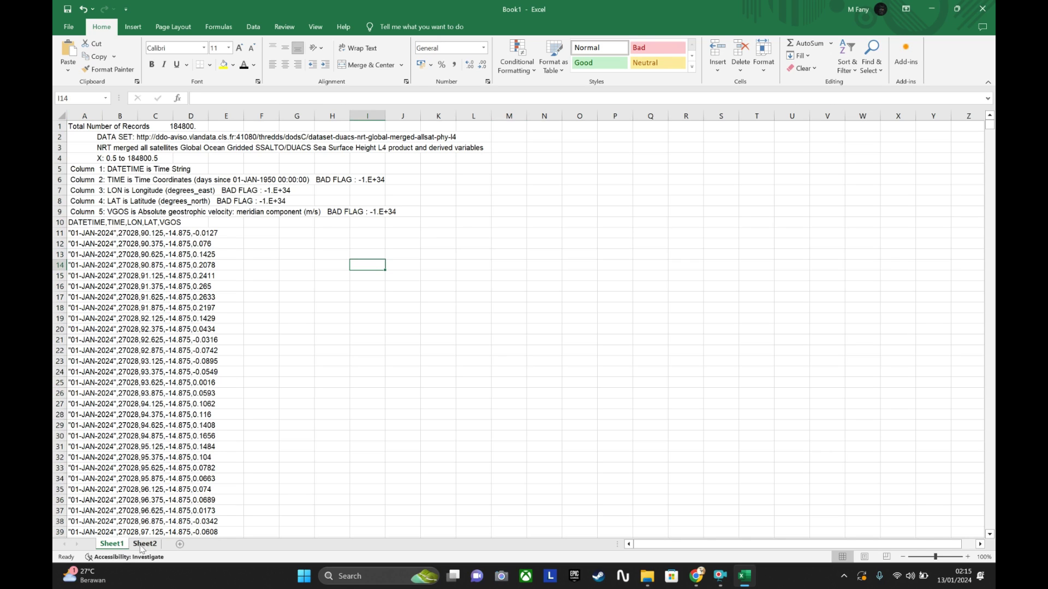
{"action": "left_click", "coordinate": [134, 546]}
{"action": "left_click", "coordinate": [124, 544]}
{"action": "left_click", "coordinate": [136, 545]}
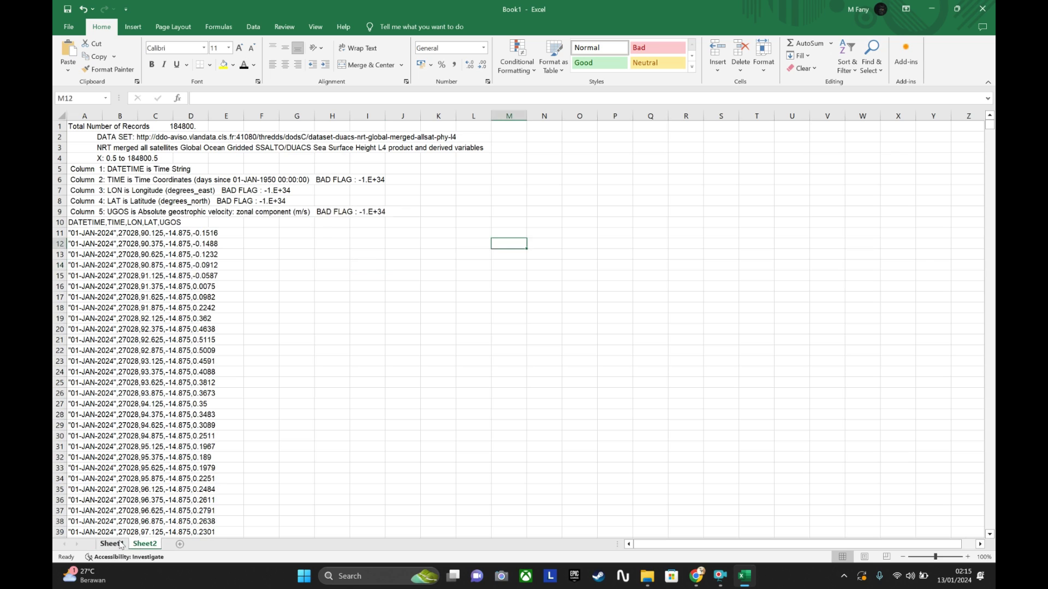
{"action": "left_click", "coordinate": [121, 545]}
{"action": "left_click", "coordinate": [136, 546]}
{"action": "left_click", "coordinate": [119, 545]}
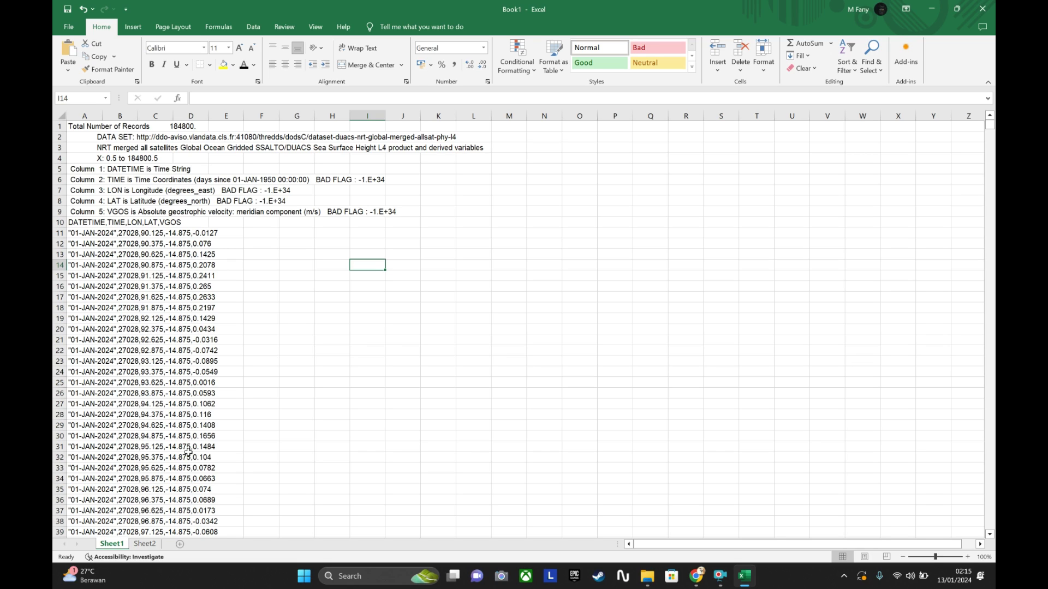
{"action": "left_click", "coordinate": [696, 576]}
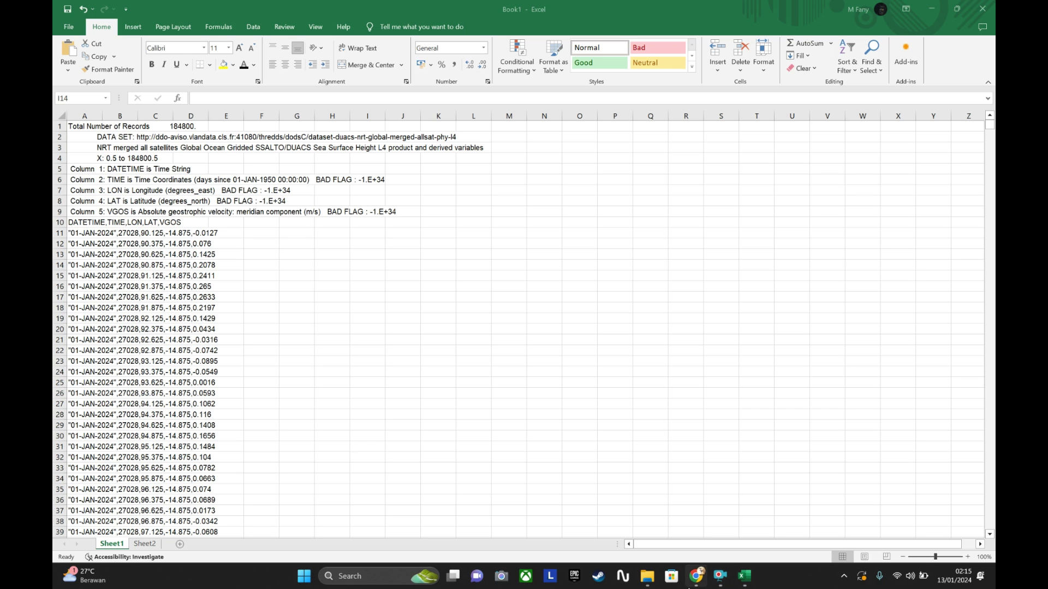
{"action": "left_click", "coordinate": [698, 580]}
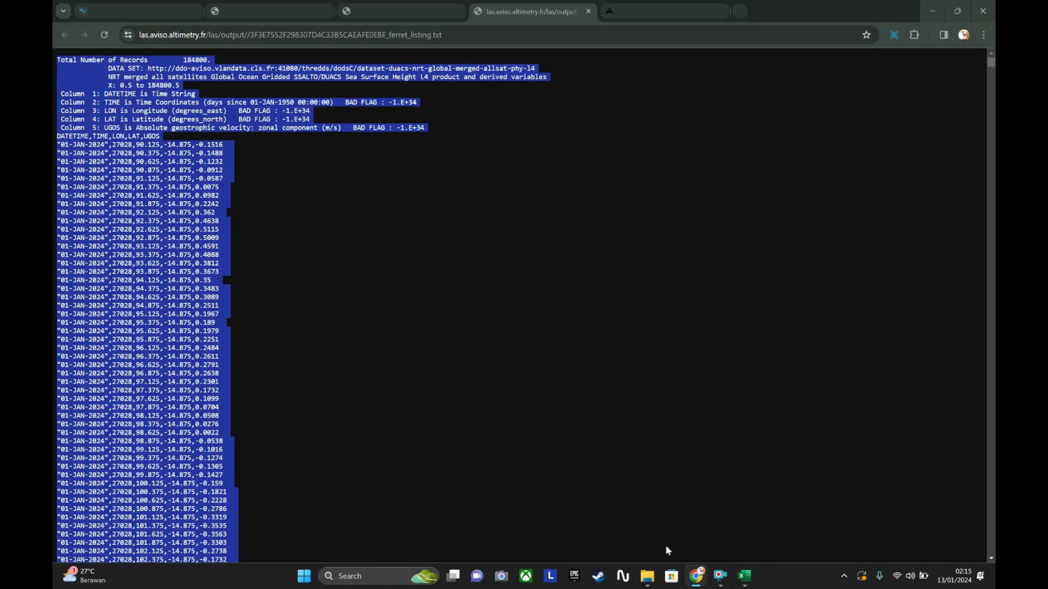
{"action": "left_click", "coordinate": [88, 6]}
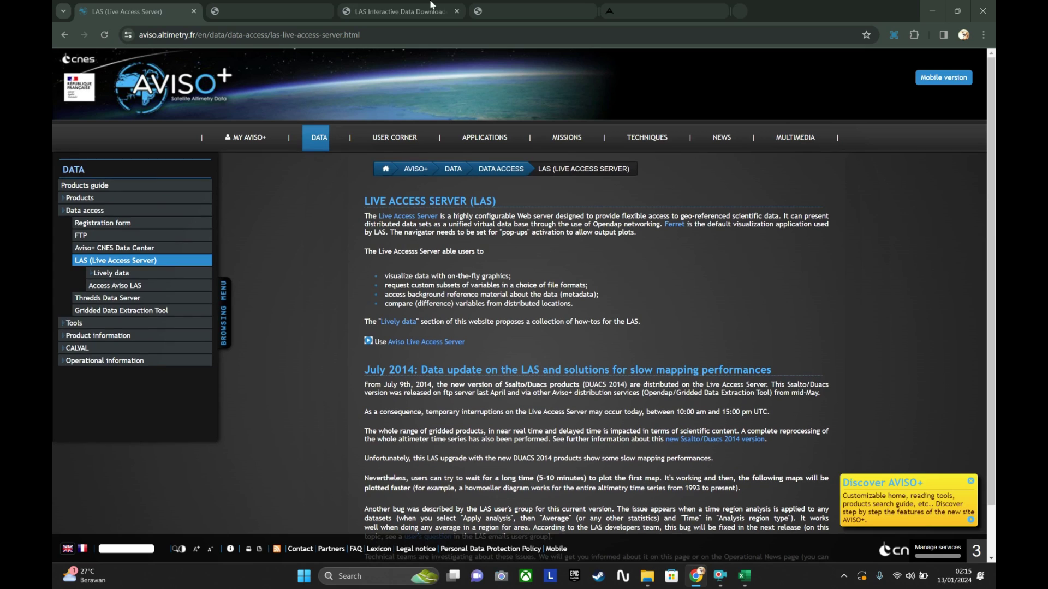
{"action": "left_click", "coordinate": [535, 6]}
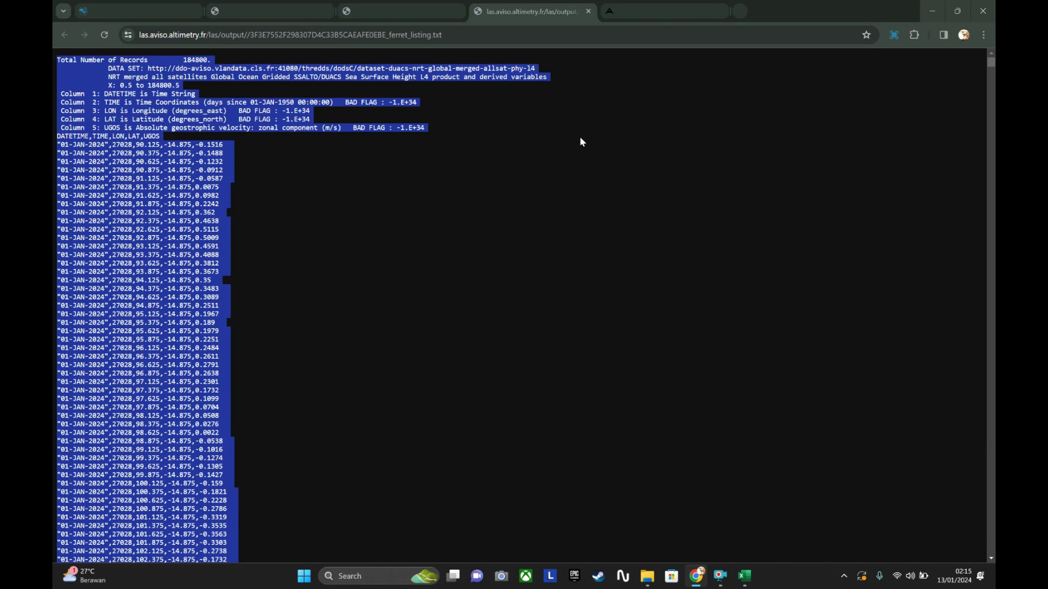
{"action": "left_click", "coordinate": [745, 577]}
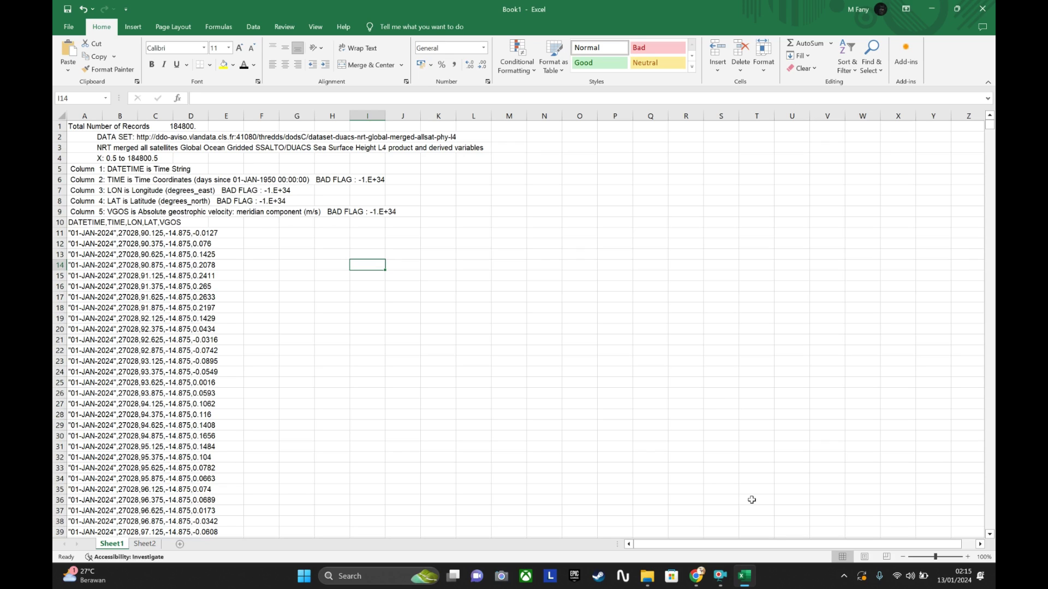
{"action": "mouse_move", "coordinate": [713, 580]}
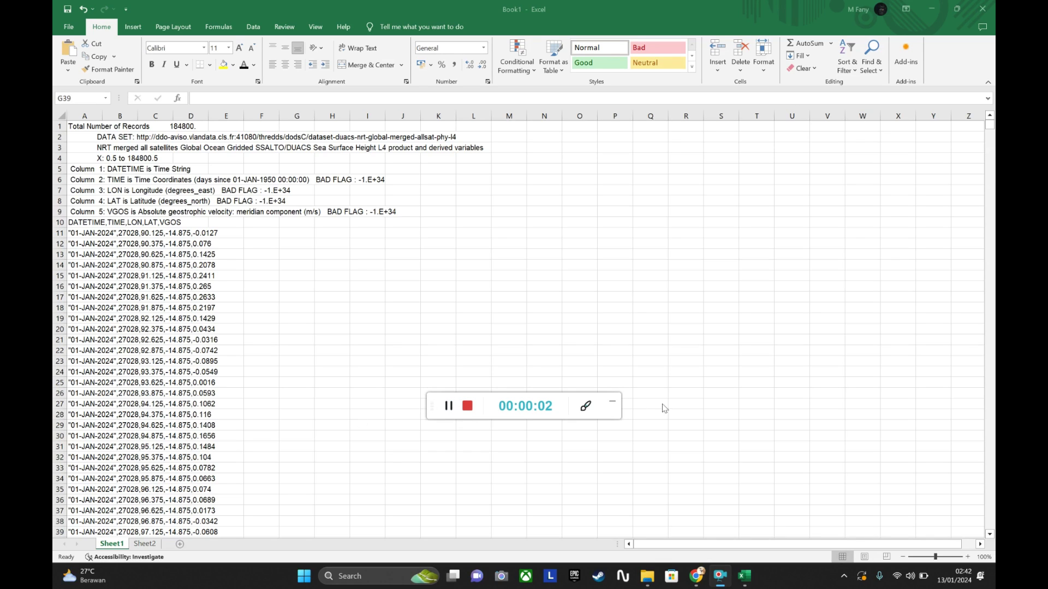
{"action": "left_click", "coordinate": [611, 402]}
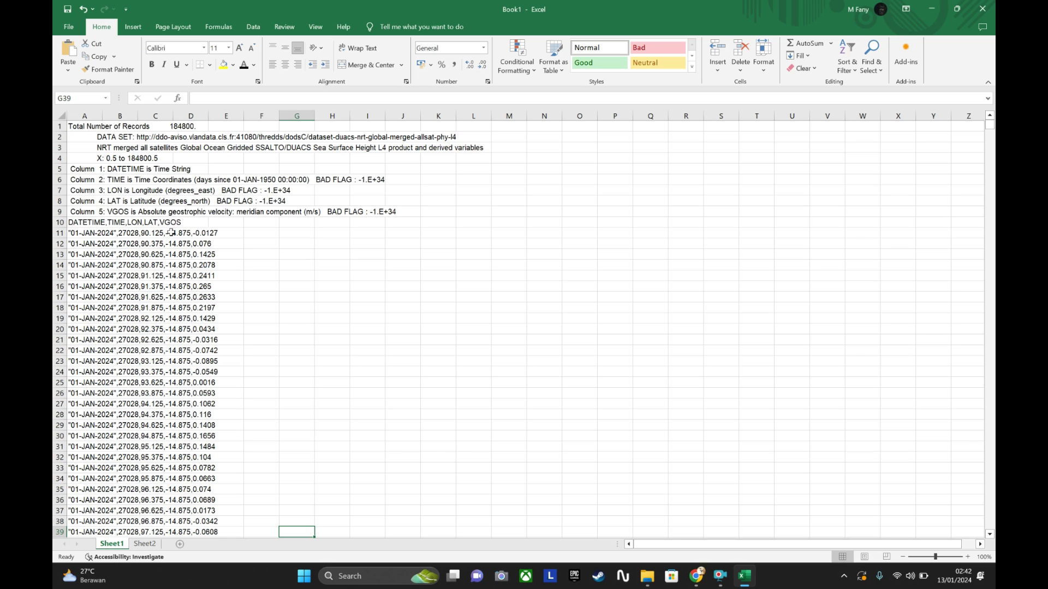
{"action": "left_click", "coordinate": [144, 544]}
{"action": "left_click", "coordinate": [119, 544]}
{"action": "left_click", "coordinate": [143, 544]}
{"action": "left_click", "coordinate": [145, 544]}
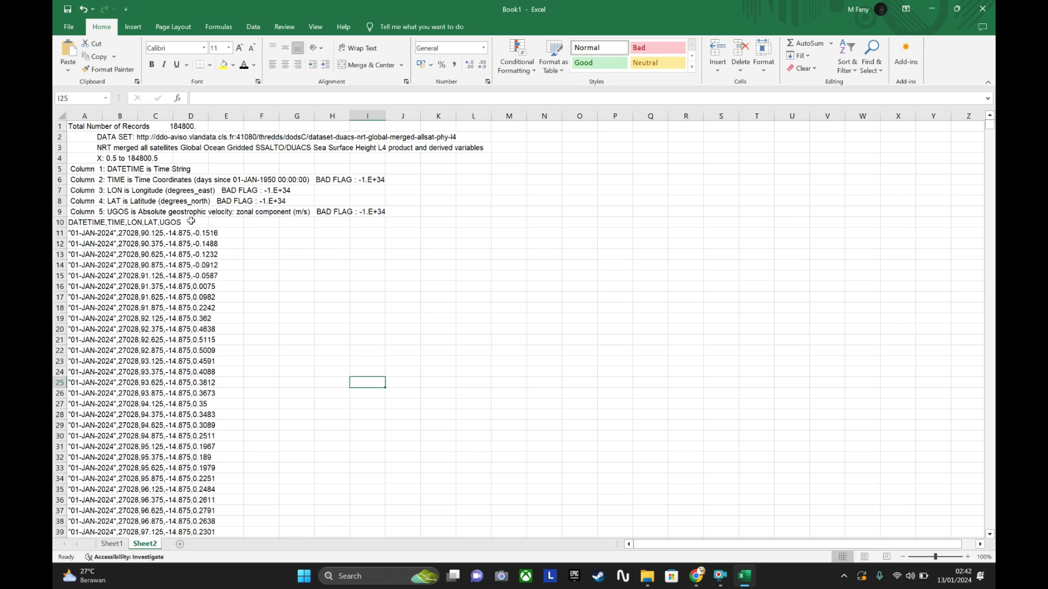
Step: Delete the metadata cells A1:L9 above the column headings in Sheet1
{"action": "left_click", "coordinate": [108, 545]}
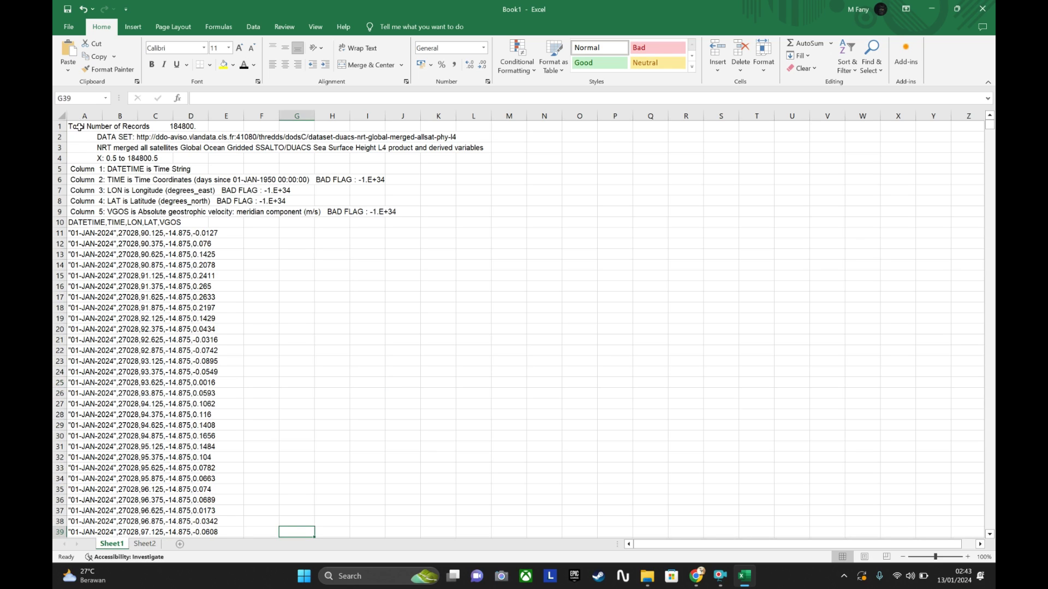
{"action": "left_click_drag", "start_coordinate": [79, 126], "coordinate": [495, 196]}
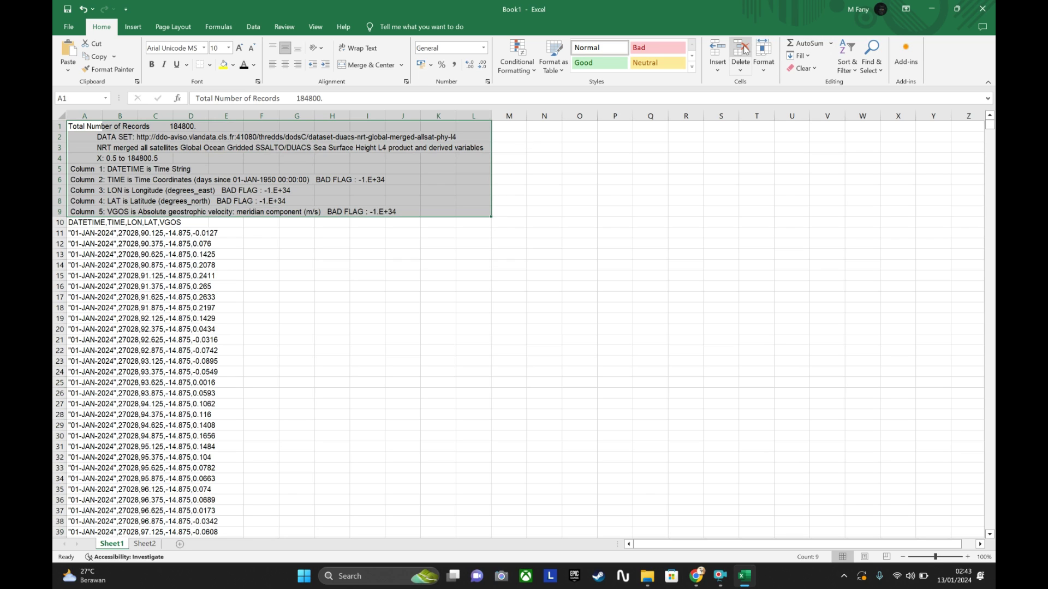
{"action": "left_click", "coordinate": [744, 49]}
{"action": "left_click", "coordinate": [332, 296]}
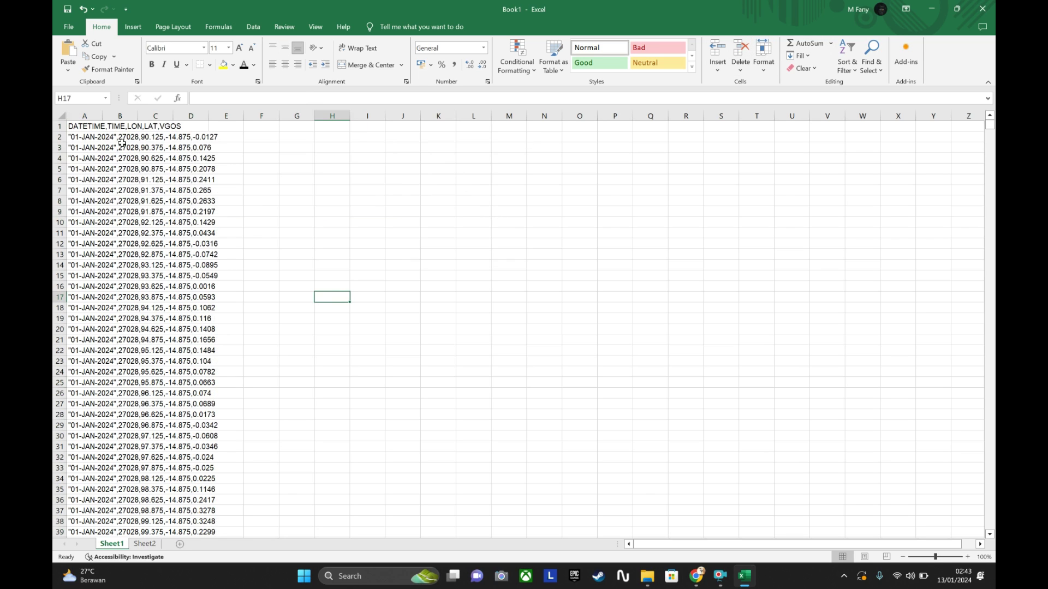
Step: Split all the comma-separated VGOS data in column A of Sheet1 into separate columns using Text to Columns, delimited by comma
{"action": "left_click", "coordinate": [87, 126]}
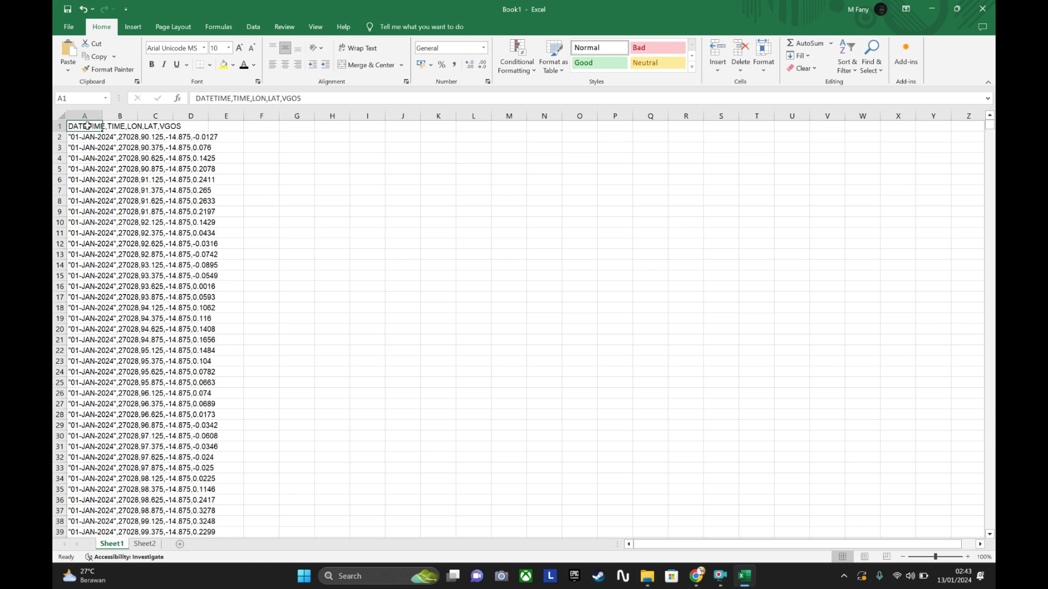
{"action": "key", "text": "ctrl+shift+Down"}
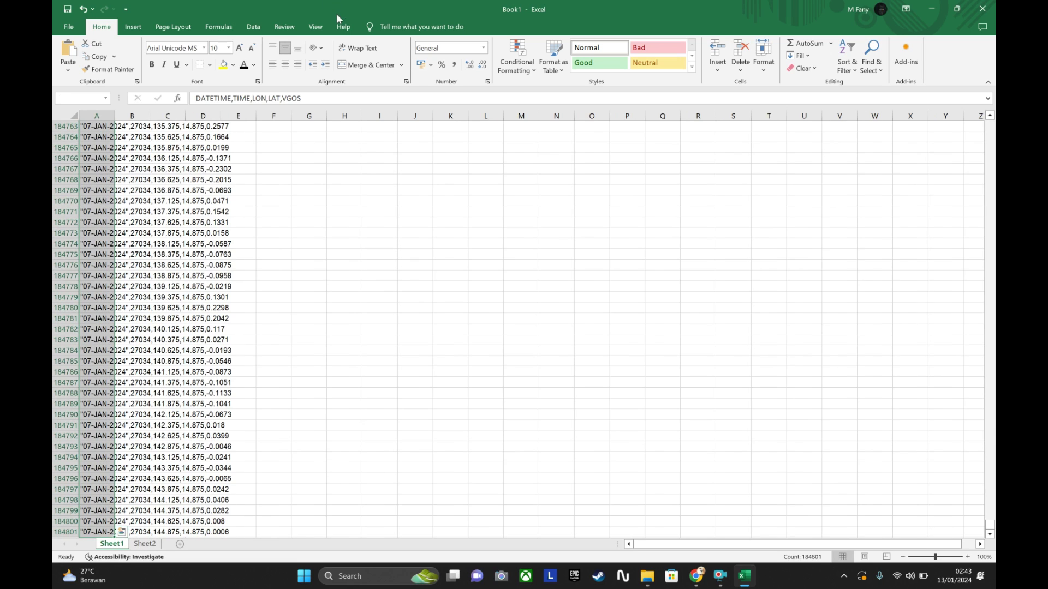
{"action": "left_click", "coordinate": [257, 25]}
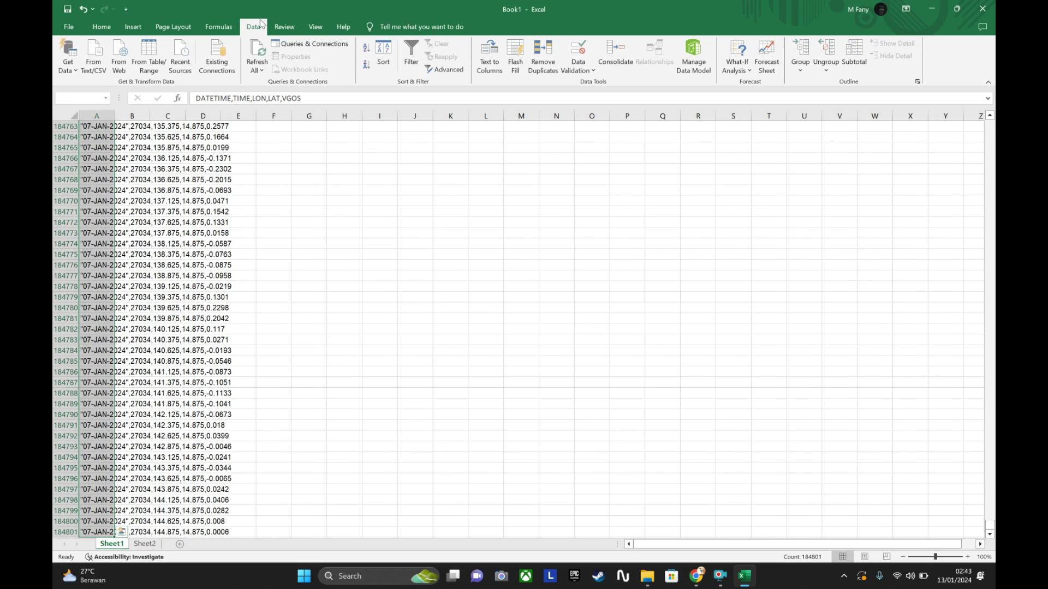
{"action": "left_click", "coordinate": [500, 51]}
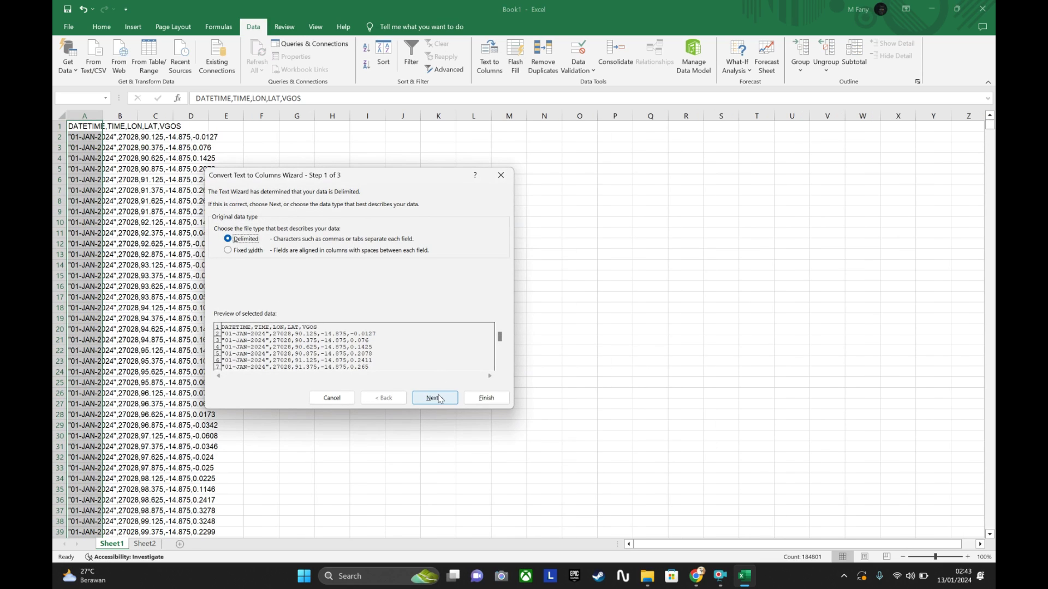
{"action": "left_click", "coordinate": [439, 399]}
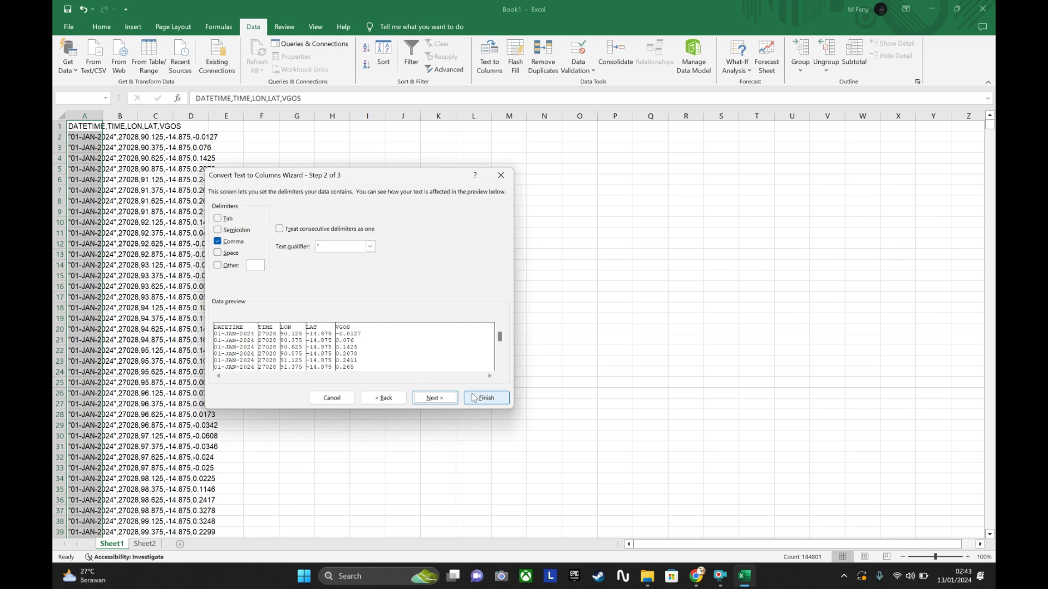
{"action": "left_click", "coordinate": [451, 396]}
{"action": "left_click", "coordinate": [485, 399]}
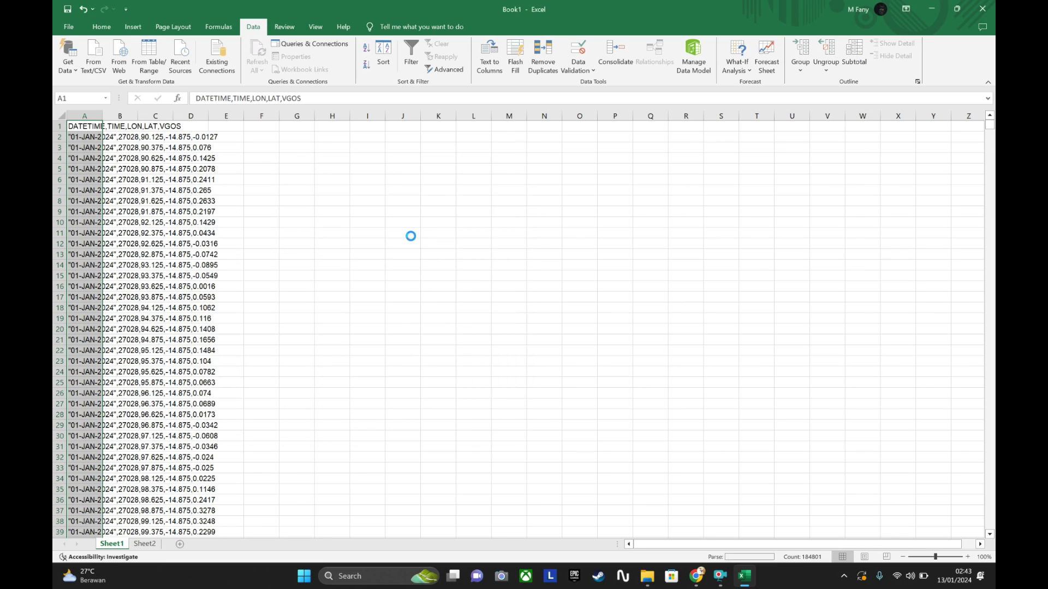
{"action": "left_click", "coordinate": [475, 253]}
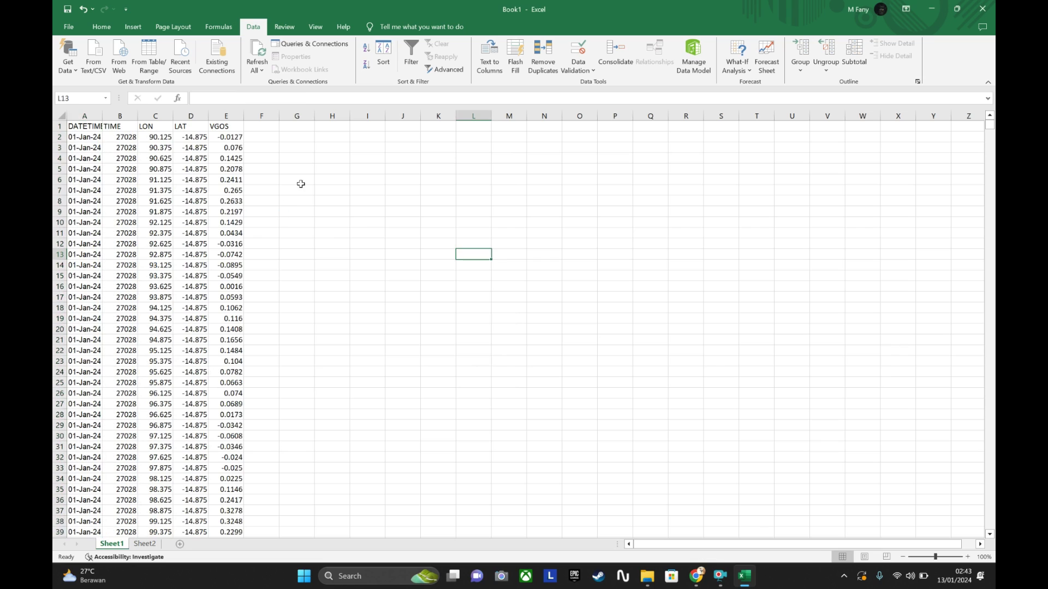
Step: Delete the DATETIME and TIME columns from Sheet1, then switch to Sheet2
{"action": "left_click", "coordinate": [93, 113]}
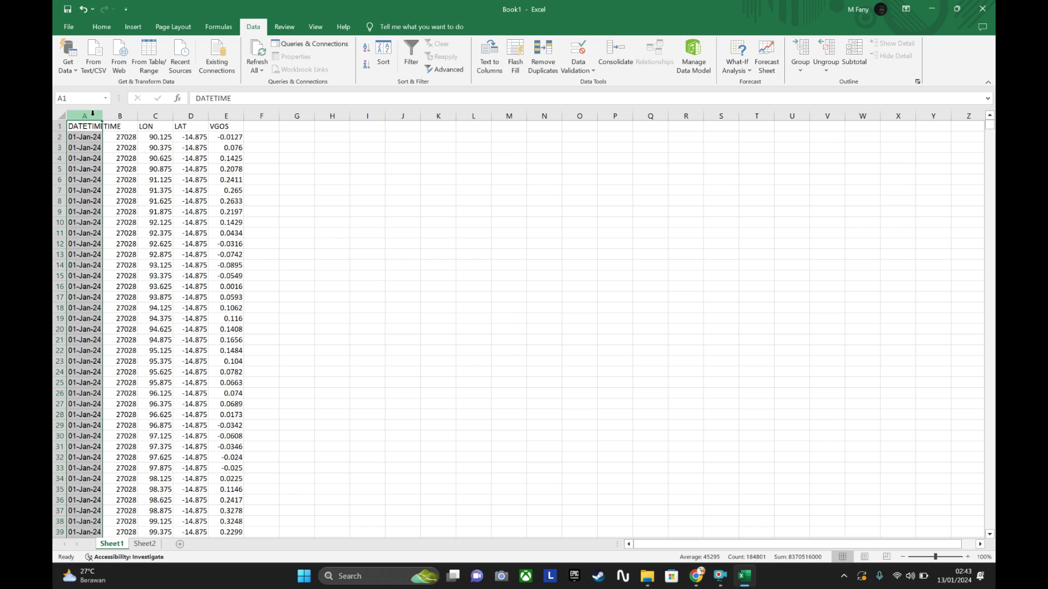
{"action": "right_click", "coordinate": [91, 113]}
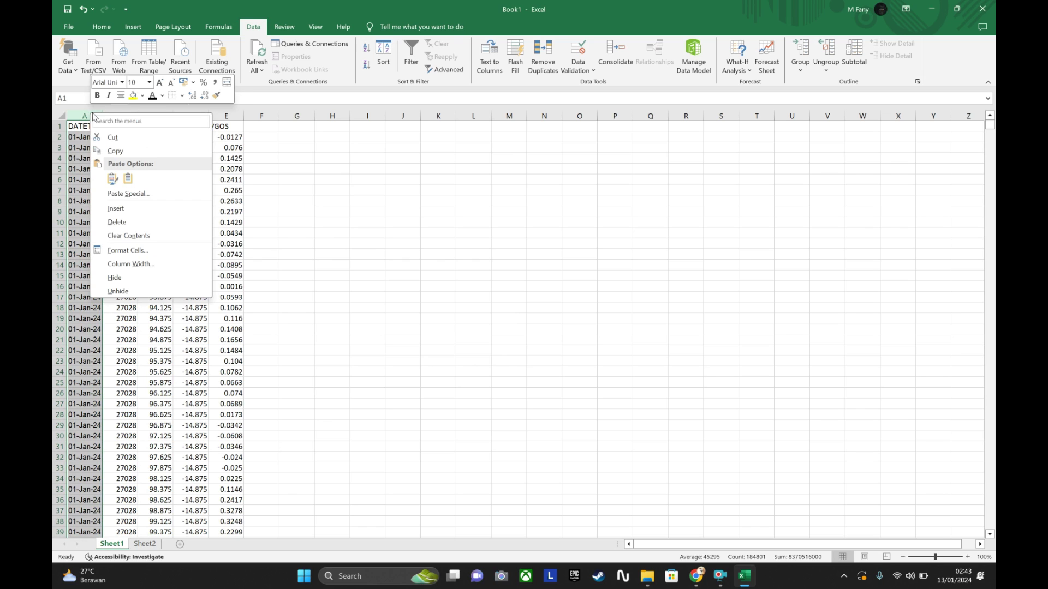
{"action": "left_click", "coordinate": [116, 222]}
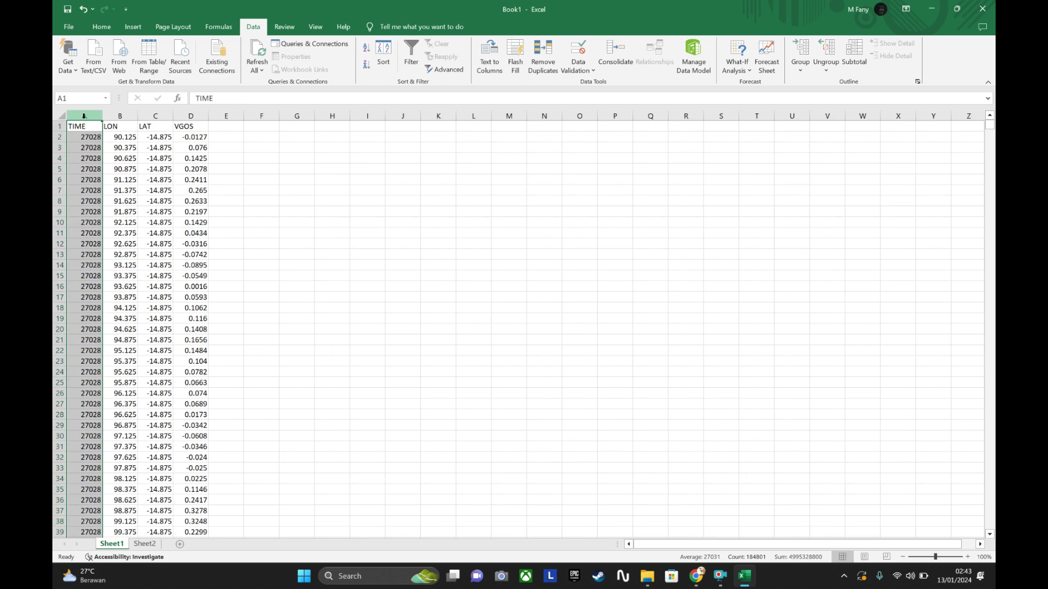
{"action": "right_click", "coordinate": [83, 116]}
{"action": "left_click", "coordinate": [132, 228]}
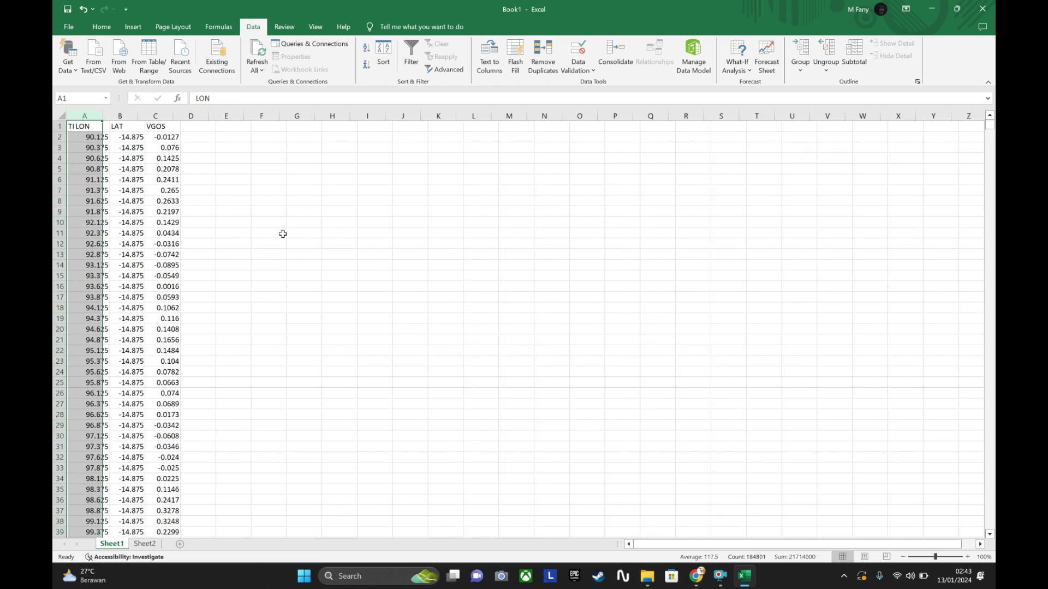
{"action": "left_click", "coordinate": [283, 234]}
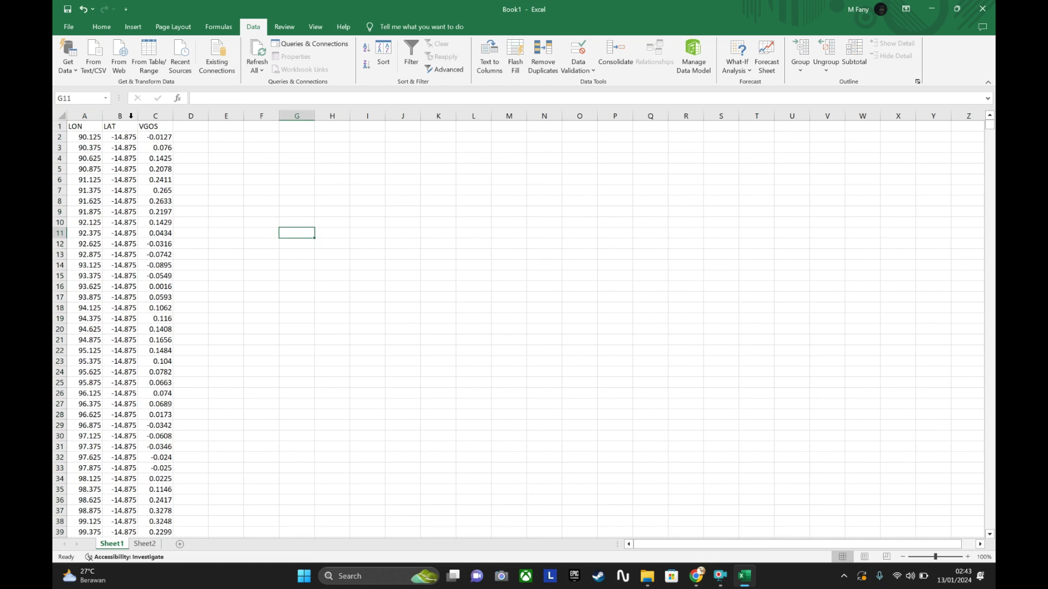
{"action": "left_click", "coordinate": [144, 543]}
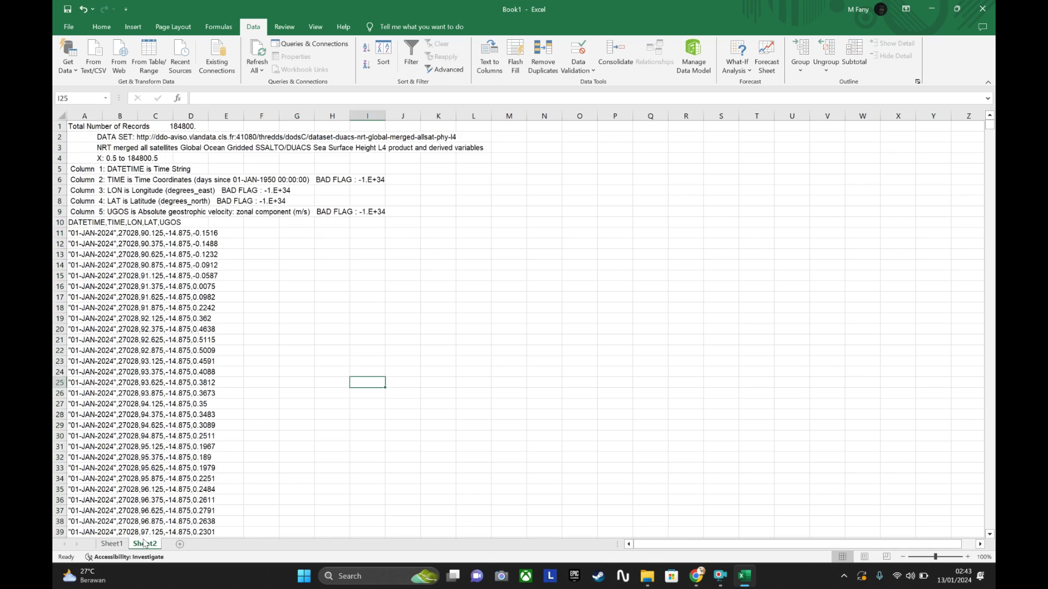
{"action": "left_click", "coordinate": [79, 127]}
{"action": "left_click_drag", "start_coordinate": [79, 127], "coordinate": [461, 213]}
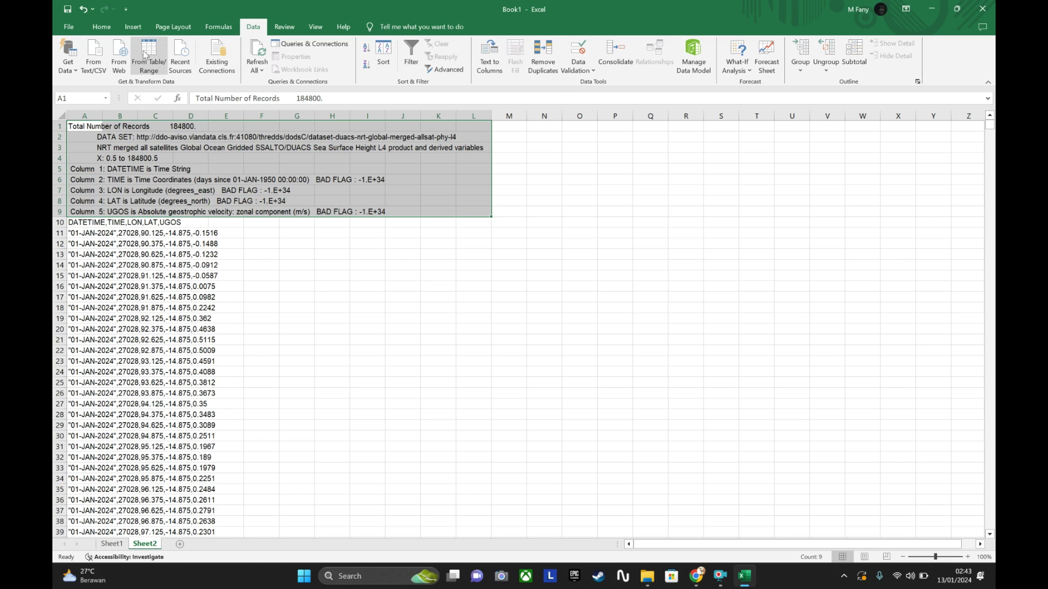
{"action": "left_click", "coordinate": [101, 26]}
{"action": "left_click", "coordinate": [615, 265]}
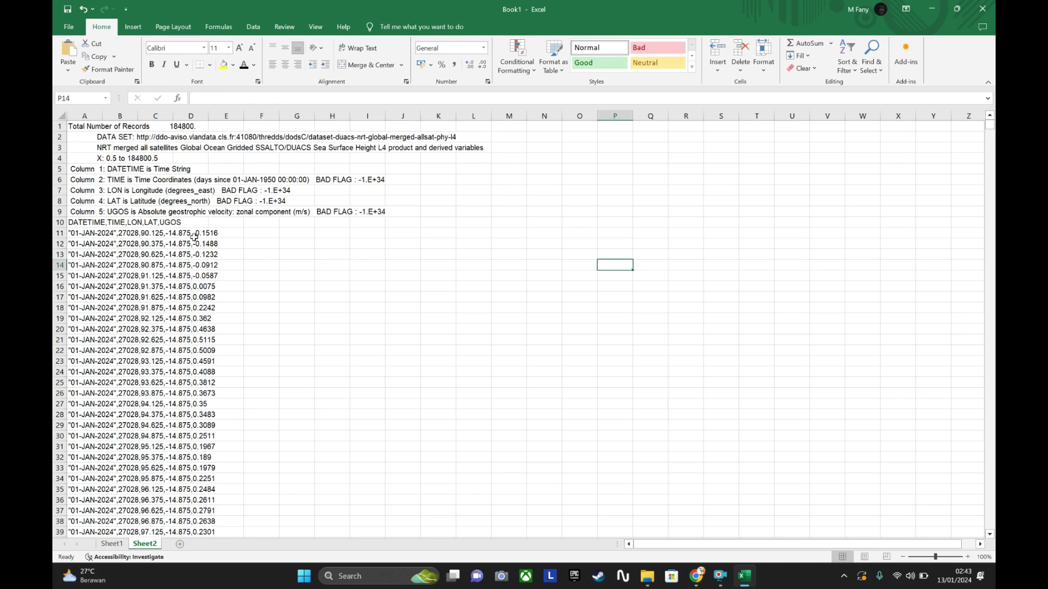
Step: Split the whole UGOS listing in column A of Sheet2 into separate columns using Text to Columns, delimited by comma
{"action": "left_click", "coordinate": [79, 123]}
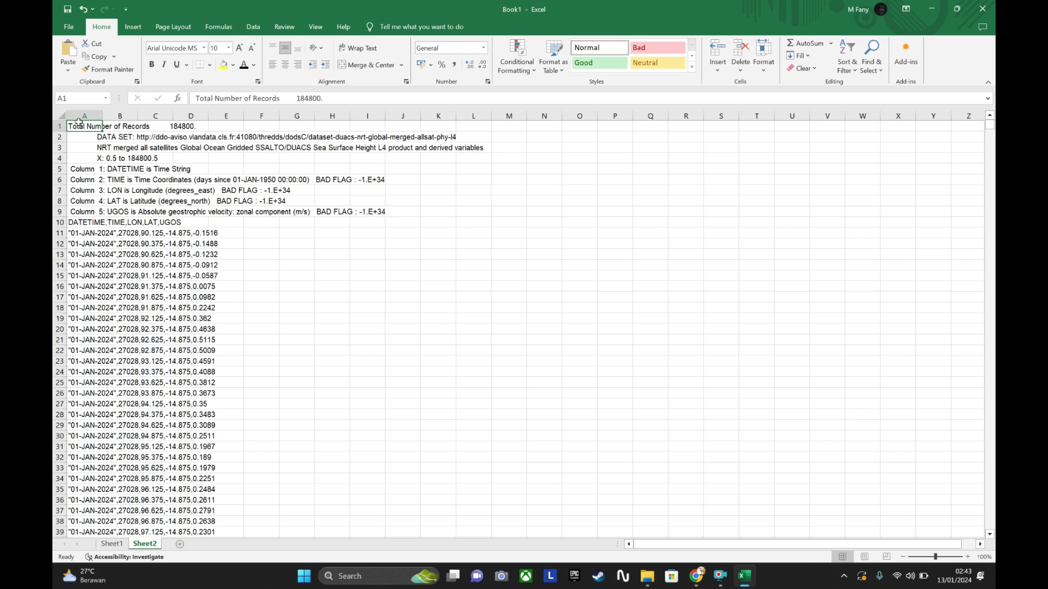
{"action": "key", "text": "ctrl+shift+Down"}
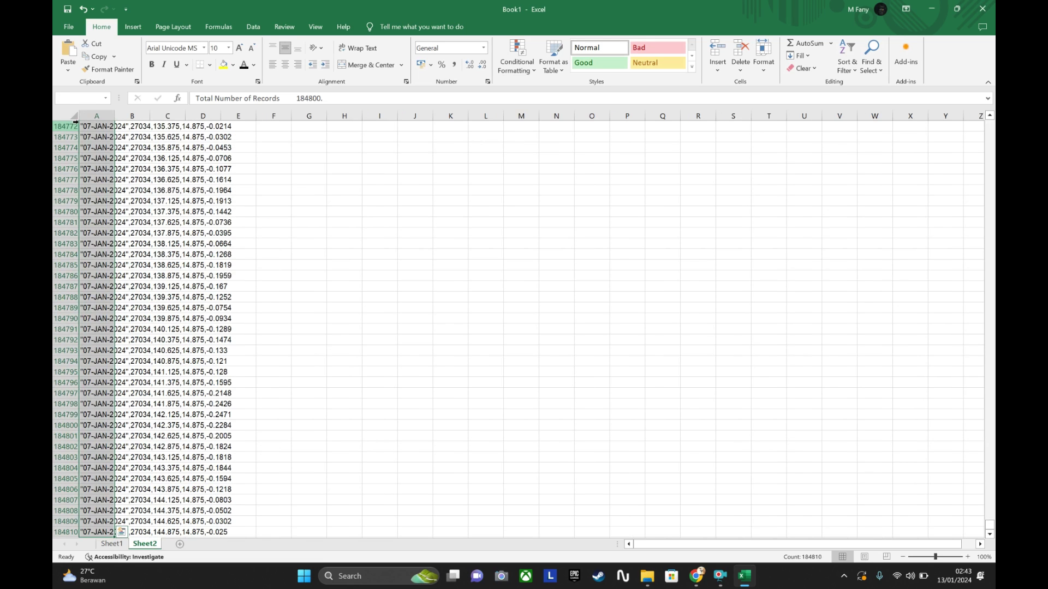
{"action": "left_click", "coordinate": [253, 26]}
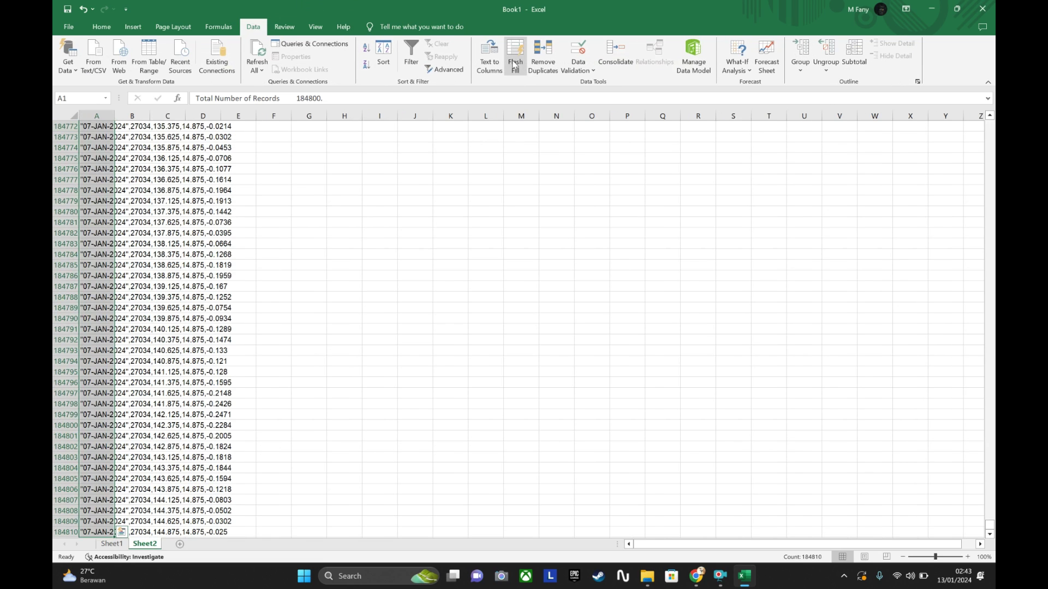
{"action": "left_click", "coordinate": [490, 57]}
{"action": "left_click", "coordinate": [435, 397]}
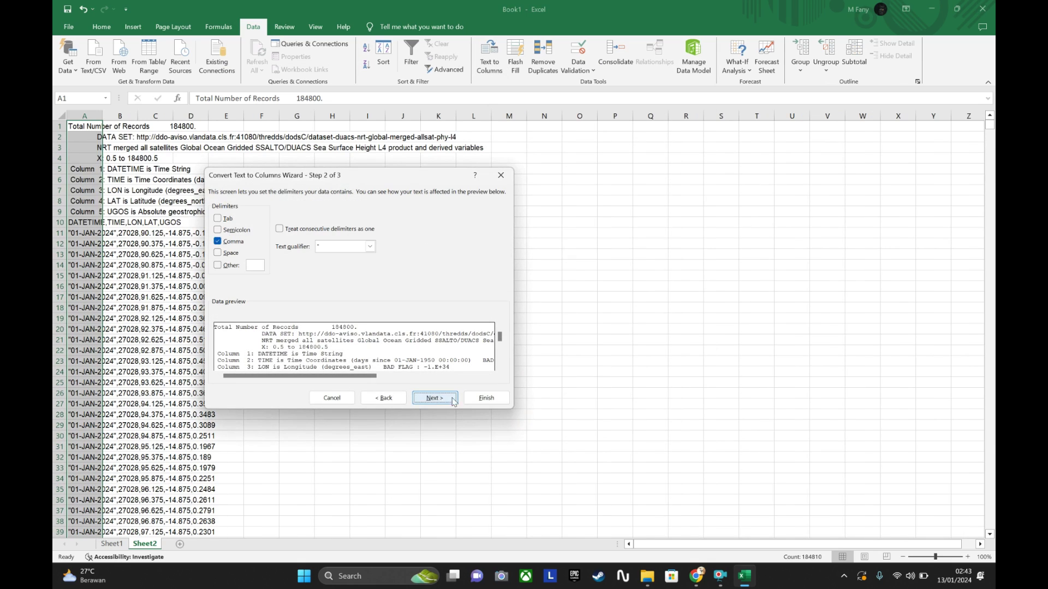
{"action": "left_click", "coordinate": [486, 398]}
{"action": "left_click", "coordinate": [544, 297]}
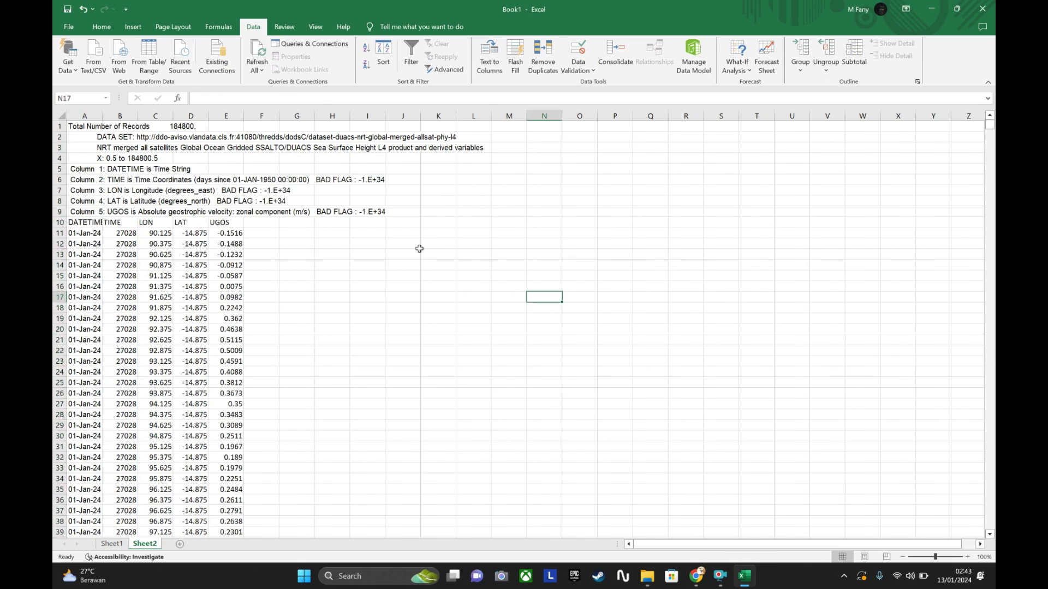
{"action": "left_click", "coordinate": [230, 225]}
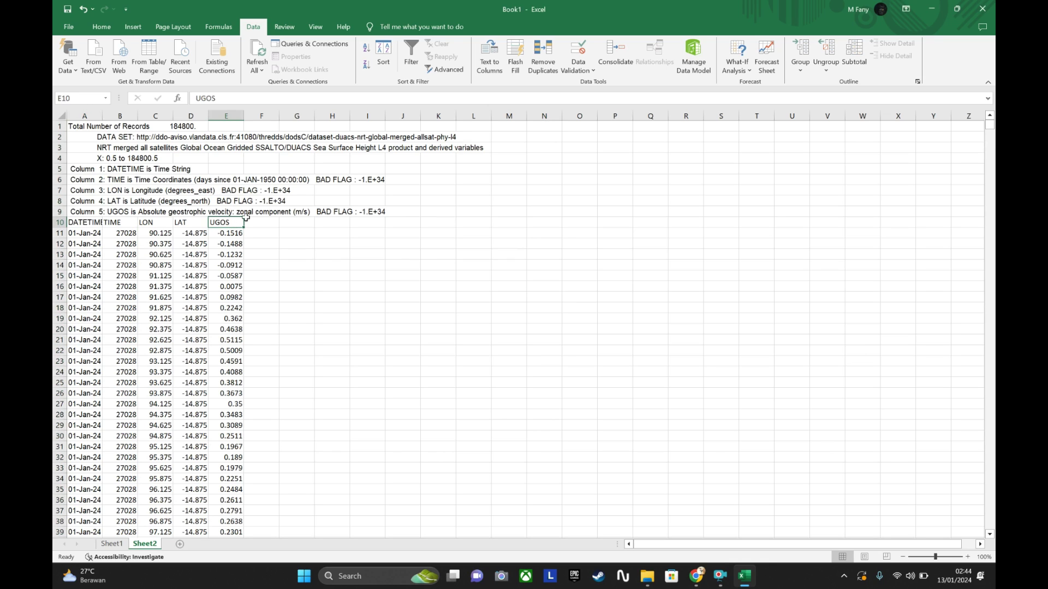
Step: Copy the whole UGOS column with its heading from Sheet2 into Sheet1, starting at cell D1
{"action": "key", "text": "ctrl+shift+Down"}
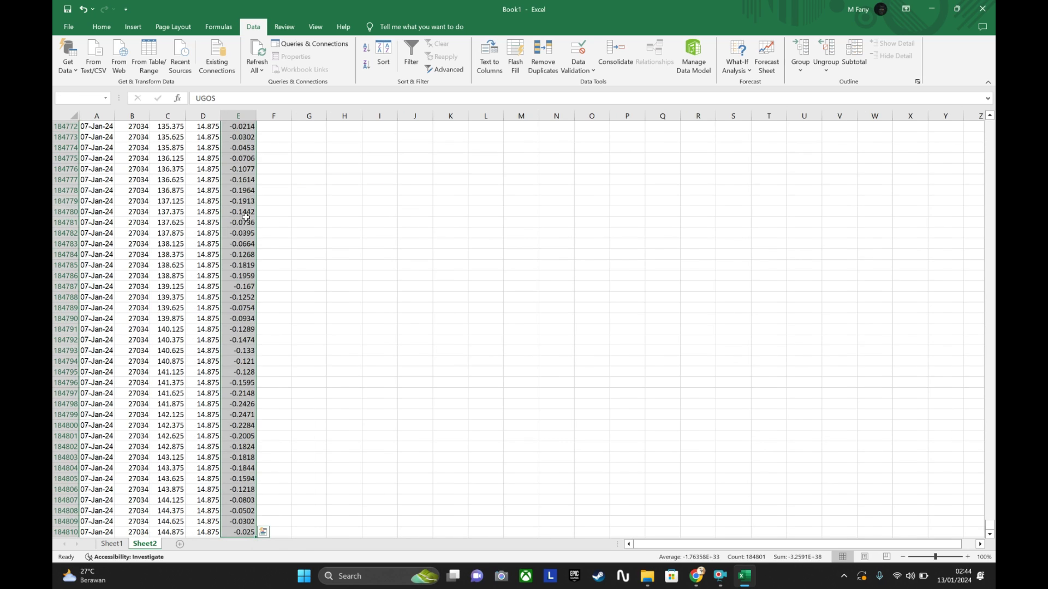
{"action": "right_click", "coordinate": [245, 218]}
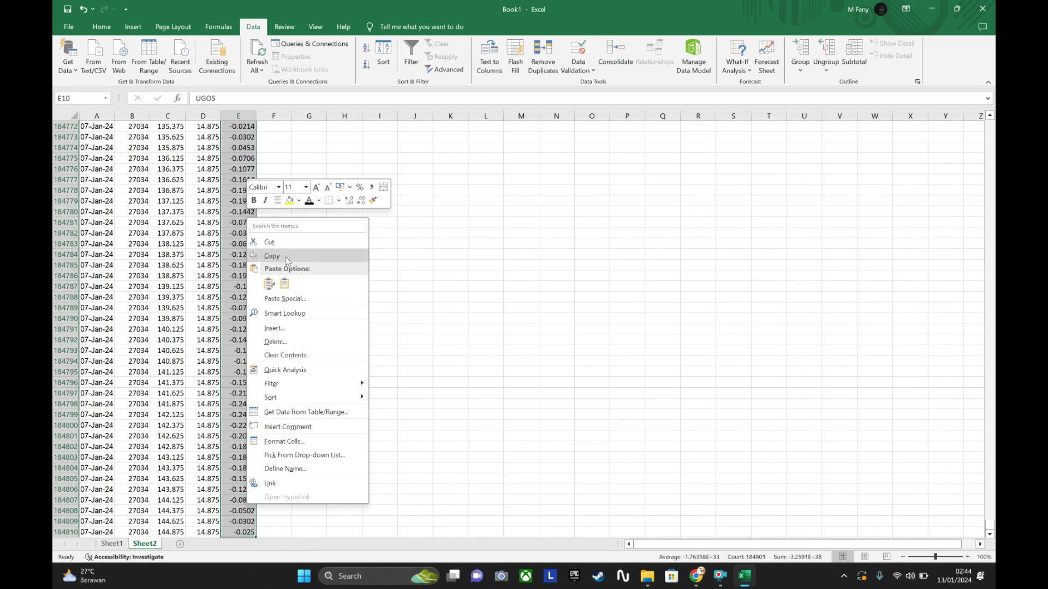
{"action": "left_click", "coordinate": [271, 256]}
{"action": "left_click", "coordinate": [111, 544]}
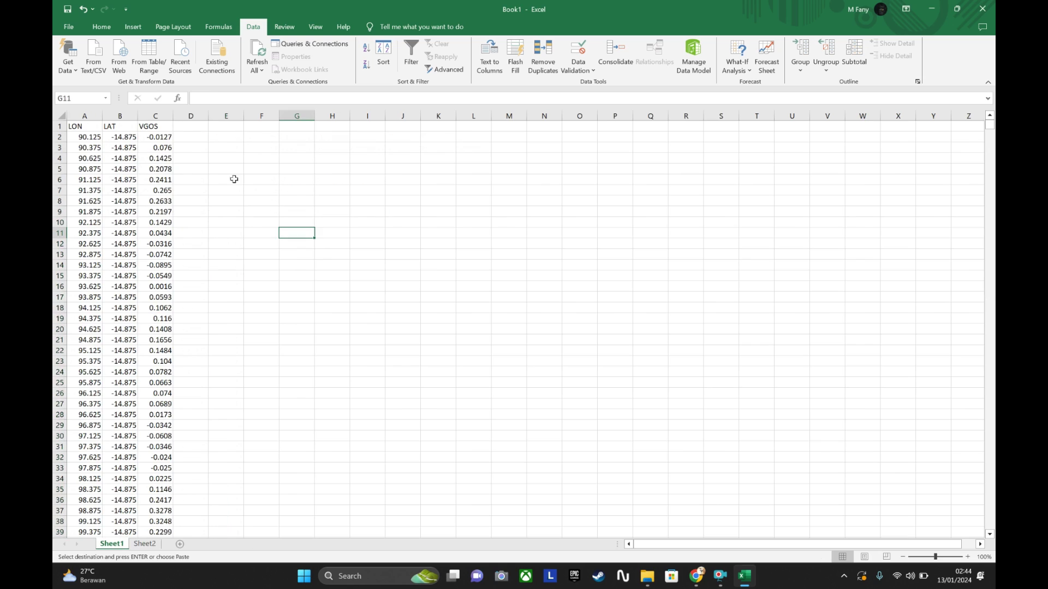
{"action": "left_click", "coordinate": [190, 127]}
{"action": "right_click", "coordinate": [190, 126]}
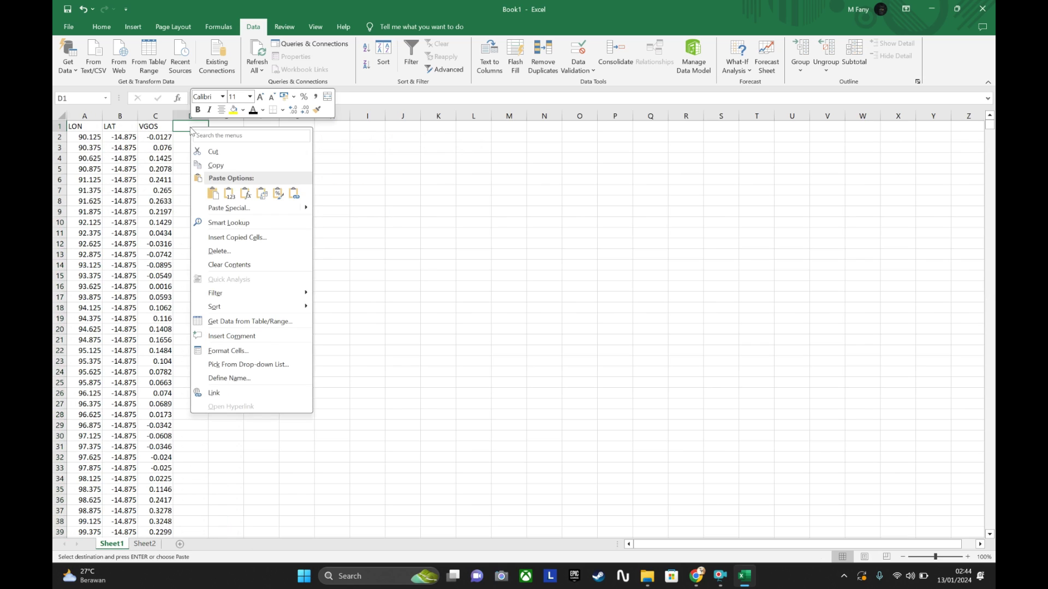
{"action": "left_click", "coordinate": [211, 191]}
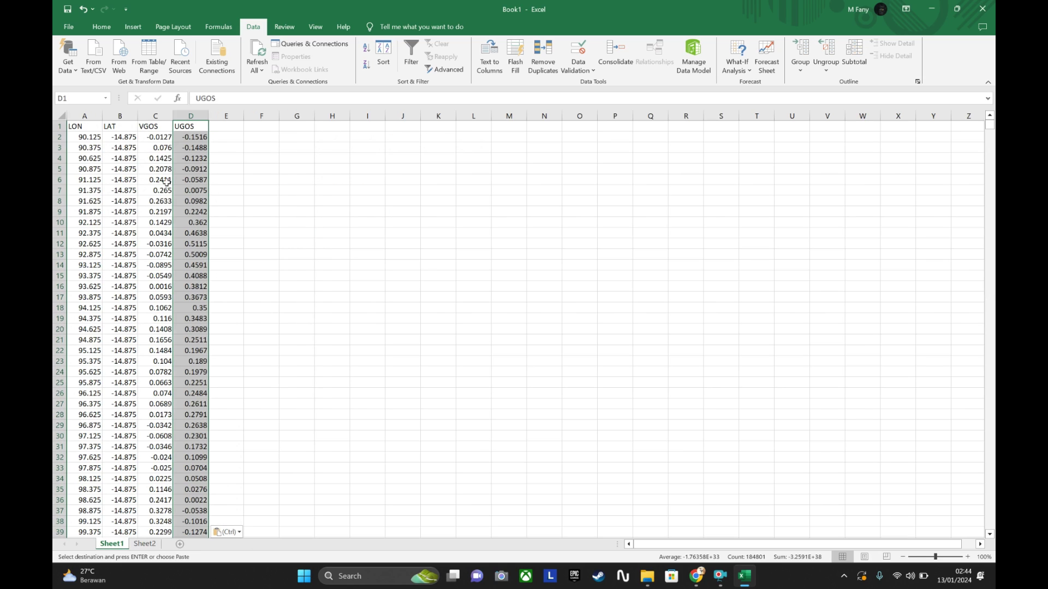
{"action": "left_click", "coordinate": [217, 126]}
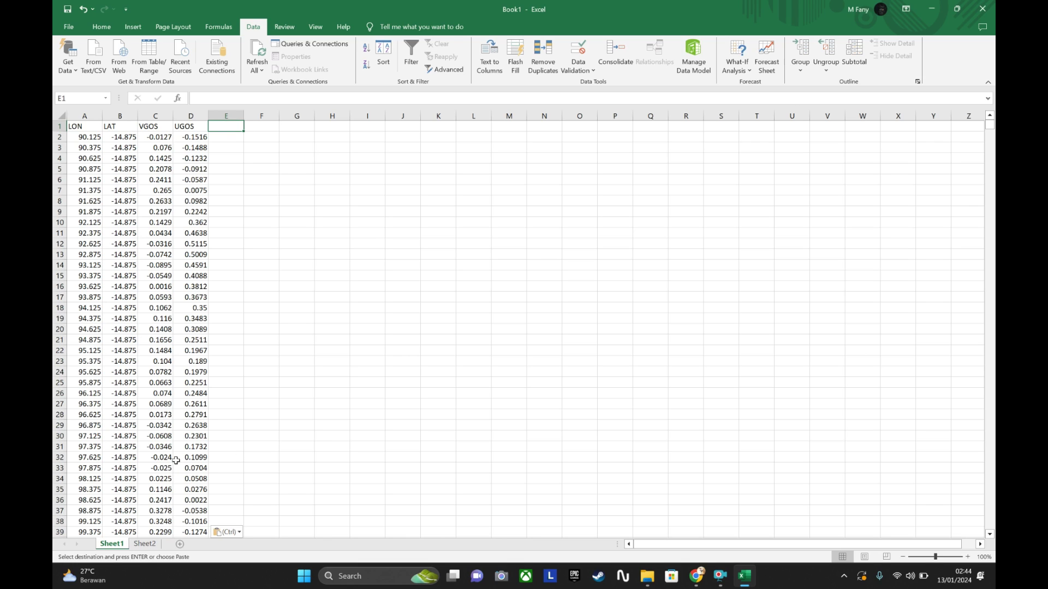
Step: Permanently delete Sheet2 from the workbook
{"action": "left_click", "coordinate": [145, 544]}
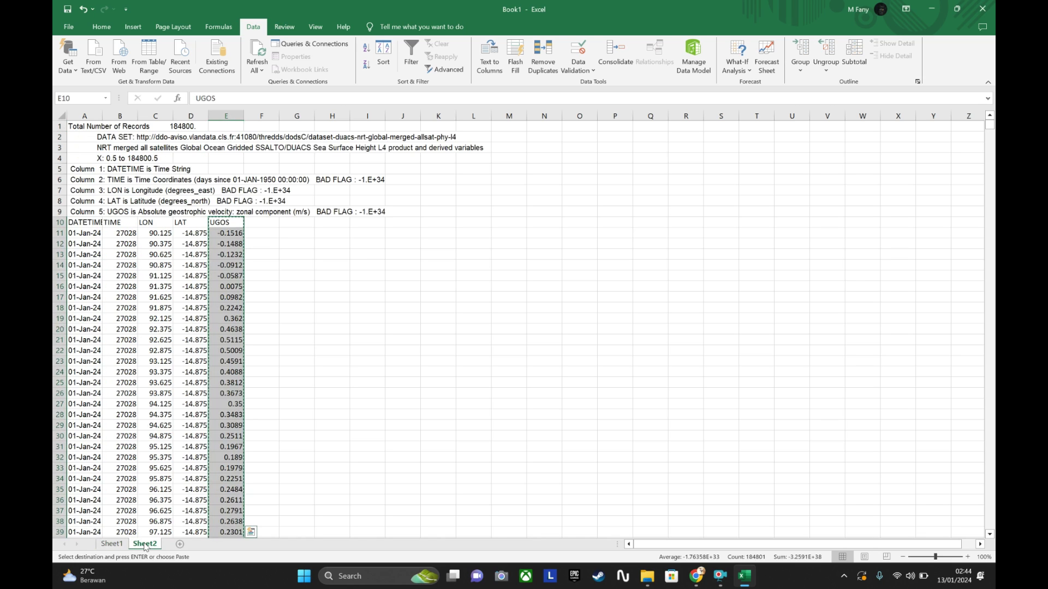
{"action": "right_click", "coordinate": [145, 545]}
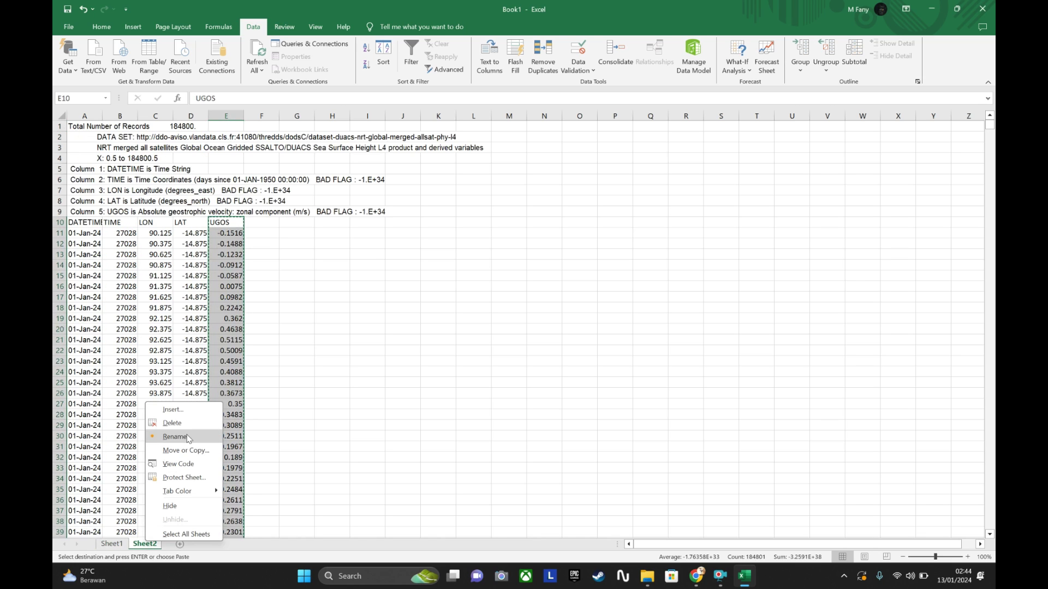
{"action": "left_click", "coordinate": [180, 424]}
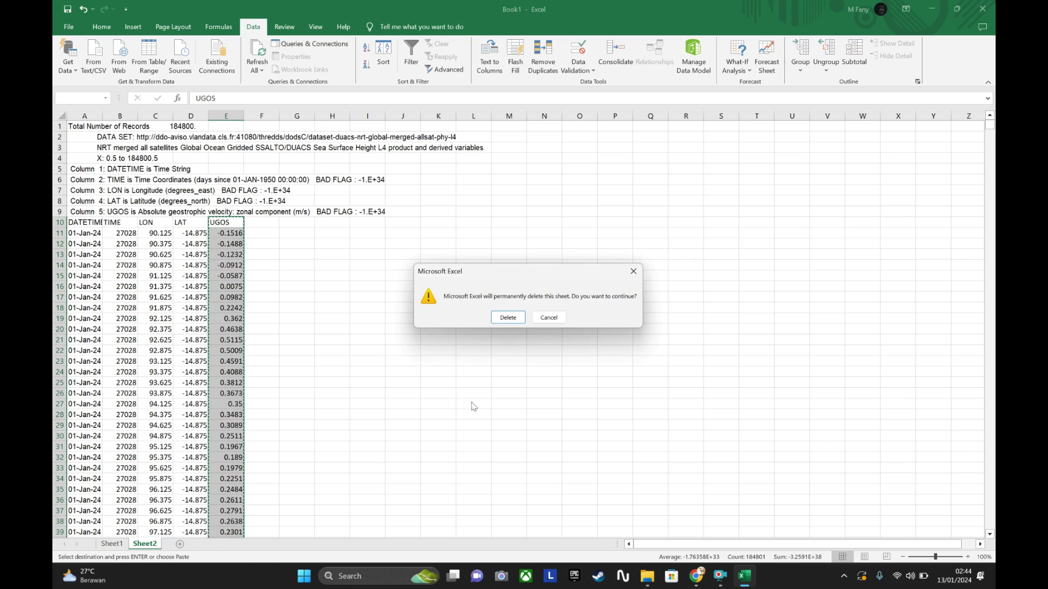
{"action": "key", "text": "Return"}
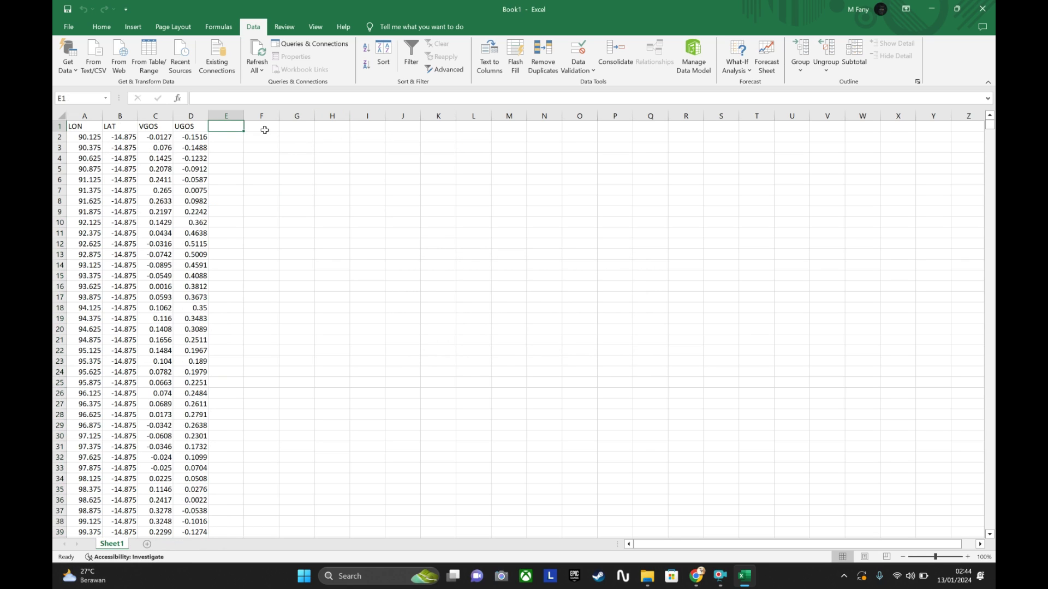
Step: Add the column headings VMS in cell E1 and UNT in cell F1
{"action": "type", "text": "VM"}
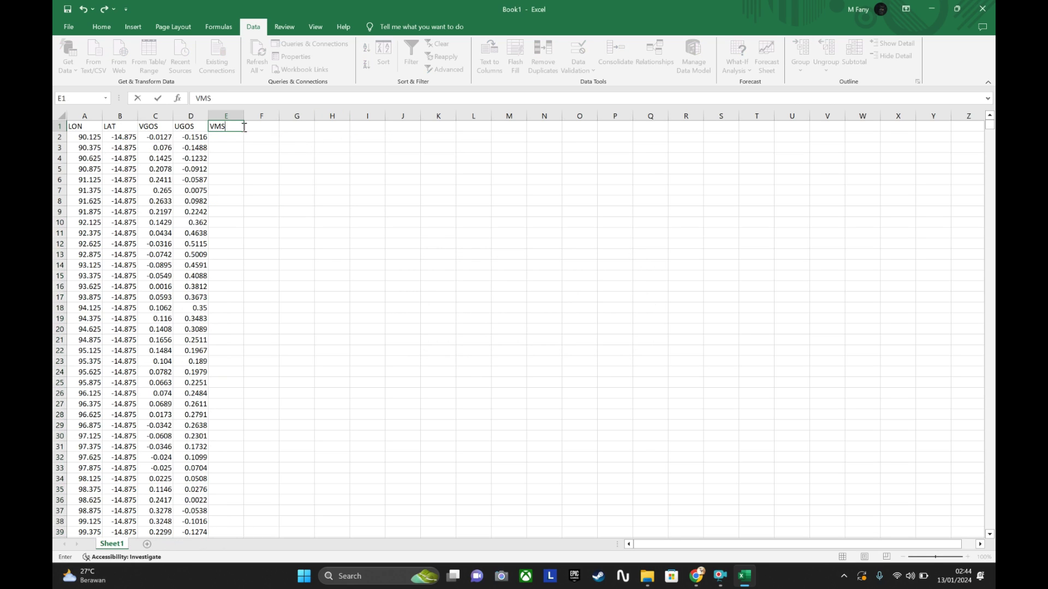
{"action": "type", "text": "S"}
{"action": "key", "text": "Tab"}
{"action": "type", "text": "UNT"}
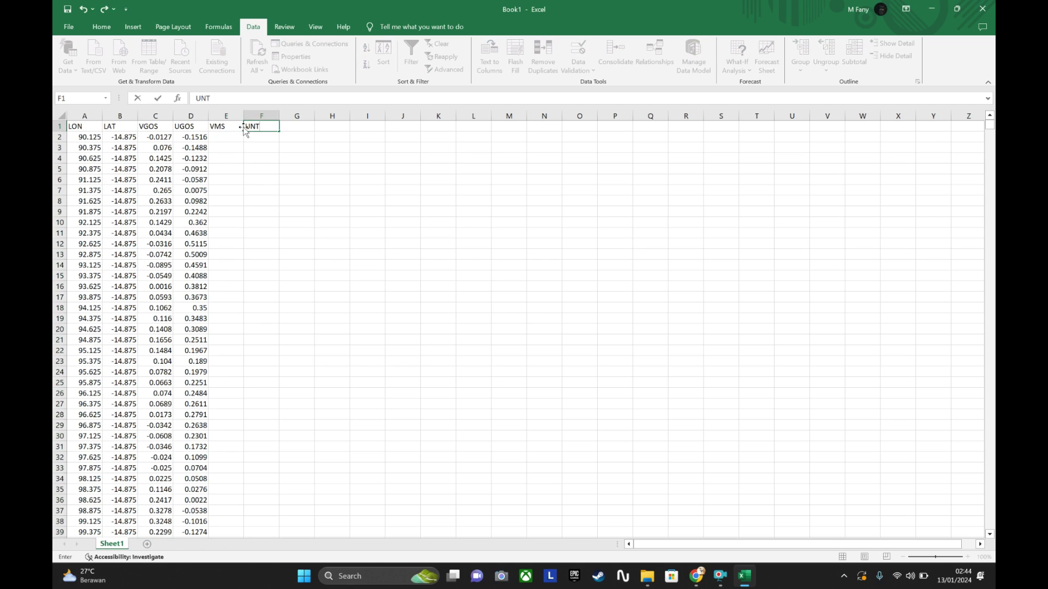
{"action": "key", "text": "Return"}
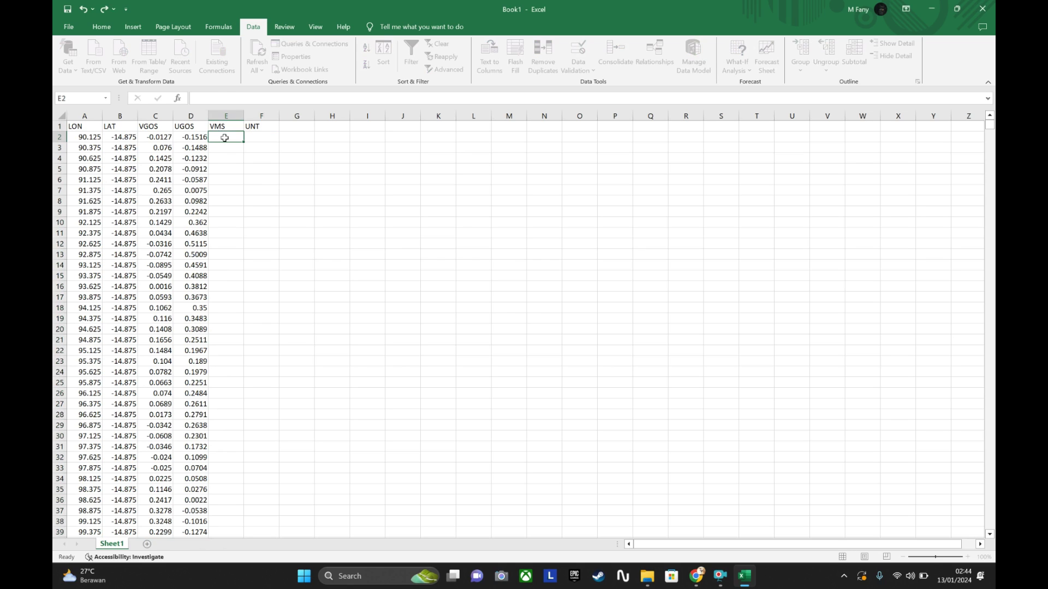
Step: Calculate the velocity magnitude in cell E2 with the formula =SQRT(D2^2+C2^2)
{"action": "left_click", "coordinate": [229, 133]}
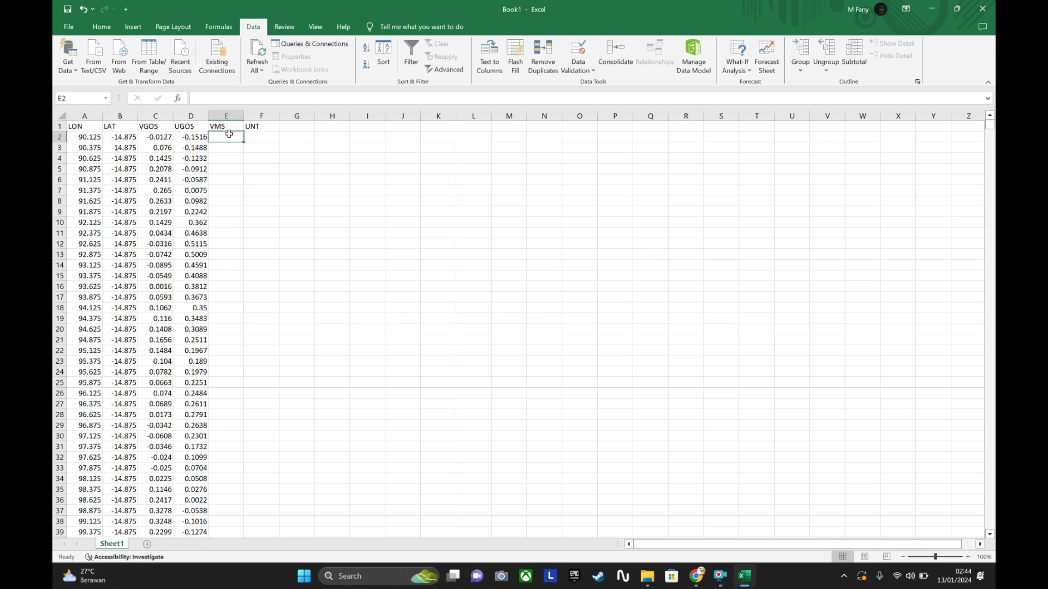
{"action": "type", "text": "="}
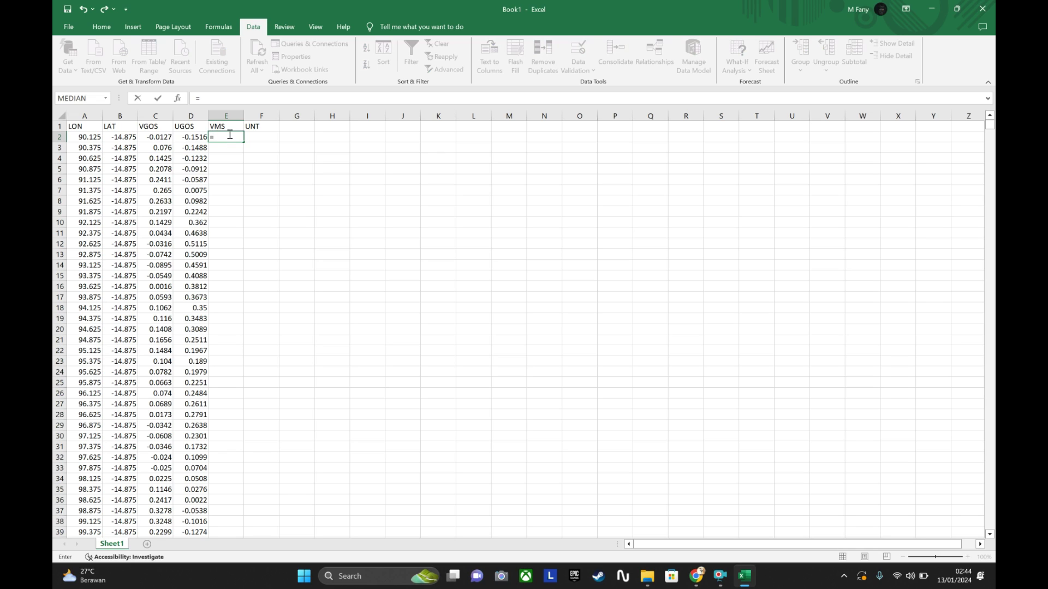
{"action": "type", "text": "SQR"}
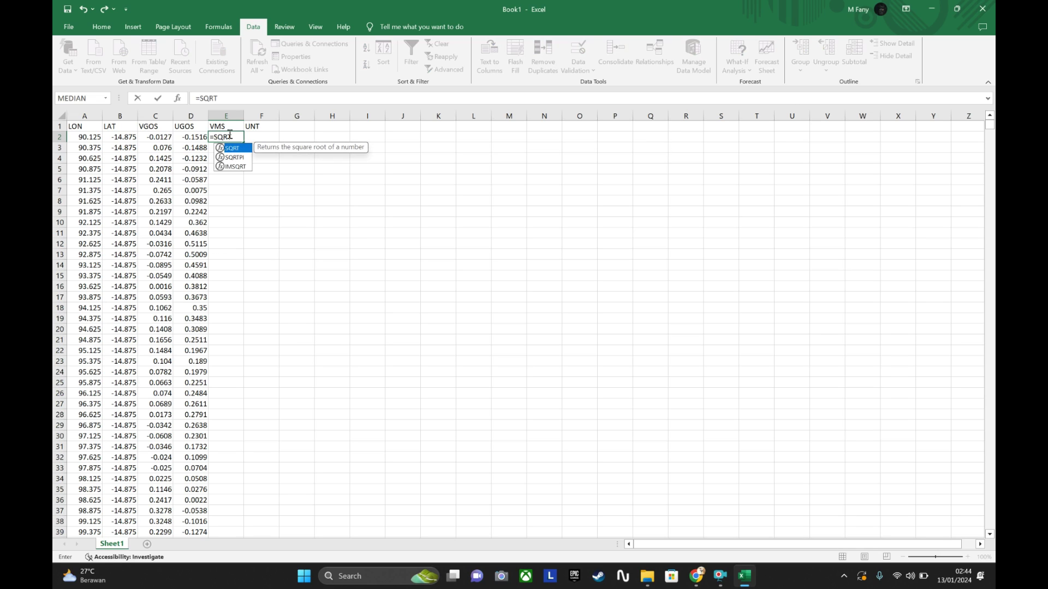
{"action": "type", "text": "T"}
{"action": "double_click", "coordinate": [230, 149]}
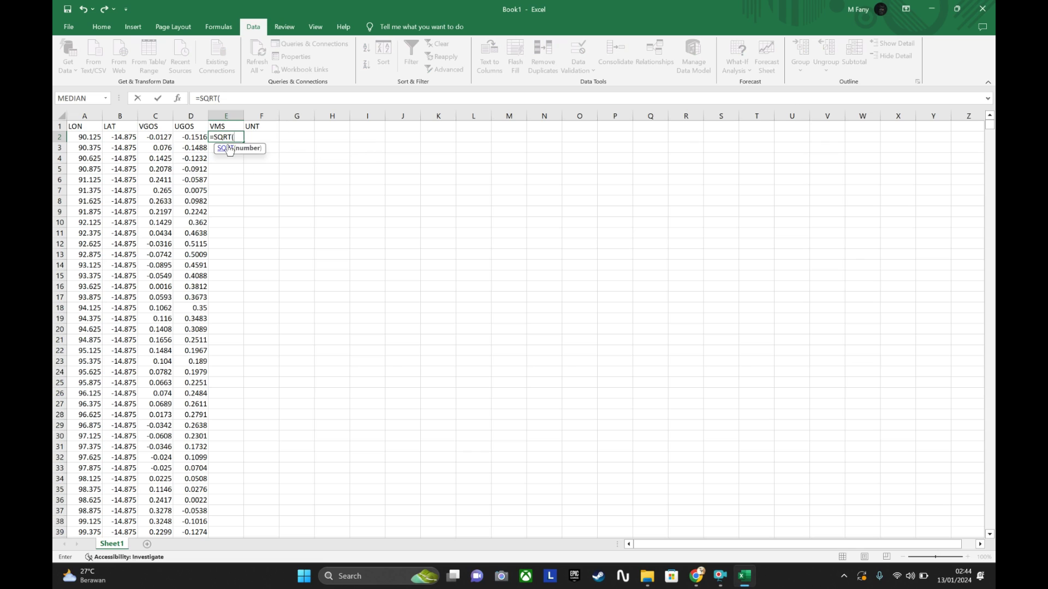
{"action": "left_click", "coordinate": [186, 138]}
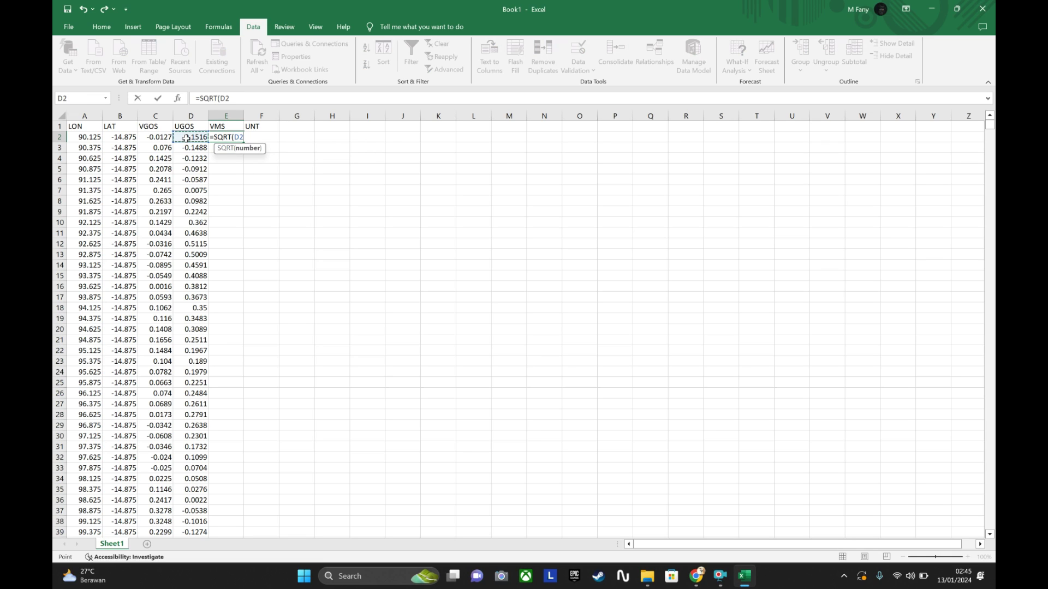
{"action": "type", "text": "^2+"}
{"action": "left_click", "coordinate": [160, 138]}
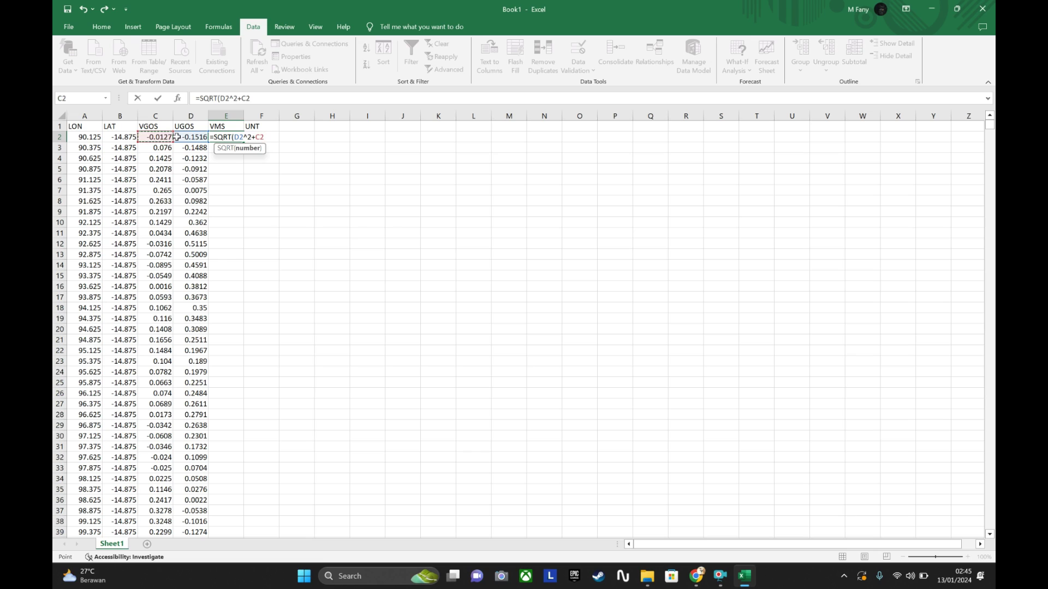
{"action": "type", "text": "^2)"}
{"action": "key", "text": "Return"}
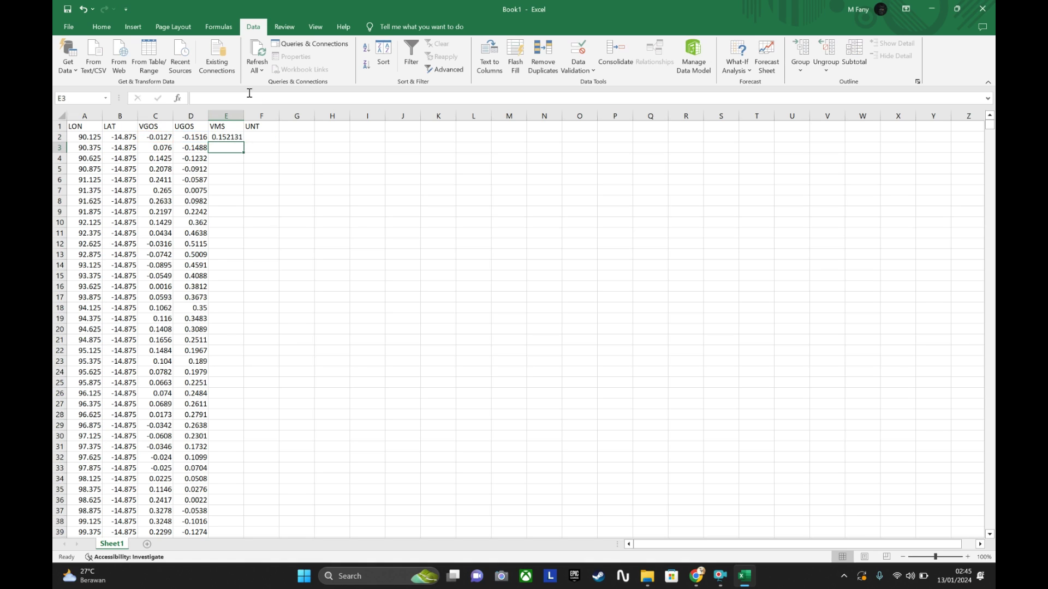
Step: Calculate the current direction in cell F2 with the formula =DEGREES(ATAN(C2/D2))
{"action": "left_click", "coordinate": [266, 137]}
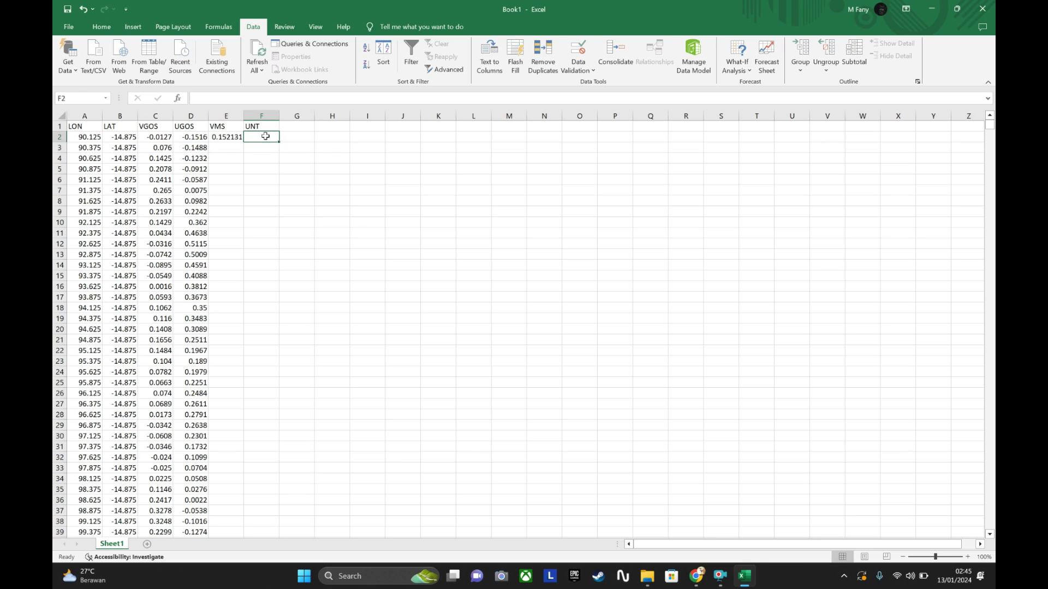
{"action": "type", "text": "="}
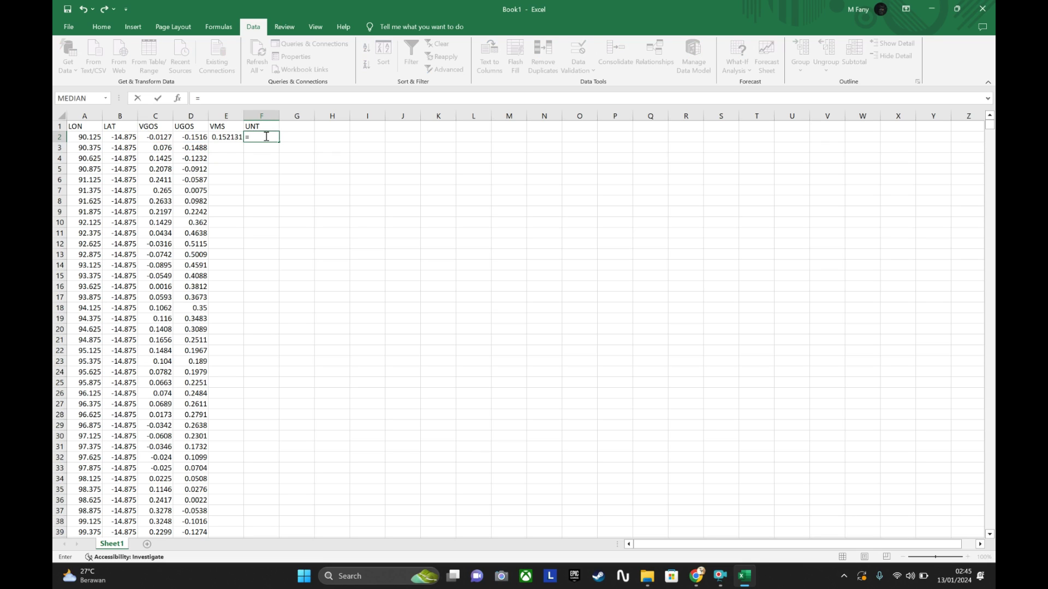
{"action": "type", "text": "DEGR"}
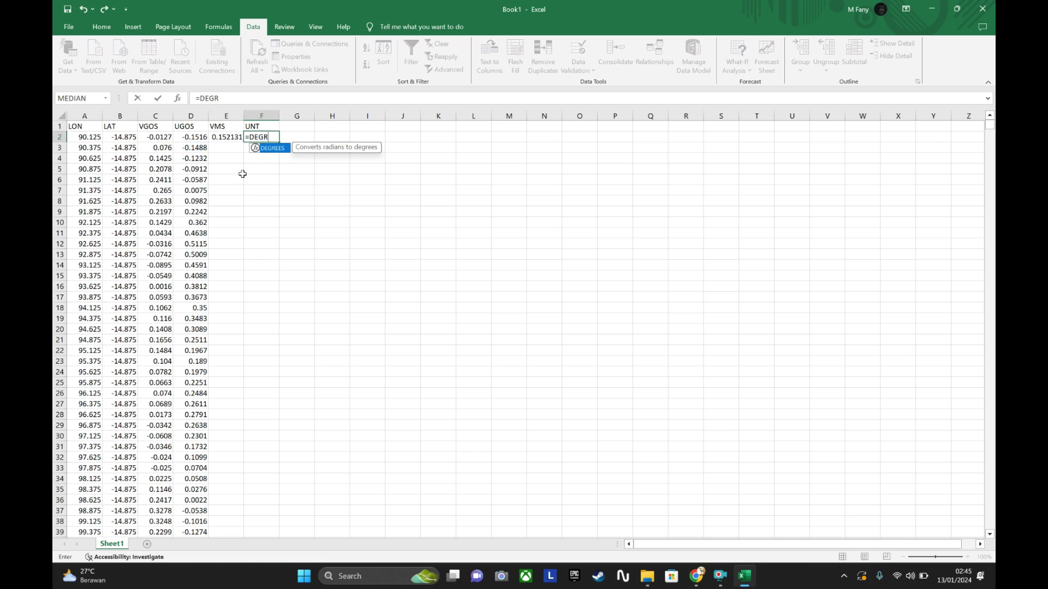
{"action": "double_click", "coordinate": [284, 149]}
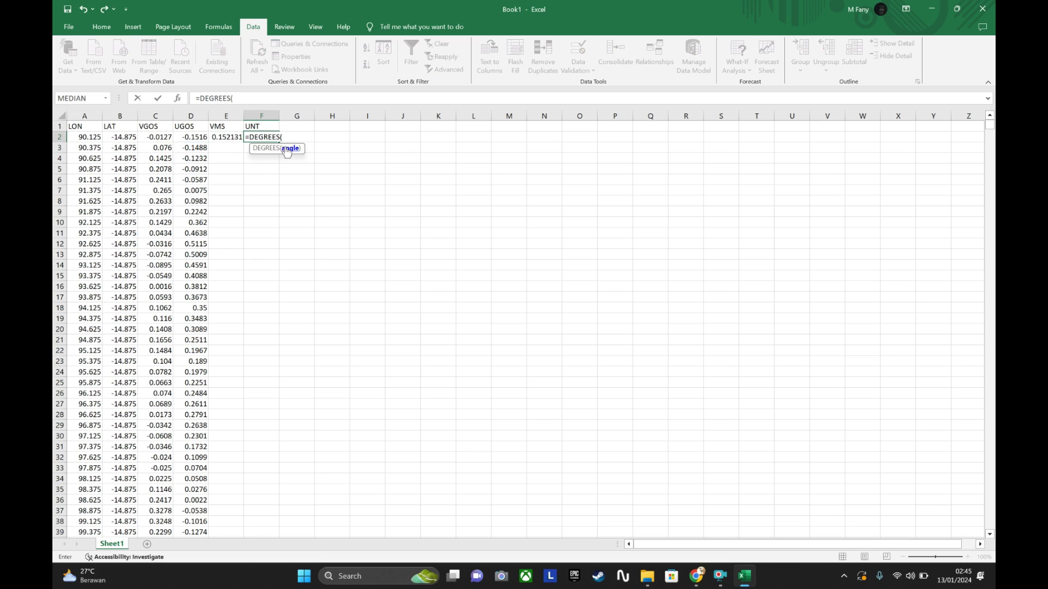
{"action": "type", "text": "ATAN"}
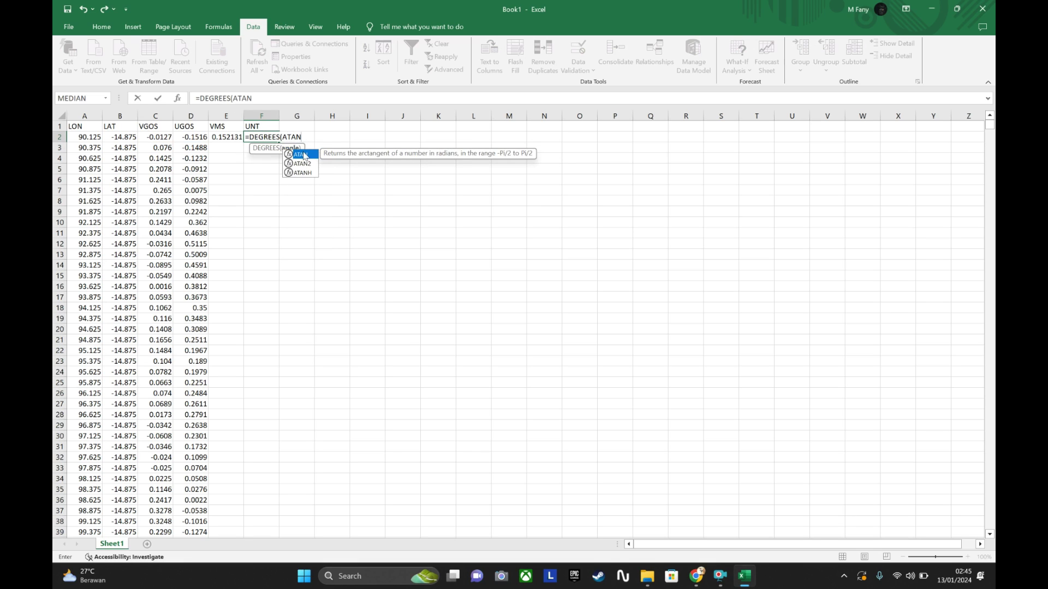
{"action": "double_click", "coordinate": [313, 154]}
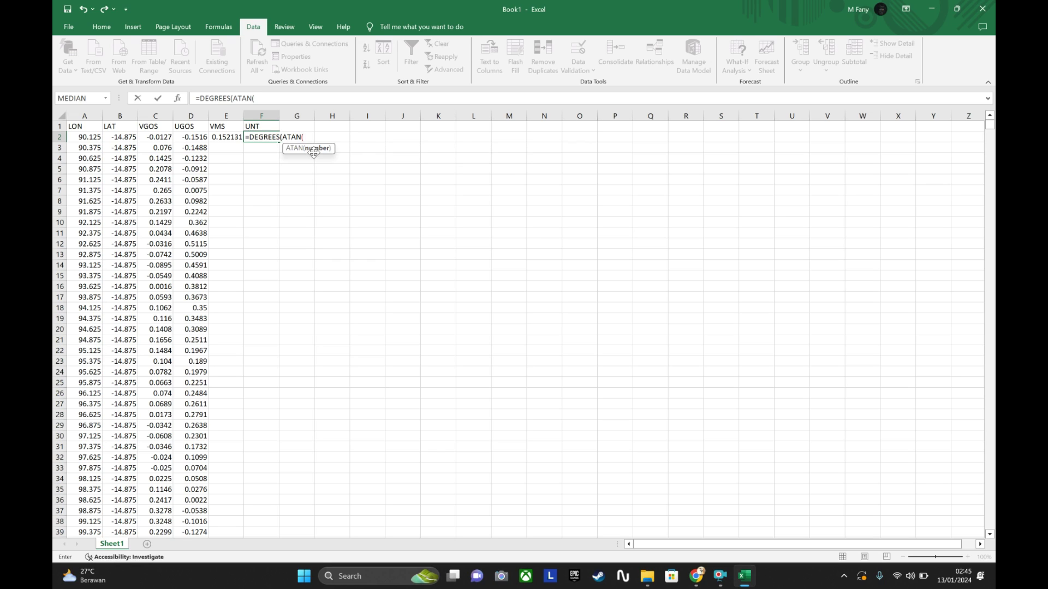
{"action": "left_click", "coordinate": [161, 138]}
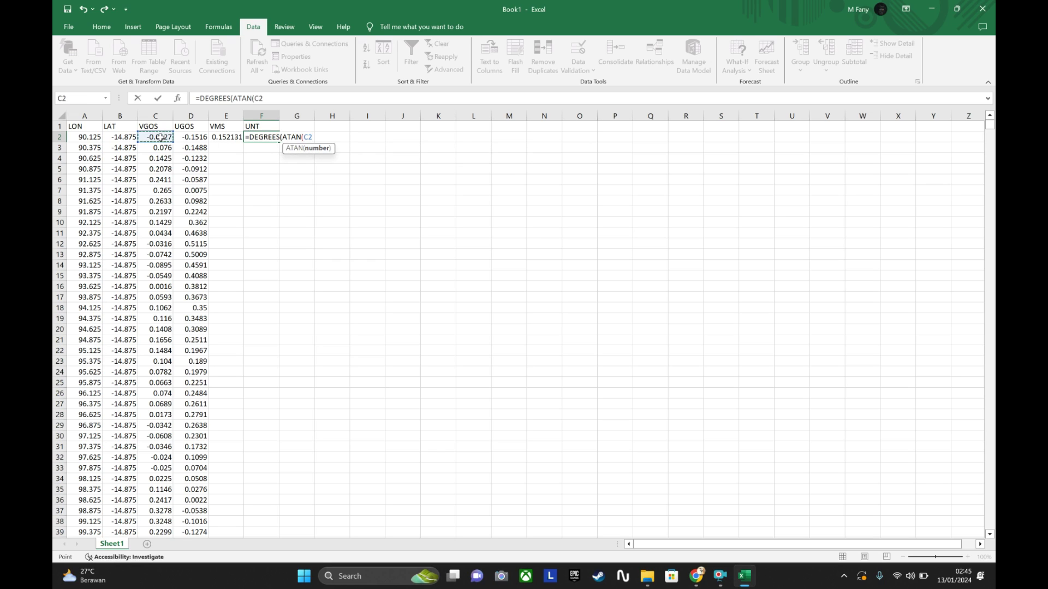
{"action": "type", "text": "/"}
{"action": "left_click", "coordinate": [186, 137]}
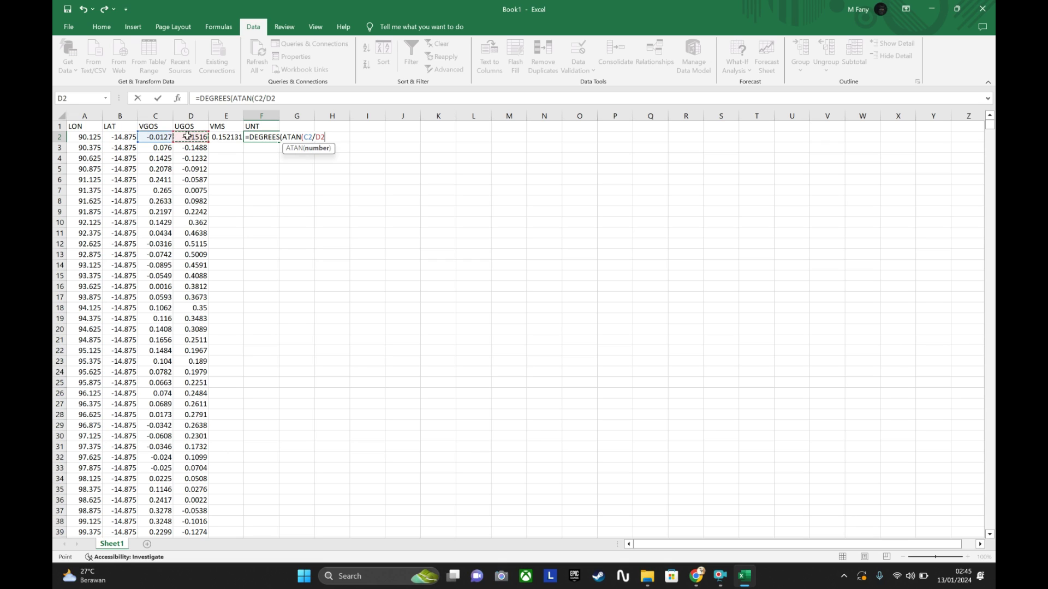
{"action": "type", "text": "))"}
{"action": "key", "text": "Return"}
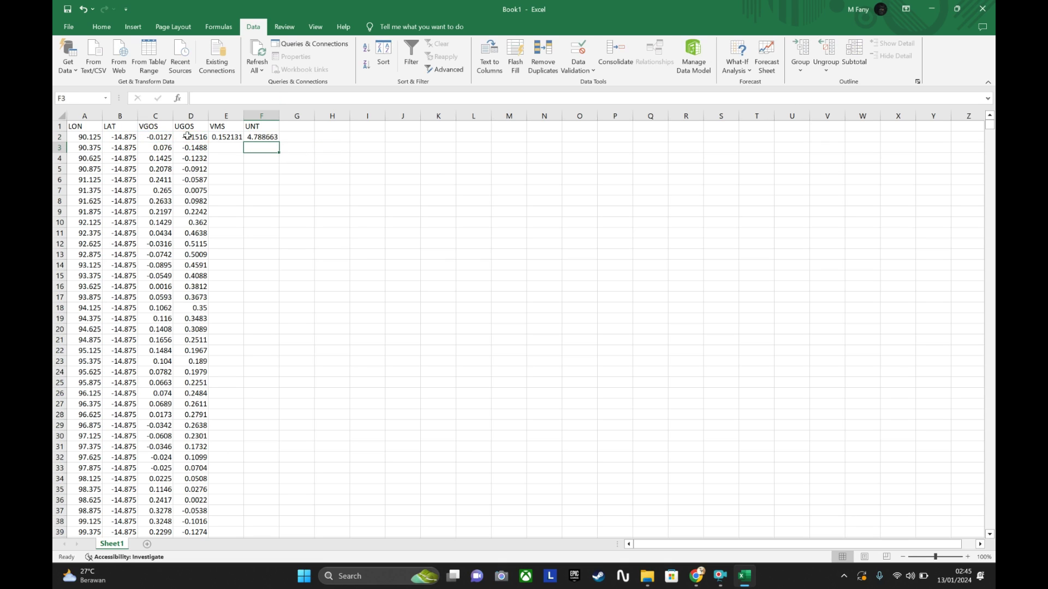
Step: Fill the VMS and UNT formulas from E2:F2 down through all the data rows
{"action": "left_click", "coordinate": [274, 137]}
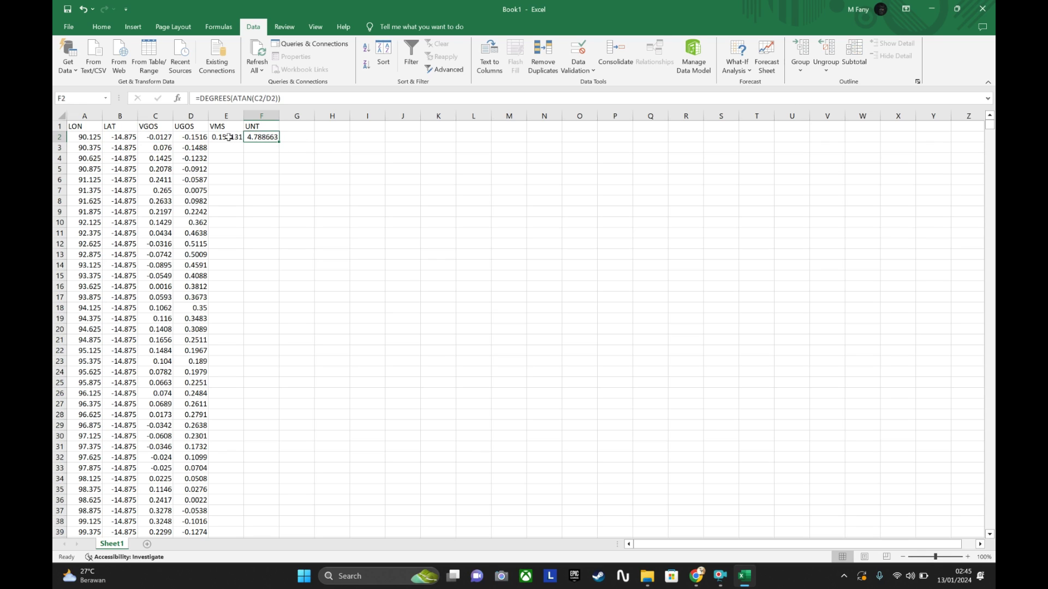
{"action": "left_click_drag", "start_coordinate": [226, 137], "coordinate": [269, 141]}
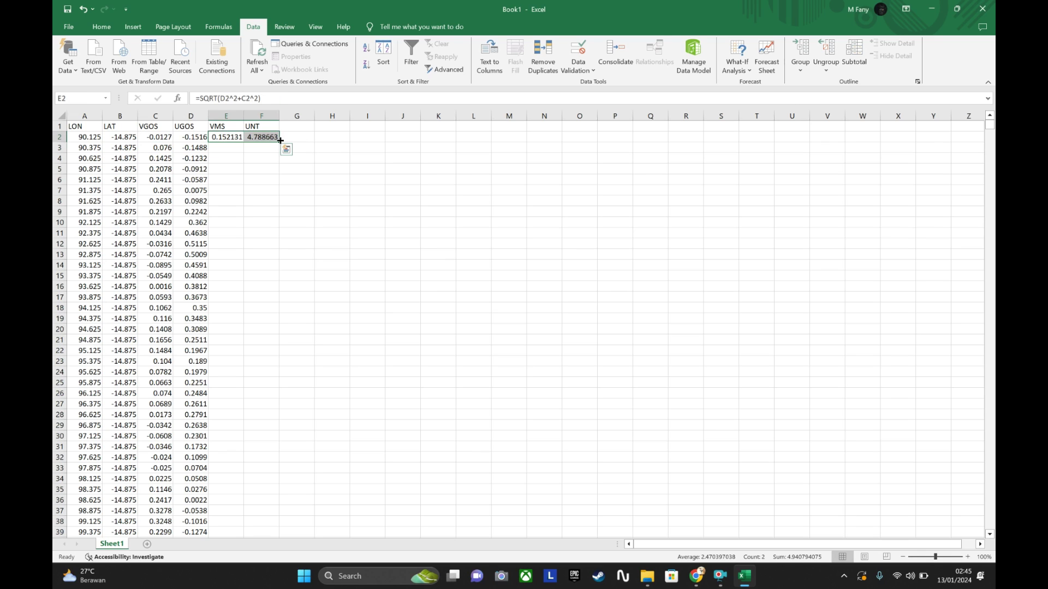
{"action": "double_click", "coordinate": [280, 143]}
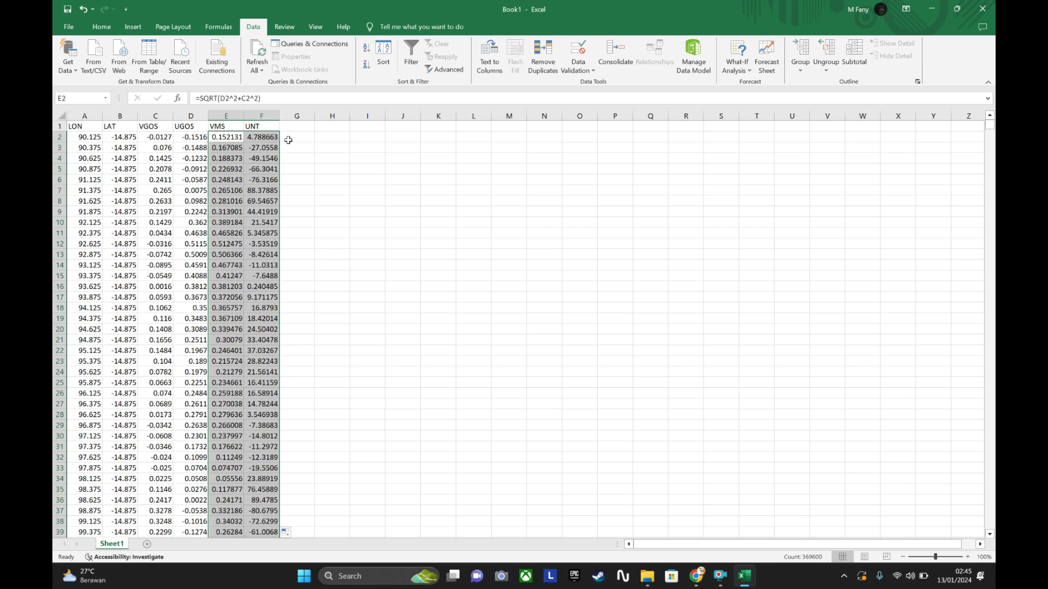
{"action": "left_click", "coordinate": [332, 180]}
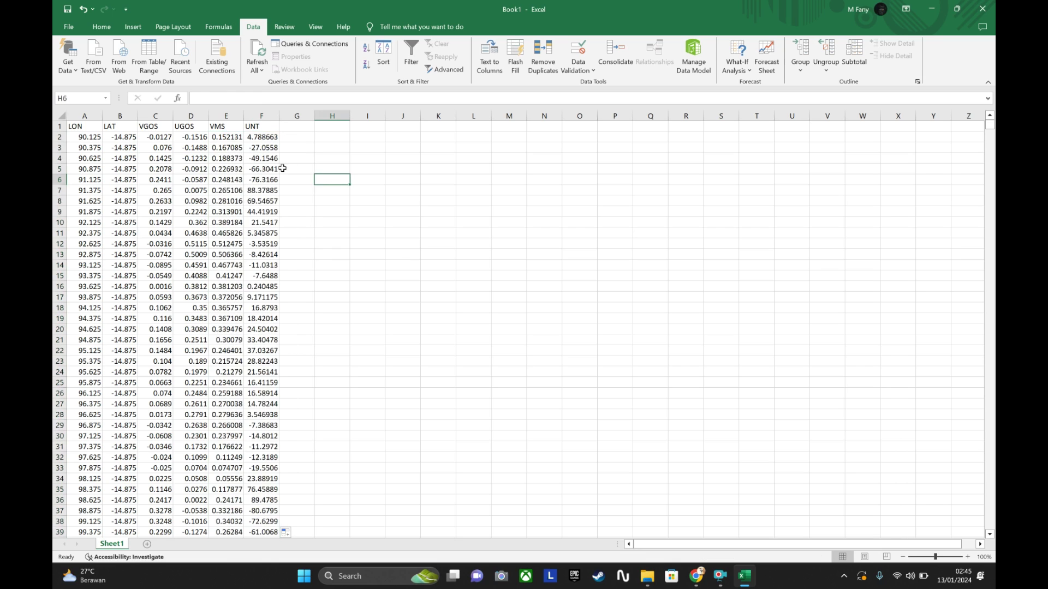
Step: Apply the Number format to all data rows in columns A to F, from row 2 to the last row
{"action": "left_click_drag", "start_coordinate": [86, 136], "coordinate": [270, 137]}
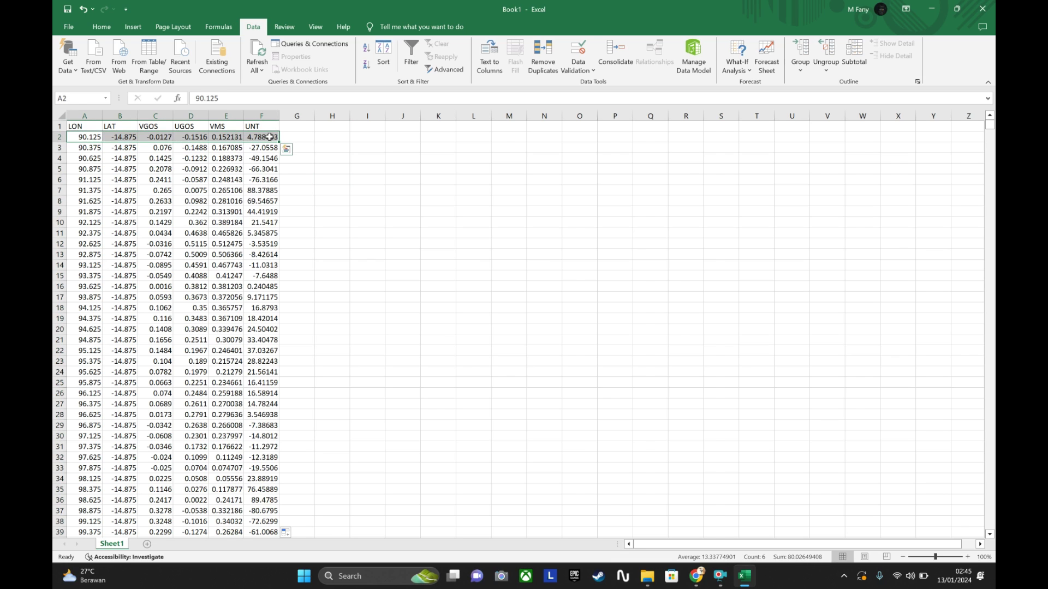
{"action": "key", "text": "ctrl+shift+Down"}
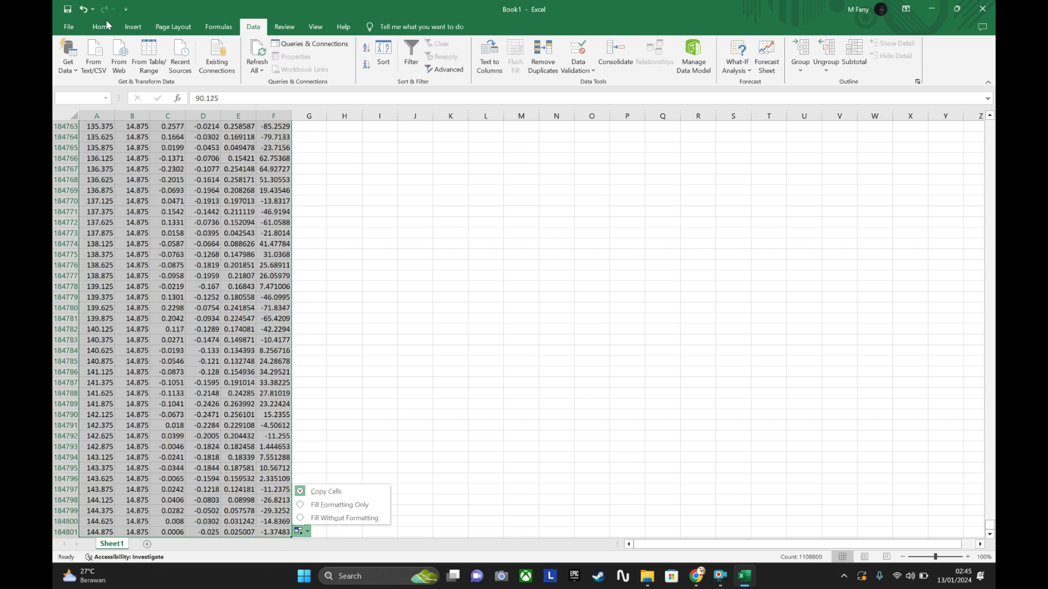
{"action": "left_click", "coordinate": [105, 25]}
{"action": "left_click", "coordinate": [483, 49]}
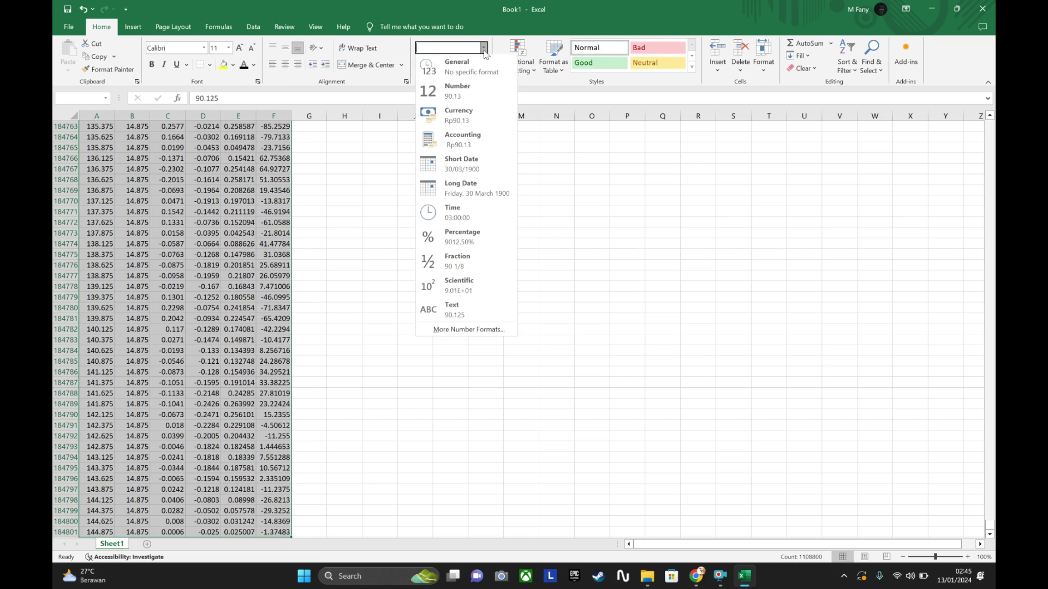
{"action": "left_click", "coordinate": [474, 95]}
{"action": "left_click", "coordinate": [693, 277]}
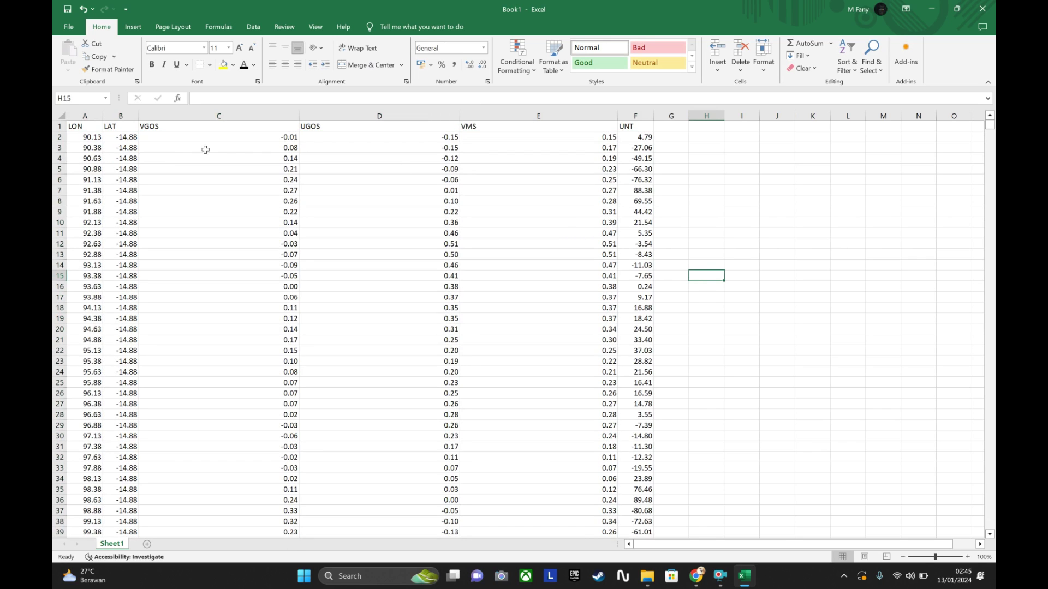
Step: Increase the displayed precision of all data rows in columns A to F to six decimal places
{"action": "left_click_drag", "start_coordinate": [93, 138], "coordinate": [624, 148]}
{"action": "key", "text": "ctrl+shift+Down"}
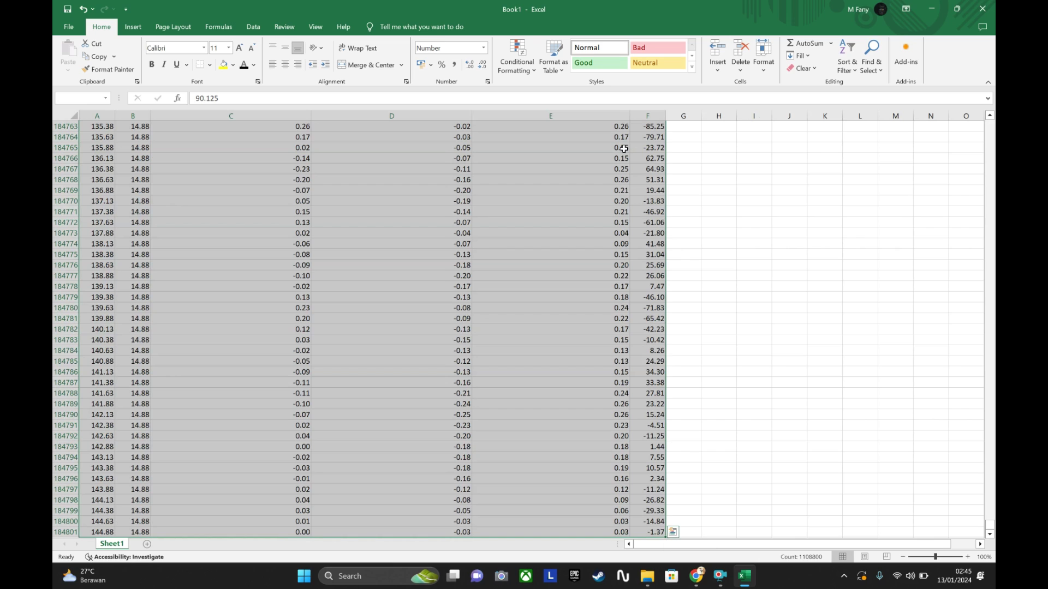
{"action": "scroll", "coordinate": [366, 175], "scroll_direction": "up", "scroll_amount": 20}
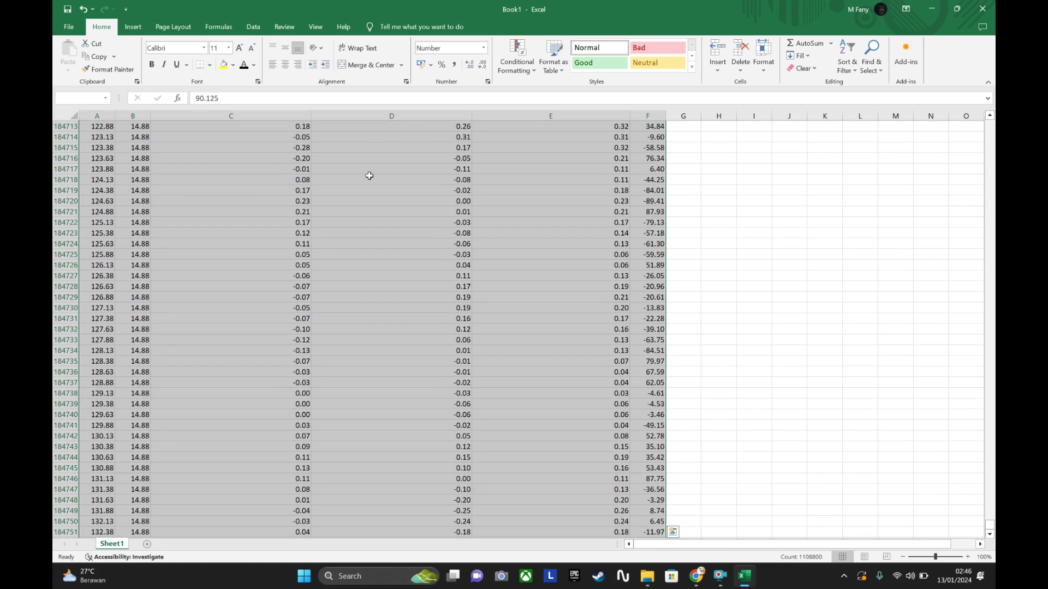
{"action": "left_click_drag", "start_coordinate": [990, 527], "coordinate": [959, 110]}
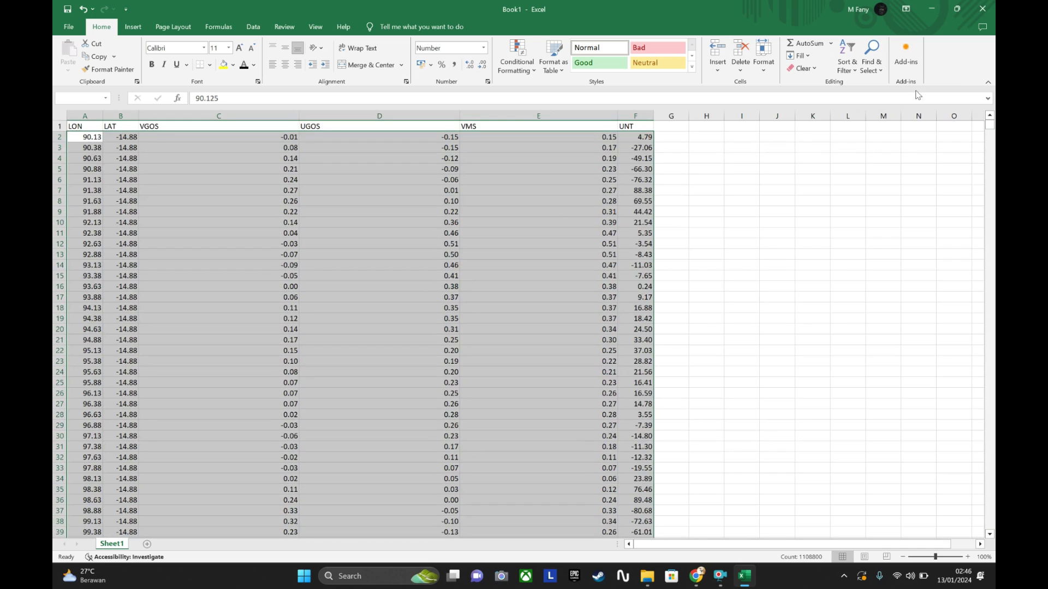
{"action": "left_click", "coordinate": [473, 68]}
{"action": "left_click", "coordinate": [472, 68]}
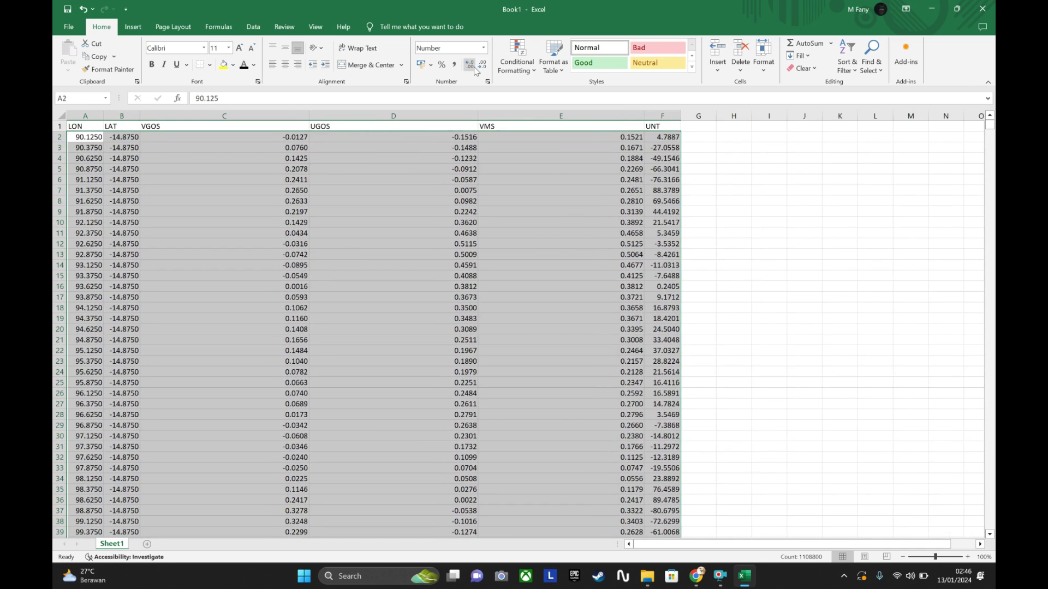
{"action": "left_click", "coordinate": [469, 65]}
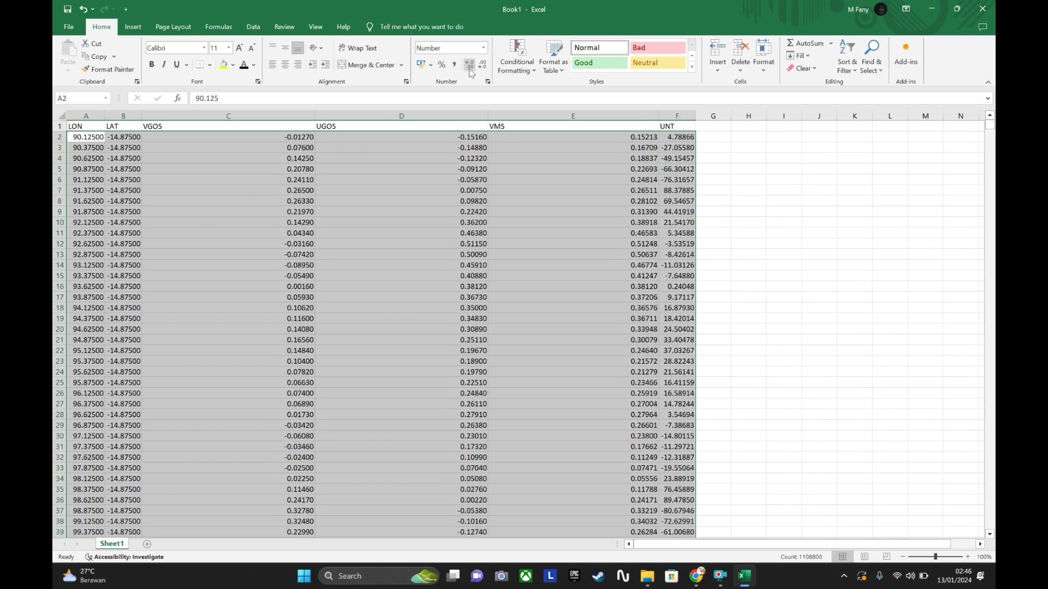
{"action": "left_click", "coordinate": [469, 64]}
{"action": "left_click", "coordinate": [803, 189]}
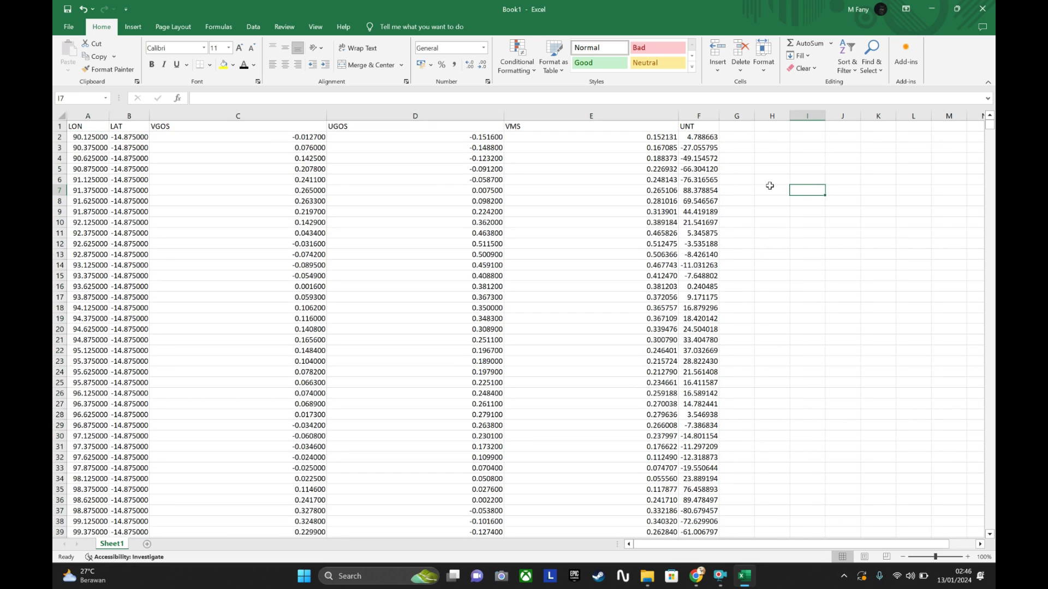
Step: Review the VMS and UNT headings and examine their formulas in cells E2 and F2
{"action": "scroll", "coordinate": [382, 148], "scroll_direction": "down", "scroll_amount": 5}
{"action": "scroll", "coordinate": [493, 188], "scroll_direction": "up", "scroll_amount": 5}
{"action": "left_click", "coordinate": [575, 124]}
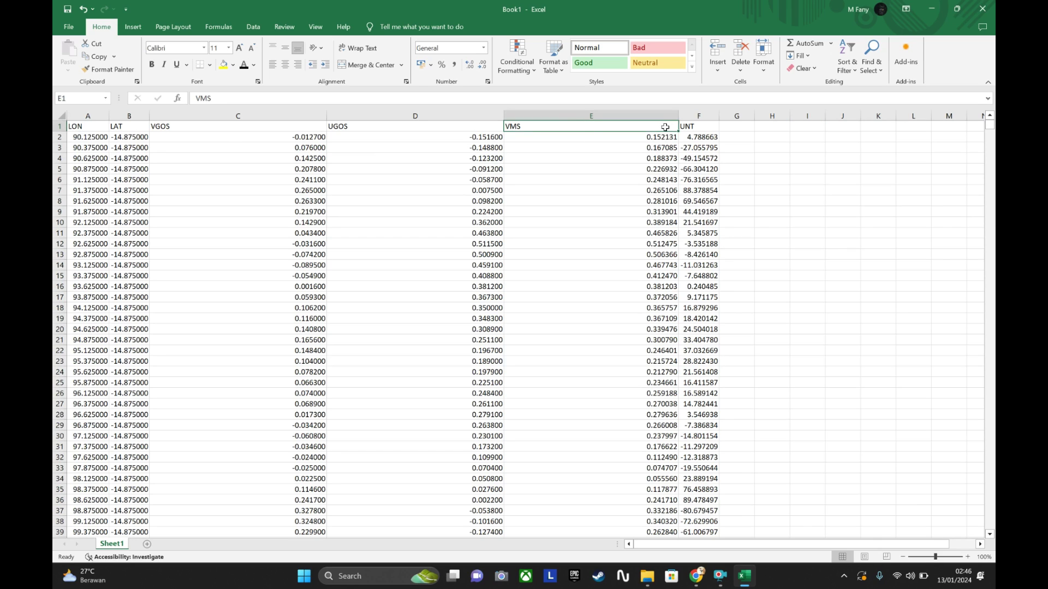
{"action": "left_click", "coordinate": [687, 127]}
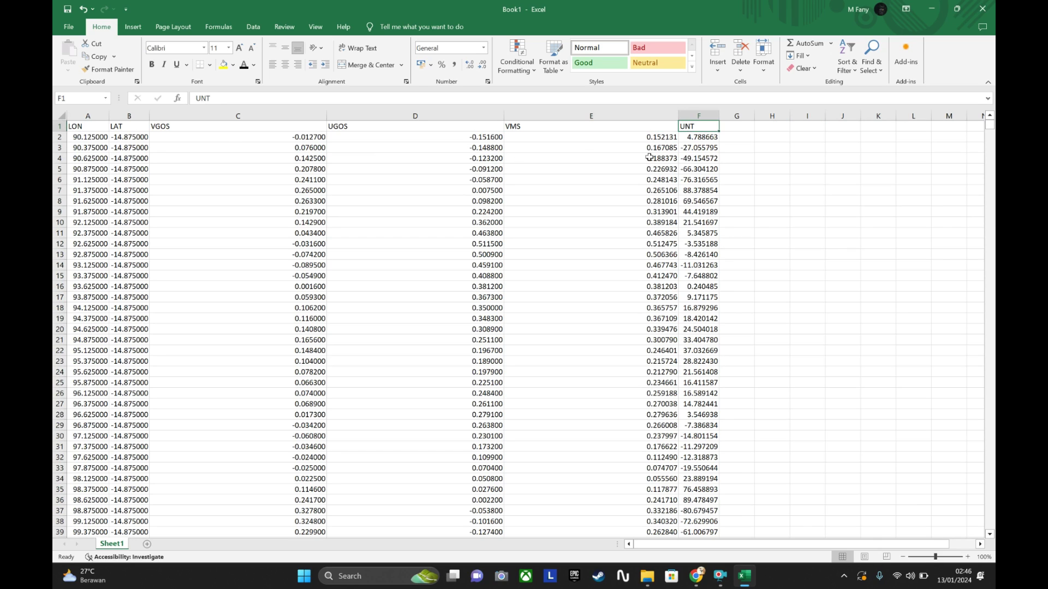
{"action": "left_click", "coordinate": [626, 127]}
{"action": "left_click", "coordinate": [526, 138]}
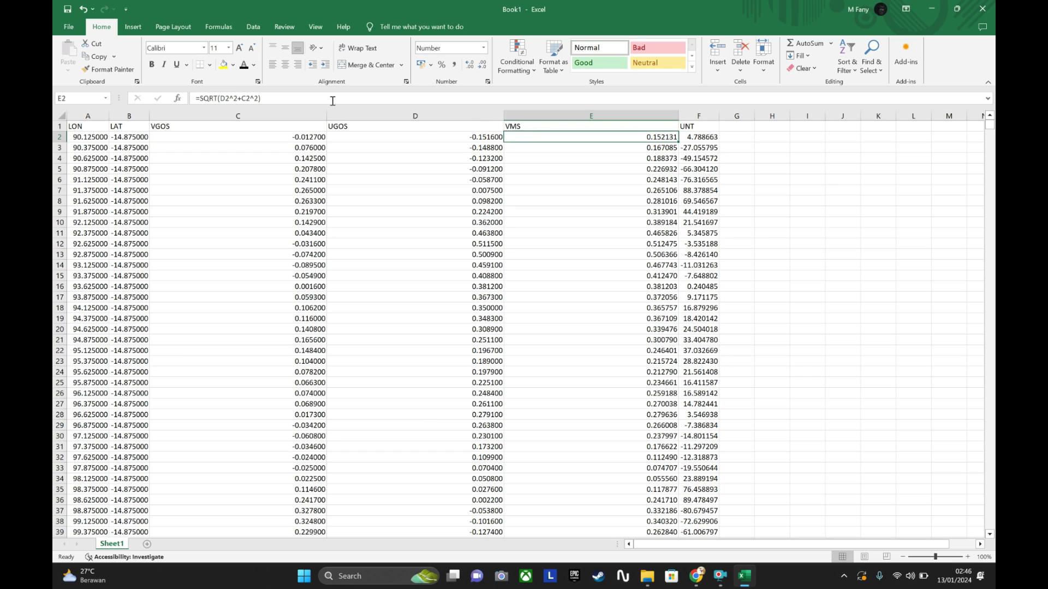
{"action": "left_click", "coordinate": [695, 137]}
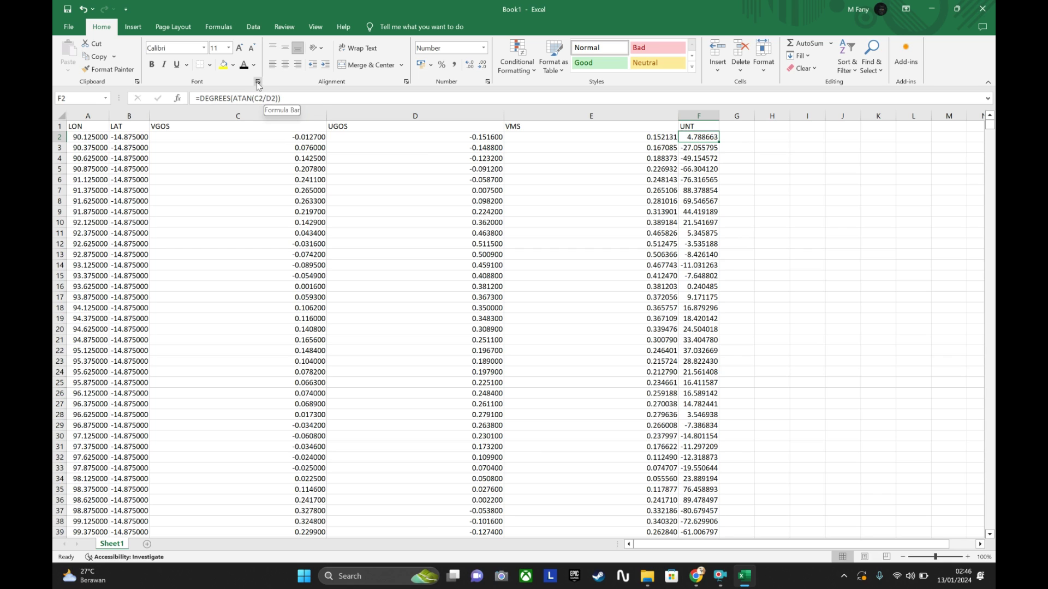
Step: Start saving the workbook under a new name in the folder Documents > tugas > Semester3 > Oseanografi > ARUS
{"action": "left_click", "coordinate": [78, 26]}
{"action": "left_click", "coordinate": [93, 201]}
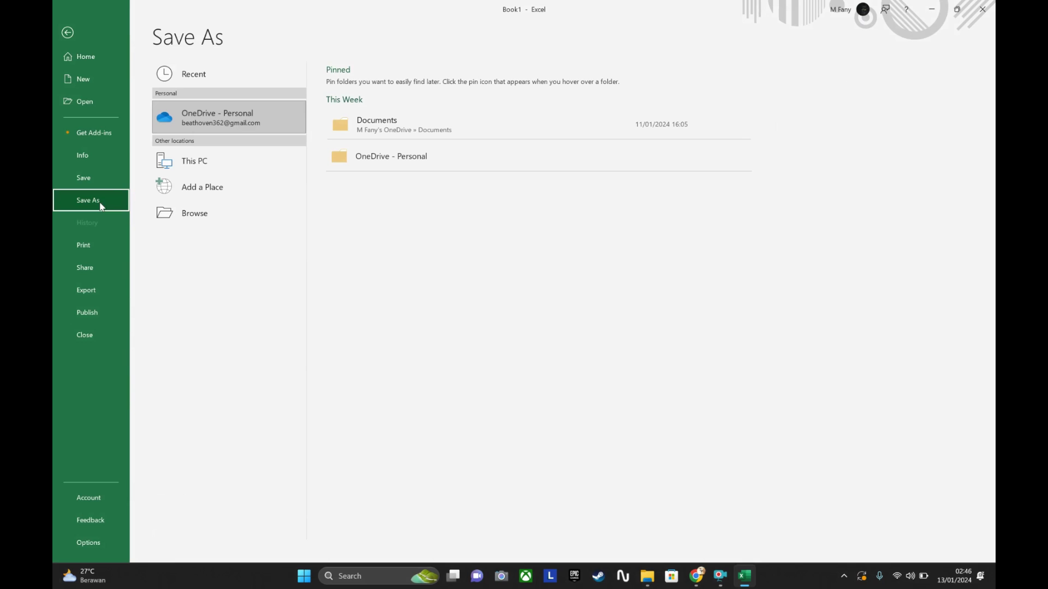
{"action": "double_click", "coordinate": [181, 155]}
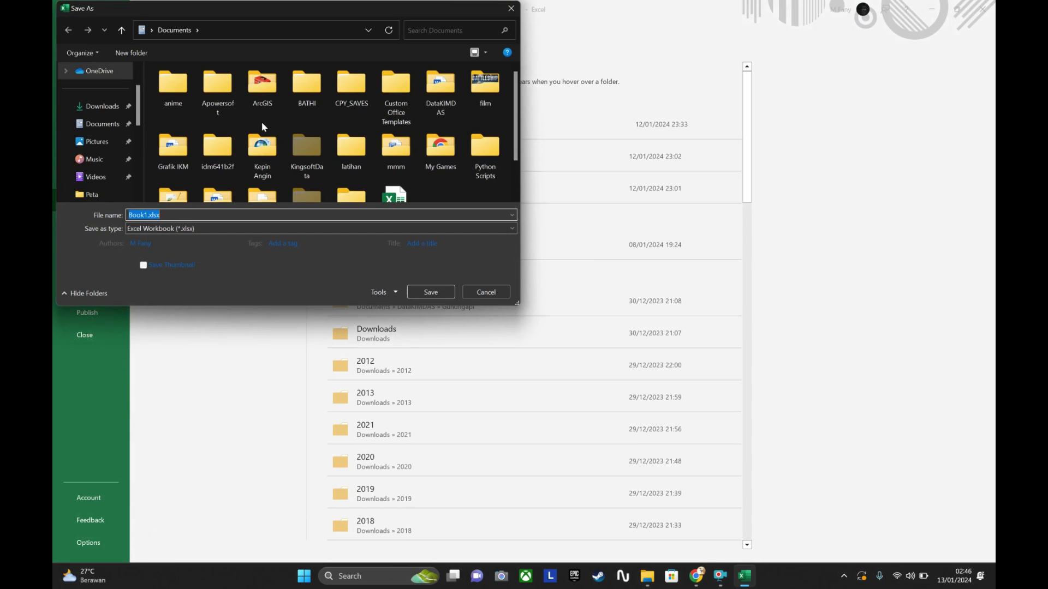
{"action": "left_click", "coordinate": [128, 131]}
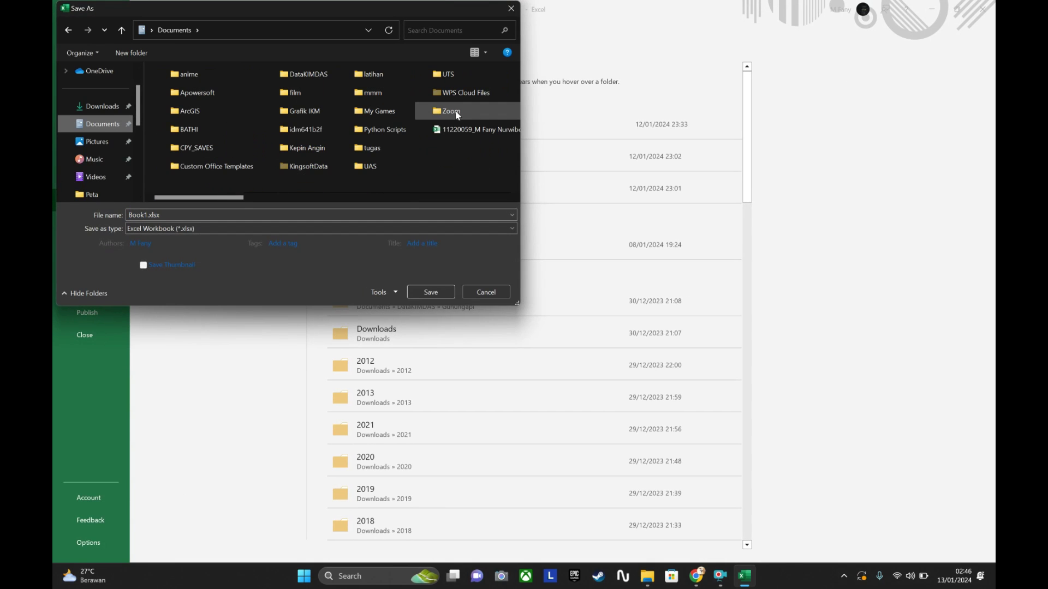
{"action": "double_click", "coordinate": [373, 146]}
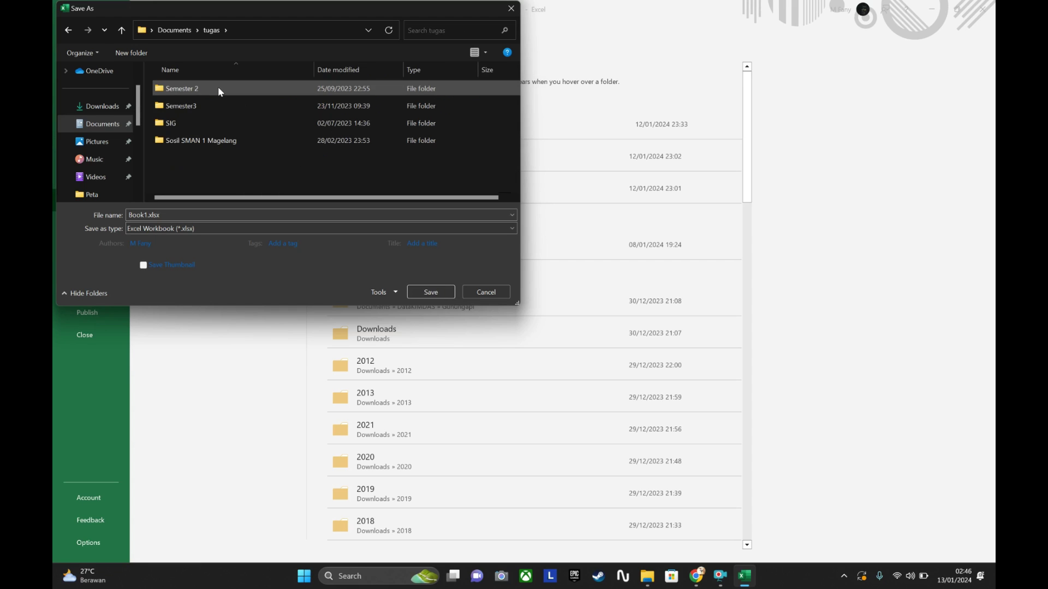
{"action": "left_click", "coordinate": [221, 105]}
{"action": "double_click", "coordinate": [221, 105]}
{"action": "double_click", "coordinate": [211, 141]}
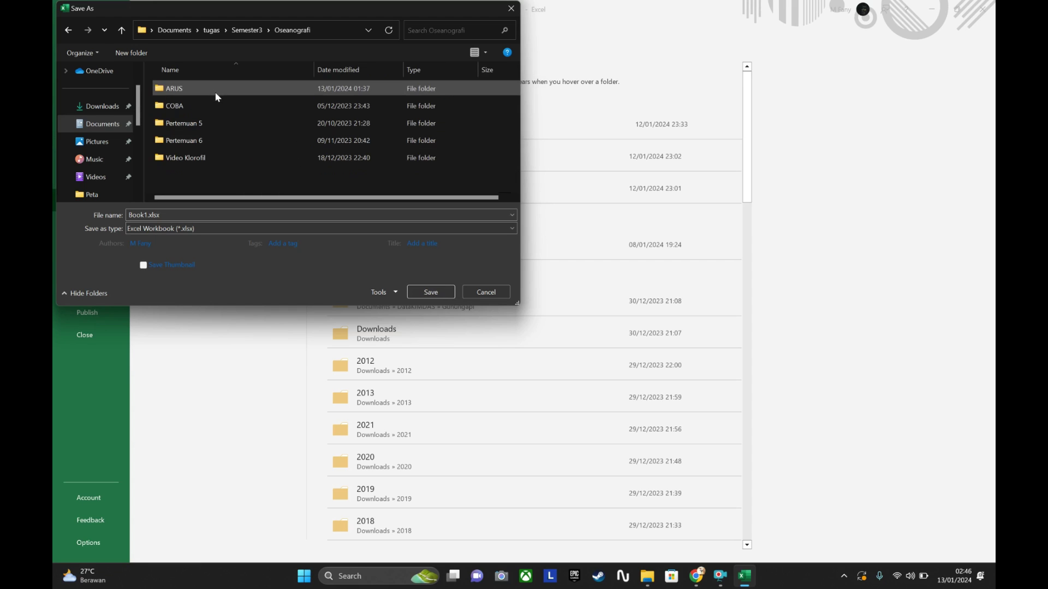
{"action": "double_click", "coordinate": [216, 88]}
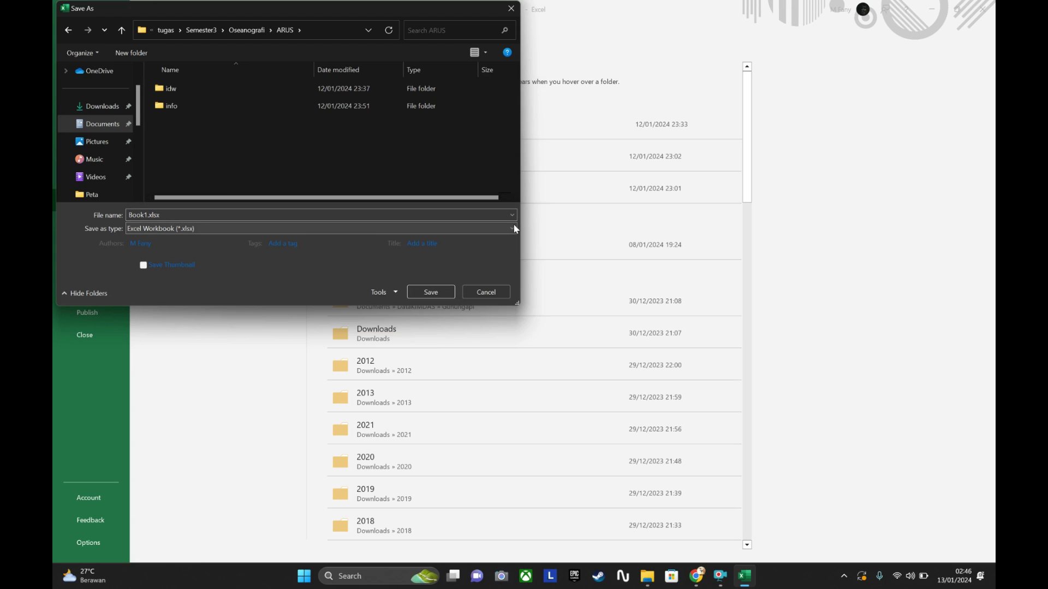
Step: Set the file type to Excel 97-2003 Workbook (*.xls) and the file name to Data kecepatan dan arah arus
{"action": "left_click", "coordinate": [412, 228]}
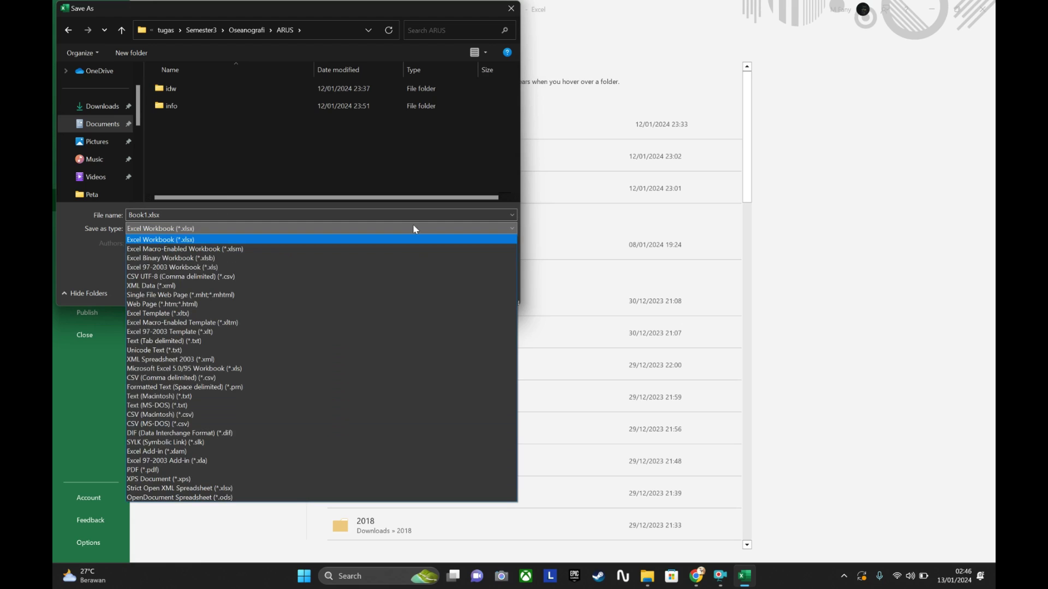
{"action": "left_click", "coordinate": [197, 268]}
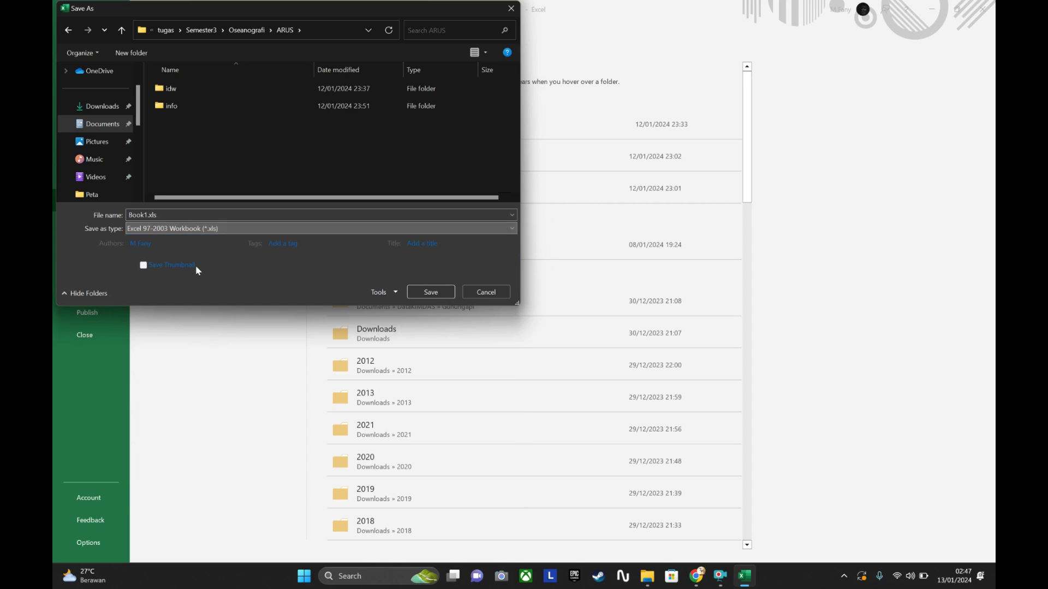
{"action": "double_click", "coordinate": [144, 214]}
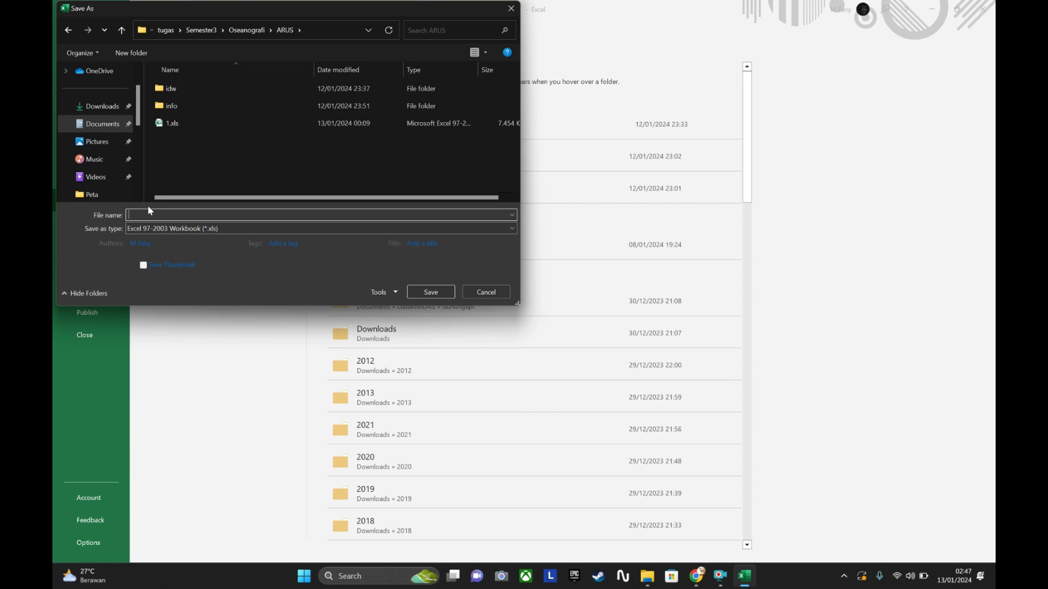
{"action": "key", "text": "Caps_Lock"}
{"action": "type", "text": "D"}
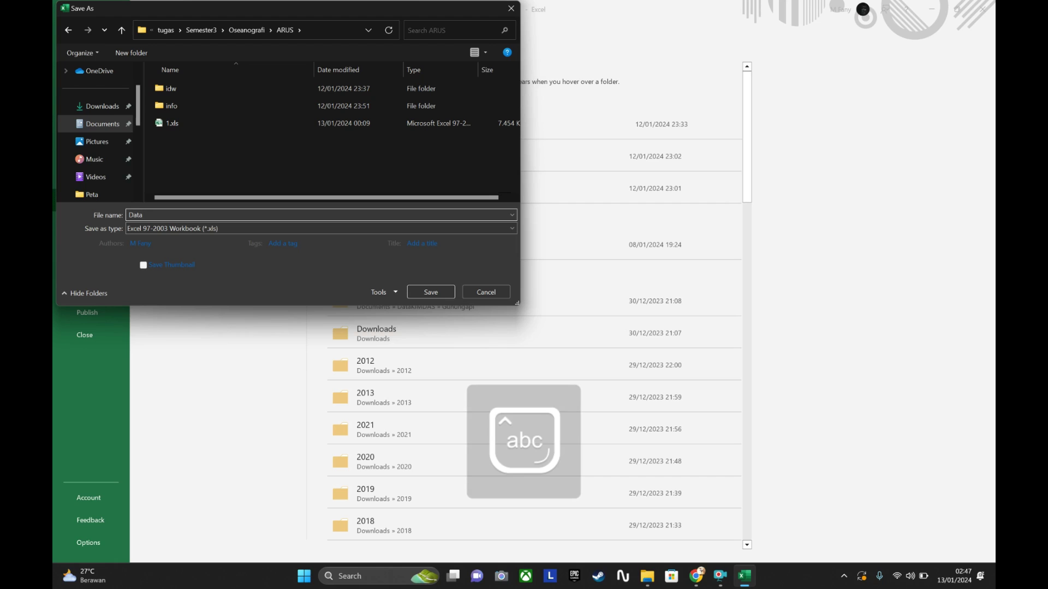
{"action": "type", "text": "ata "}
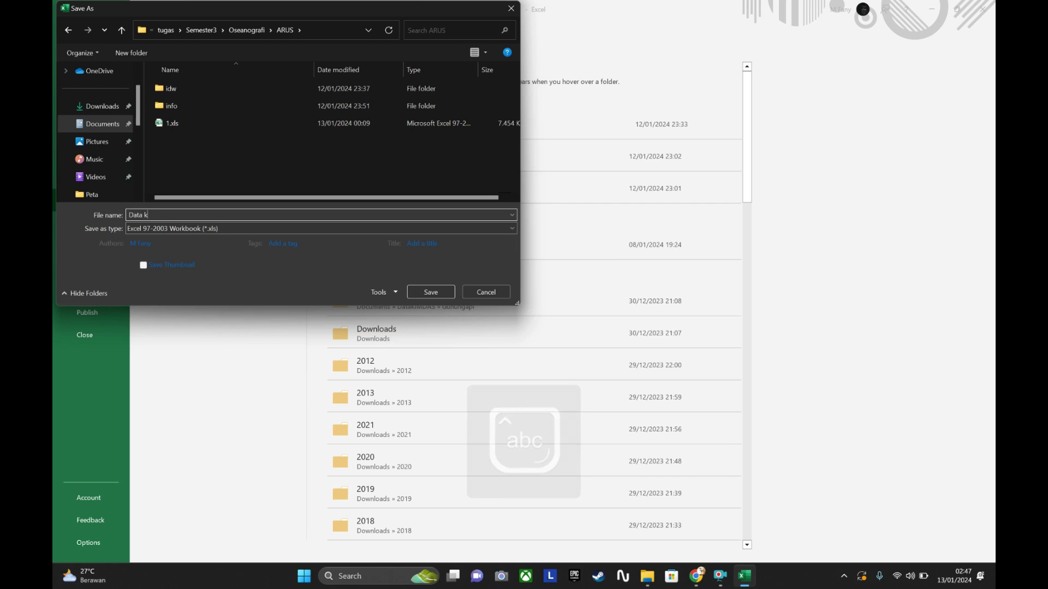
{"action": "type", "text": "kecepatan dan arah arus"}
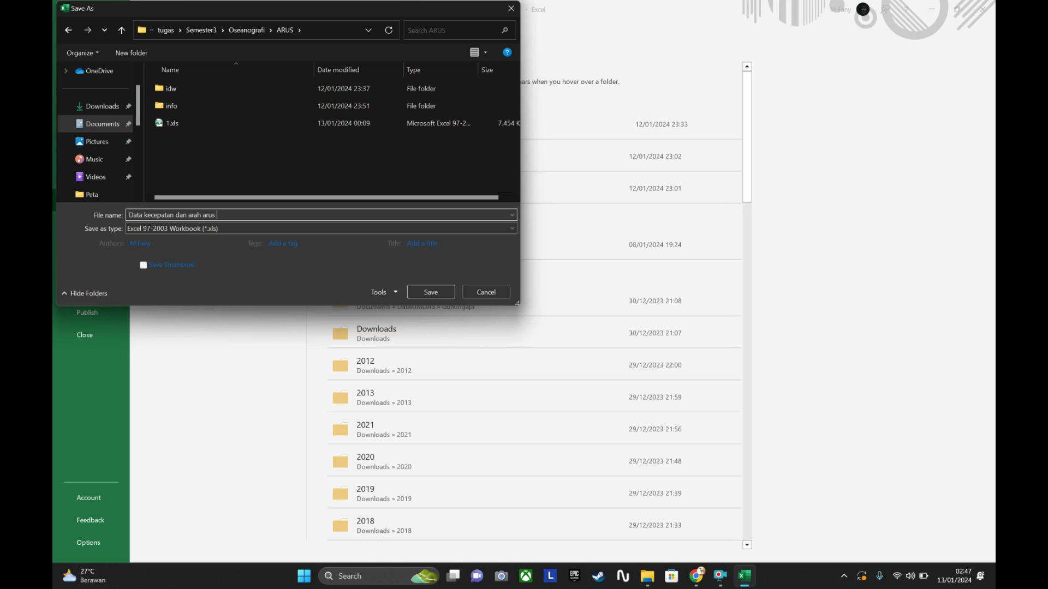
Step: Remove the spaces so the file name reads Datakecepatandanaraharus, and save the workbook despite the compatibility check
{"action": "left_click", "coordinate": [146, 213]}
{"action": "key", "text": "BackSpace"}
{"action": "key", "text": "BackSpace"}
{"action": "key", "text": "BackSpace"}
{"action": "key", "text": "Right"}
{"action": "key", "text": "Right"}
{"action": "left_click", "coordinate": [252, 212]}
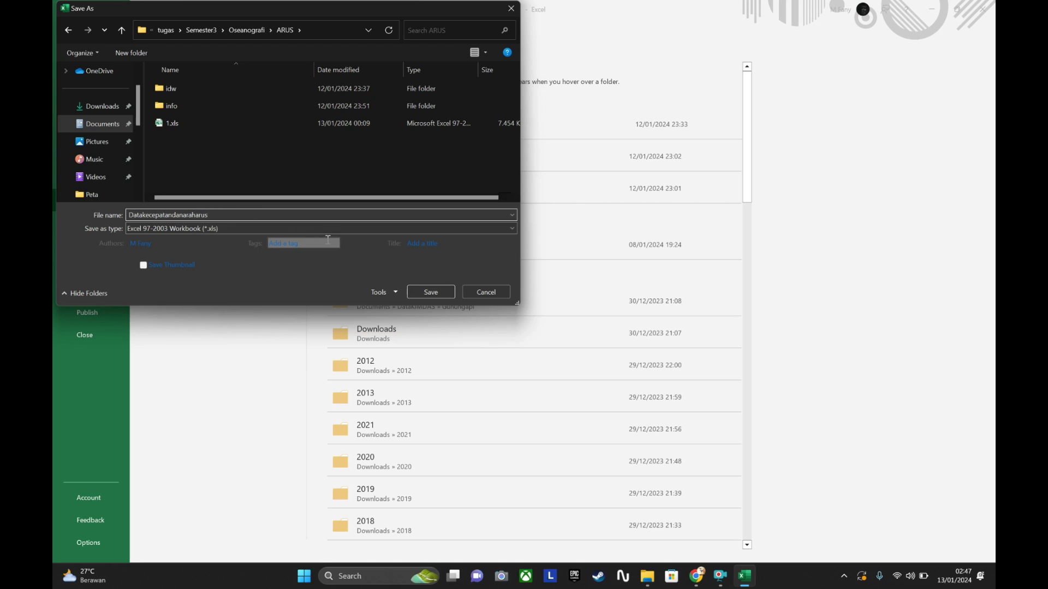
{"action": "left_click", "coordinate": [443, 291]}
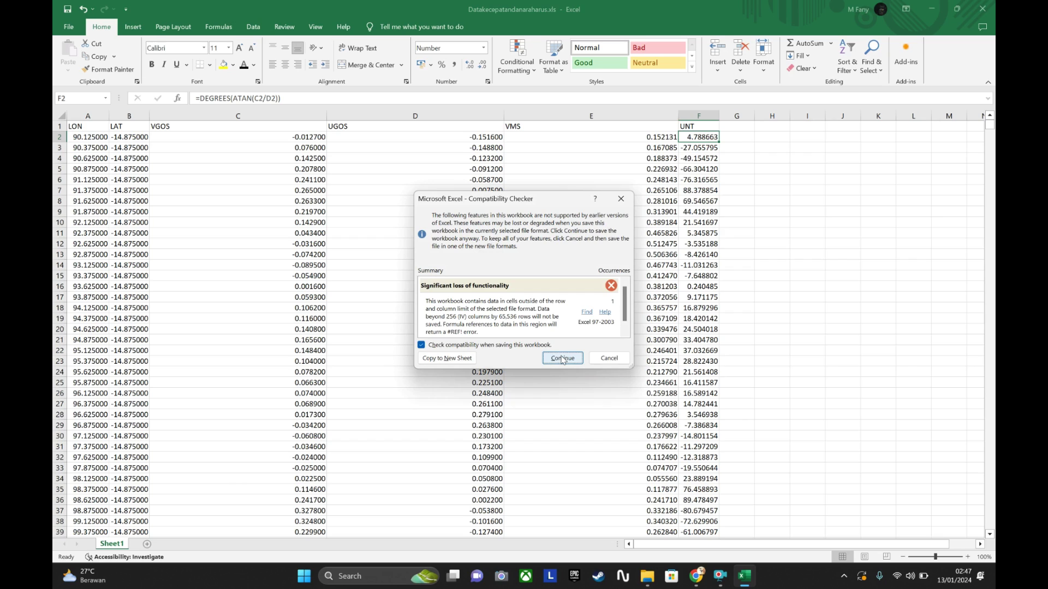
{"action": "left_click", "coordinate": [563, 358]}
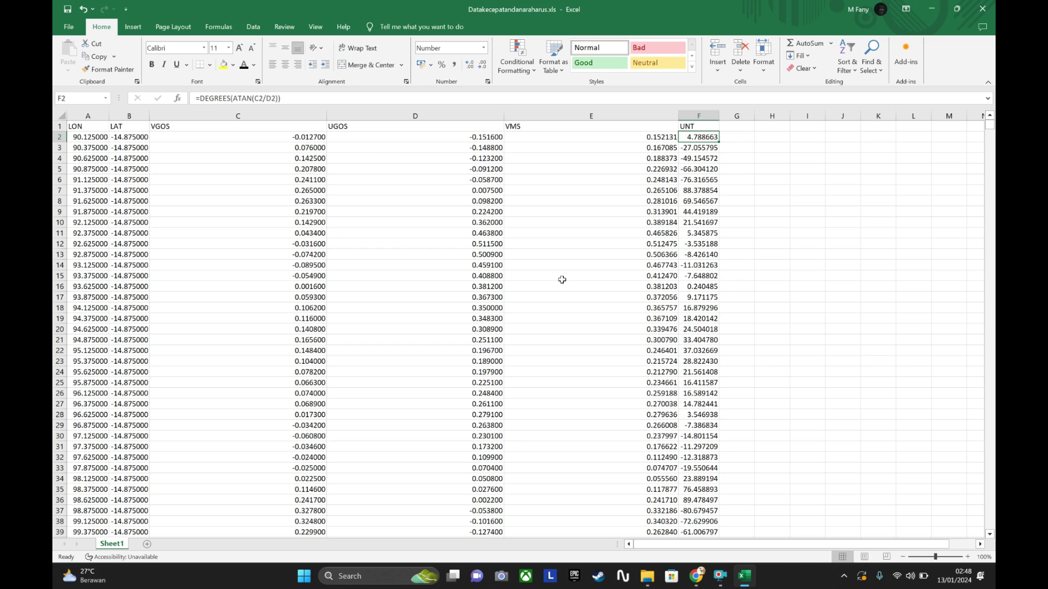
Step: Check the number format of cell F2 and inspect the VGOS and UGOS values in cells C2 and D2
{"action": "left_click", "coordinate": [487, 49]}
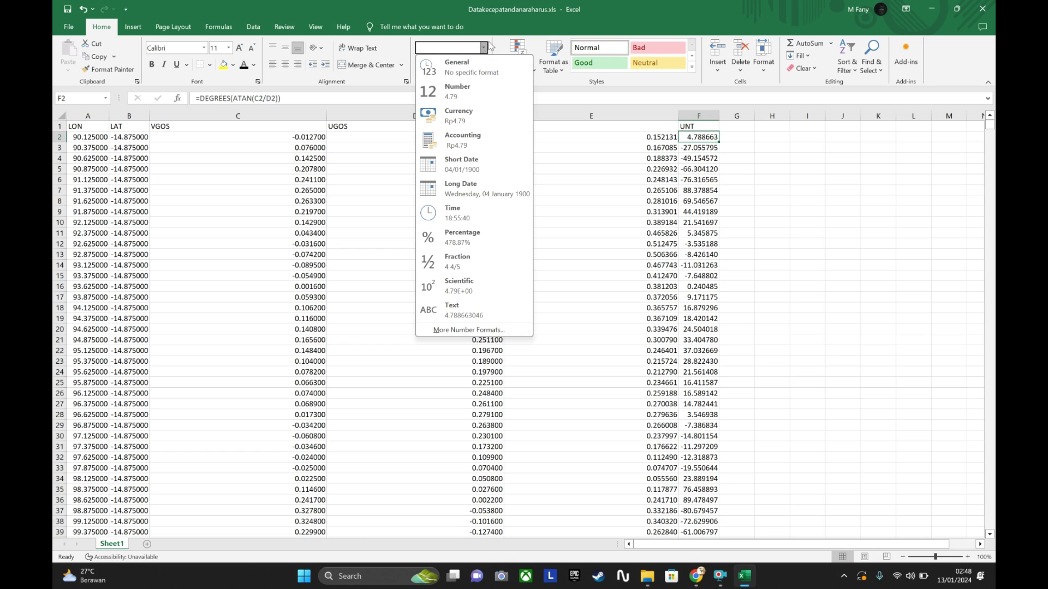
{"action": "left_click", "coordinate": [486, 48]}
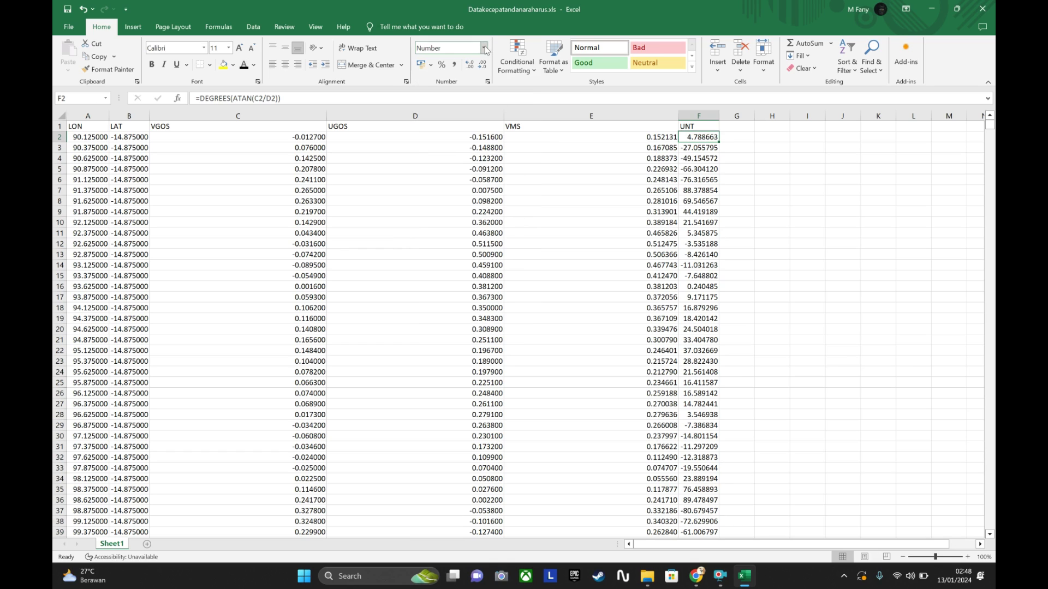
{"action": "left_click", "coordinate": [313, 138]}
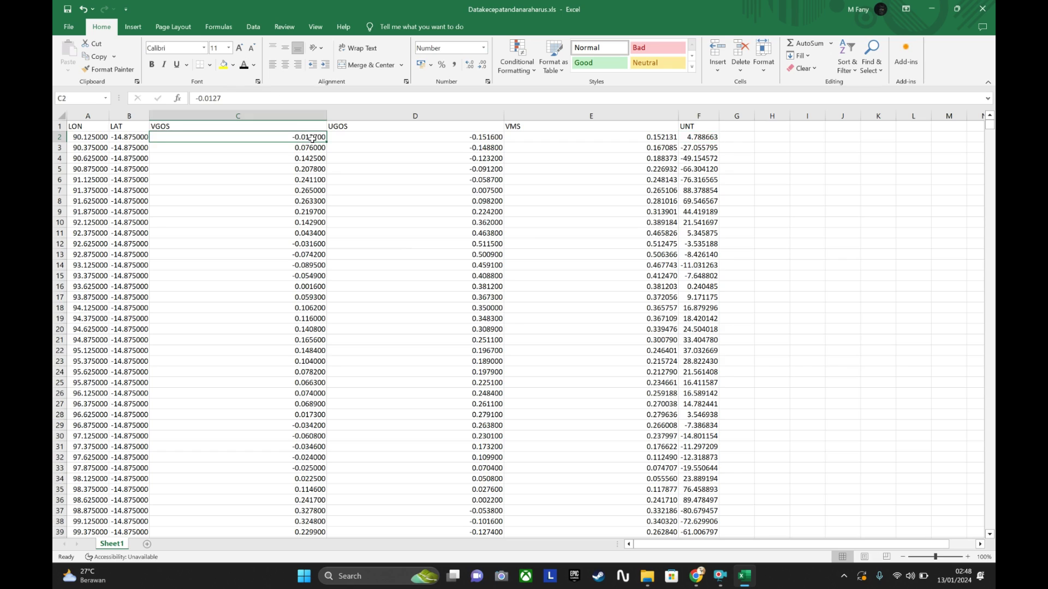
{"action": "left_click", "coordinate": [486, 138]}
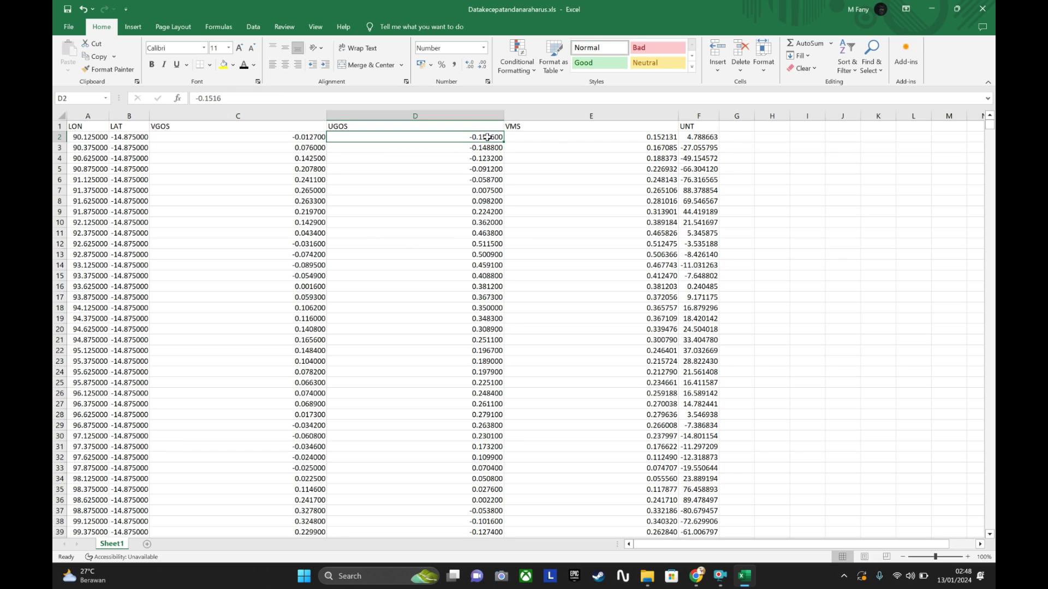
{"action": "left_click", "coordinate": [732, 167]}
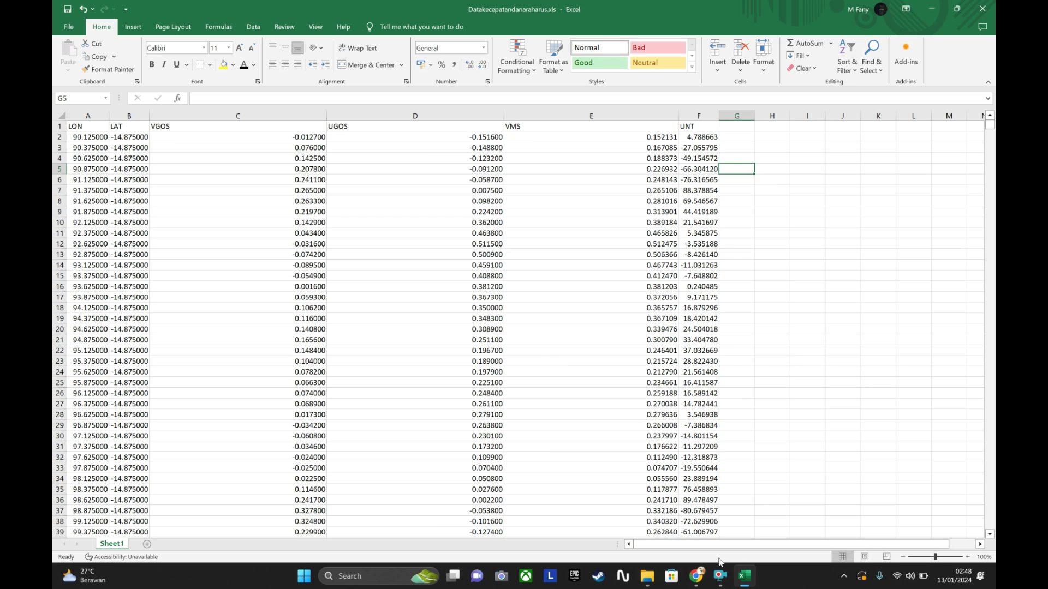
{"action": "left_click", "coordinate": [719, 577]}
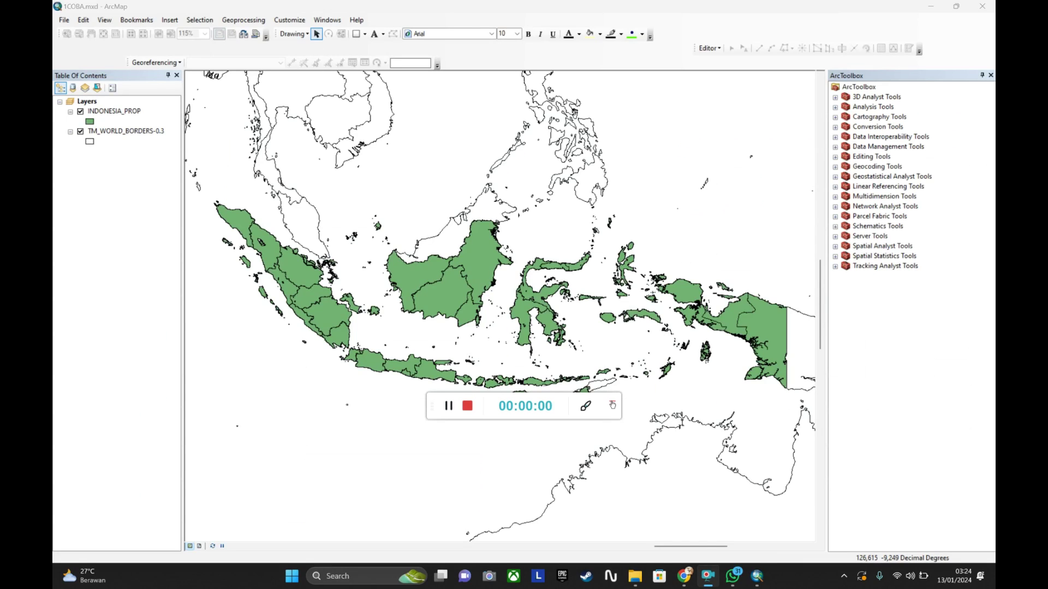
{"action": "left_click", "coordinate": [612, 404]}
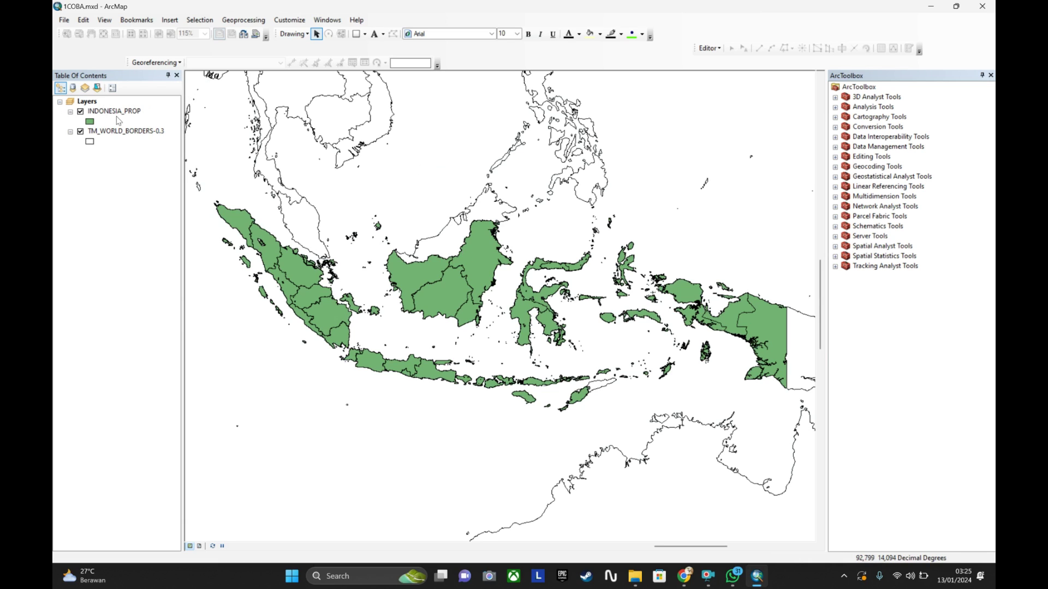
{"action": "left_click", "coordinate": [86, 102]}
{"action": "right_click", "coordinate": [87, 103]}
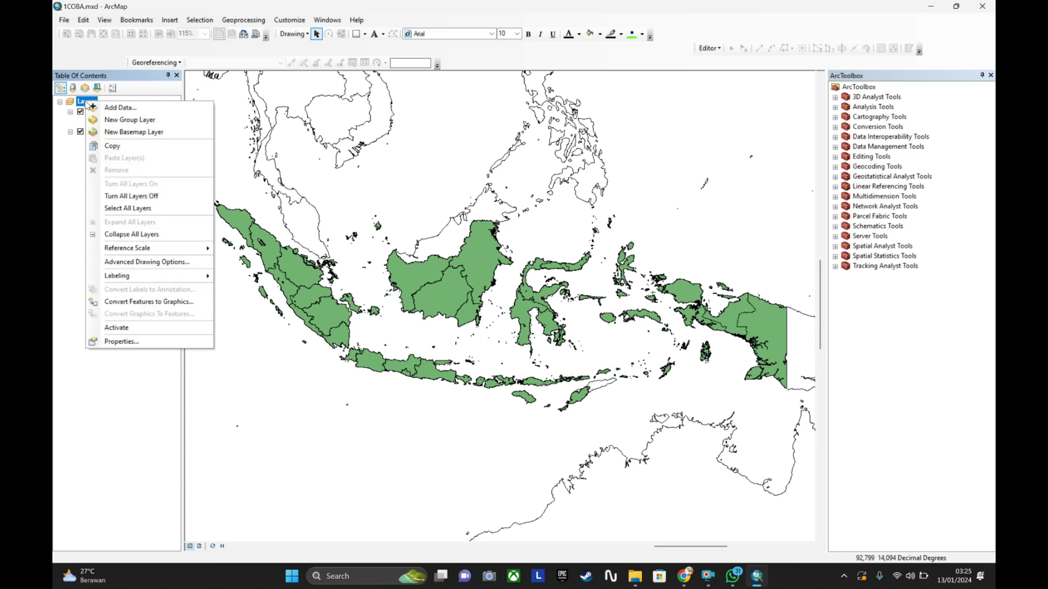
{"action": "left_click", "coordinate": [117, 122]}
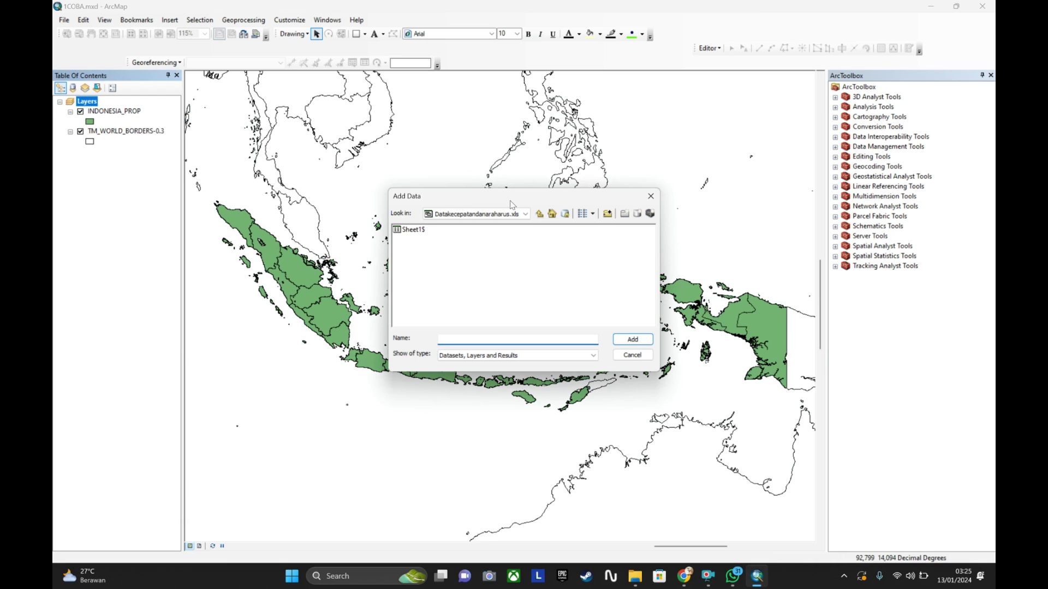
{"action": "left_click", "coordinate": [540, 213]}
{"action": "left_click", "coordinate": [525, 213]}
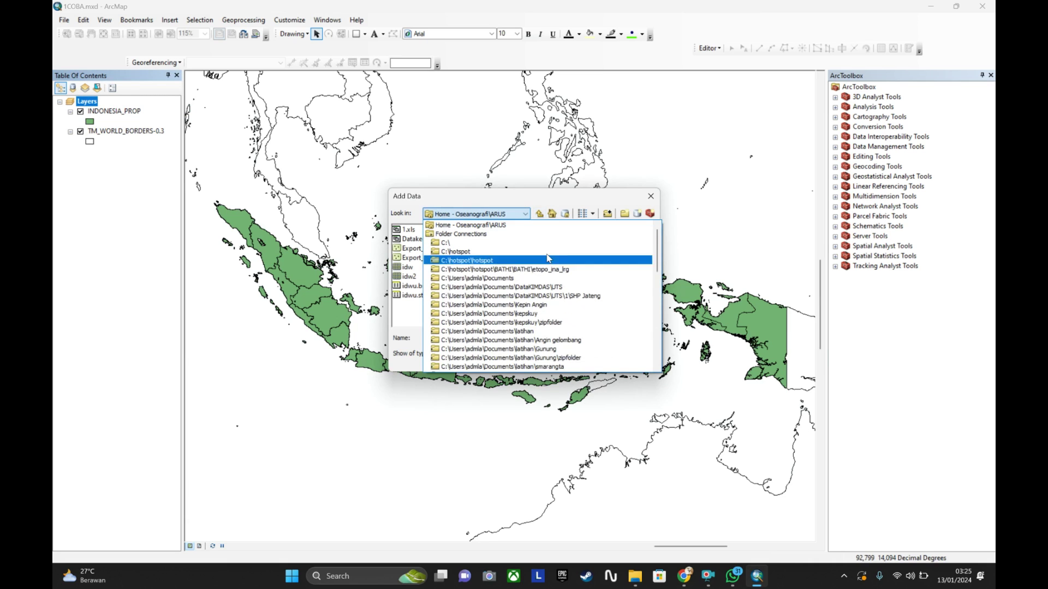
{"action": "scroll", "coordinate": [595, 306], "scroll_direction": "down", "scroll_amount": 5}
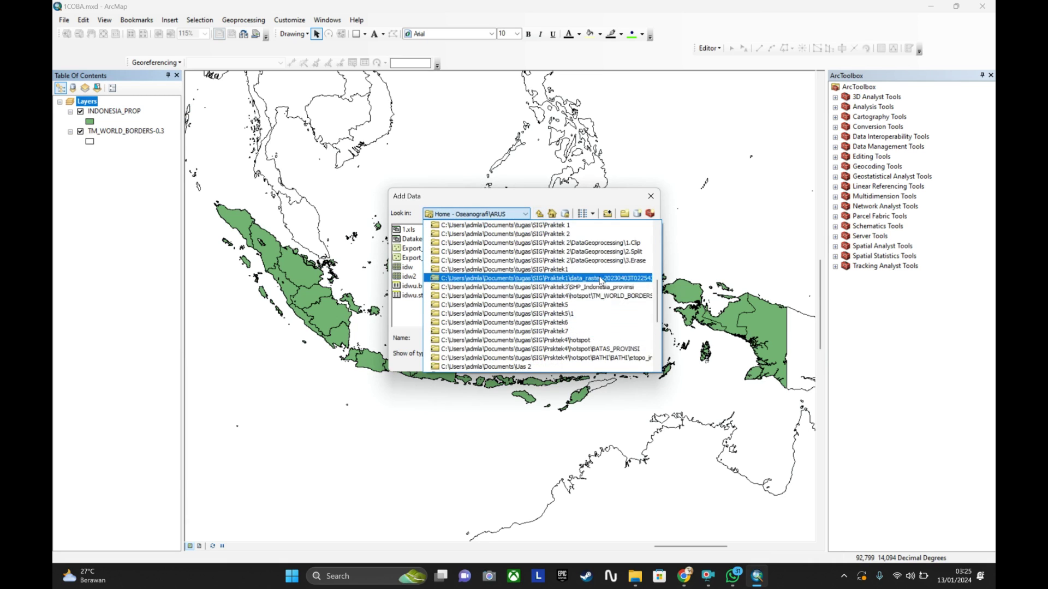
{"action": "left_click", "coordinate": [607, 288]}
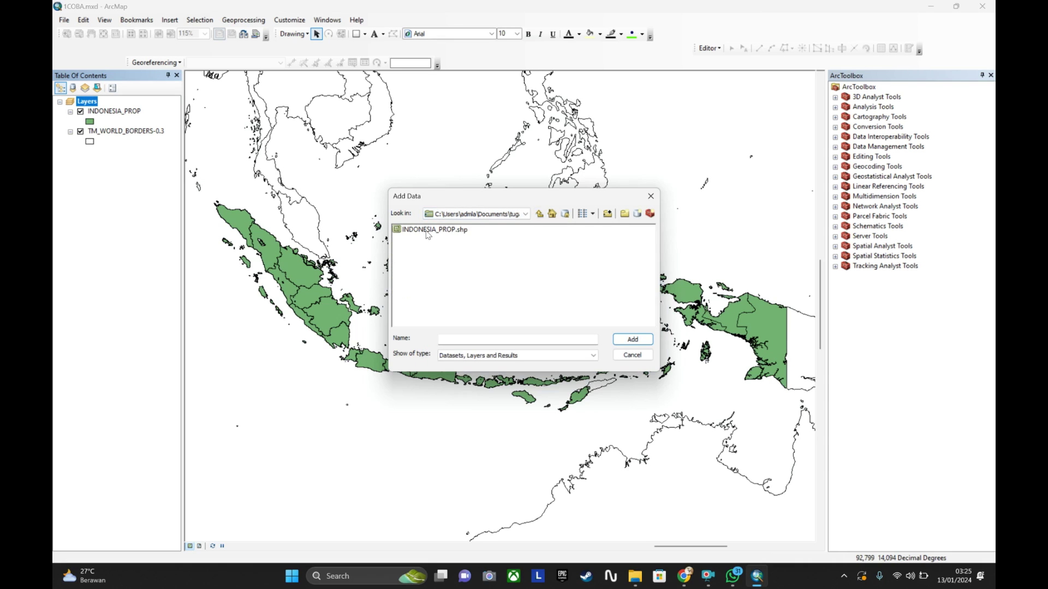
{"action": "left_click", "coordinate": [427, 230]}
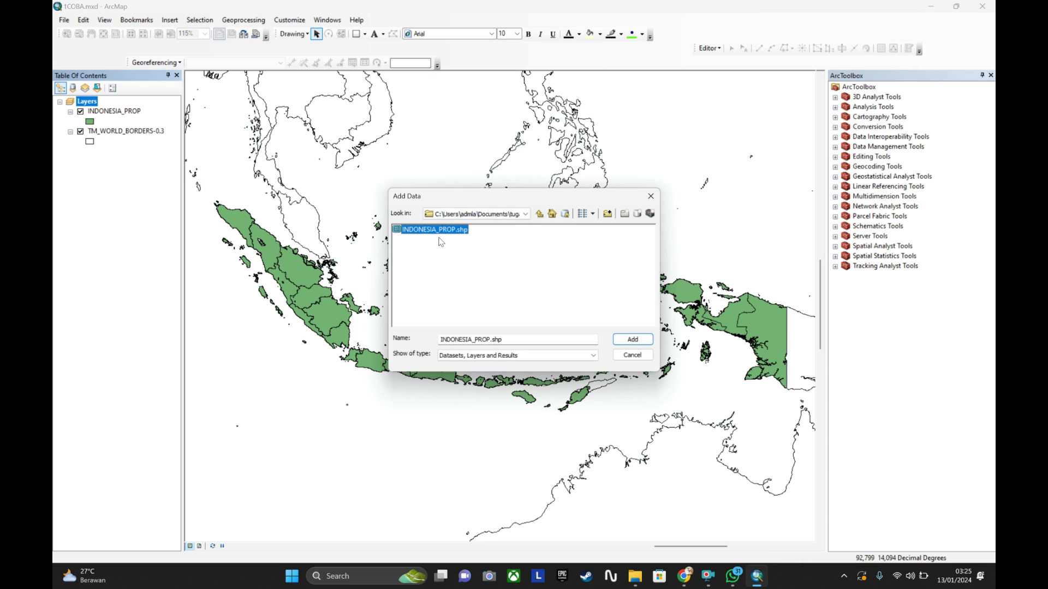
{"action": "left_click", "coordinate": [650, 198]}
Step: Start adding XY data to the map and browse for its table in Documents > tugas > Semester3 > Oseanografi > ARUS
{"action": "left_click", "coordinate": [63, 20]}
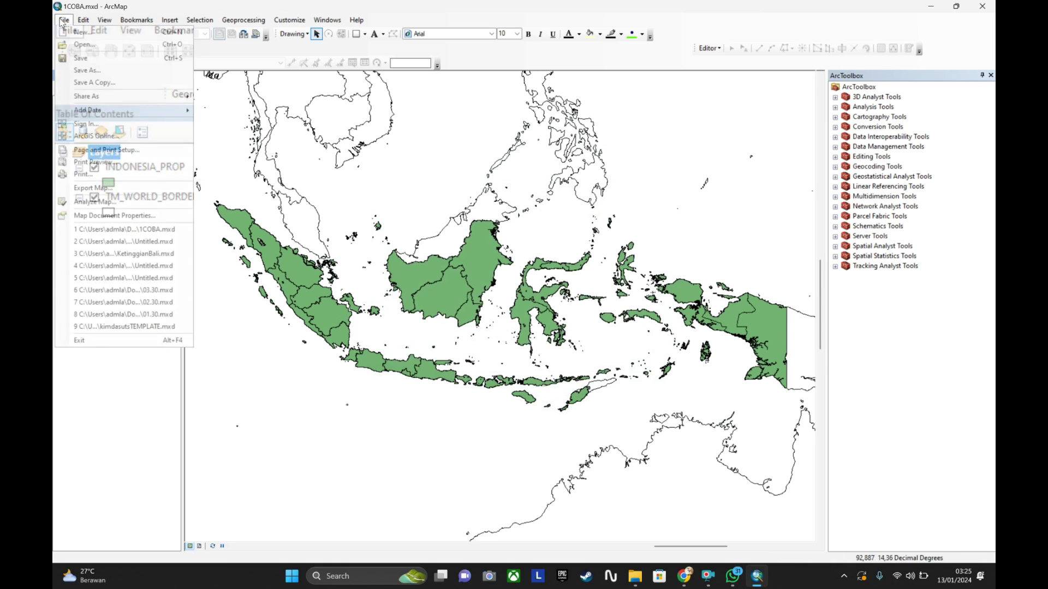
{"action": "mouse_move", "coordinate": [92, 114]}
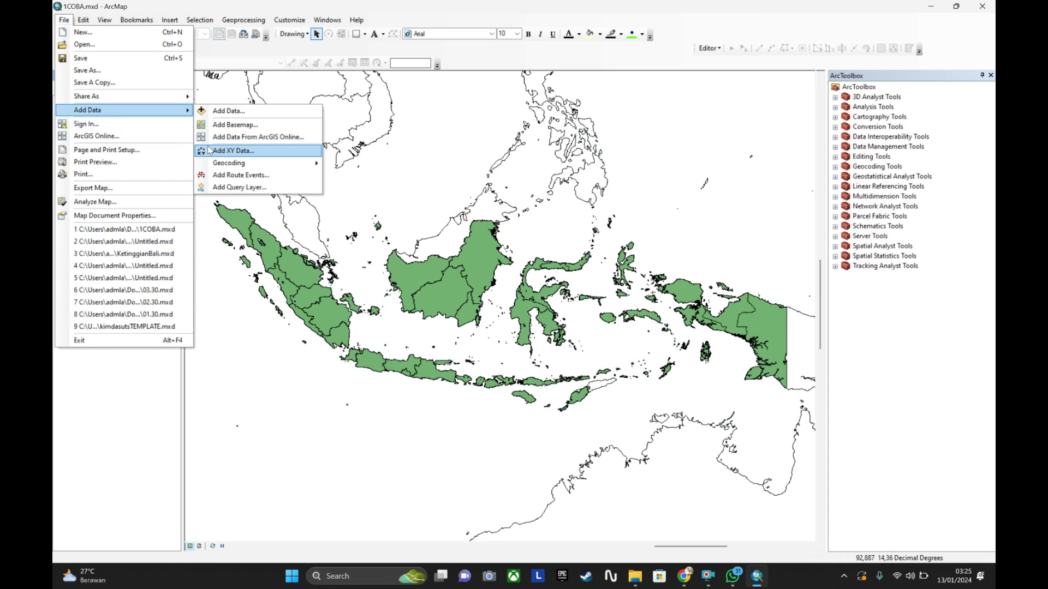
{"action": "left_click", "coordinate": [232, 151]}
{"action": "left_click", "coordinate": [606, 189]}
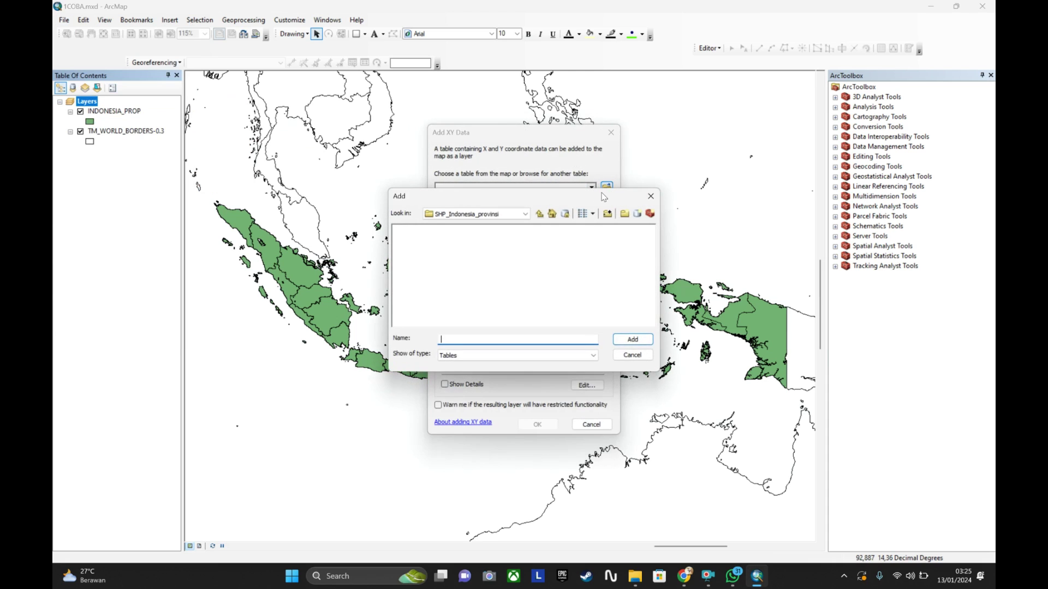
{"action": "left_click", "coordinate": [525, 214]}
{"action": "scroll", "coordinate": [527, 242], "scroll_direction": "up", "scroll_amount": 7}
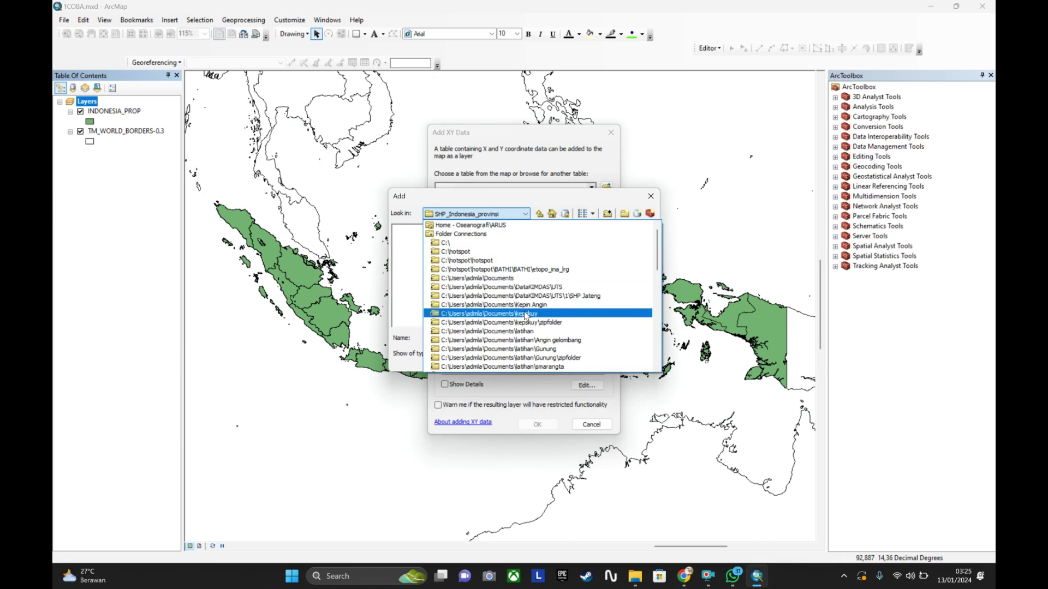
{"action": "left_click", "coordinate": [520, 281]}
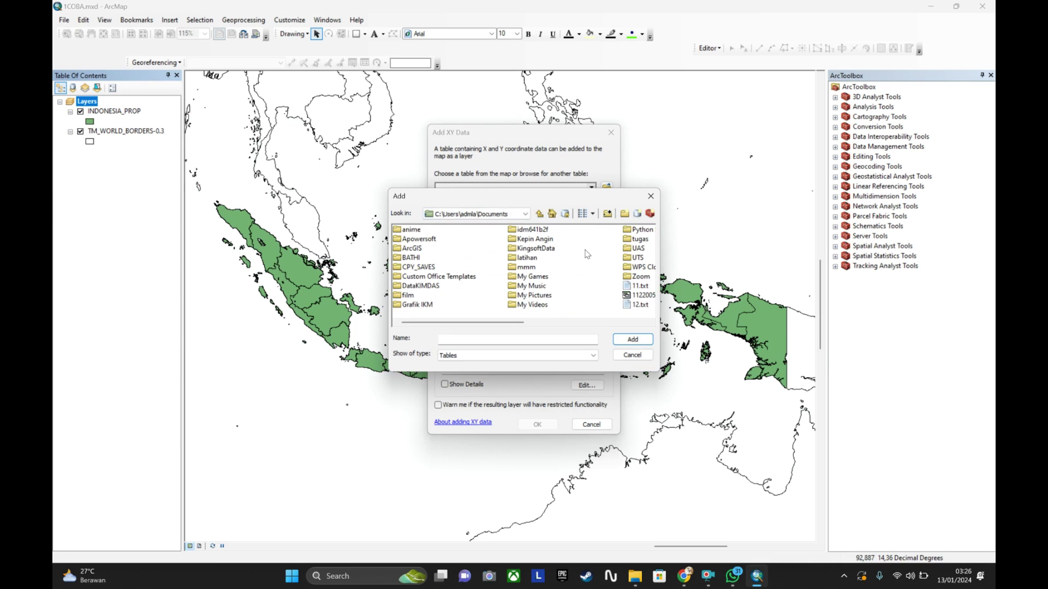
{"action": "double_click", "coordinate": [635, 239]}
{"action": "double_click", "coordinate": [424, 239]}
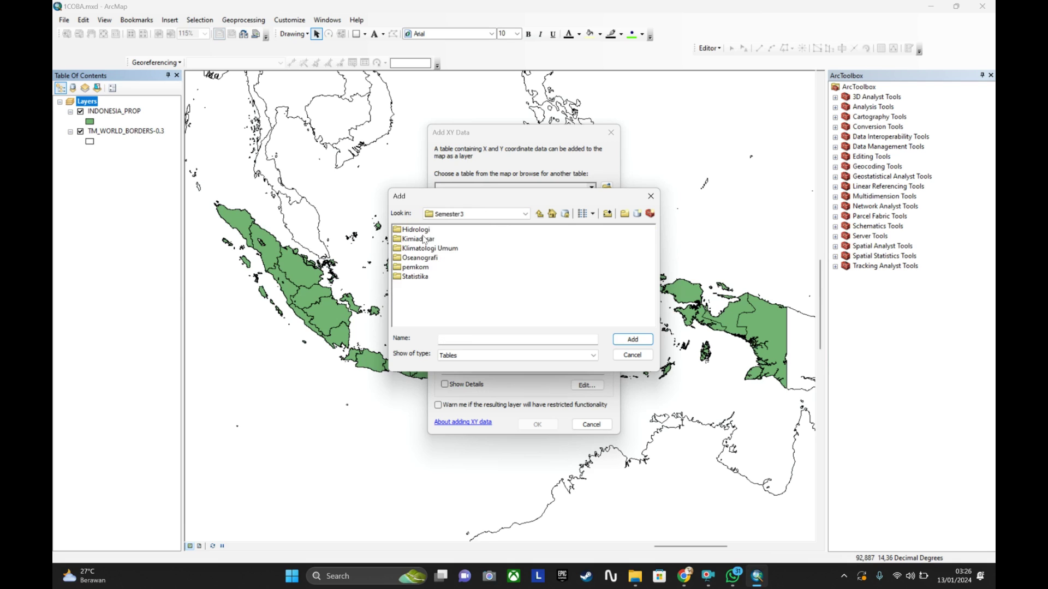
{"action": "double_click", "coordinate": [431, 258]}
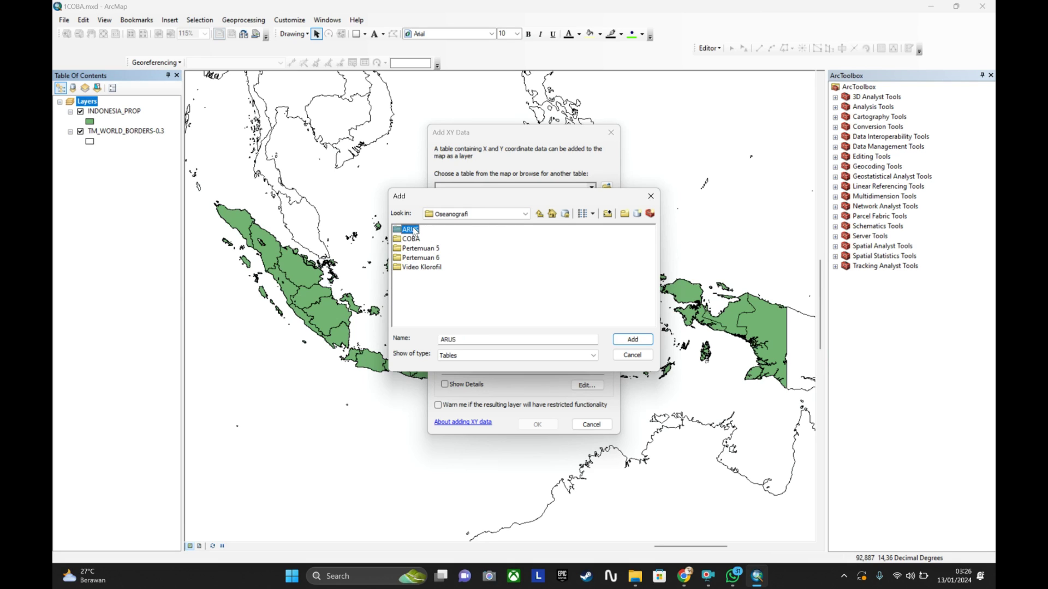
{"action": "double_click", "coordinate": [414, 230]}
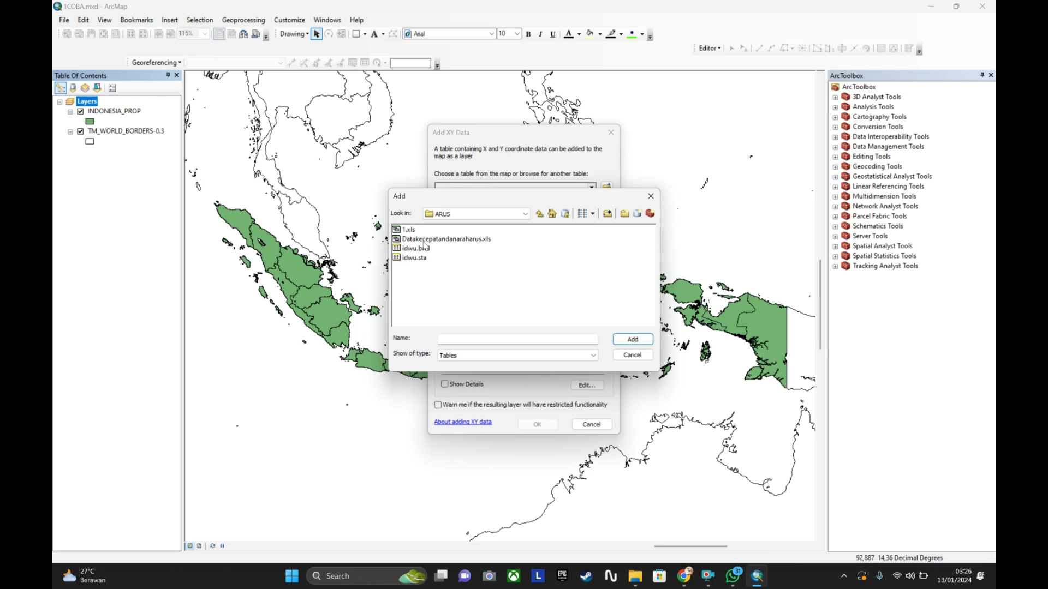
Step: Choose Sheet1$ of Datakecepatandanaraharus.xls as the table for the XY data
{"action": "double_click", "coordinate": [431, 240]}
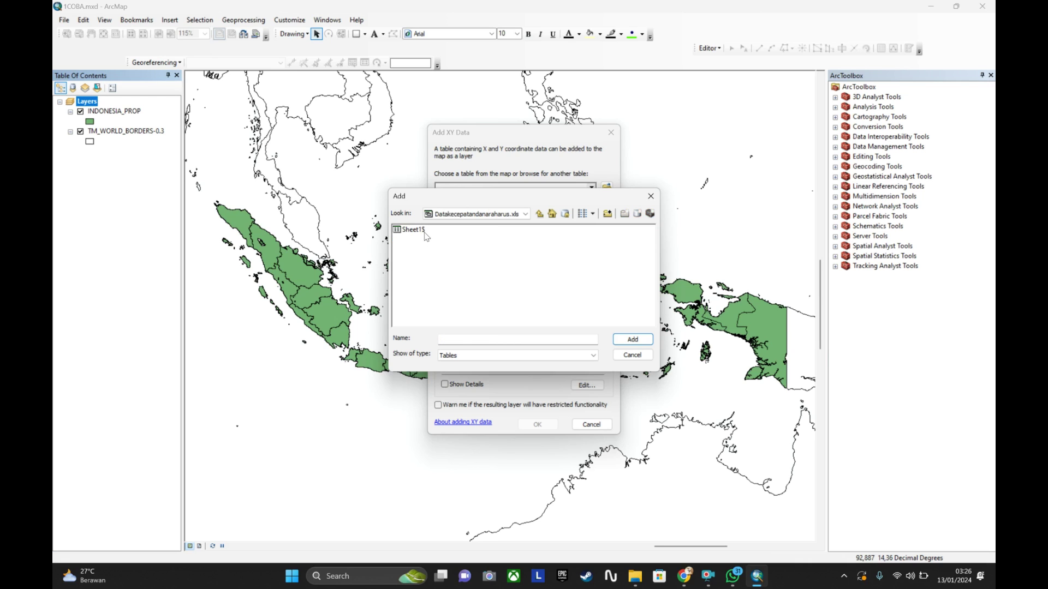
{"action": "left_click", "coordinate": [420, 230]}
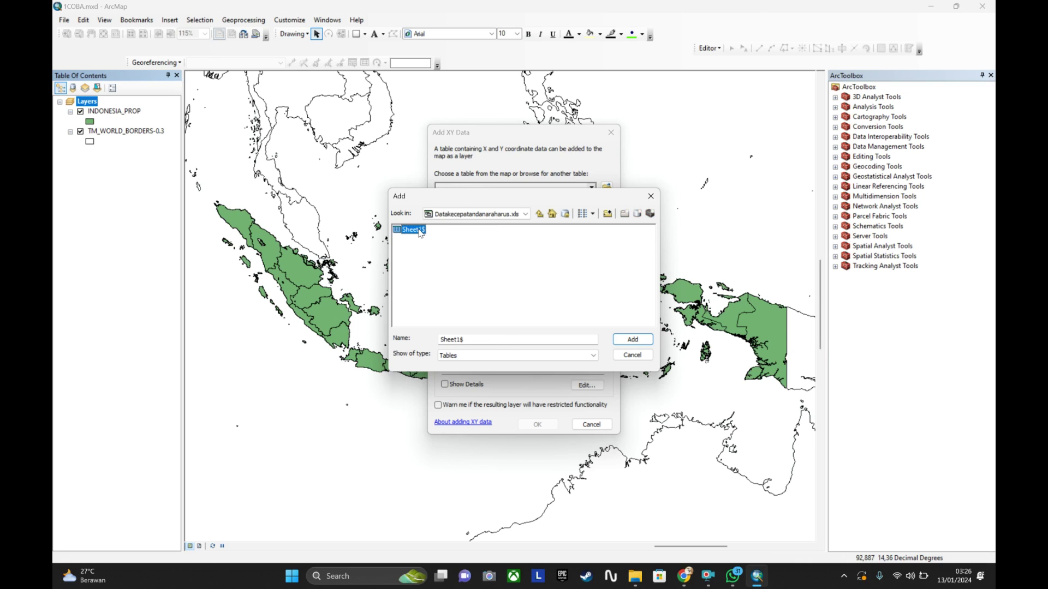
{"action": "left_click", "coordinate": [540, 214]}
{"action": "left_click", "coordinate": [410, 239]}
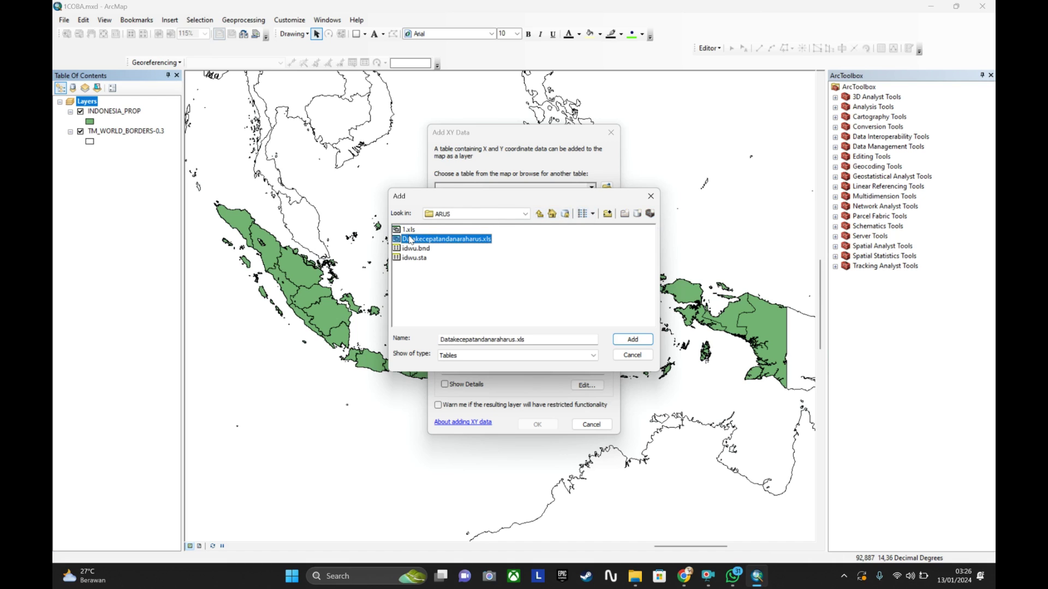
{"action": "double_click", "coordinate": [410, 239]}
{"action": "left_click", "coordinate": [415, 232]}
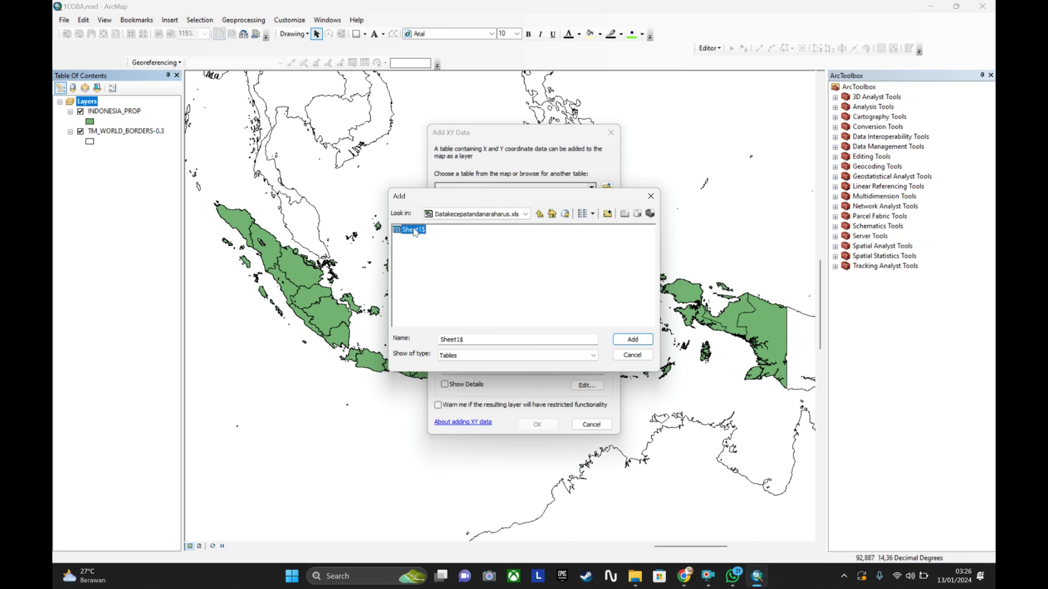
{"action": "left_click", "coordinate": [631, 341]}
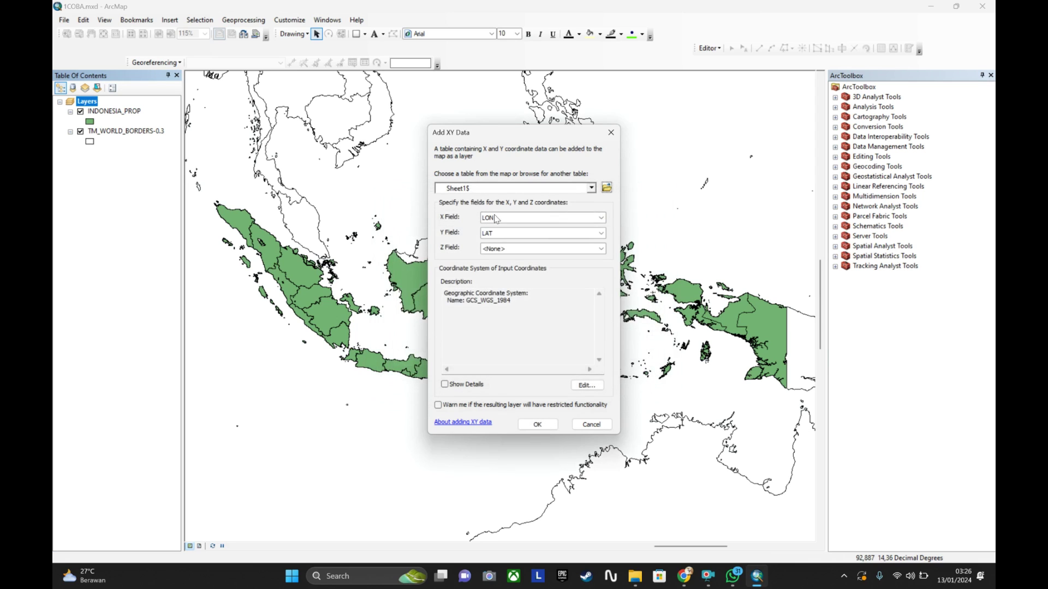
Step: Set the Z field to VMS and create the XY point layer from the LON and LAT coordinates
{"action": "left_click", "coordinate": [598, 250]}
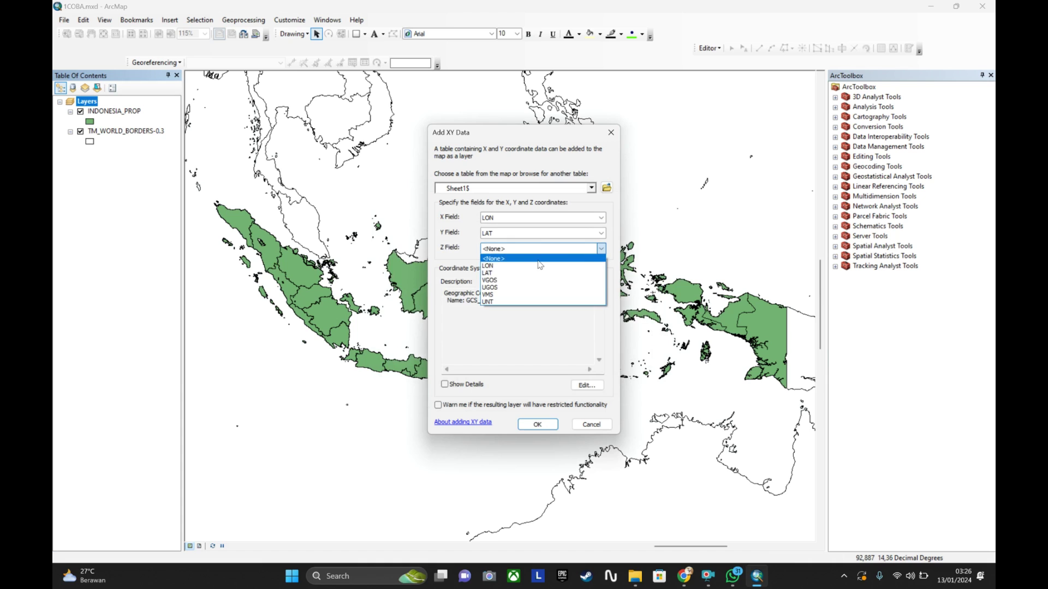
{"action": "left_click", "coordinate": [508, 295]}
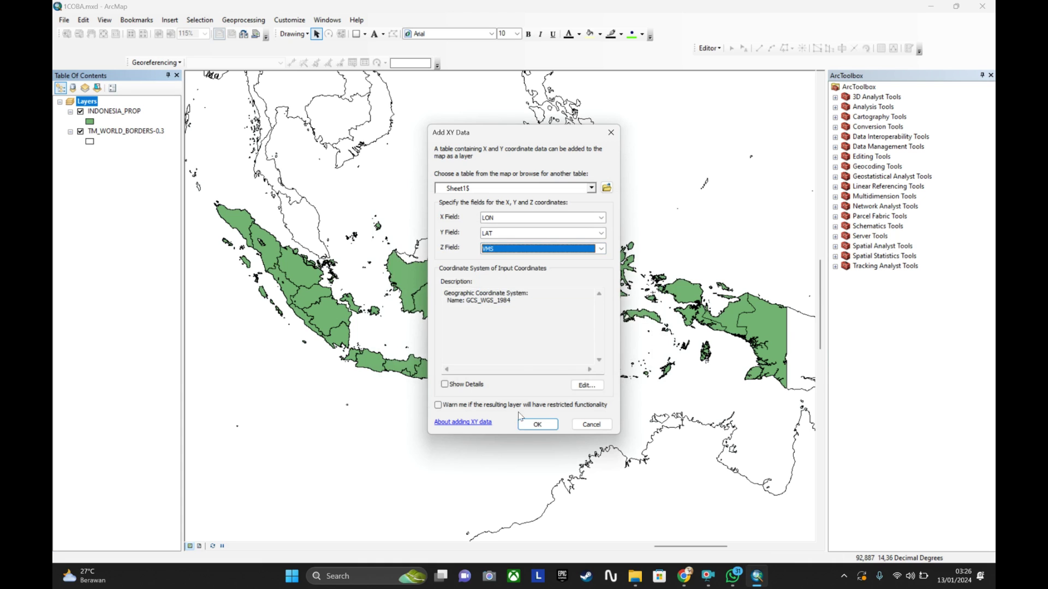
{"action": "left_click", "coordinate": [528, 425]}
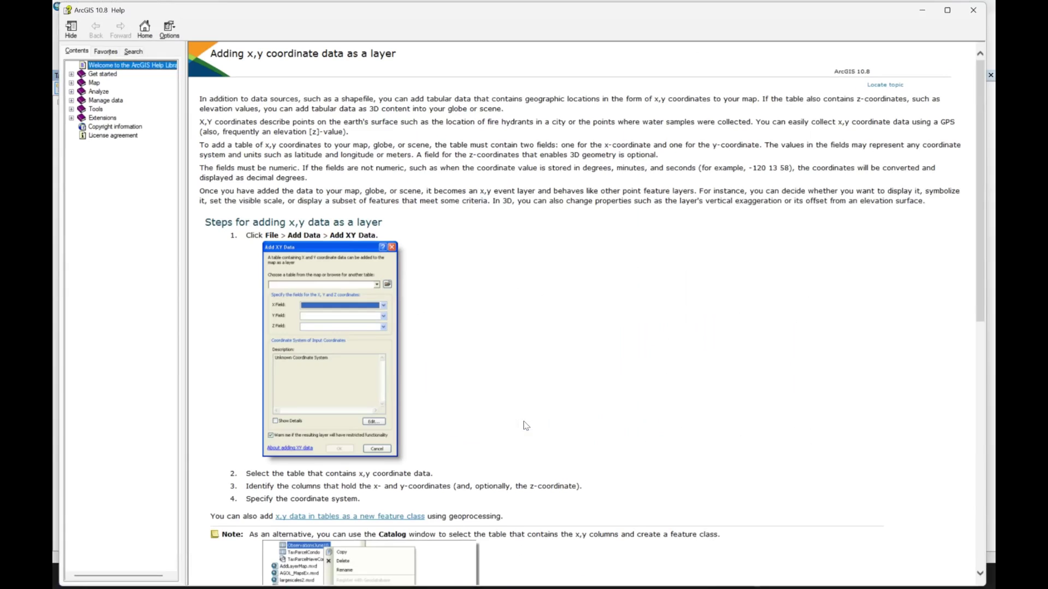
{"action": "left_click", "coordinate": [979, 9]}
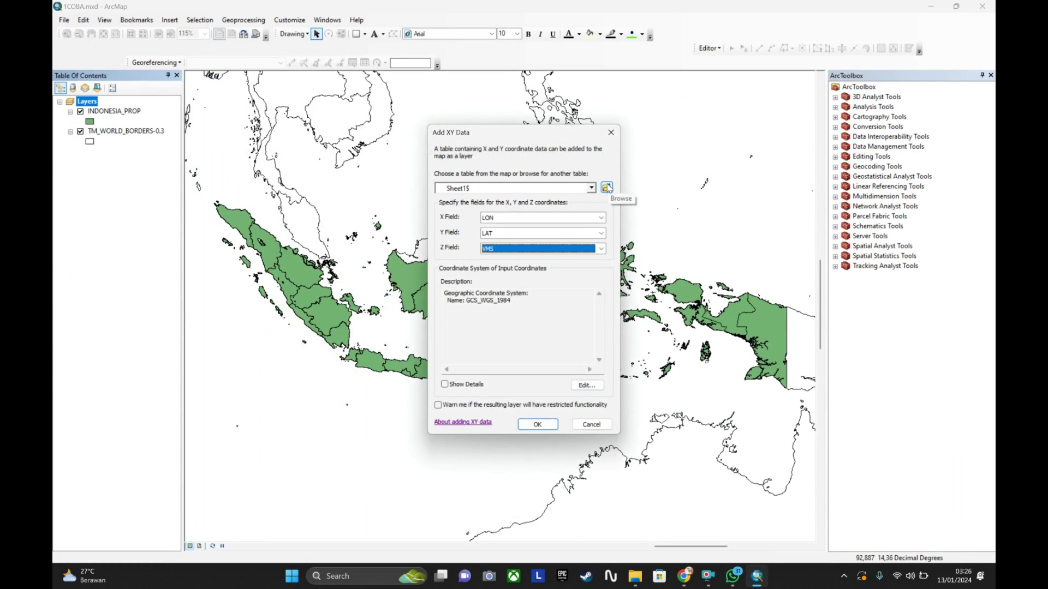
{"action": "left_click", "coordinate": [538, 425]}
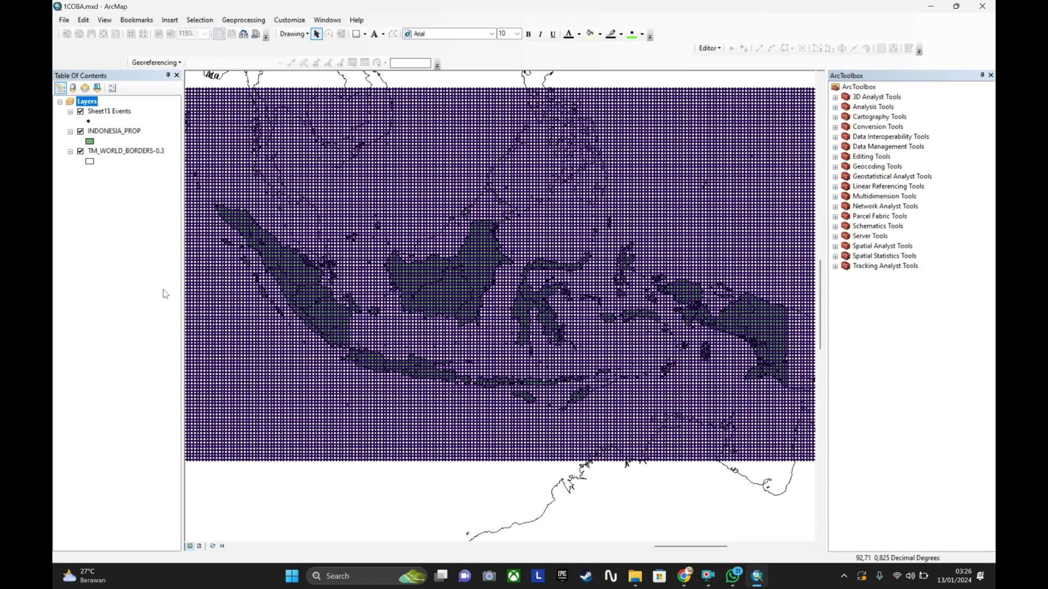
Step: Export all features of the Sheet1$ Events layer to the ARUS folder as the shapefile Export_Output_3.shp
{"action": "left_click", "coordinate": [100, 113]}
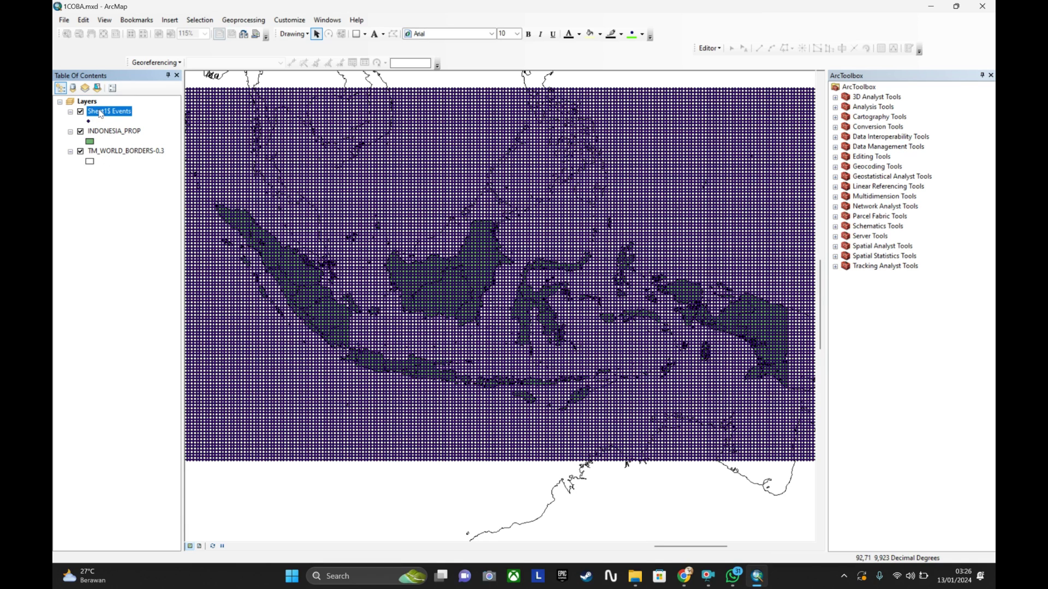
{"action": "right_click", "coordinate": [101, 113]}
{"action": "key", "text": "Escape"}
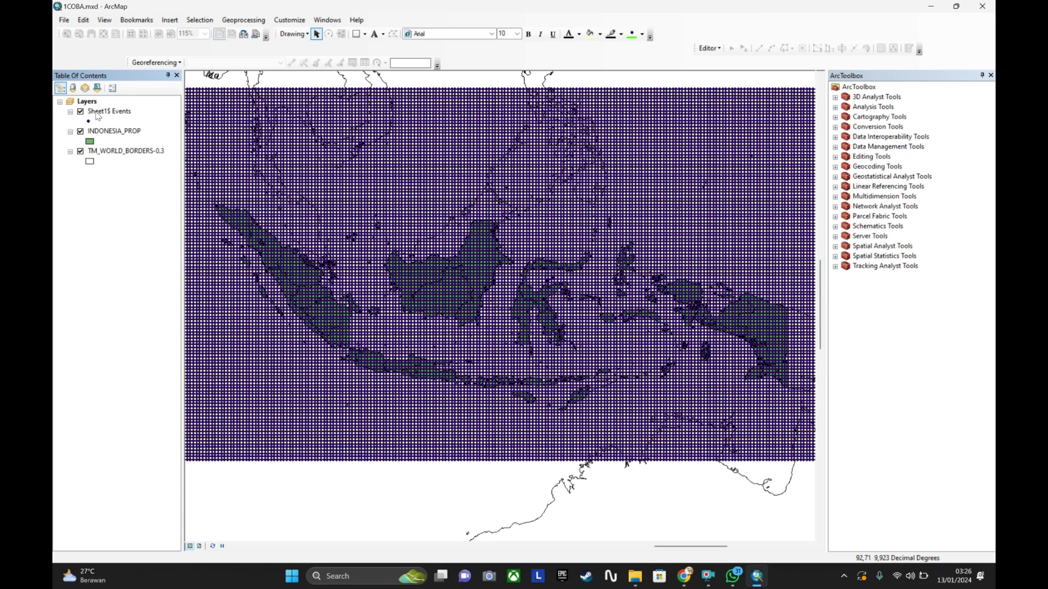
{"action": "right_click", "coordinate": [99, 114]}
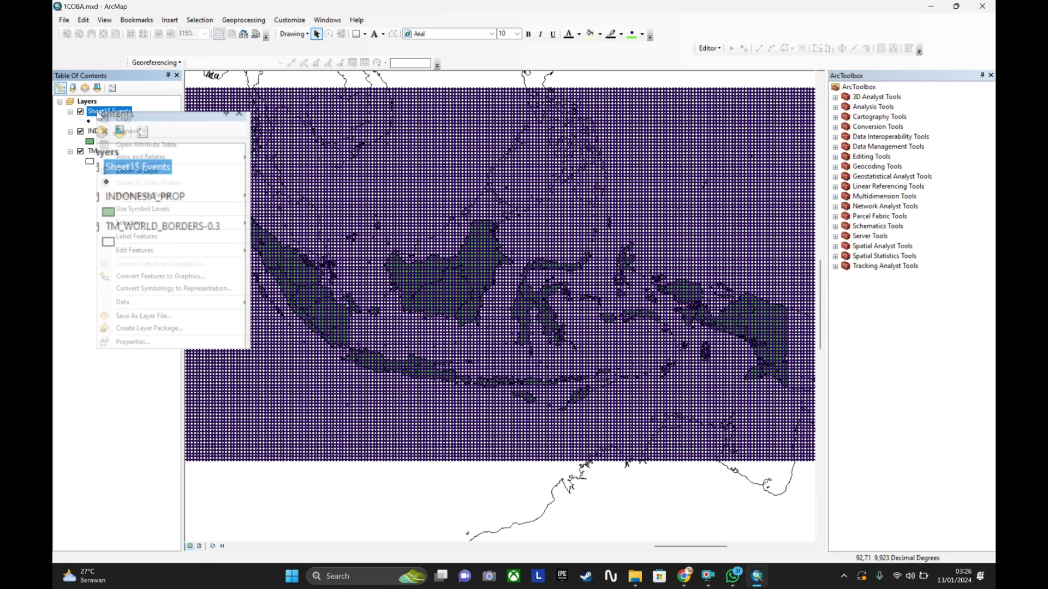
{"action": "mouse_move", "coordinate": [154, 306]}
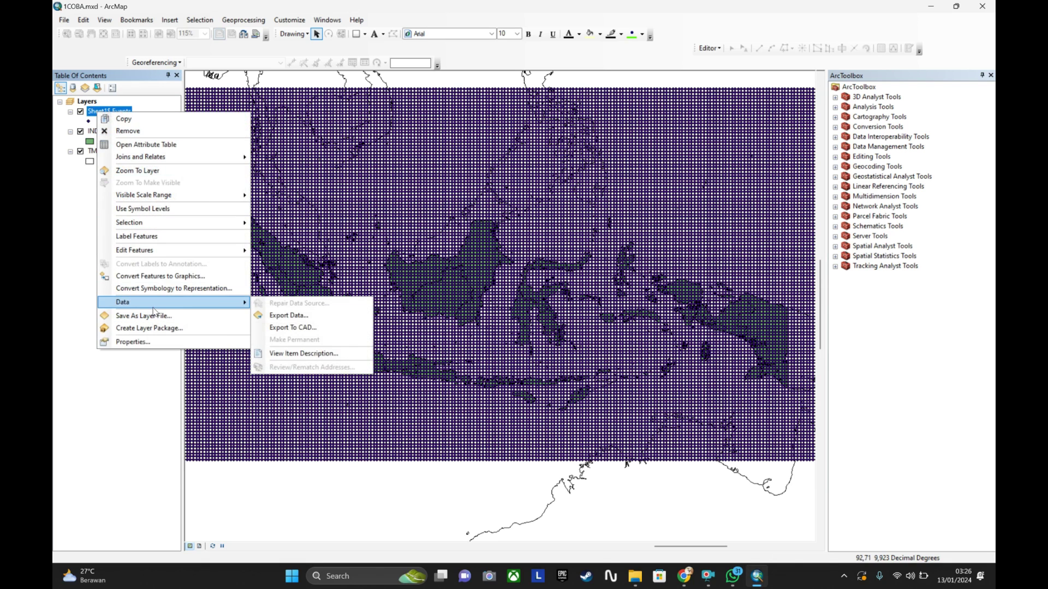
{"action": "left_click", "coordinate": [297, 315]}
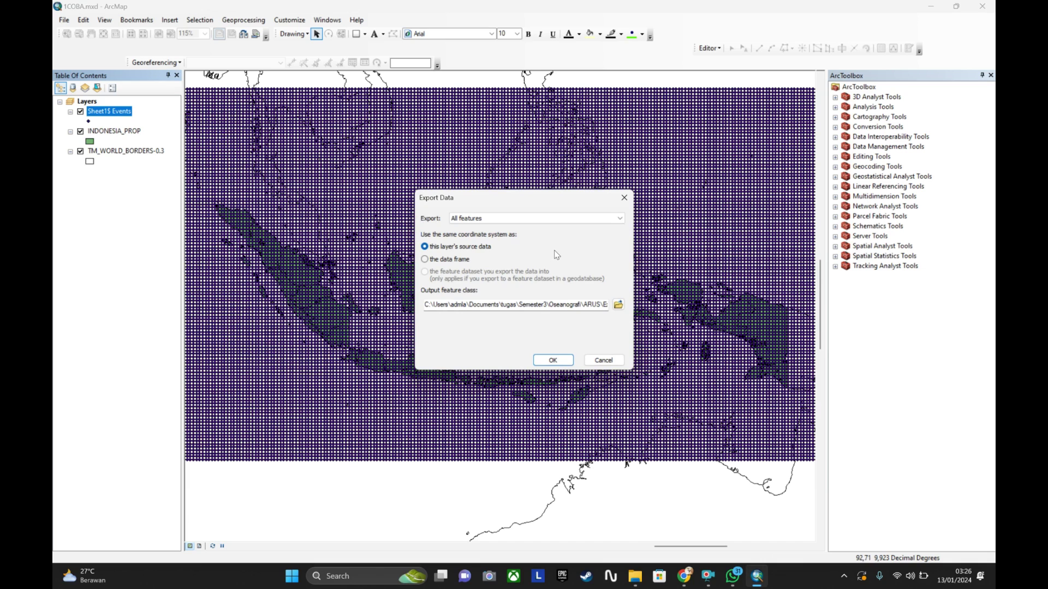
{"action": "left_click", "coordinate": [619, 305]}
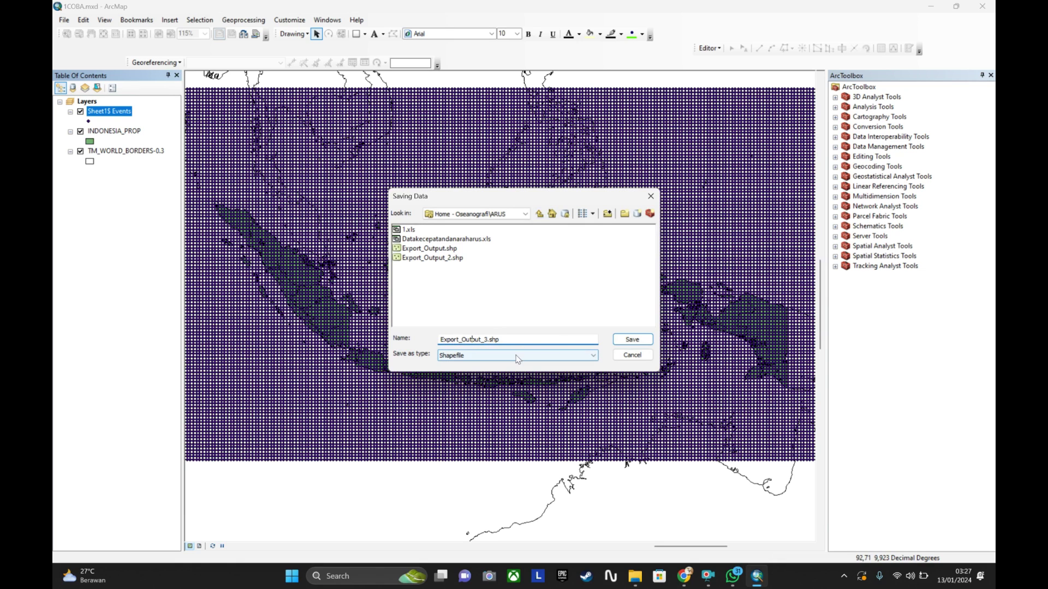
{"action": "left_click", "coordinate": [542, 339]}
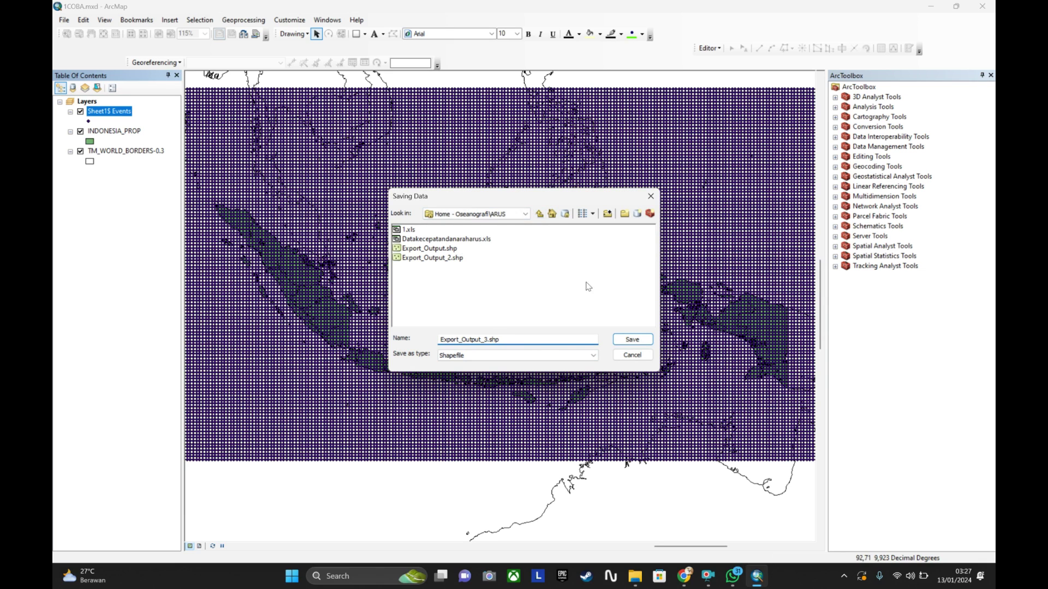
{"action": "left_click", "coordinate": [630, 343]}
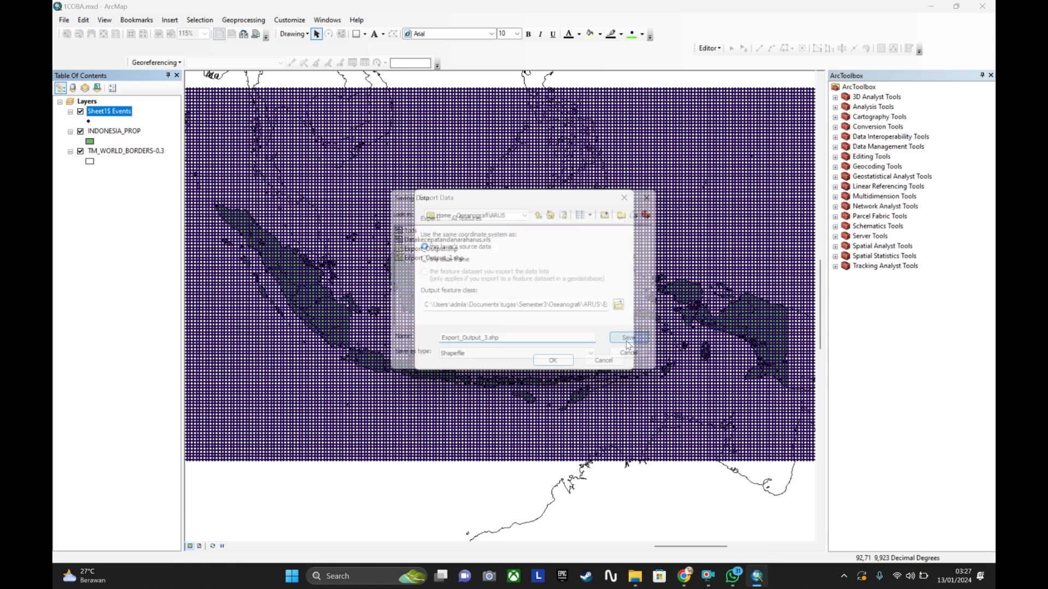
{"action": "left_click", "coordinate": [553, 361]}
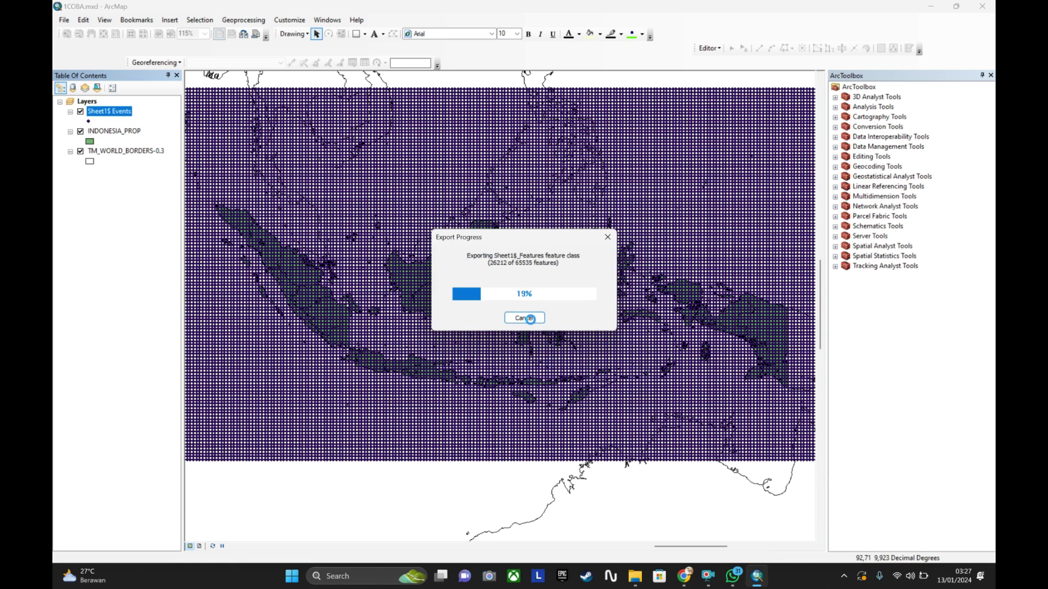
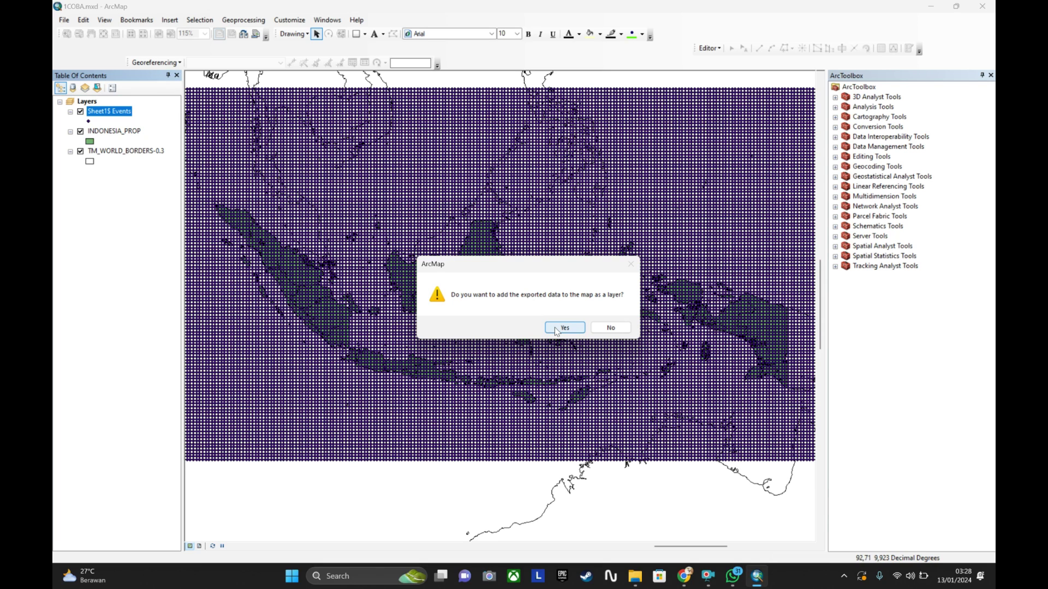
Step: Add the exported points to the map and arrange the hidden Sheet1$ Events and visible Export_Output_3 below the boundary layers
{"action": "left_click", "coordinate": [554, 327]}
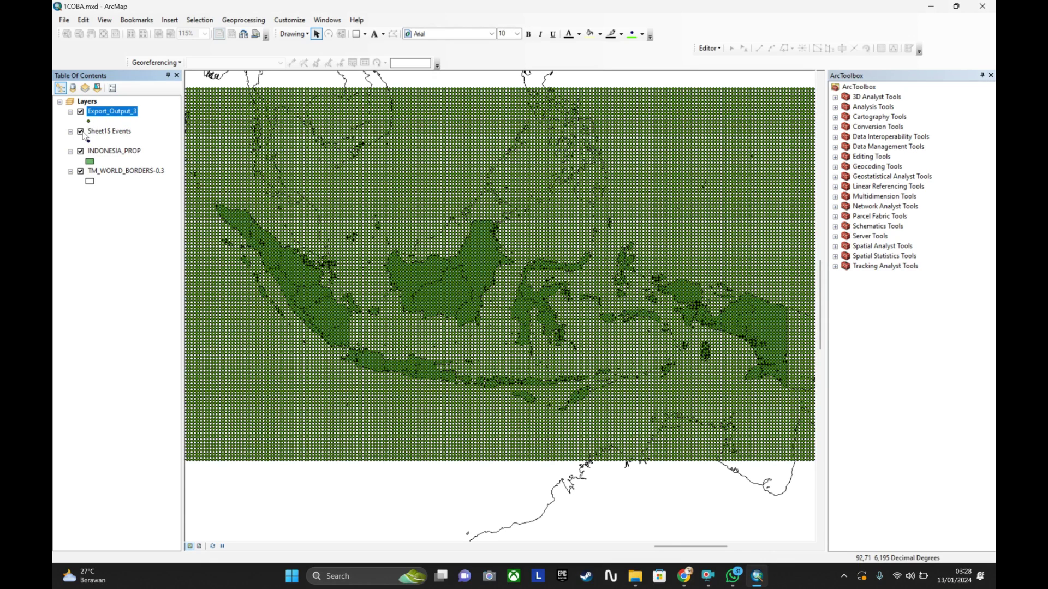
{"action": "left_click", "coordinate": [81, 131]}
{"action": "left_click_drag", "start_coordinate": [93, 131], "coordinate": [98, 216]}
{"action": "left_click", "coordinate": [105, 193]}
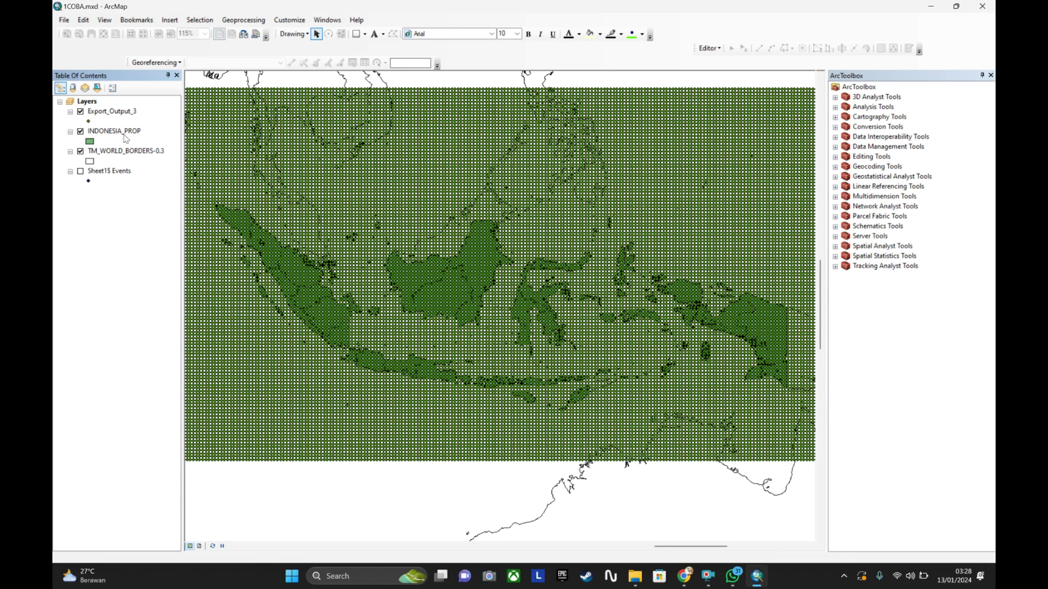
{"action": "mouse_move", "coordinate": [125, 138]}
{"action": "left_mouse_down"}
{"action": "mouse_move", "coordinate": [124, 112]}
{"action": "mouse_move", "coordinate": [125, 121]}
{"action": "left_mouse_up"}
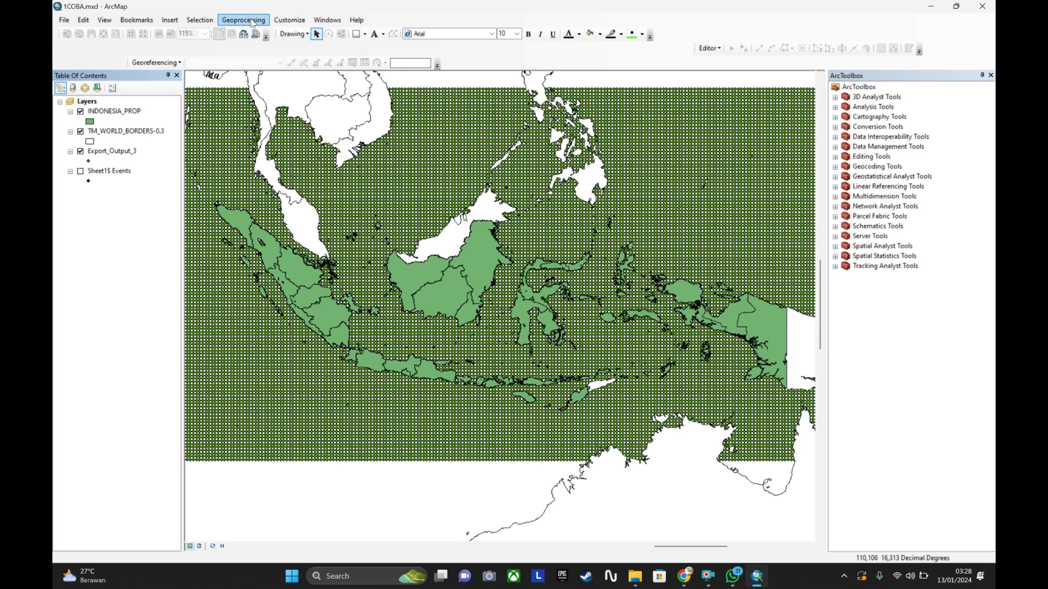
Step: Search the geoprocessing tools for idw and open the Spatial Analyst IDW tool
{"action": "left_click", "coordinate": [225, 23]}
{"action": "left_click", "coordinate": [245, 23]}
{"action": "left_click", "coordinate": [244, 24]}
{"action": "left_click", "coordinate": [245, 24]}
{"action": "left_click", "coordinate": [244, 24]}
{"action": "left_click", "coordinate": [245, 106]}
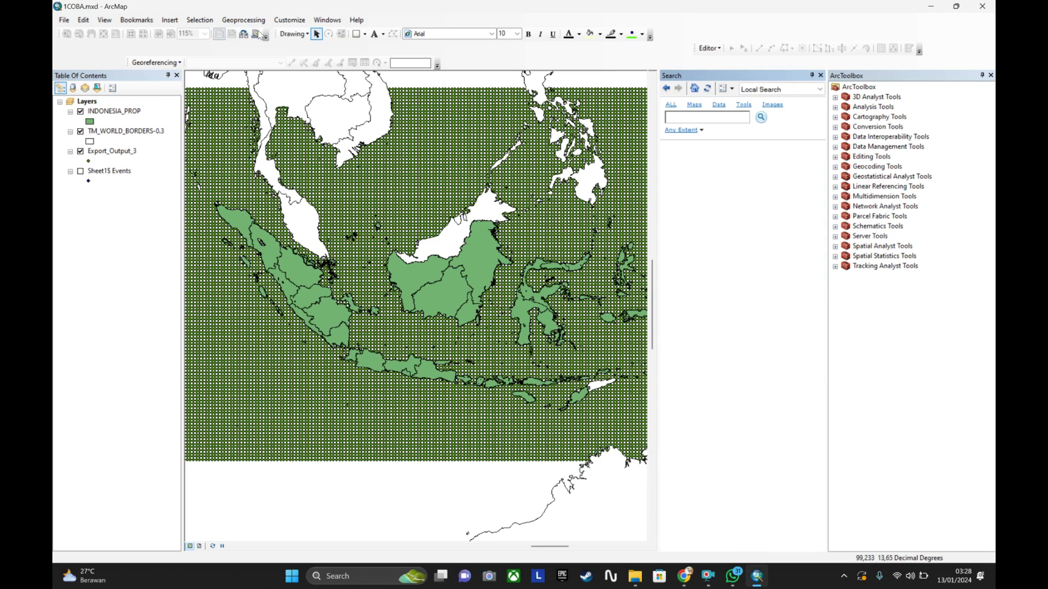
{"action": "left_click", "coordinate": [244, 19]}
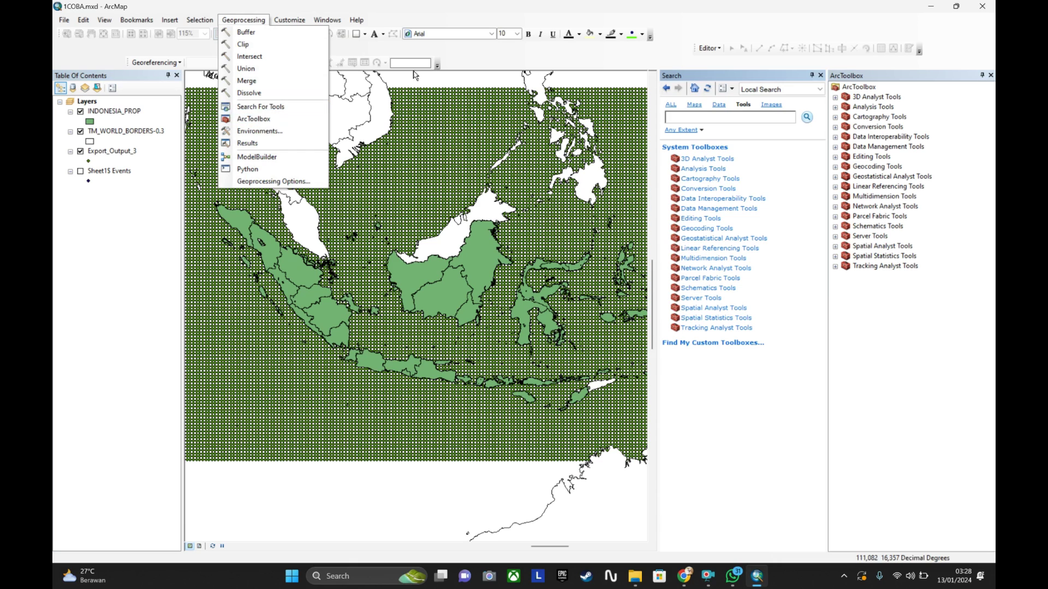
{"action": "left_click", "coordinate": [697, 119]}
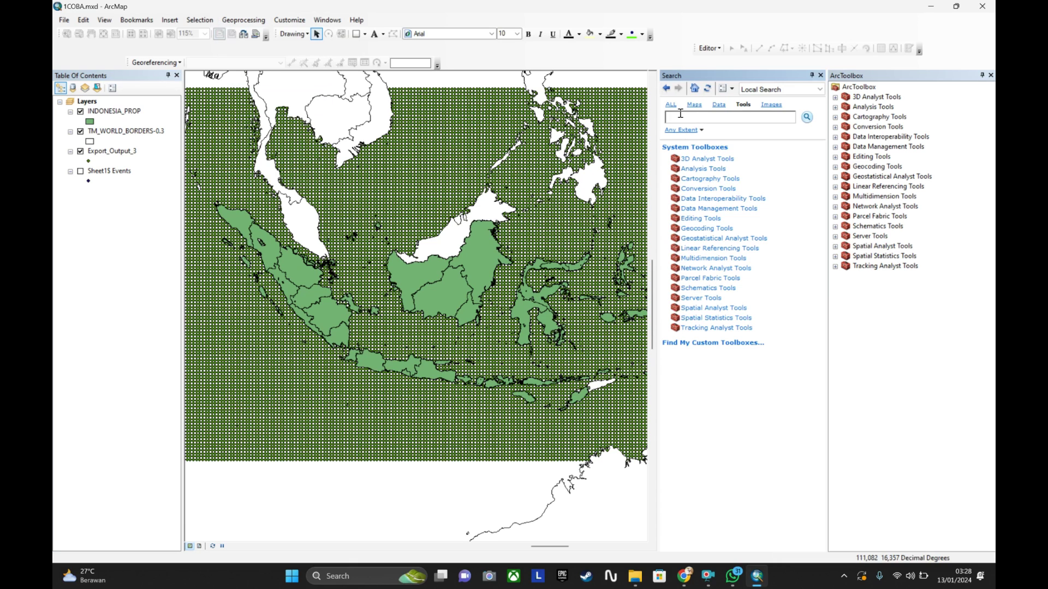
{"action": "type", "text": "idw"}
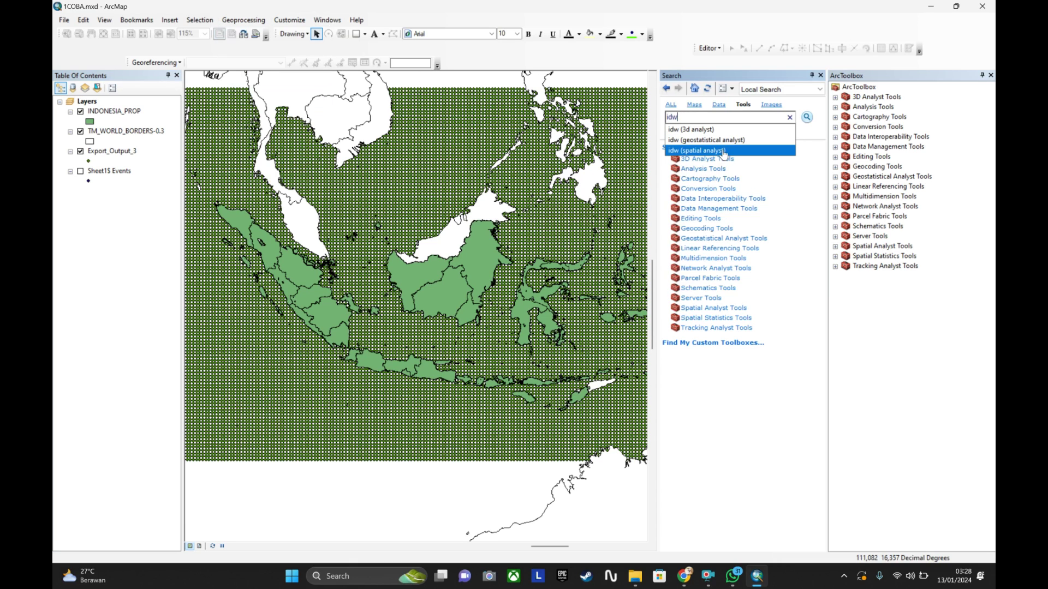
{"action": "left_click", "coordinate": [723, 150]}
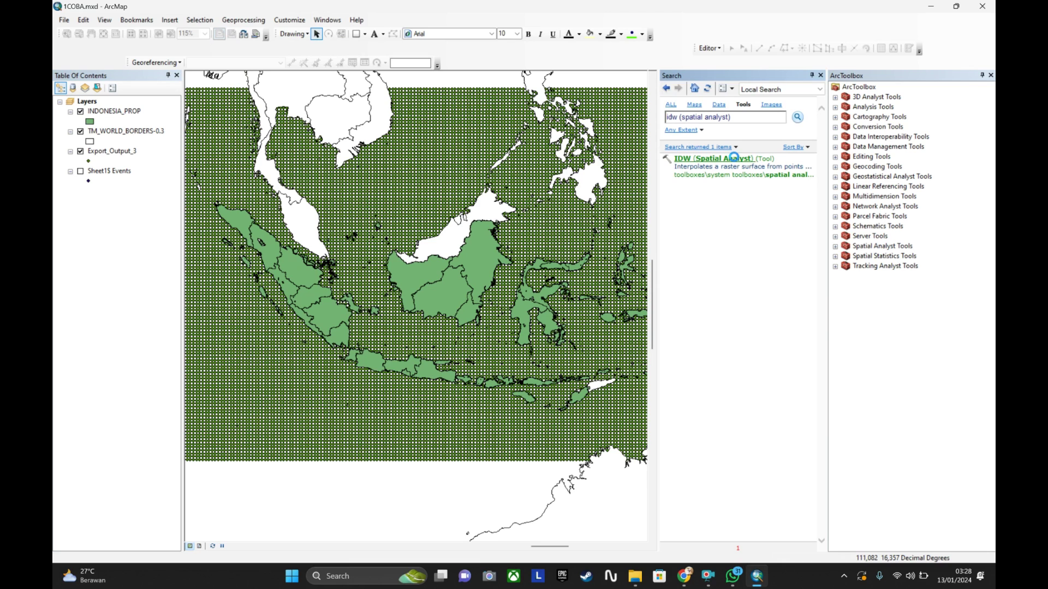
{"action": "left_click", "coordinate": [734, 158]}
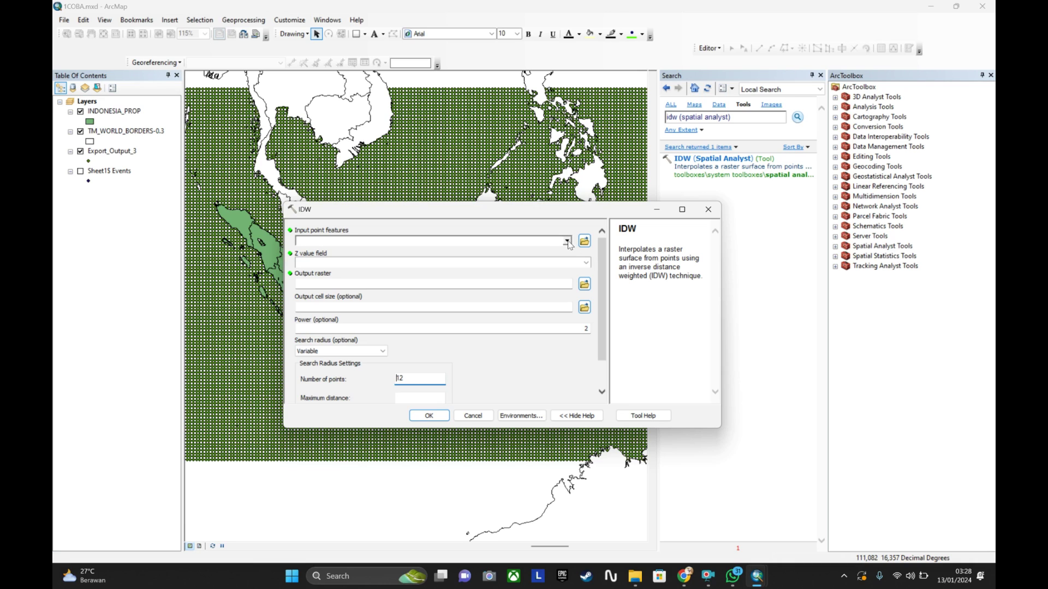
Step: Set Export_Output_3 as the IDW input point features and VMS as the Z value field
{"action": "left_click", "coordinate": [567, 241]}
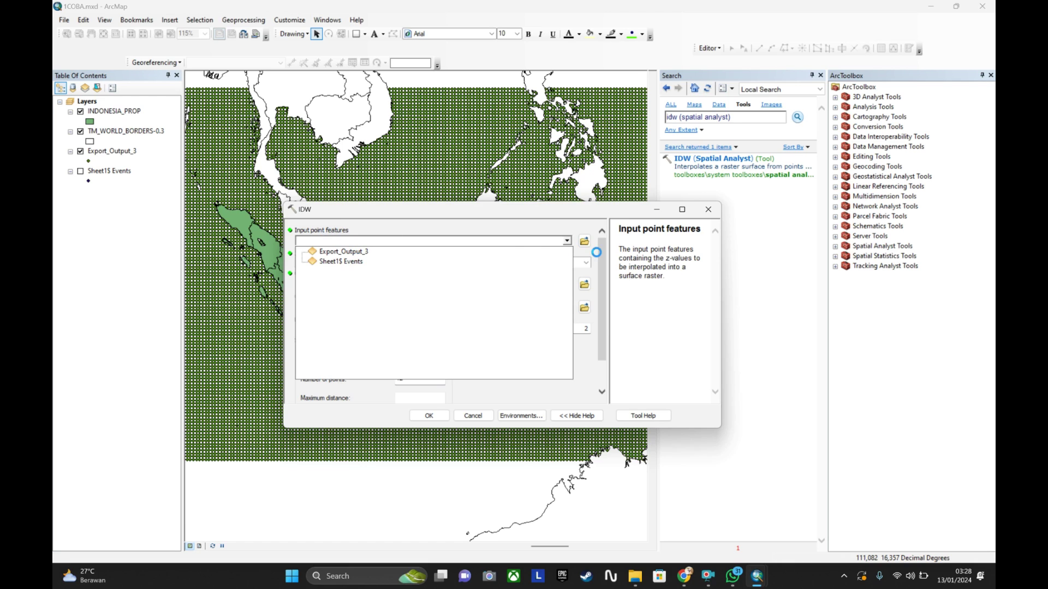
{"action": "left_click", "coordinate": [528, 255]}
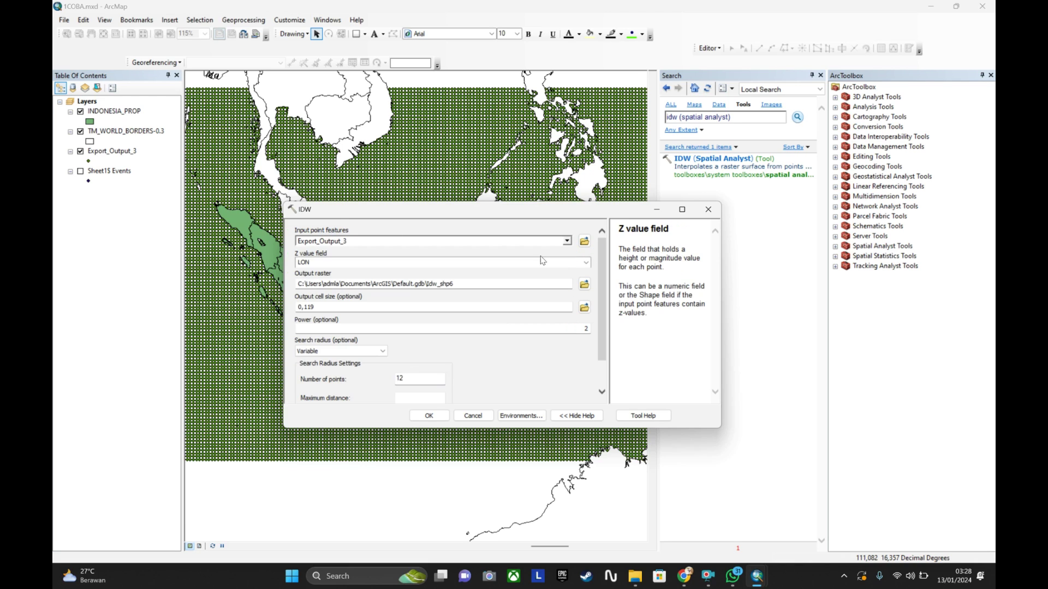
{"action": "left_click", "coordinate": [586, 263]}
{"action": "left_click", "coordinate": [394, 307]}
Step: Set the IDW output raster to idw3 in the ARUS folder and run the interpolation
{"action": "left_click", "coordinate": [583, 285]}
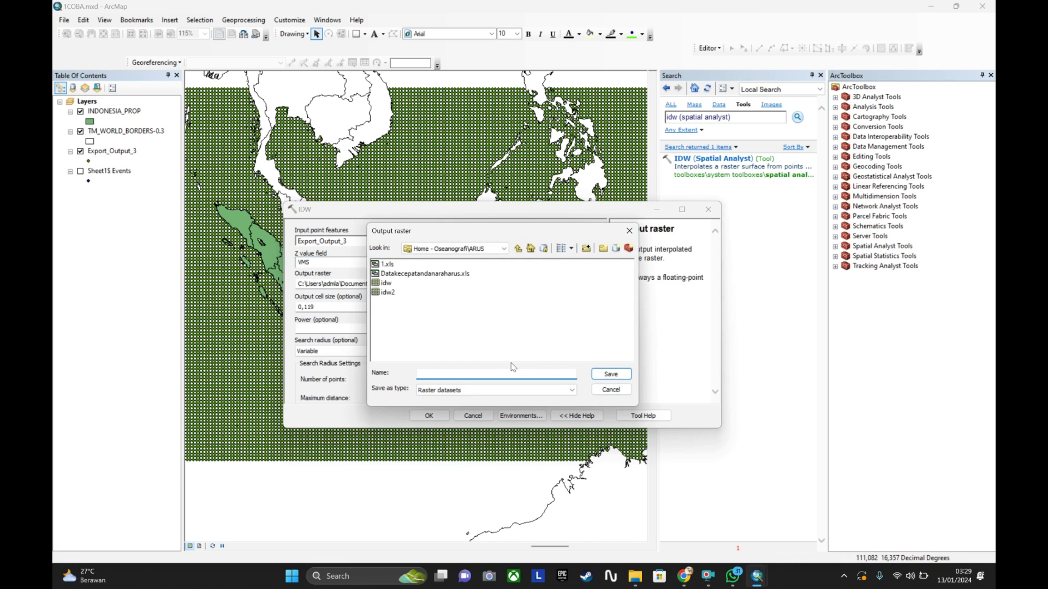
{"action": "type", "text": "idw3"}
{"action": "left_click", "coordinate": [611, 375]}
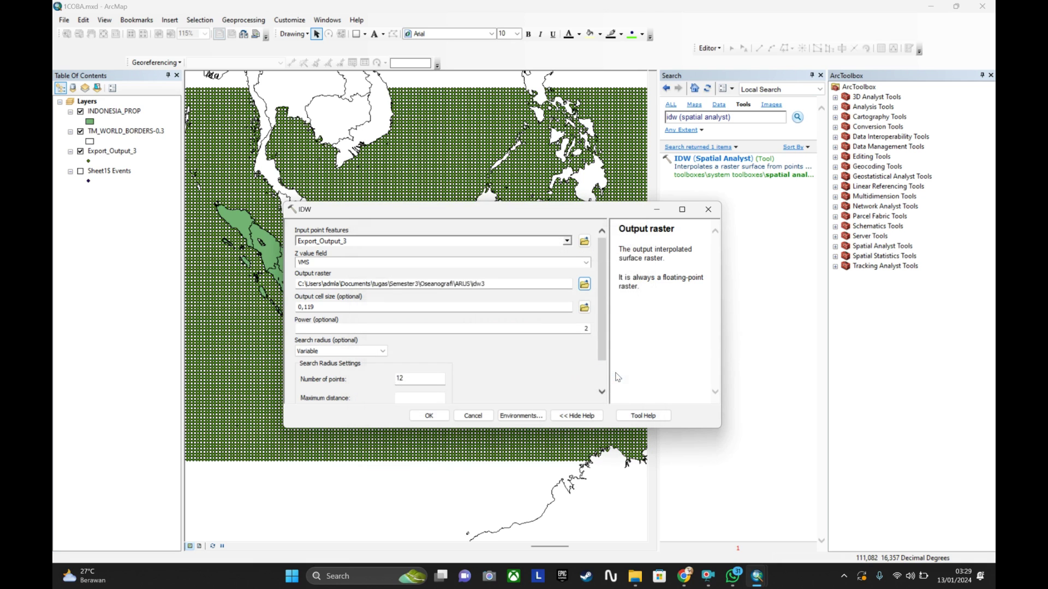
{"action": "left_click", "coordinate": [429, 416]}
{"action": "left_click", "coordinate": [820, 75]}
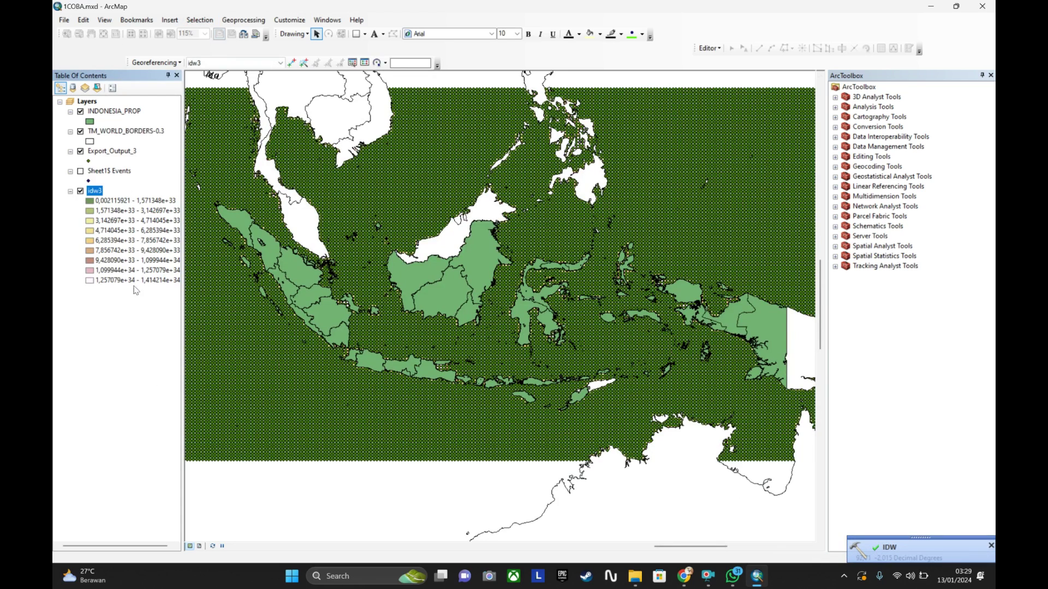
Step: Move the idw3 raster above Export_Output_3 in the layer order, keeping it beneath TM_WORLD_BORDERS-0.3
{"action": "left_click", "coordinate": [134, 360]}
{"action": "left_click_drag", "start_coordinate": [97, 194], "coordinate": [103, 152]}
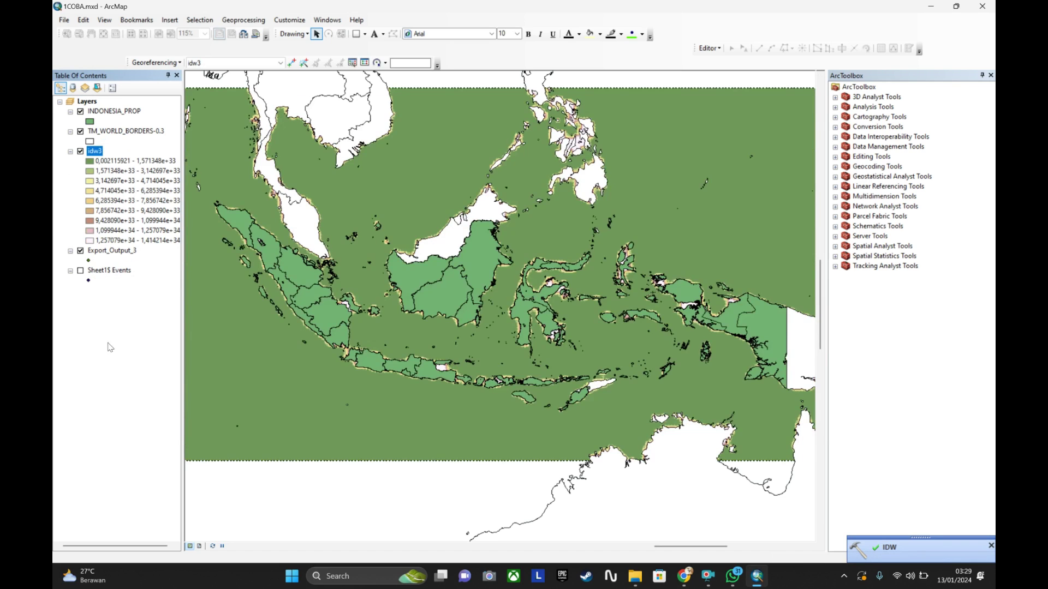
{"action": "left_click", "coordinate": [113, 388]}
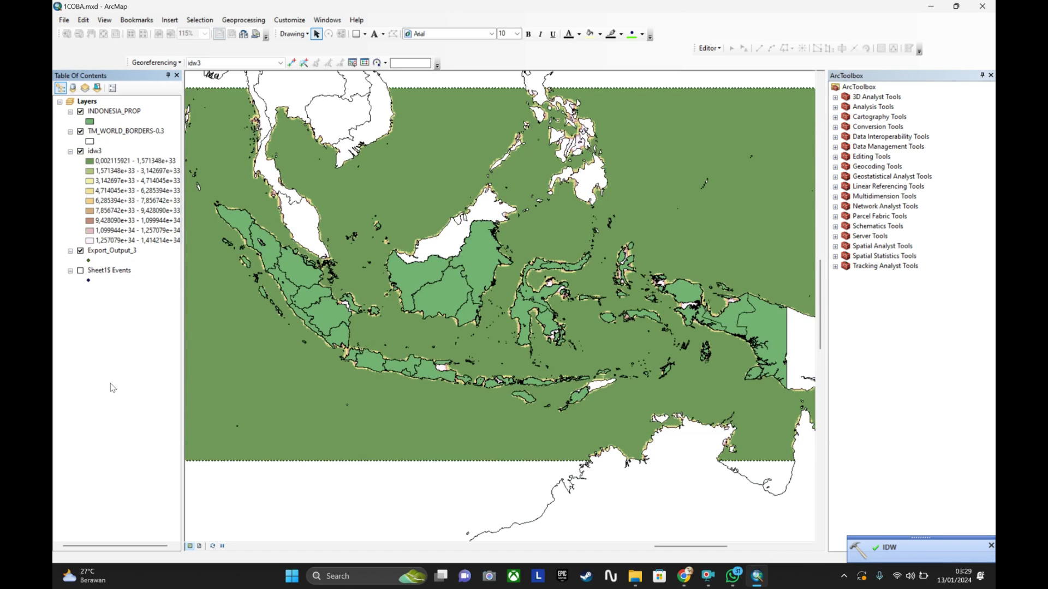
{"action": "left_click", "coordinate": [990, 547]}
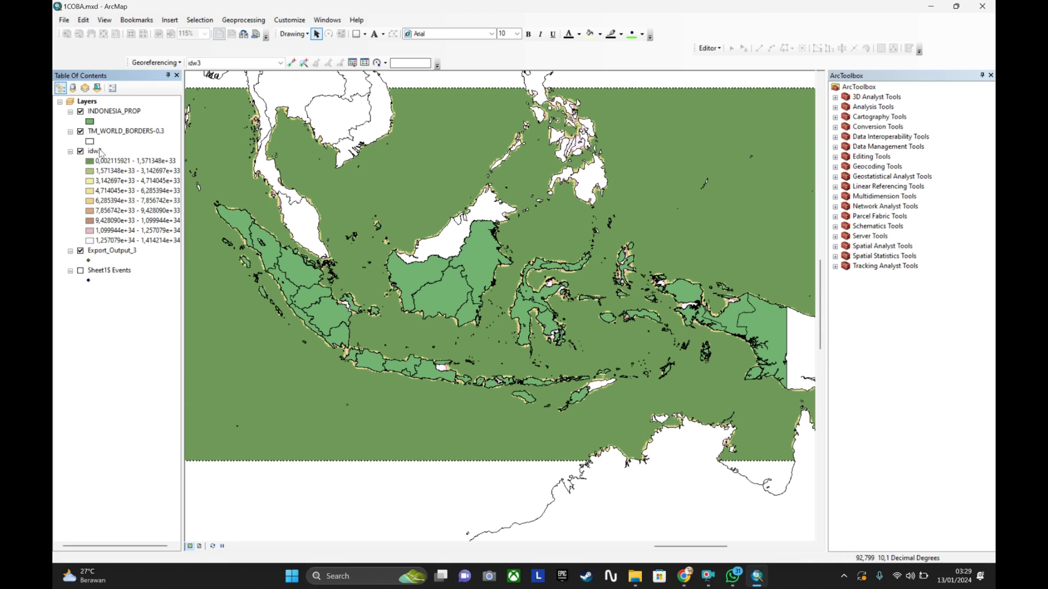
Step: Open the symbology settings in the layer properties of the idw3 raster
{"action": "left_click", "coordinate": [97, 151]}
{"action": "right_click", "coordinate": [100, 152]}
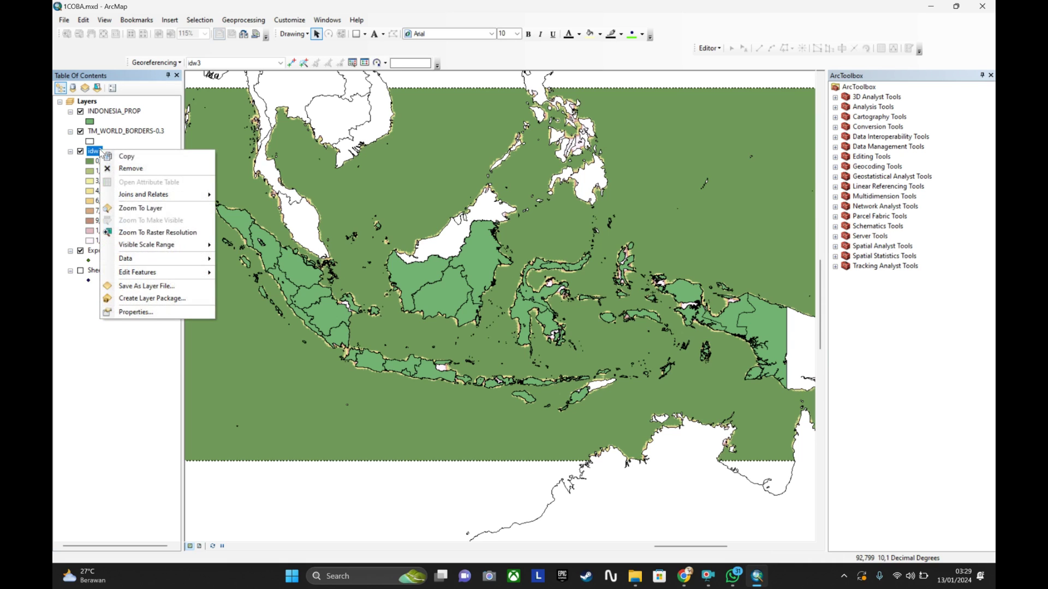
{"action": "left_click", "coordinate": [175, 313]}
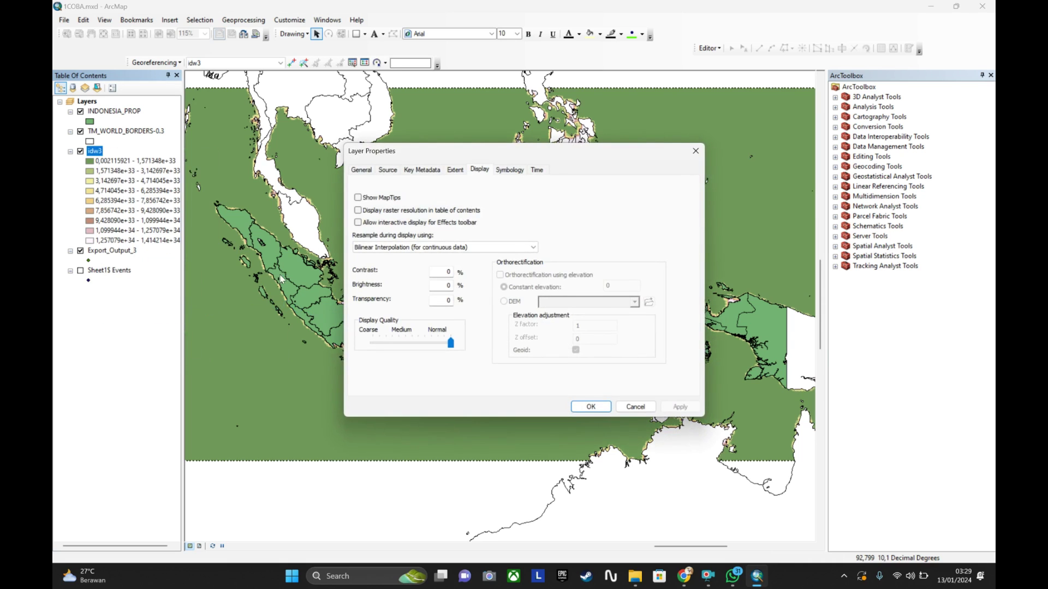
{"action": "left_click", "coordinate": [516, 171]}
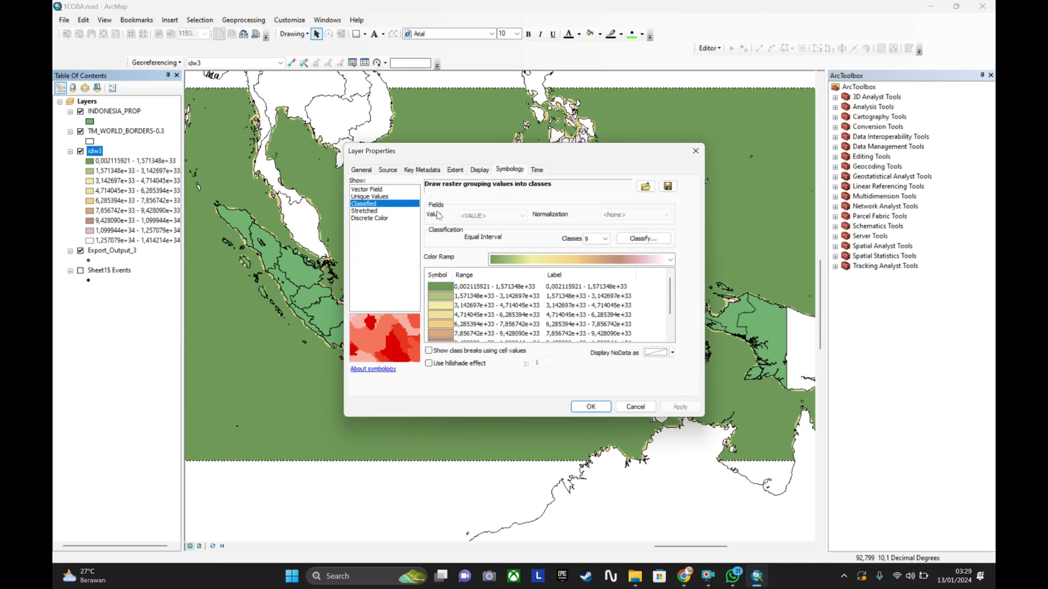
Step: Examine the unique values, class count and classification options for the idw3 raster
{"action": "left_click", "coordinate": [382, 197]}
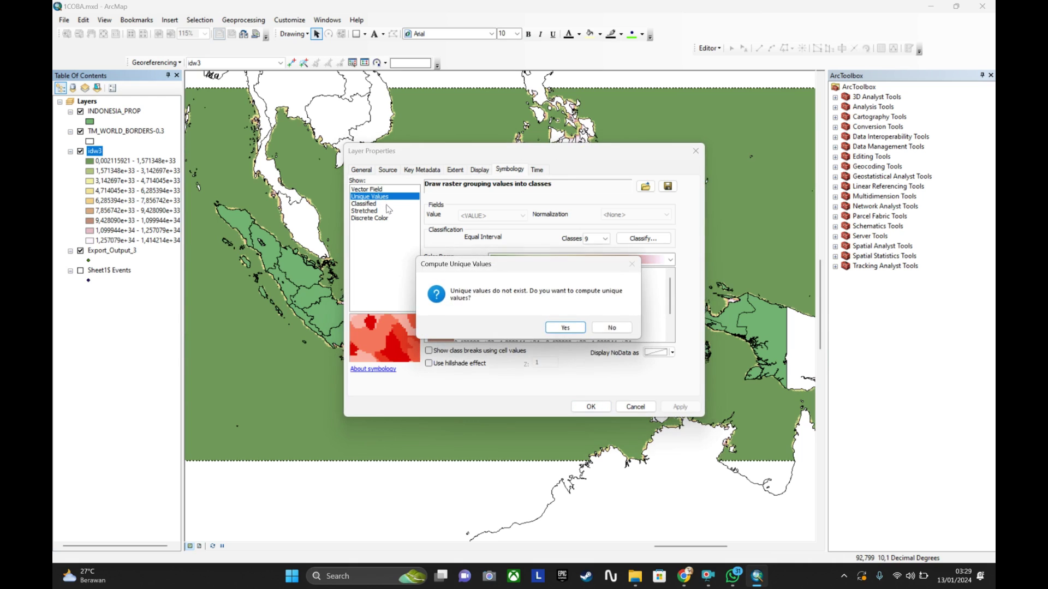
{"action": "left_click", "coordinate": [610, 328]}
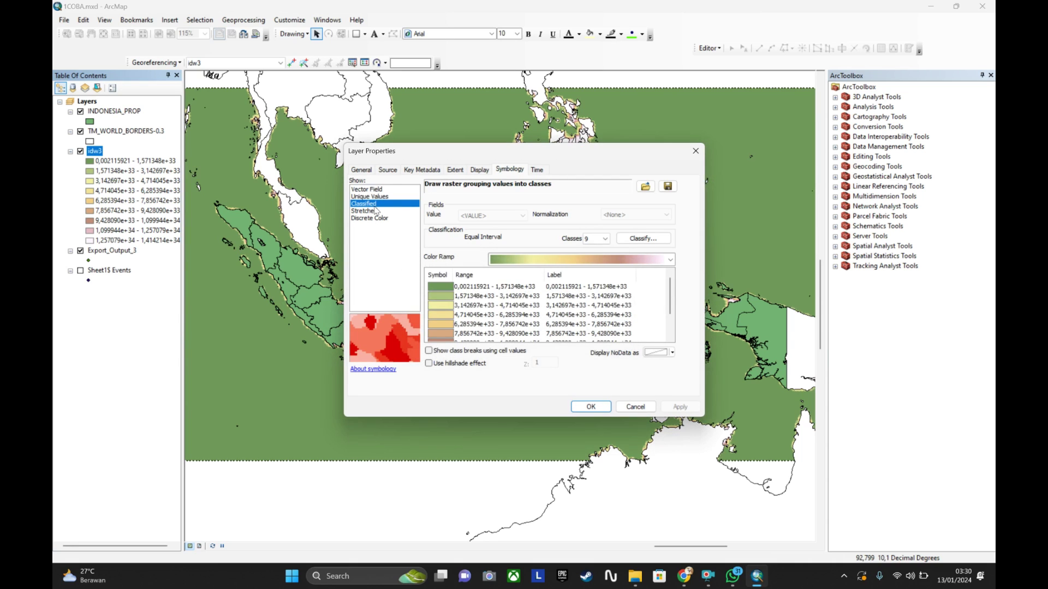
{"action": "left_click", "coordinate": [604, 239]}
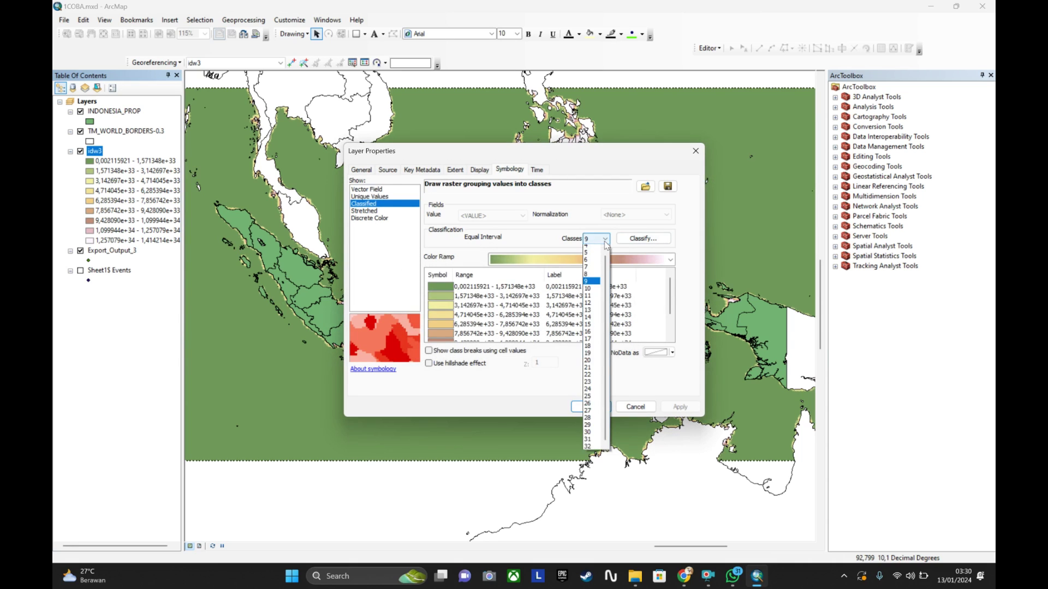
{"action": "left_click", "coordinate": [692, 266]}
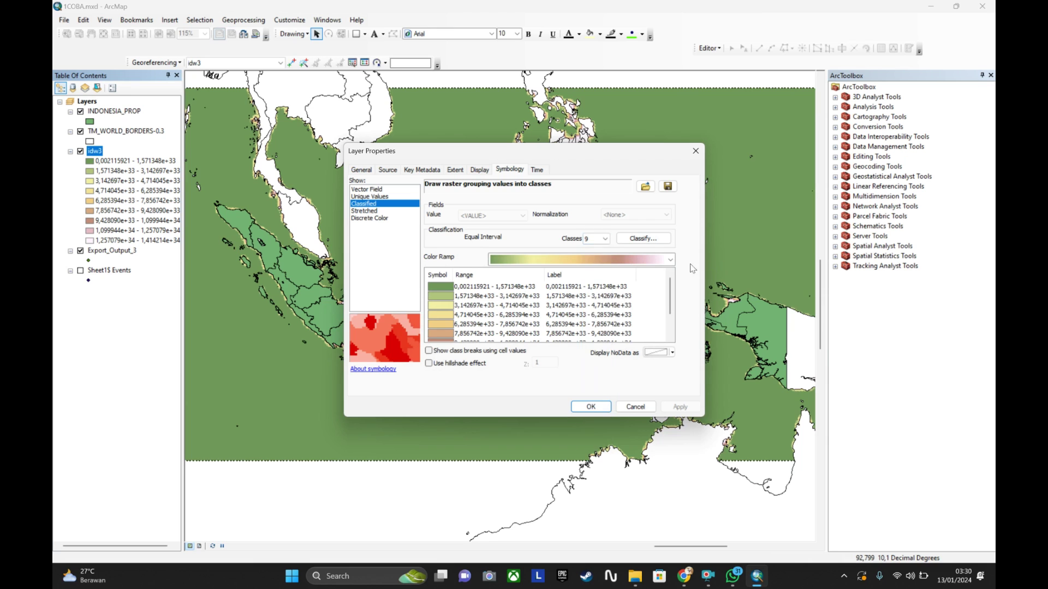
{"action": "left_click", "coordinate": [640, 240]}
{"action": "left_click", "coordinate": [689, 128]}
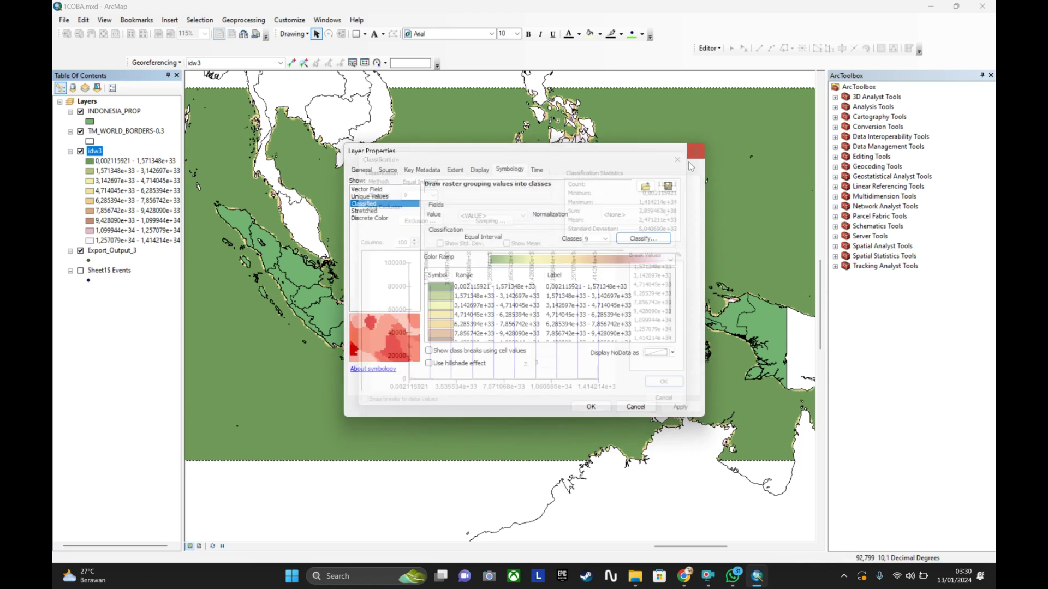
Step: Switch to Chrome and examine the Banda Sea current map on the LapakGIS page, including its v_ms speed classes and colours
{"action": "left_click", "coordinate": [685, 576]}
{"action": "scroll", "coordinate": [557, 207], "scroll_direction": "up", "scroll_amount": 10}
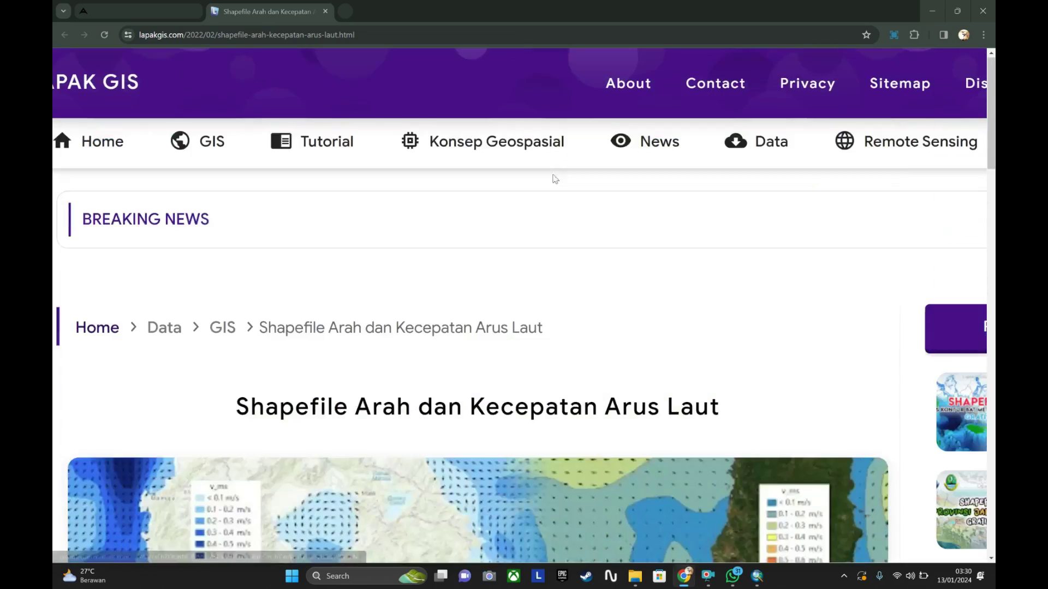
{"action": "scroll", "coordinate": [557, 418], "scroll_direction": "down", "scroll_amount": 5}
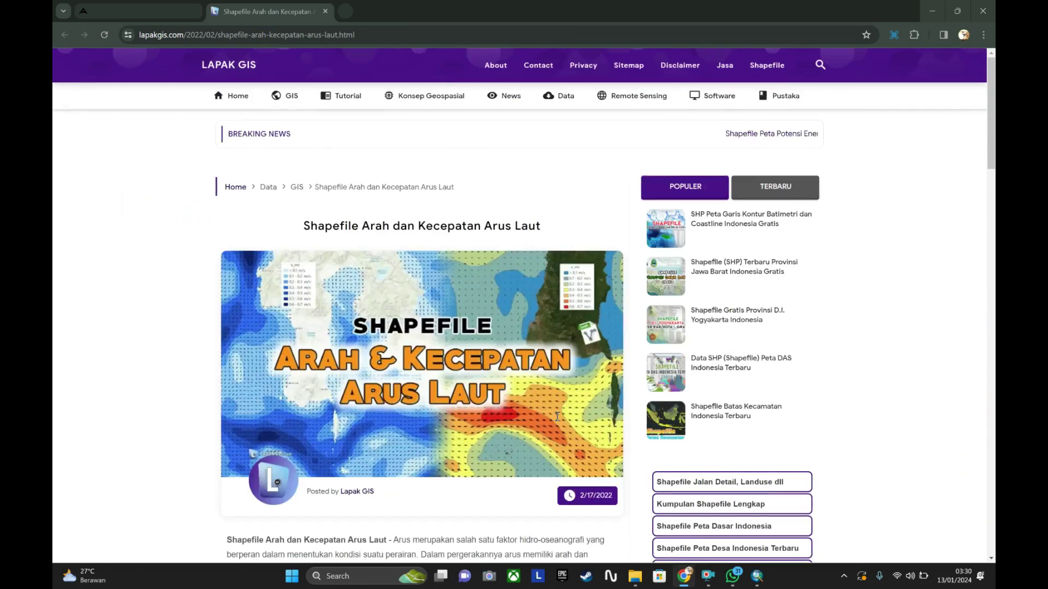
{"action": "scroll", "coordinate": [557, 417], "scroll_direction": "down", "scroll_amount": 13}
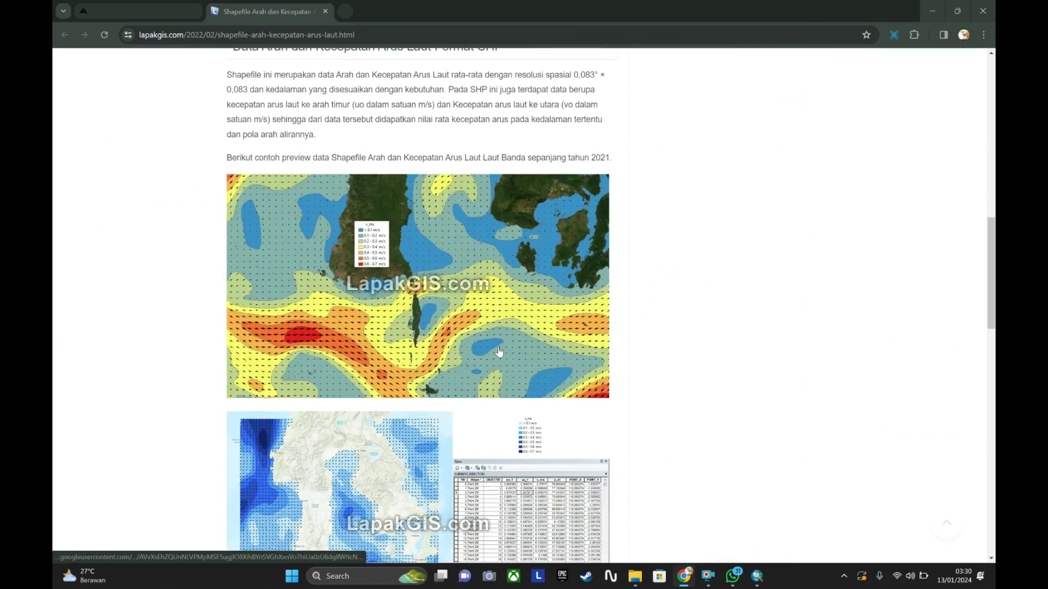
{"action": "scroll", "coordinate": [492, 352], "scroll_direction": "up", "scroll_amount": 3}
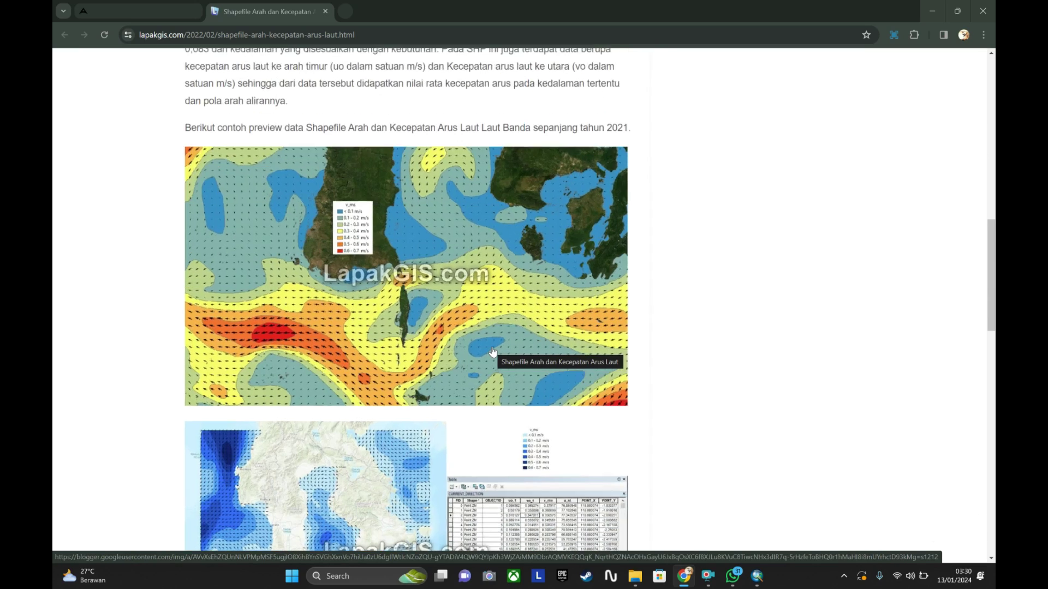
{"action": "scroll", "coordinate": [492, 352], "scroll_direction": "up", "scroll_amount": 2}
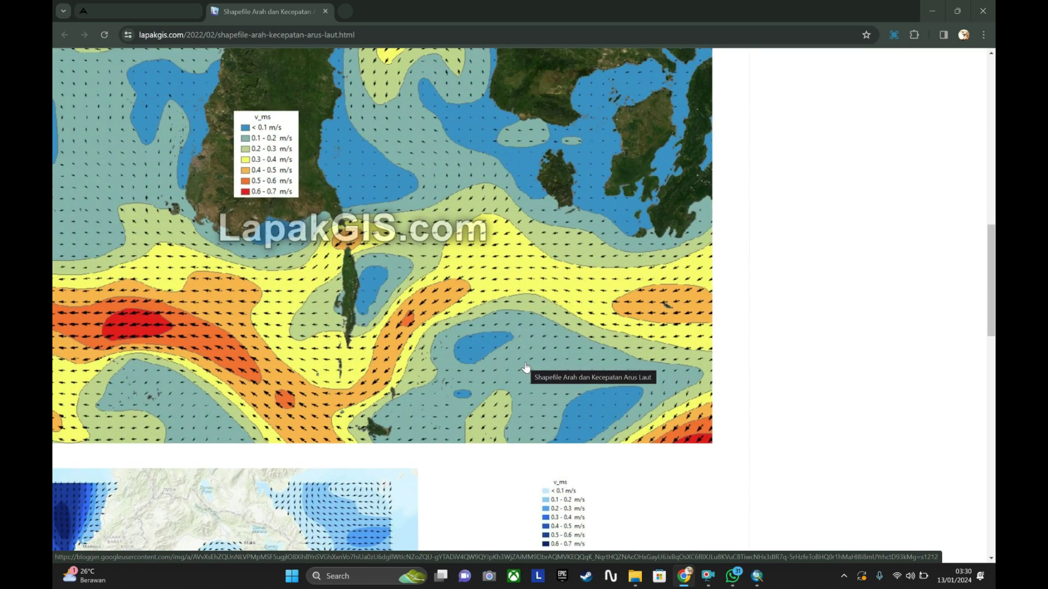
{"action": "scroll", "coordinate": [524, 367], "scroll_direction": "up", "scroll_amount": 1}
{"action": "scroll", "coordinate": [487, 366], "scroll_direction": "up", "scroll_amount": 2}
{"action": "scroll", "coordinate": [693, 459], "scroll_direction": "down", "scroll_amount": 3}
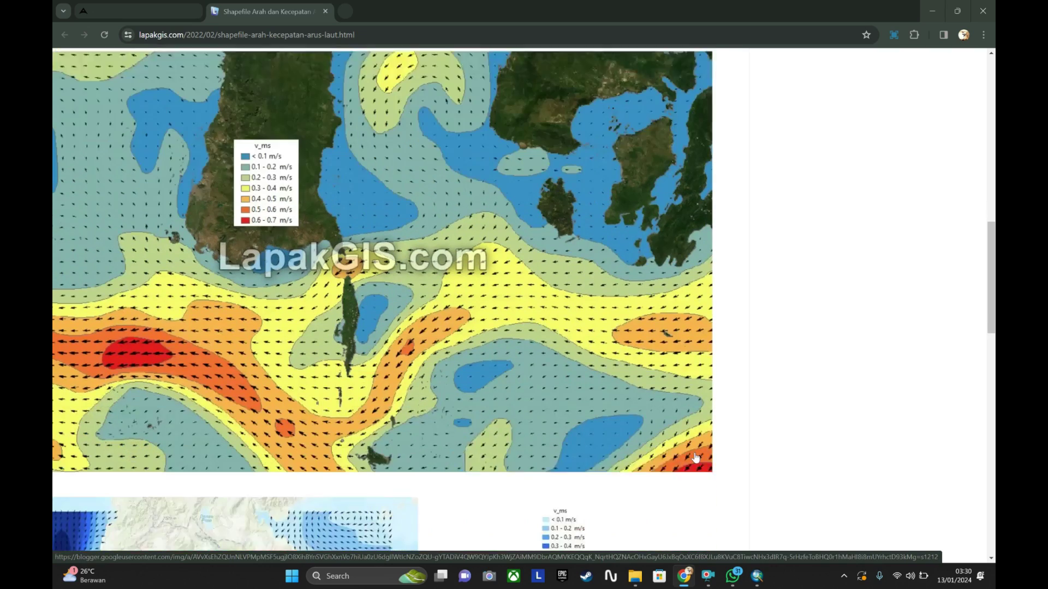
{"action": "scroll", "coordinate": [992, 306], "scroll_direction": "up", "scroll_amount": 2}
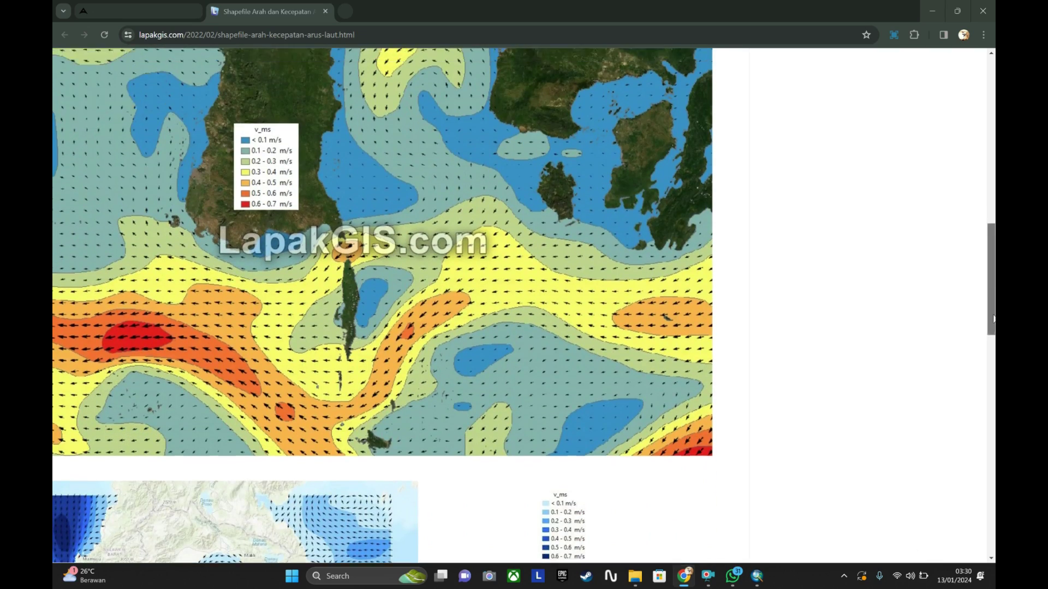
{"action": "scroll", "coordinate": [979, 371], "scroll_direction": "down", "scroll_amount": 2}
{"action": "scroll", "coordinate": [973, 416], "scroll_direction": "up", "scroll_amount": 1}
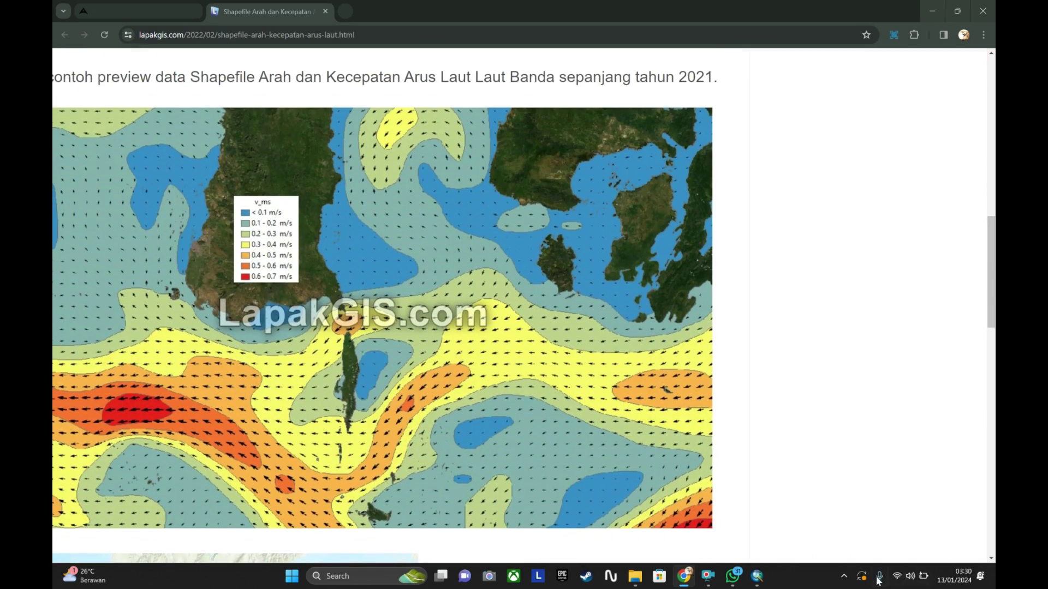
{"action": "scroll", "coordinate": [288, 321], "scroll_direction": "left", "scroll_amount": 3}
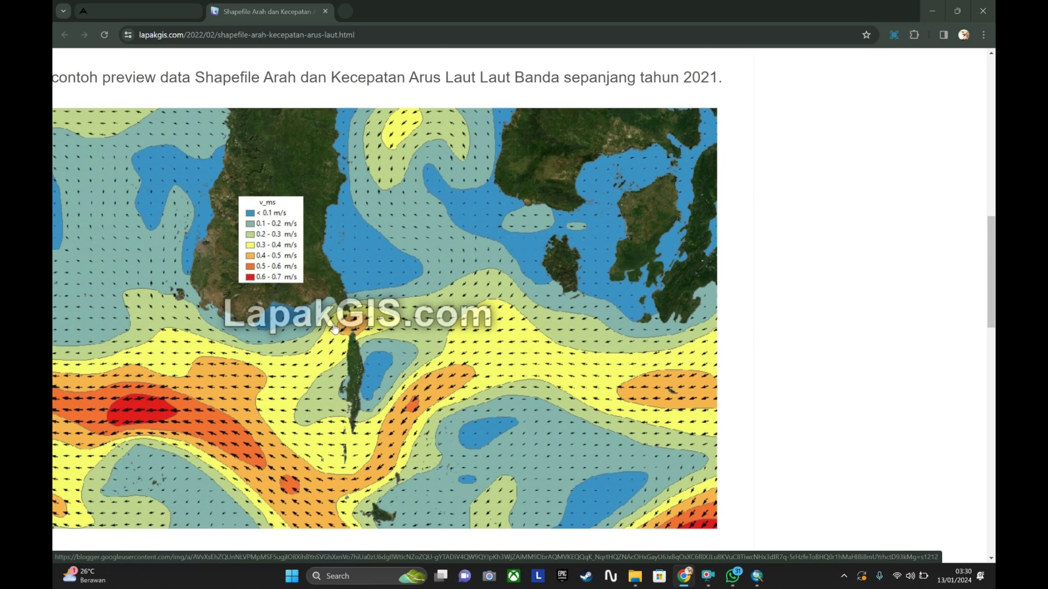
{"action": "scroll", "coordinate": [338, 328], "scroll_direction": "left", "scroll_amount": 1}
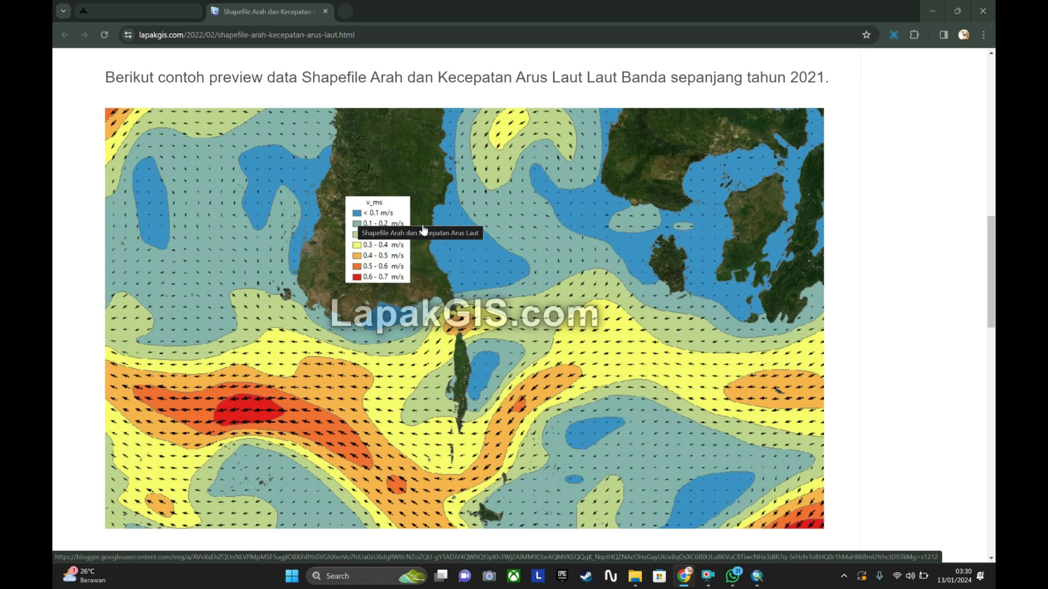
Step: Switch back to ArcMap and set the idw3 classification to 8 classes
{"action": "left_click", "coordinate": [757, 577]}
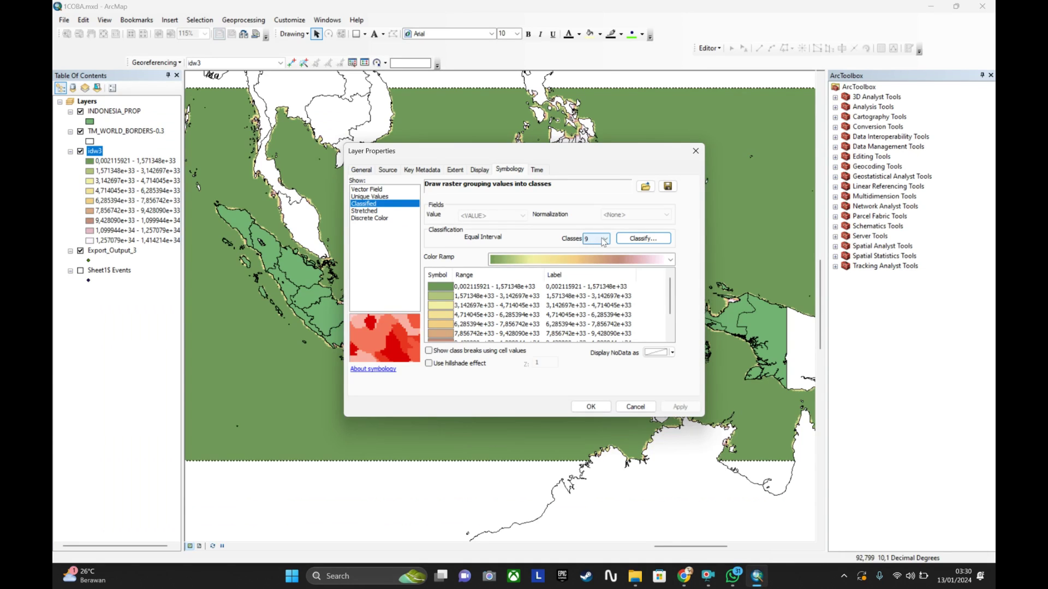
{"action": "left_click", "coordinate": [598, 239]}
{"action": "left_click", "coordinate": [590, 290]}
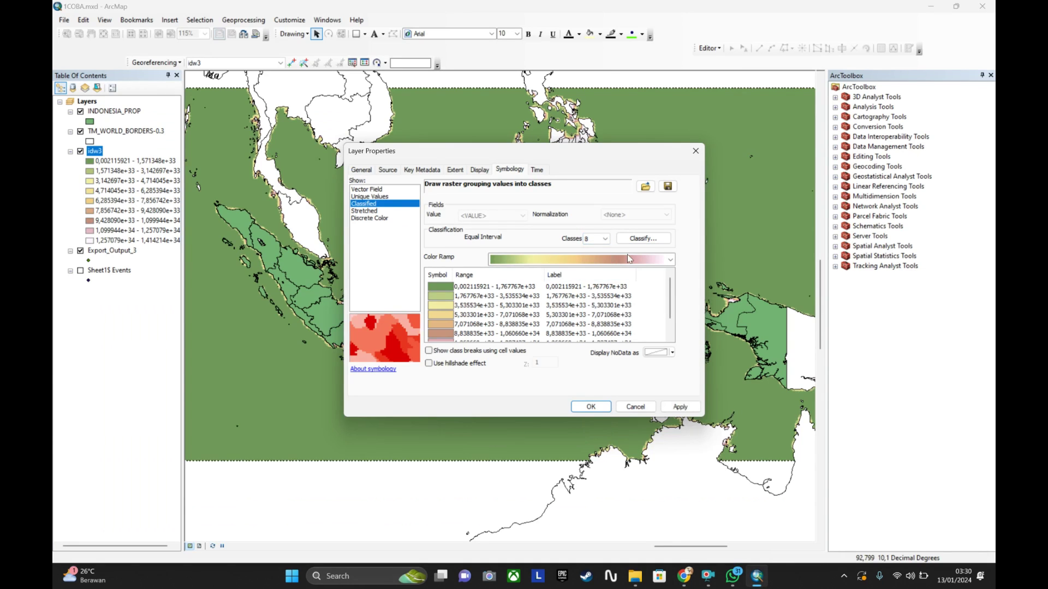
Step: Set the idw3 class break values manually to 0, 0,1, 0,2, 0,3, 0,4, 0,5, 0,6 and 0,7
{"action": "left_click", "coordinate": [644, 239]}
{"action": "left_click", "coordinate": [670, 267]}
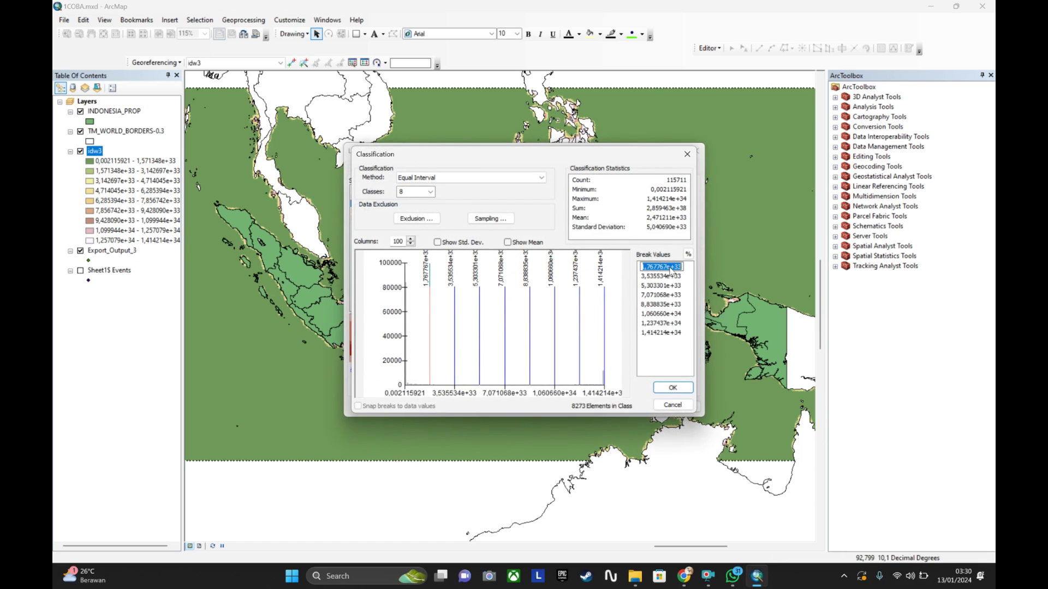
{"action": "type", "text": "0"}
{"action": "key", "text": "Return"}
{"action": "type", "text": "0,"}
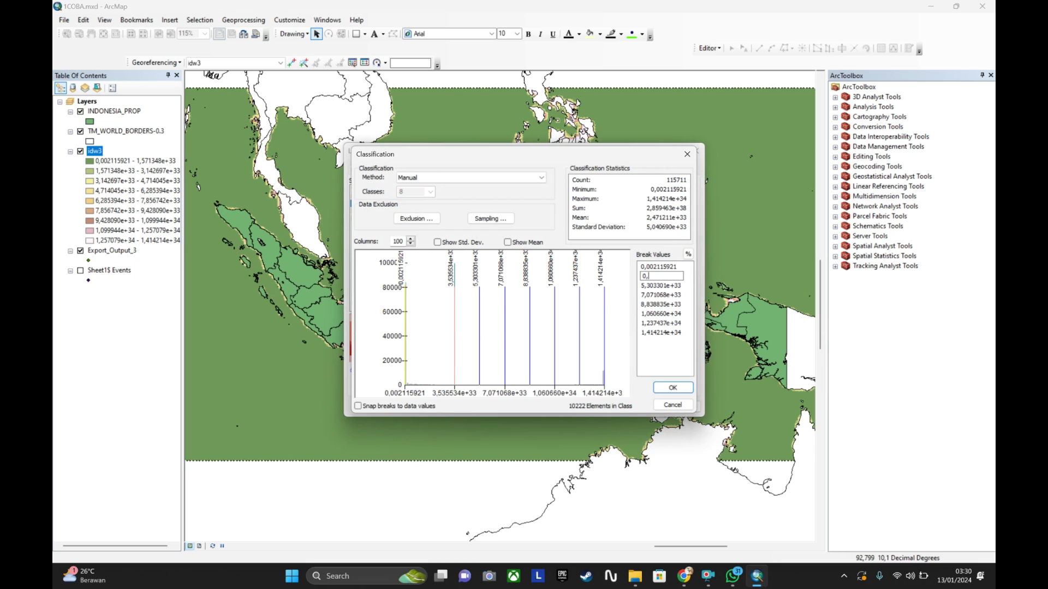
{"action": "type", "text": "1"}
{"action": "key", "text": "Return"}
{"action": "type", "text": "0"}
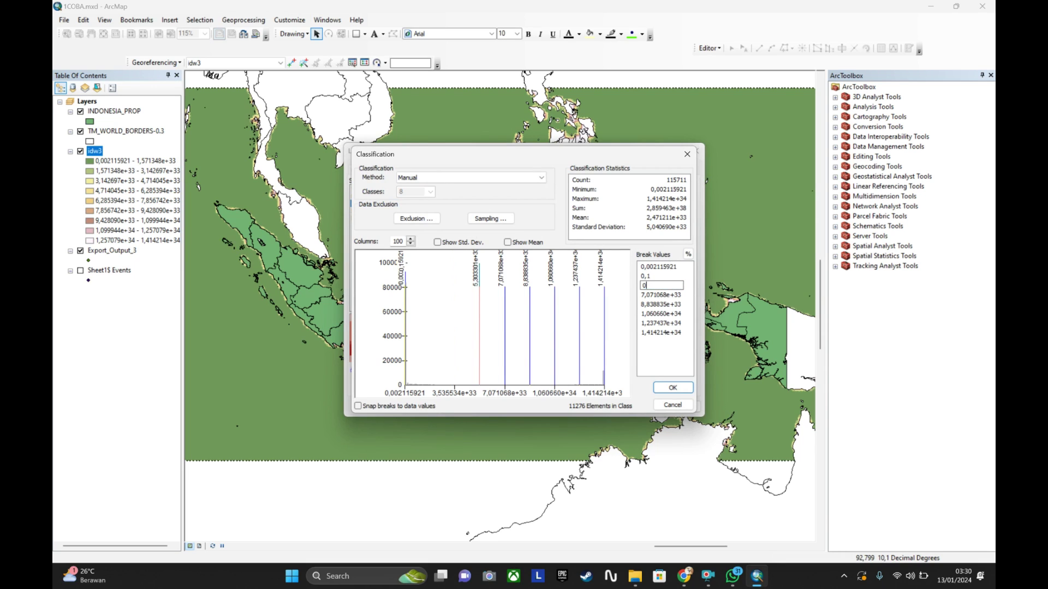
{"action": "type", "text": ",2"}
{"action": "key", "text": "Return"}
{"action": "type", "text": "0,"}
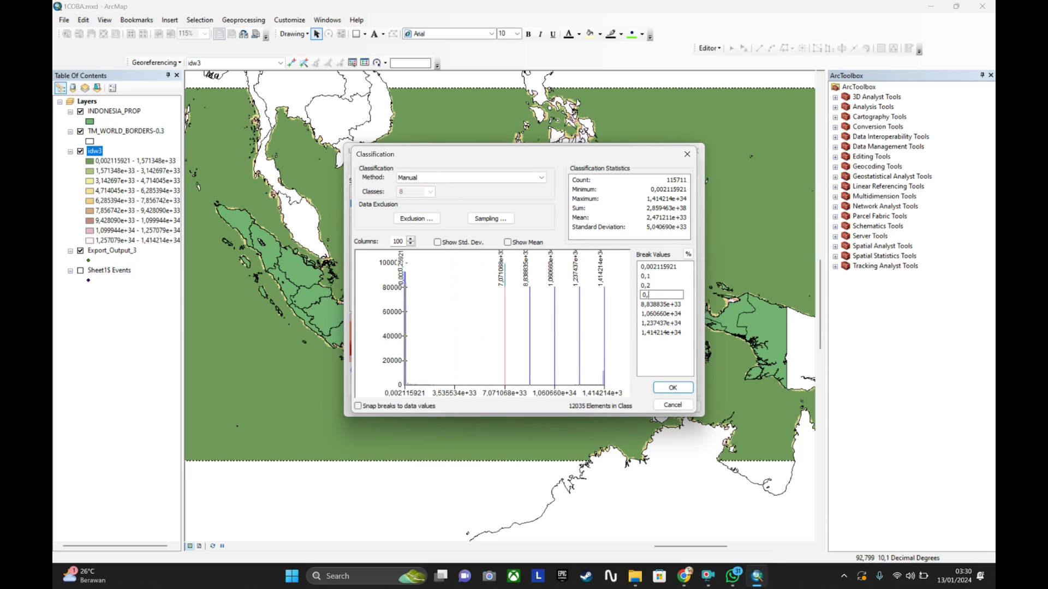
{"action": "type", "text": "3"}
{"action": "key", "text": "Return"}
{"action": "type", "text": "0,4"}
{"action": "key", "text": "Return"}
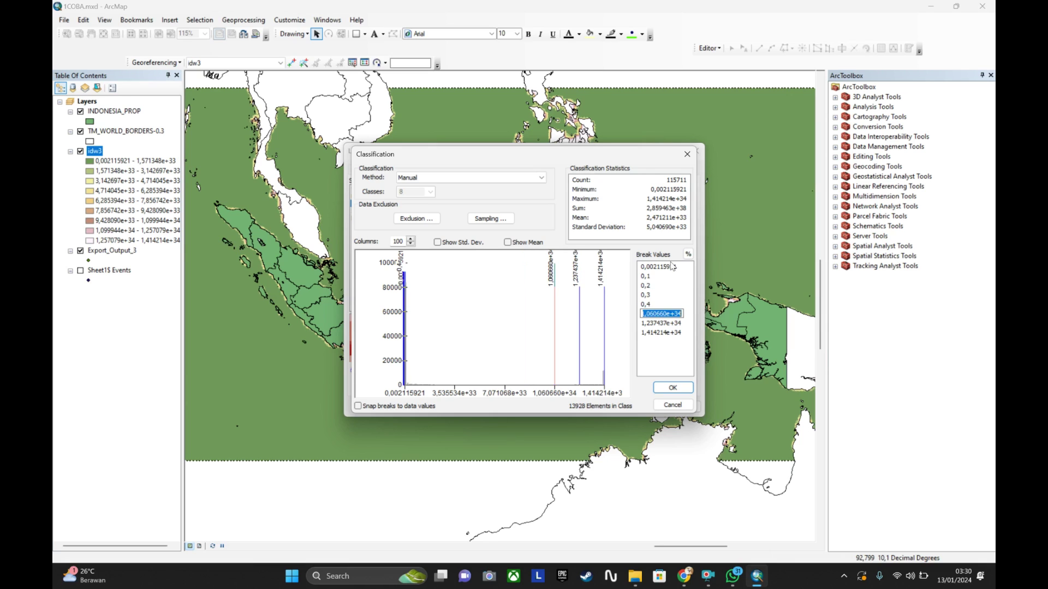
{"action": "type", "text": "0,5"}
{"action": "key", "text": "Return"}
{"action": "type", "text": "0,6"}
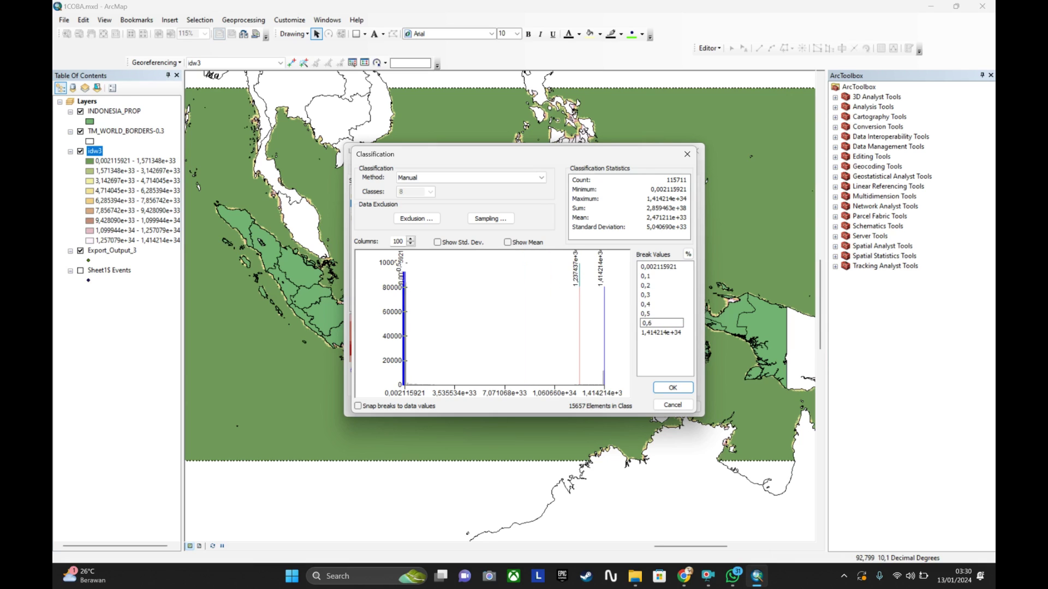
{"action": "key", "text": "Return"}
{"action": "type", "text": "0,7"}
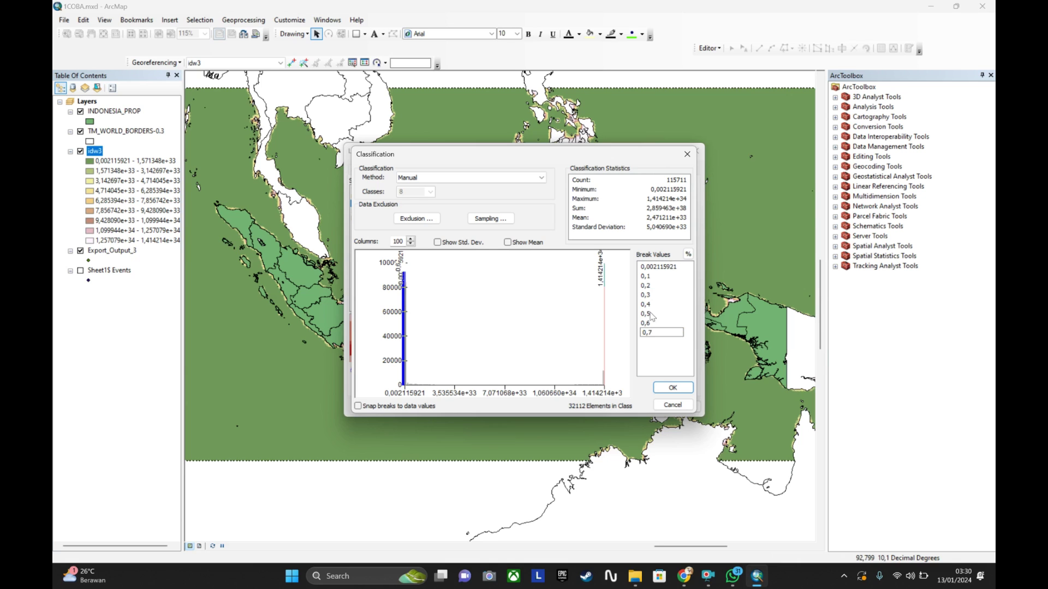
{"action": "left_click", "coordinate": [669, 388]}
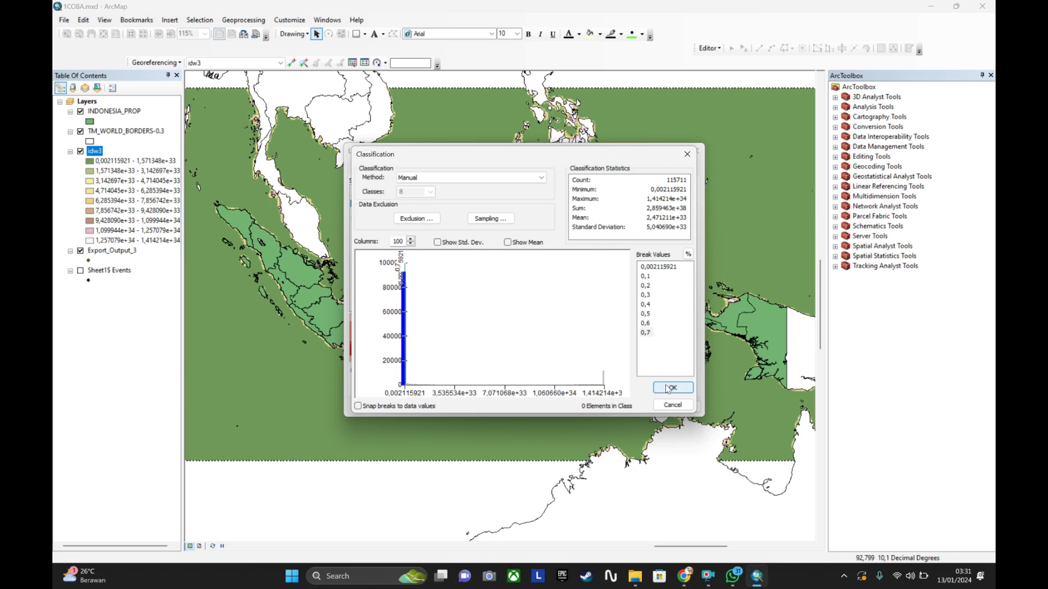
{"action": "left_click", "coordinate": [672, 389]}
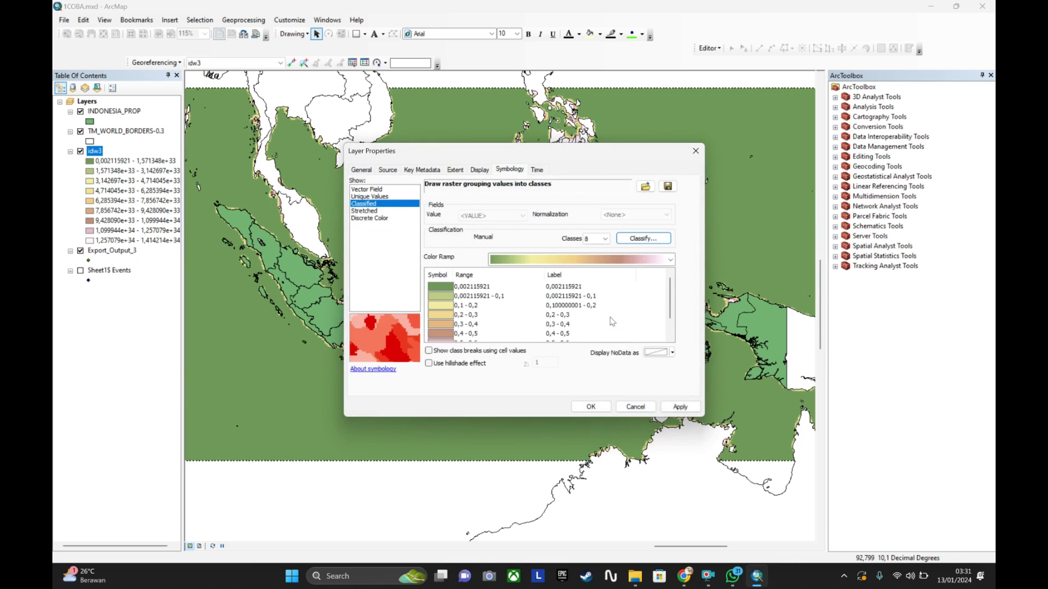
Step: Relabel the eight idw3 classes in order as < 0,1, 0,1, 0,2, 0,3, 0,4, 0,5, 0,6 and 0,7
{"action": "left_click", "coordinate": [575, 288]}
{"action": "key", "text": "BackSpace"}
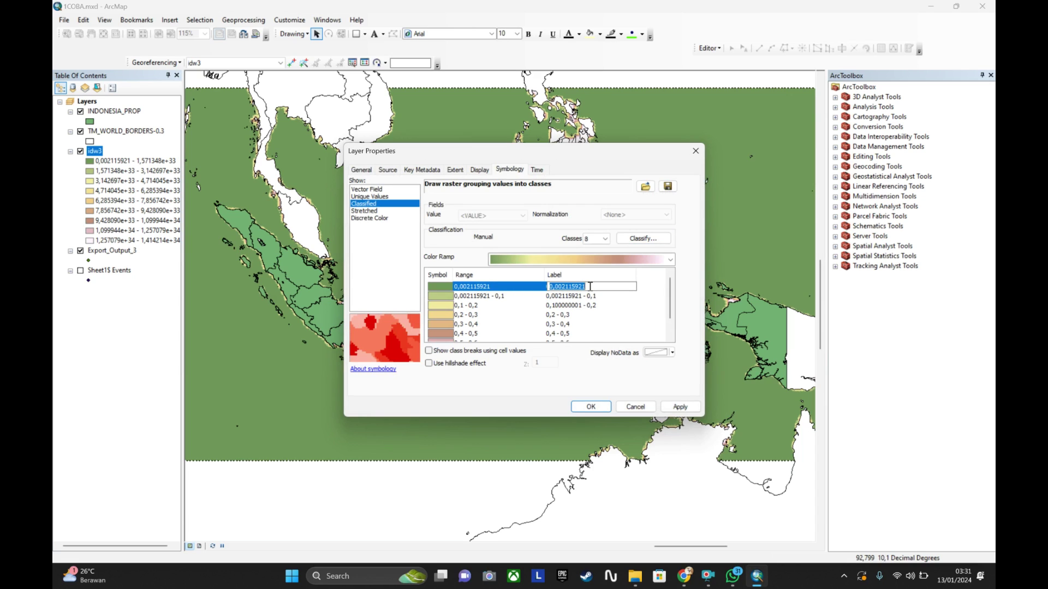
{"action": "type", "text": "< 0,1"}
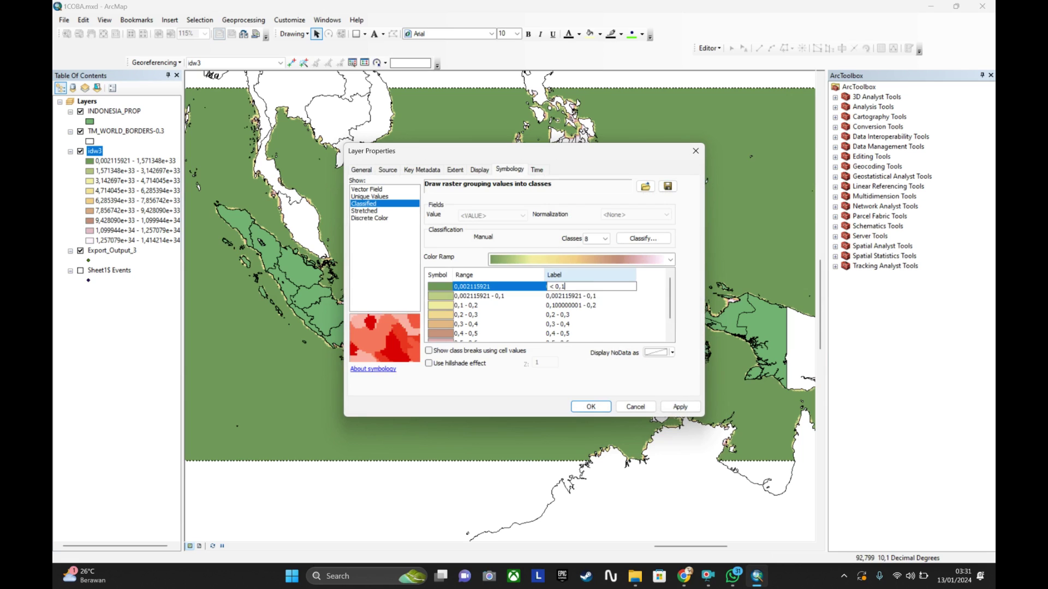
{"action": "key", "text": "Return"}
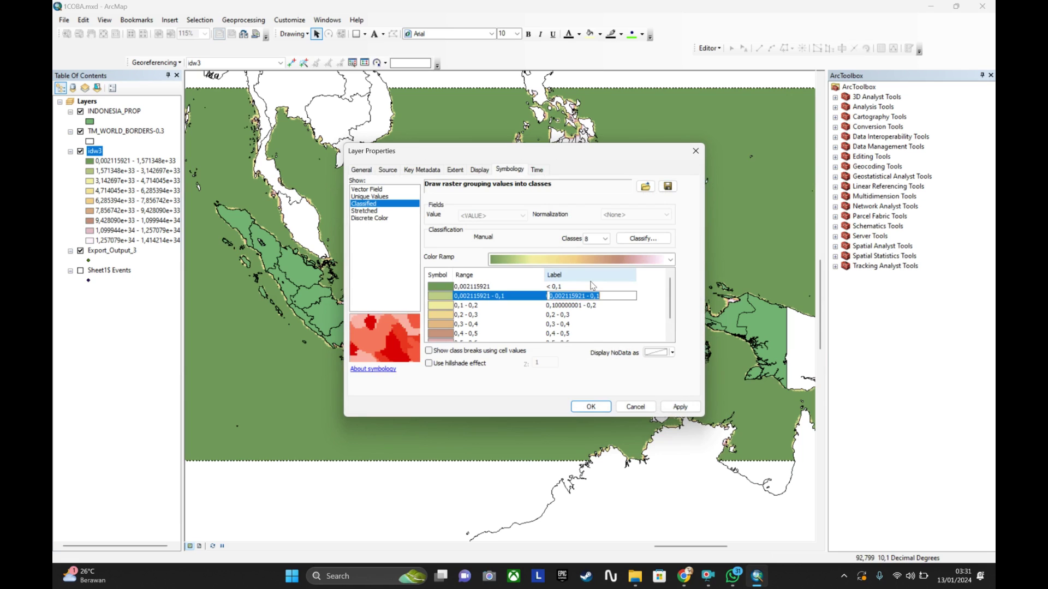
{"action": "type", "text": "0,1"}
{"action": "key", "text": "Return"}
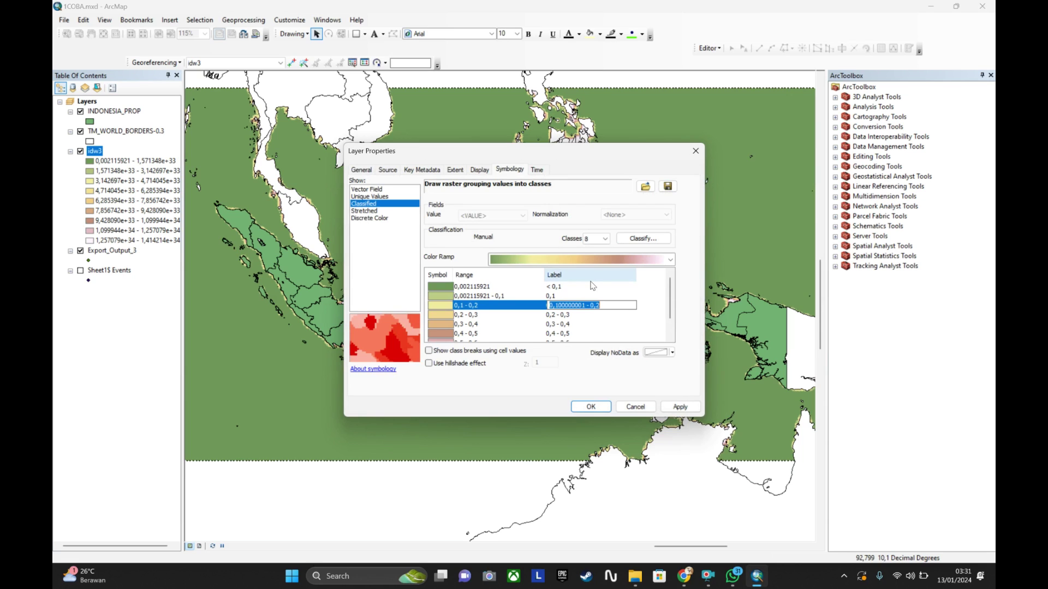
{"action": "type", "text": "-"}
{"action": "type", "text": ",2"}
{"action": "key", "text": "Return"}
{"action": "type", "text": "-"}
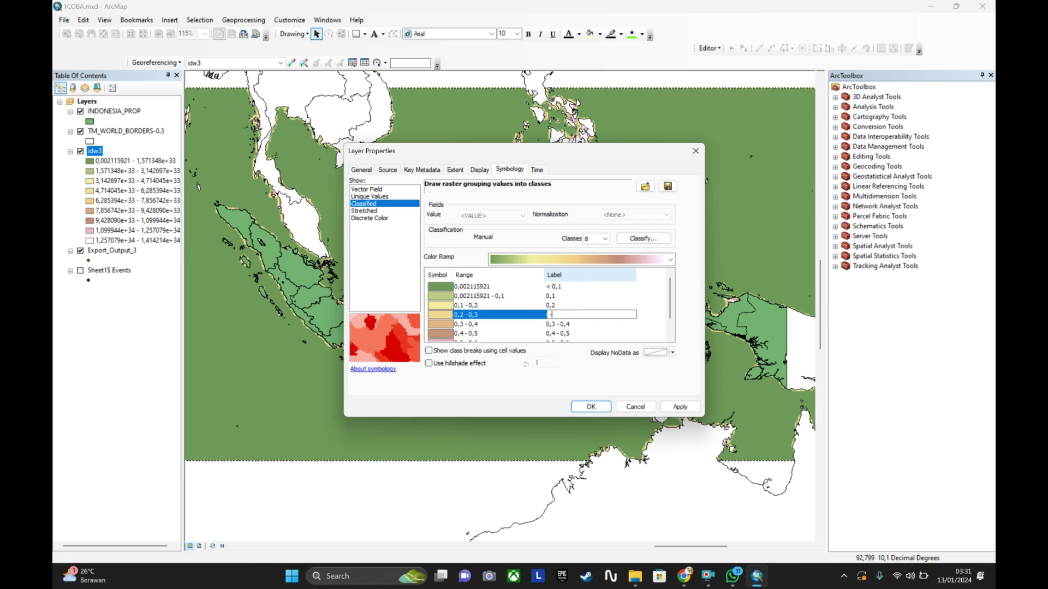
{"action": "type", "text": ",3"}
{"action": "key", "text": "Return"}
{"action": "type", "text": "0,4"}
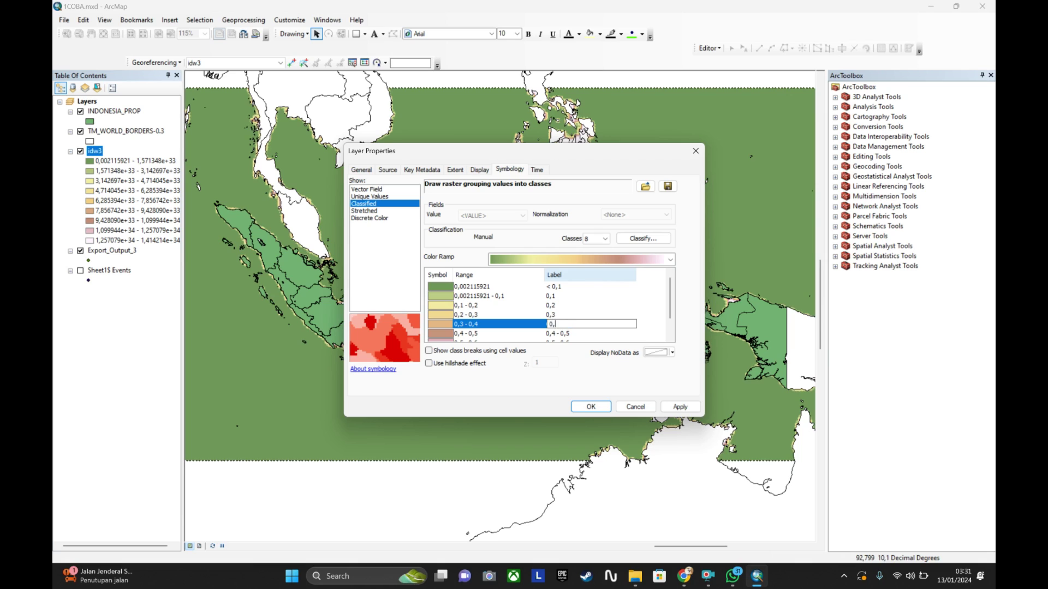
{"action": "key", "text": "Return"}
{"action": "type", "text": "0"}
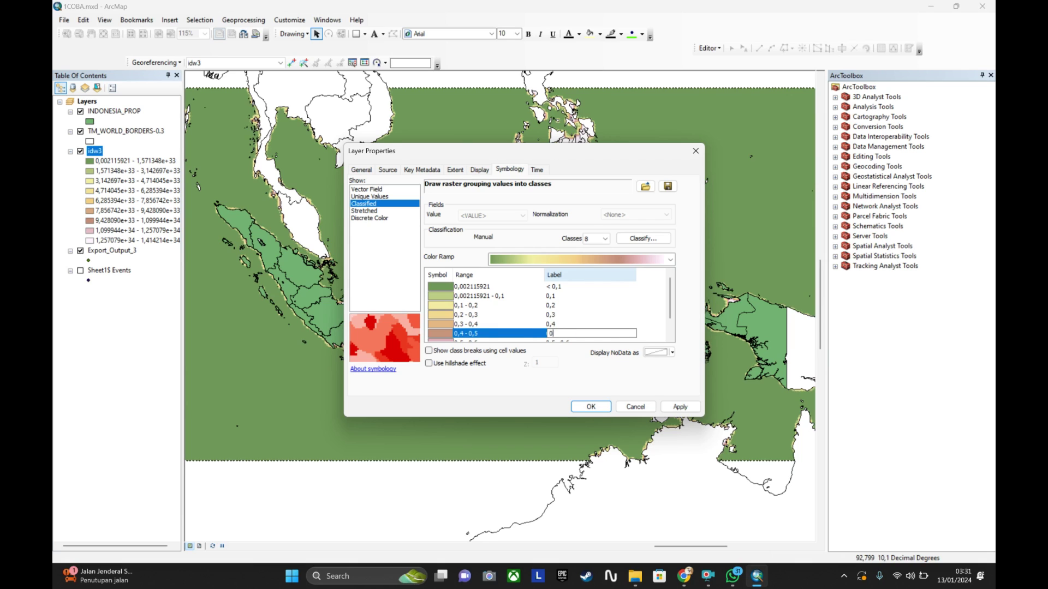
{"action": "type", "text": ",5"}
{"action": "key", "text": "Return"}
{"action": "type", "text": "0"}
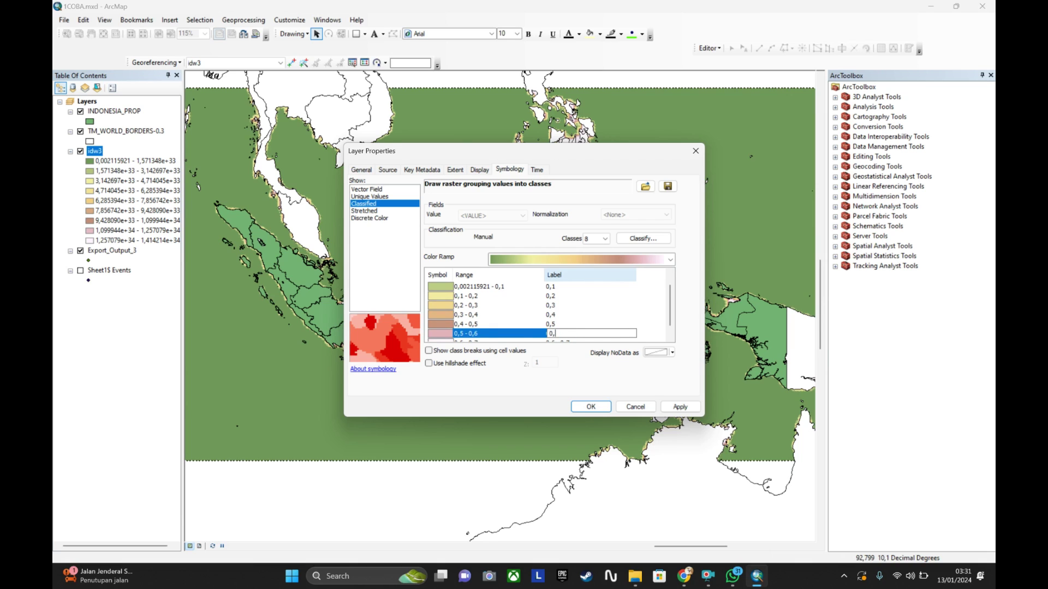
{"action": "type", "text": ",6"}
{"action": "key", "text": "Return"}
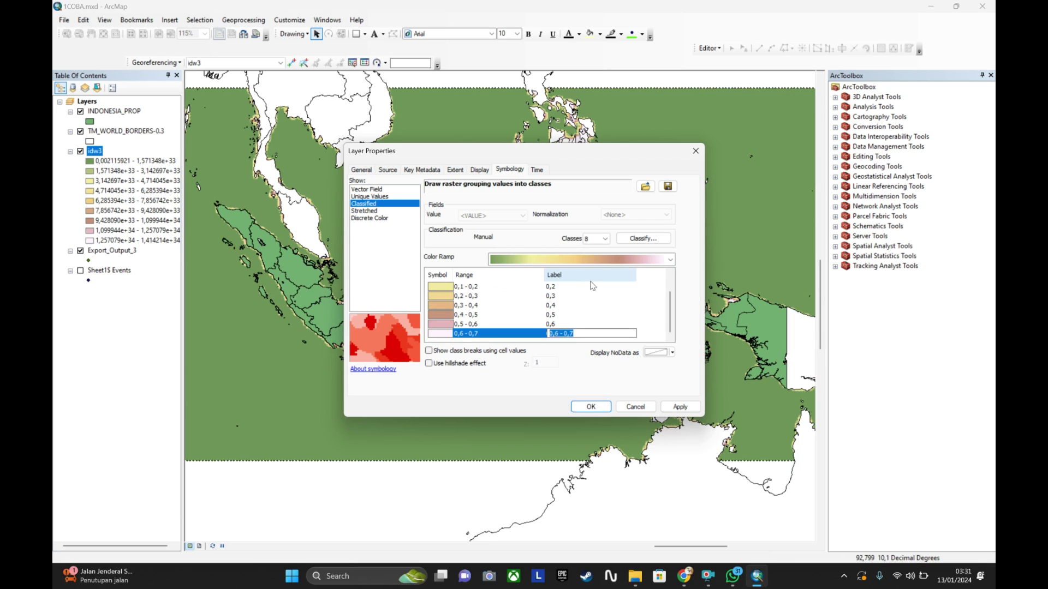
{"action": "type", "text": "0,7"}
{"action": "key", "text": "Return"}
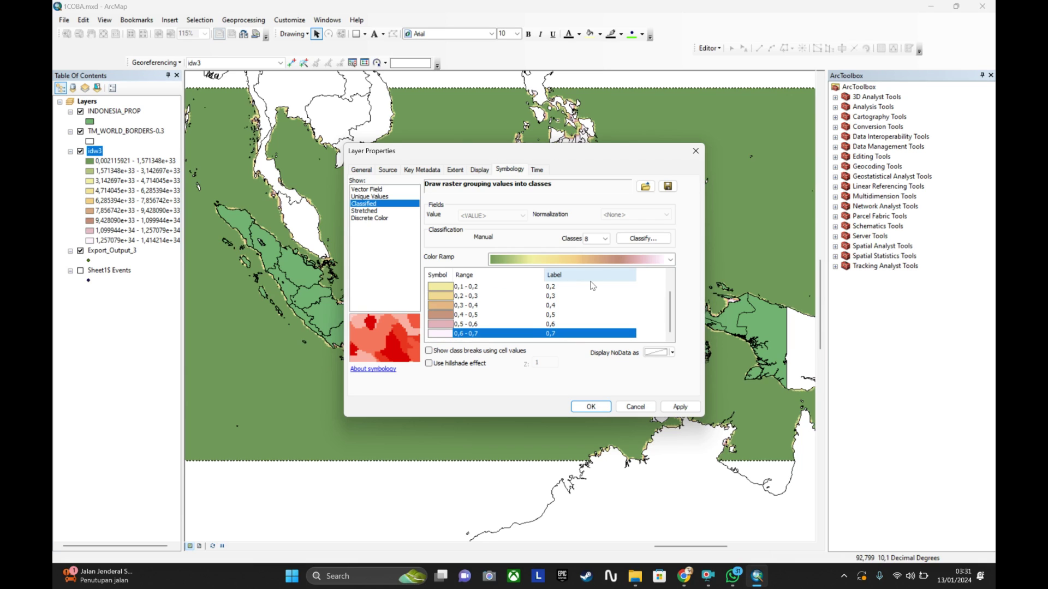
Step: Give the idw3 classes the blue-yellow-red color ramp and apply the symbology to the map
{"action": "left_click", "coordinate": [671, 260]}
{"action": "scroll", "coordinate": [591, 326], "scroll_direction": "up", "scroll_amount": 5}
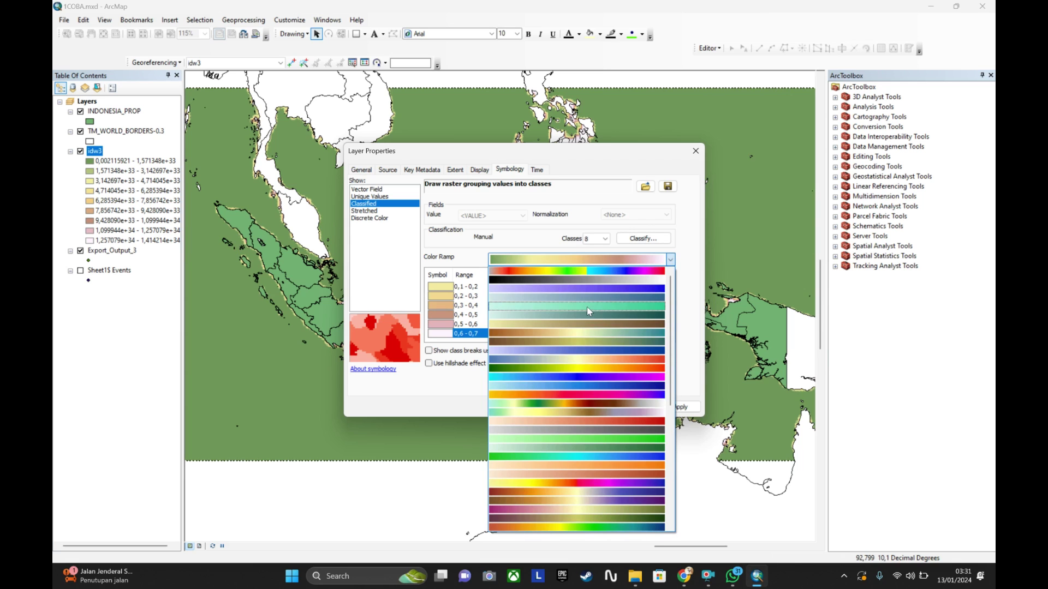
{"action": "left_click", "coordinate": [593, 359]}
{"action": "left_click", "coordinate": [677, 407]}
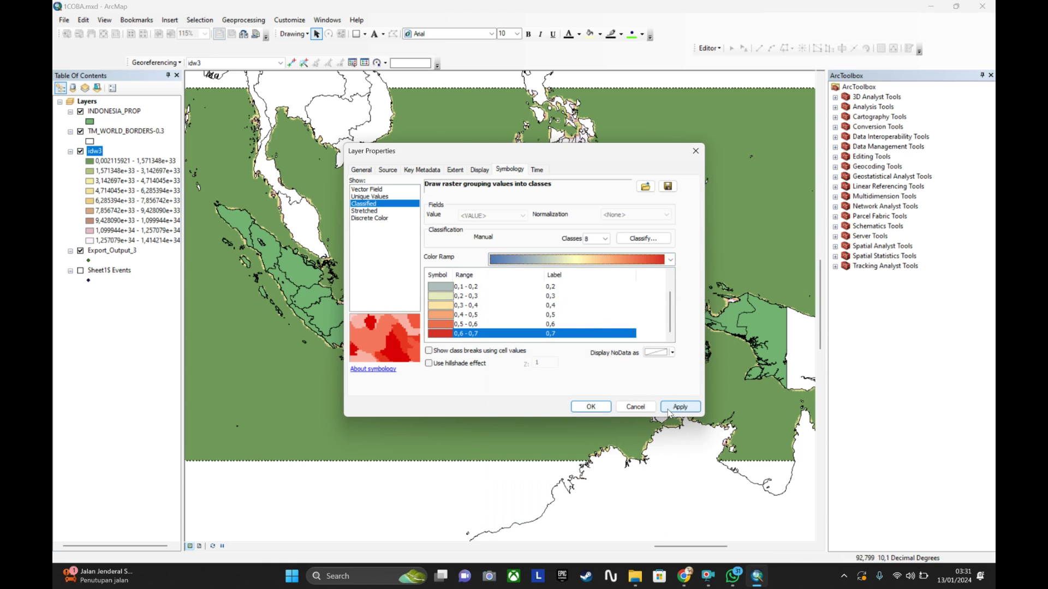
{"action": "left_click", "coordinate": [591, 407]}
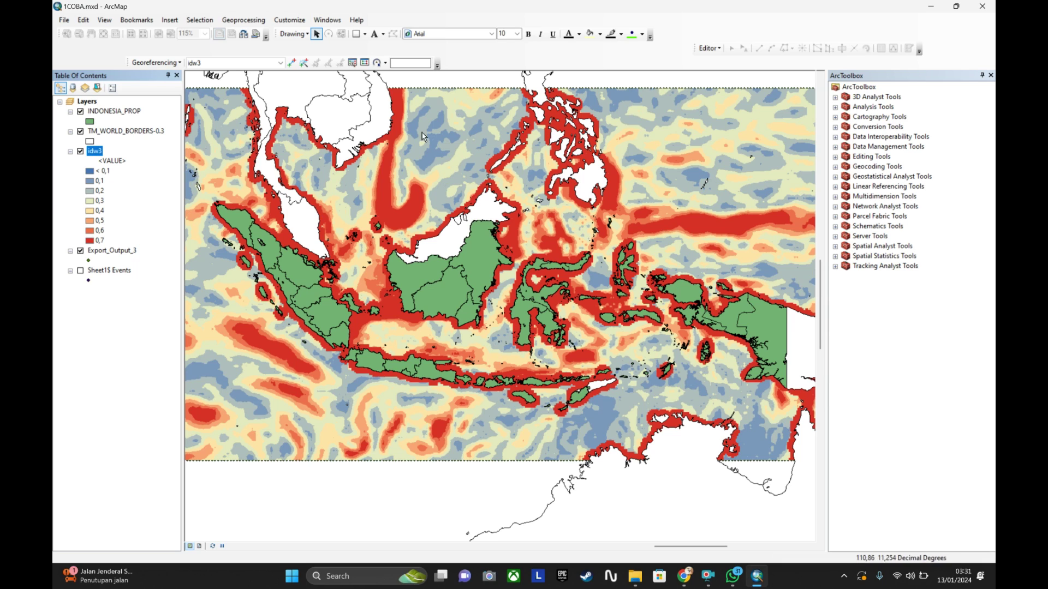
Step: Move Export_Output_3 above idw3 in the layer order and open its symbology settings
{"action": "left_click", "coordinate": [133, 303]}
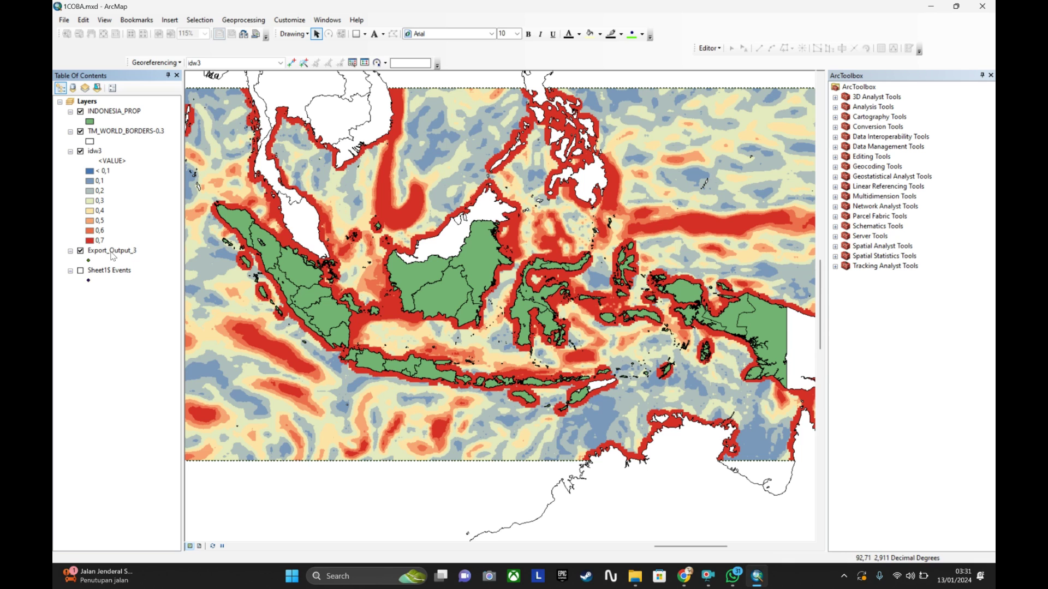
{"action": "left_click_drag", "start_coordinate": [113, 256], "coordinate": [126, 152]}
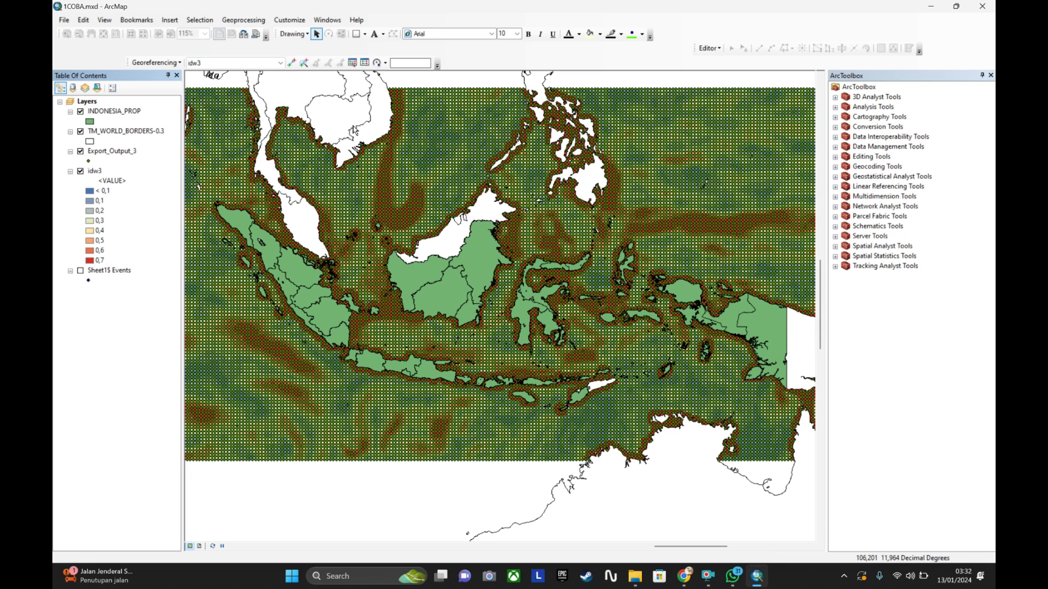
{"action": "left_click", "coordinate": [100, 153]}
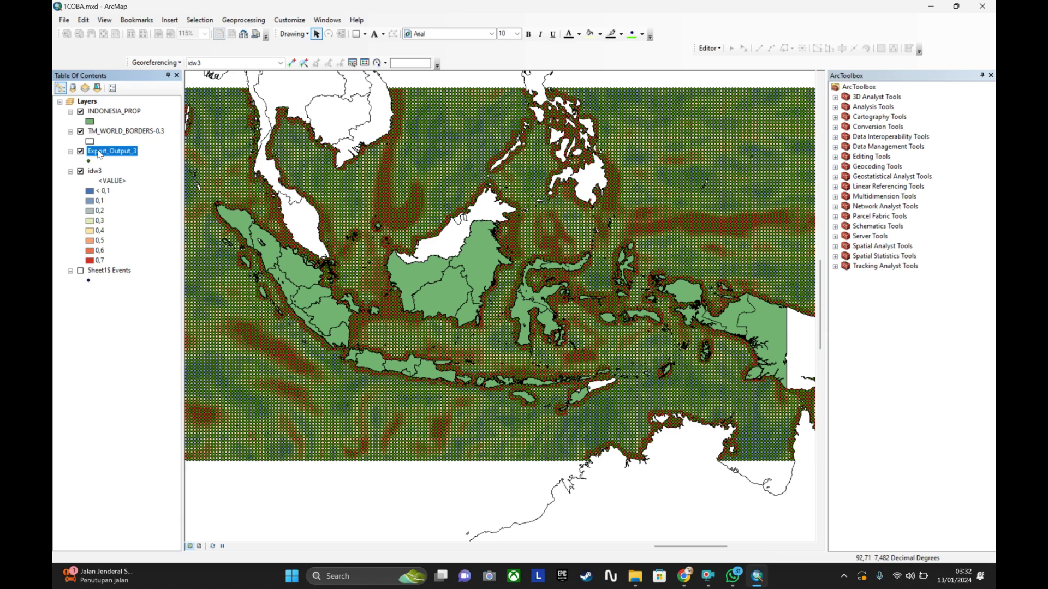
{"action": "right_click", "coordinate": [99, 153]}
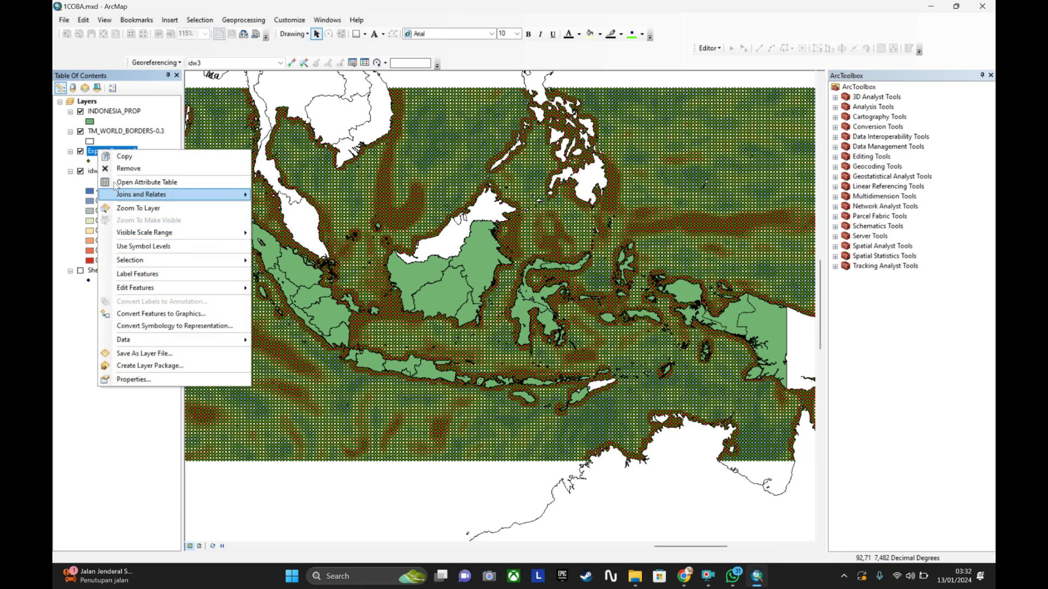
{"action": "left_click", "coordinate": [162, 383]}
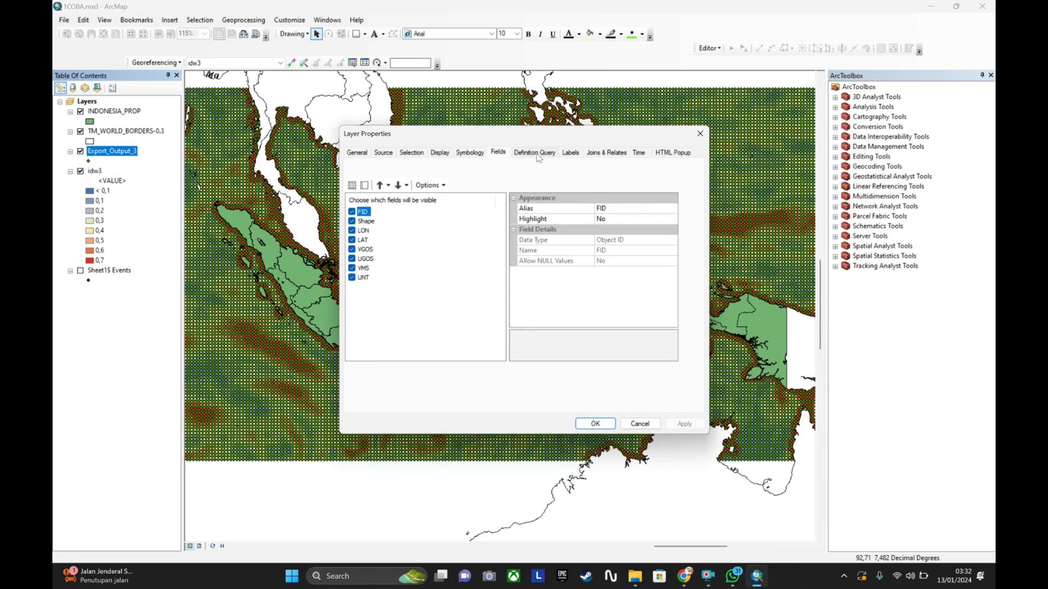
{"action": "left_click", "coordinate": [471, 153]}
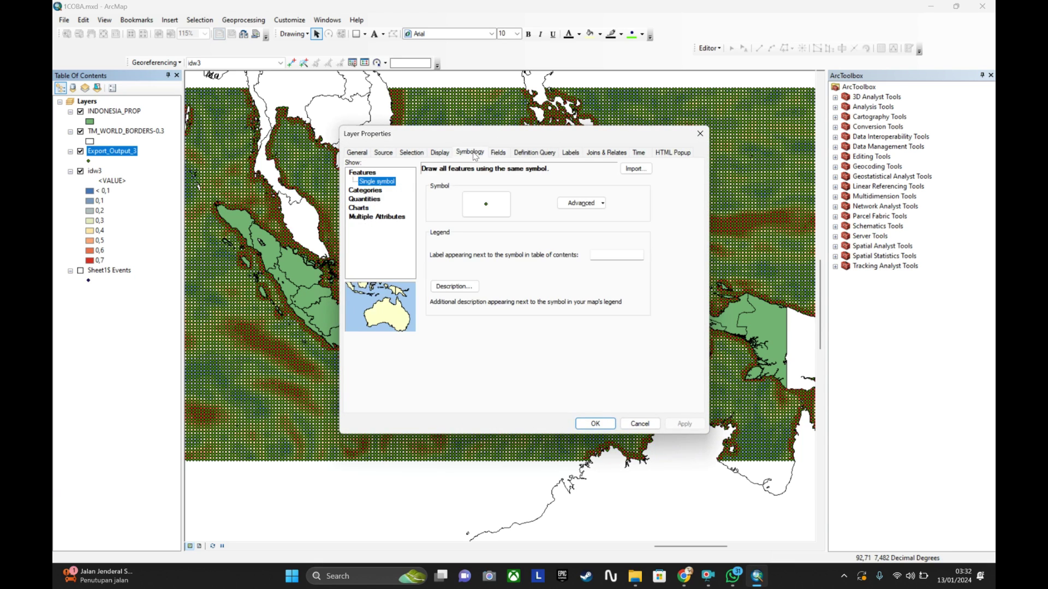
Step: Symbolize Export_Output_3 with graduated symbols using UNT as the value field, accepting the sample size limit
{"action": "left_click", "coordinate": [376, 199]}
{"action": "left_click", "coordinate": [385, 208]}
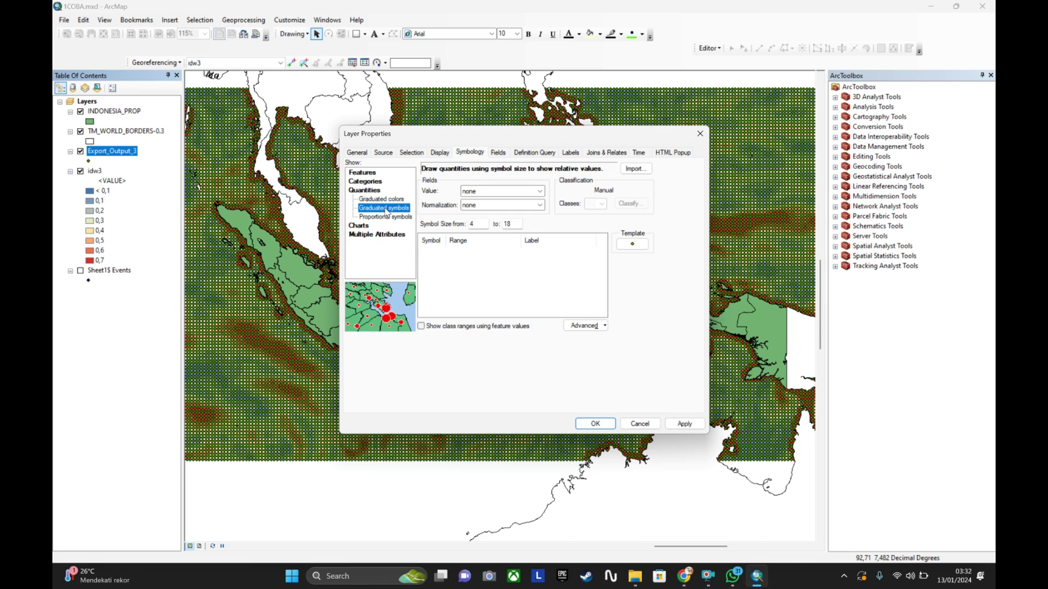
{"action": "left_click", "coordinate": [540, 191]}
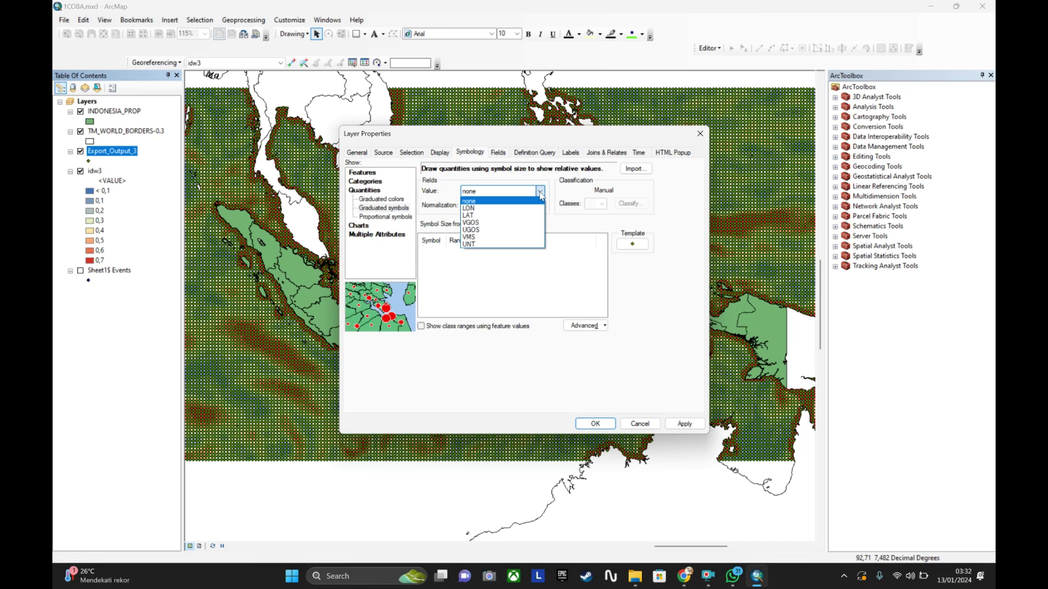
{"action": "left_click", "coordinate": [516, 244]}
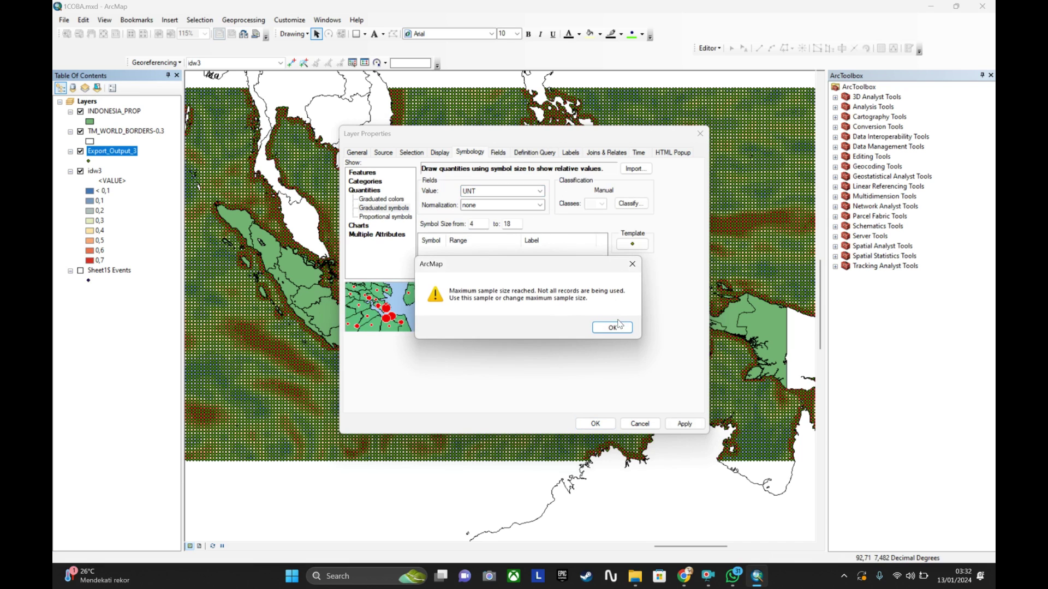
{"action": "left_click", "coordinate": [612, 328]}
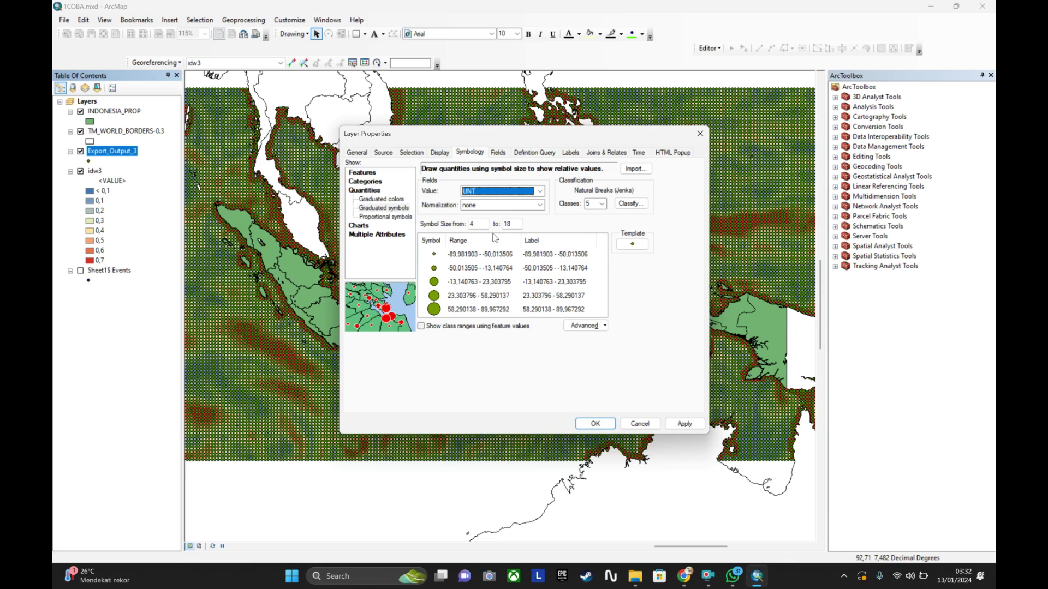
Step: Set the graduated symbol size range from 4 to 4 and change the template symbol's type to Character Marker Symbol
{"action": "double_click", "coordinate": [520, 226]}
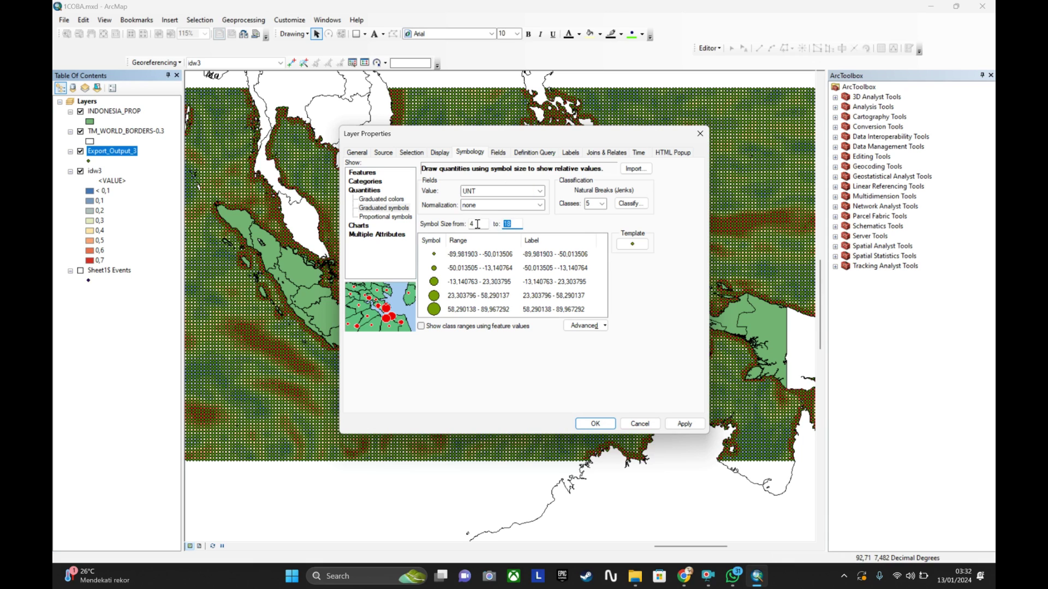
{"action": "type", "text": "4"}
{"action": "left_click", "coordinate": [636, 246]}
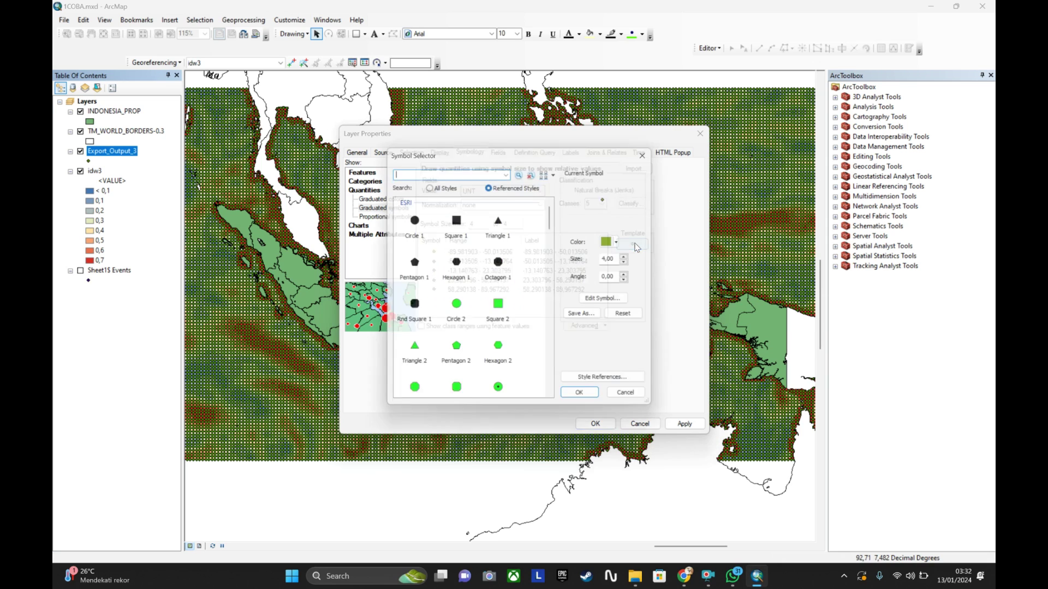
{"action": "left_click", "coordinate": [614, 303]}
{"action": "left_click", "coordinate": [502, 187]}
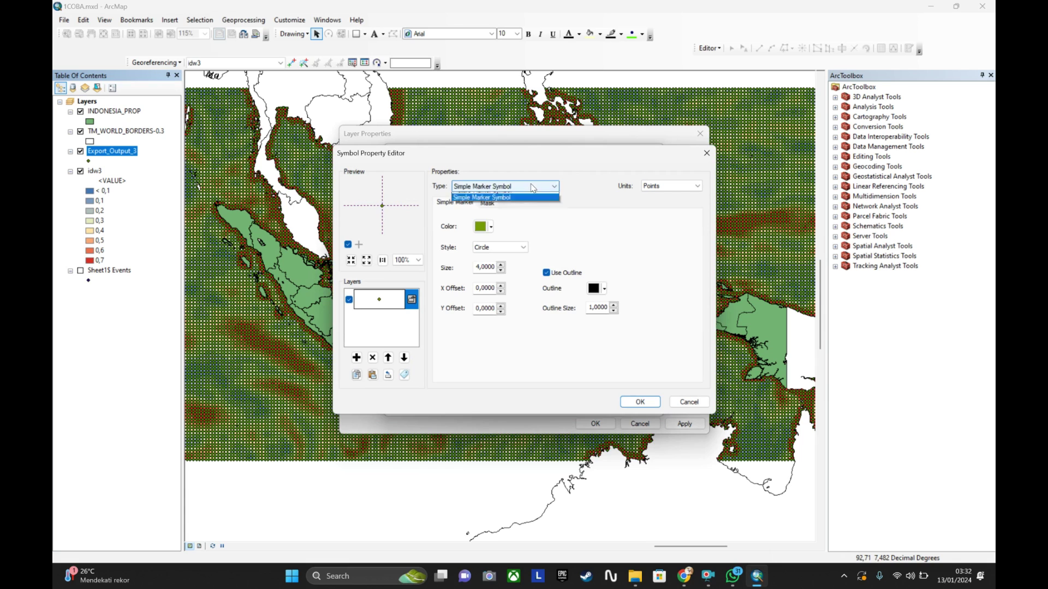
{"action": "left_click", "coordinate": [523, 226]}
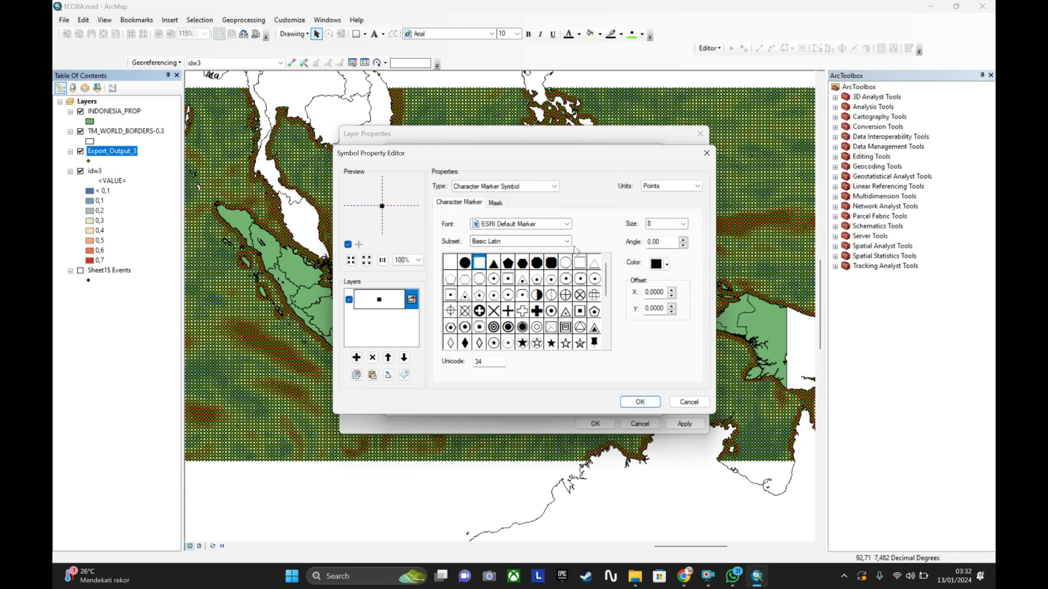
Step: Use the ESRI Cartography arrow with Unicode 177 as the template marker and apply it to the UNT classes
{"action": "left_click", "coordinate": [565, 224]}
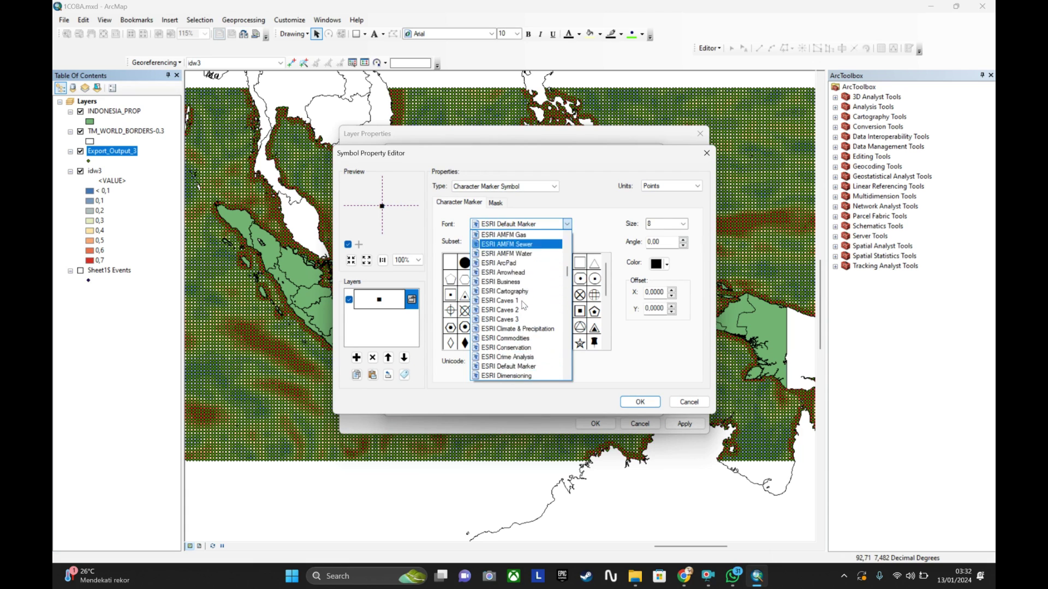
{"action": "left_click", "coordinate": [525, 254]}
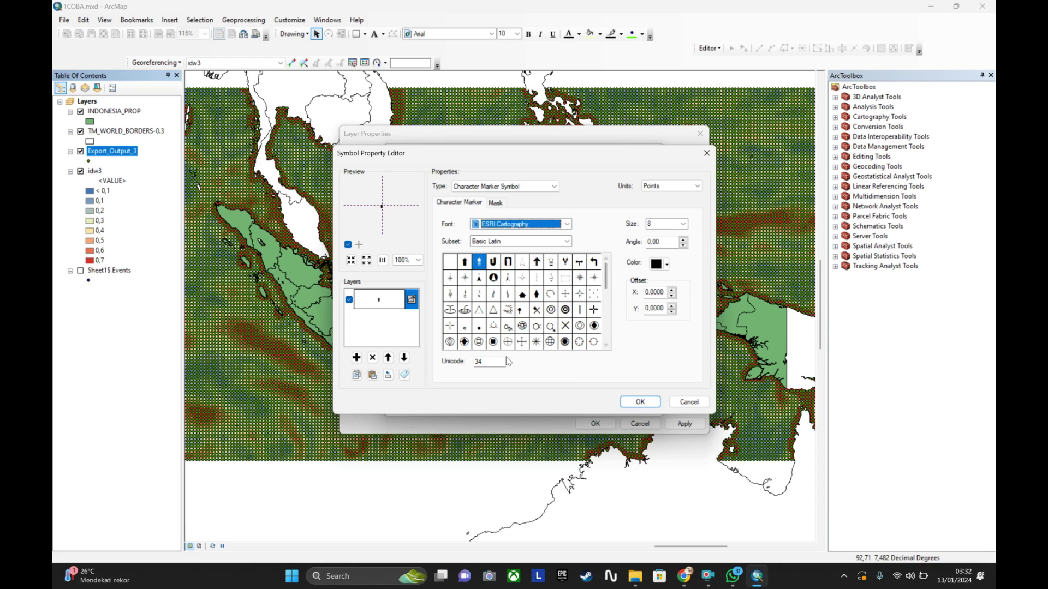
{"action": "double_click", "coordinate": [486, 362]}
{"action": "type", "text": "177"}
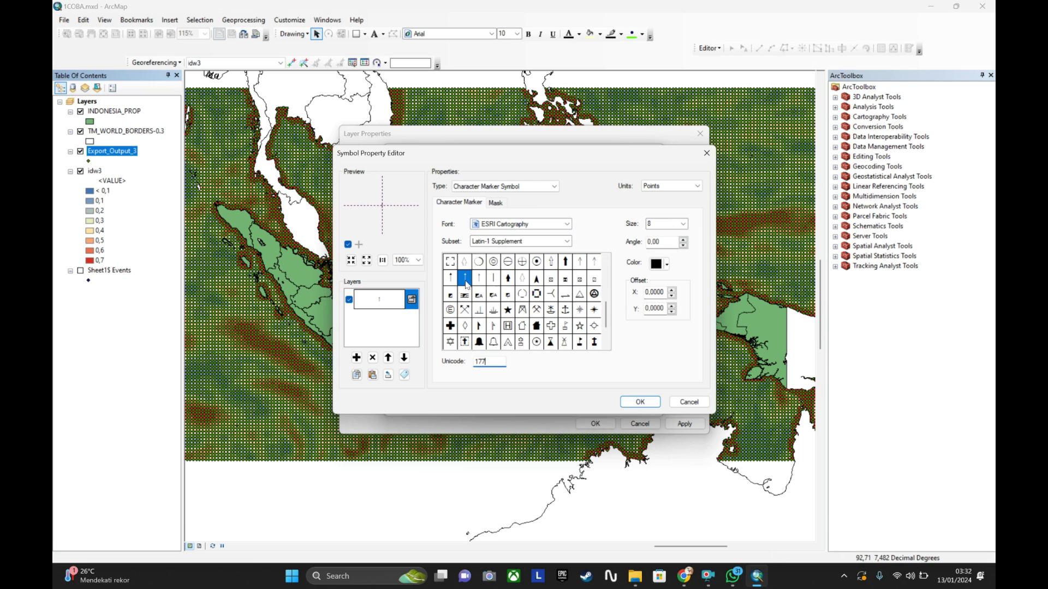
{"action": "left_click", "coordinate": [636, 403]}
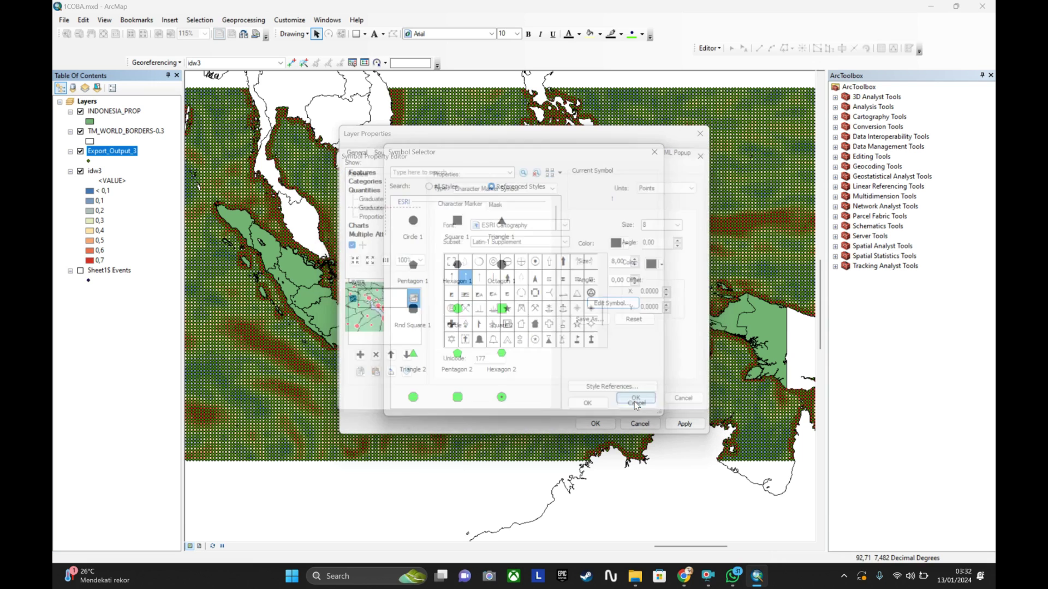
{"action": "left_click", "coordinate": [592, 405]}
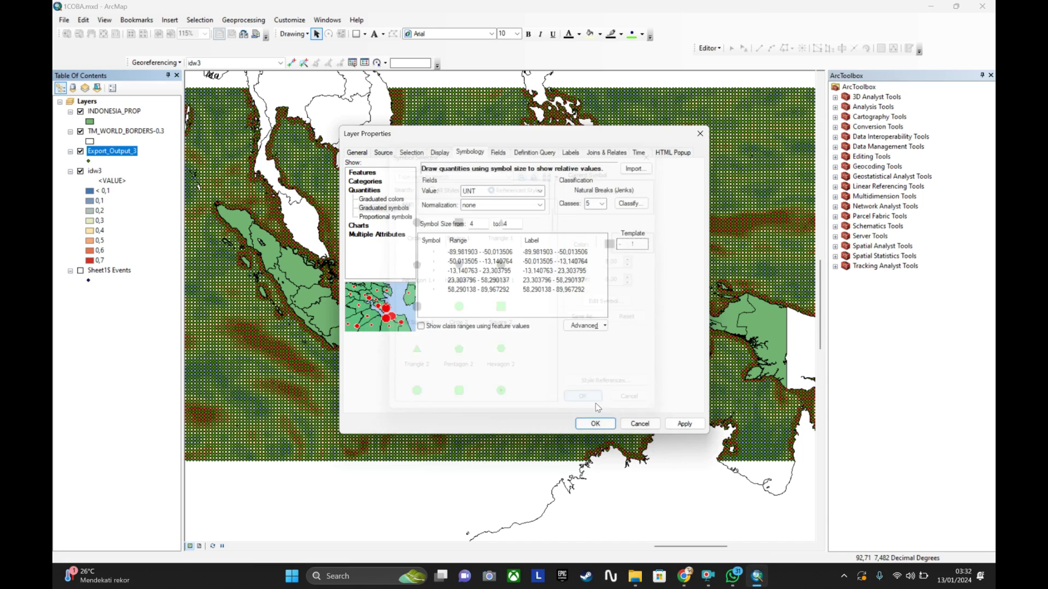
{"action": "left_click", "coordinate": [676, 424]}
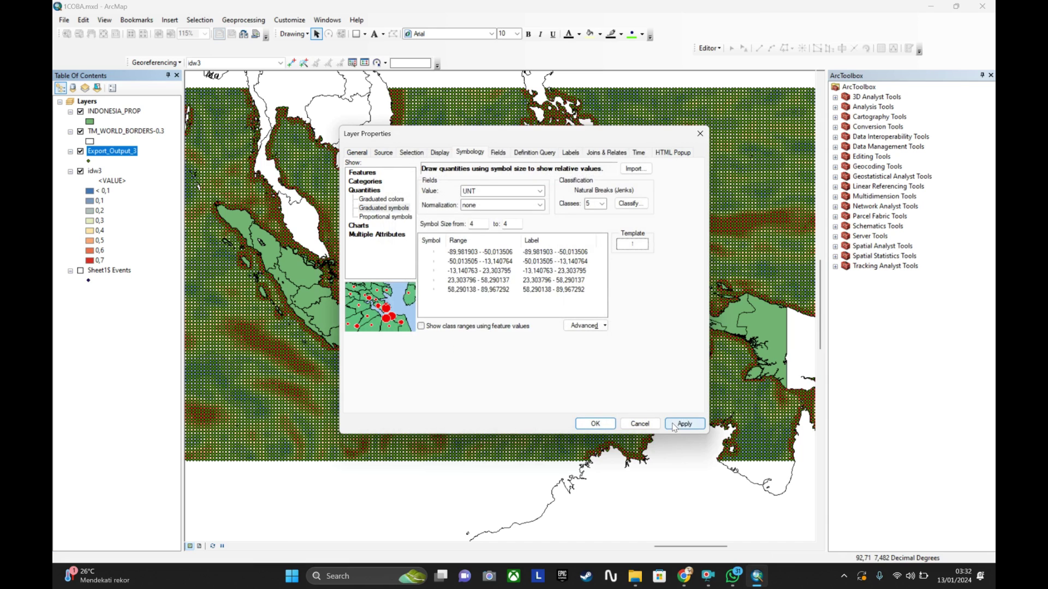
Step: Divide UNT into 8 classes, rotate the arrows by the UNT field in Geographic style, and apply the symbology
{"action": "left_click", "coordinate": [603, 205]}
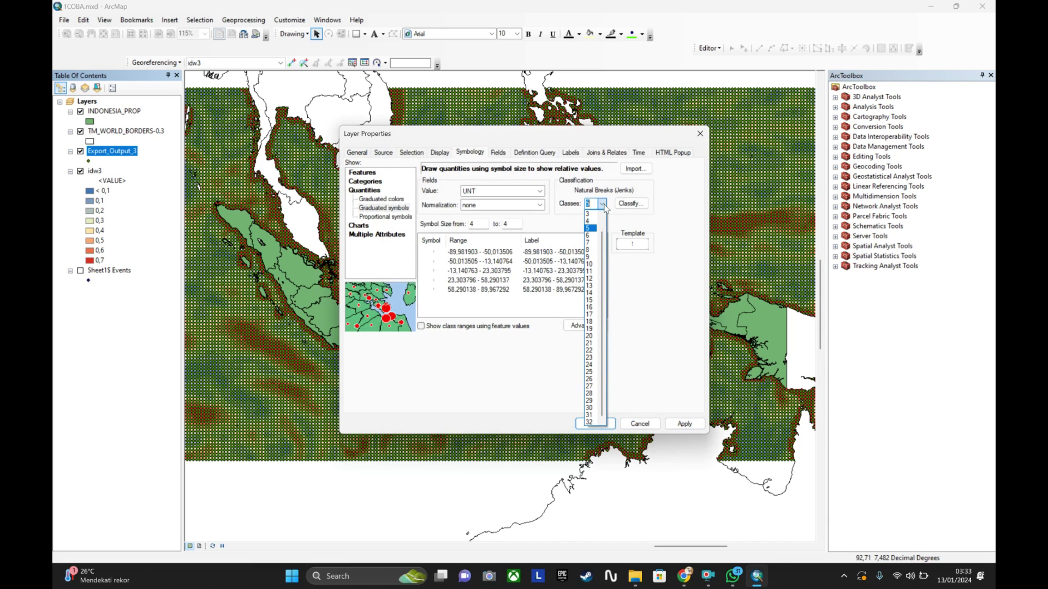
{"action": "left_click", "coordinate": [591, 250]}
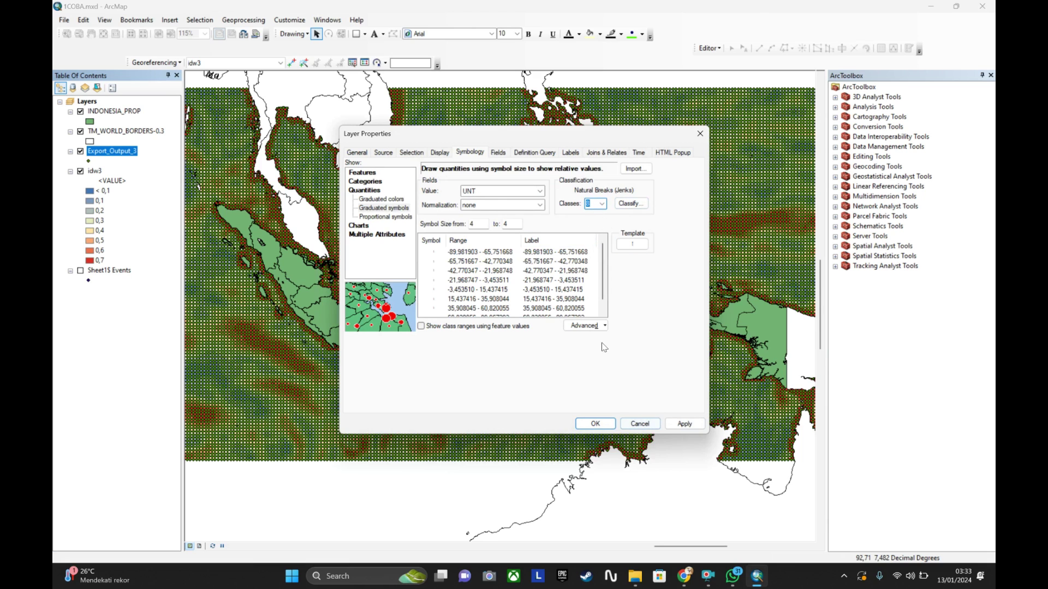
{"action": "left_click", "coordinate": [599, 325]}
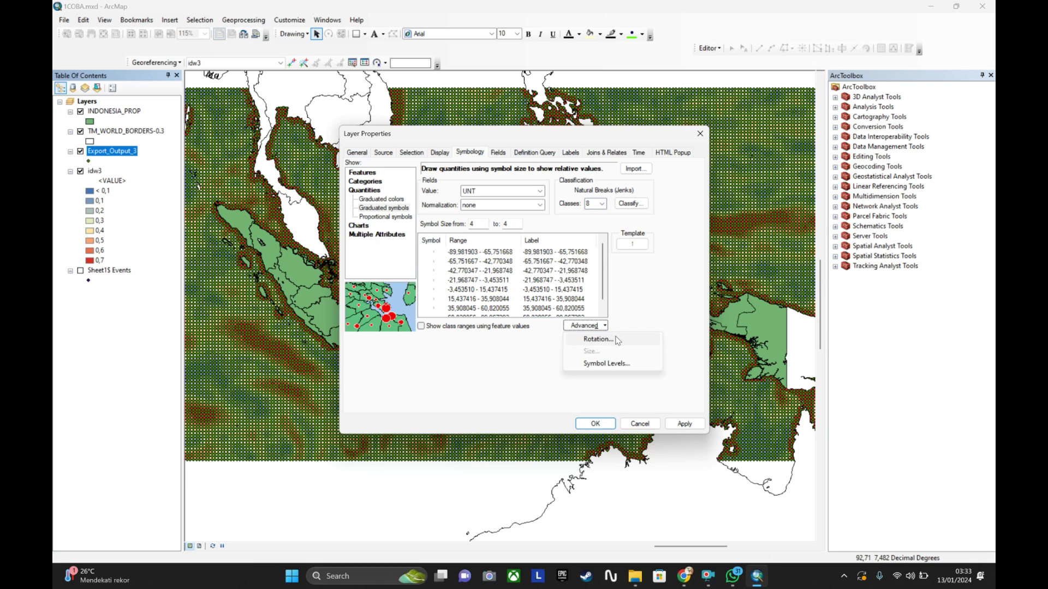
{"action": "left_click", "coordinate": [617, 340]}
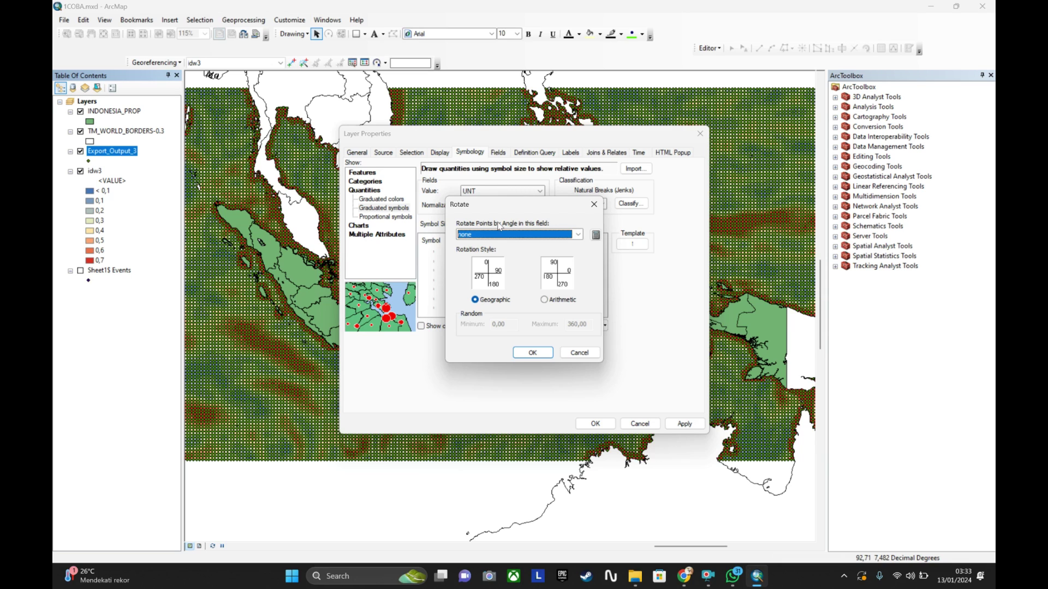
{"action": "left_click", "coordinate": [577, 235]}
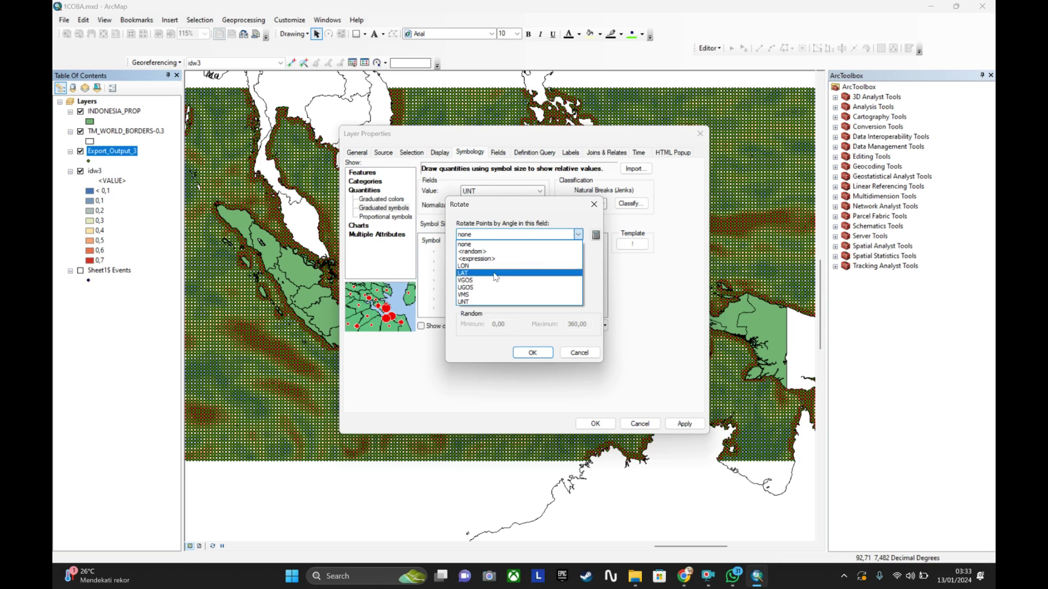
{"action": "left_click", "coordinate": [494, 303]}
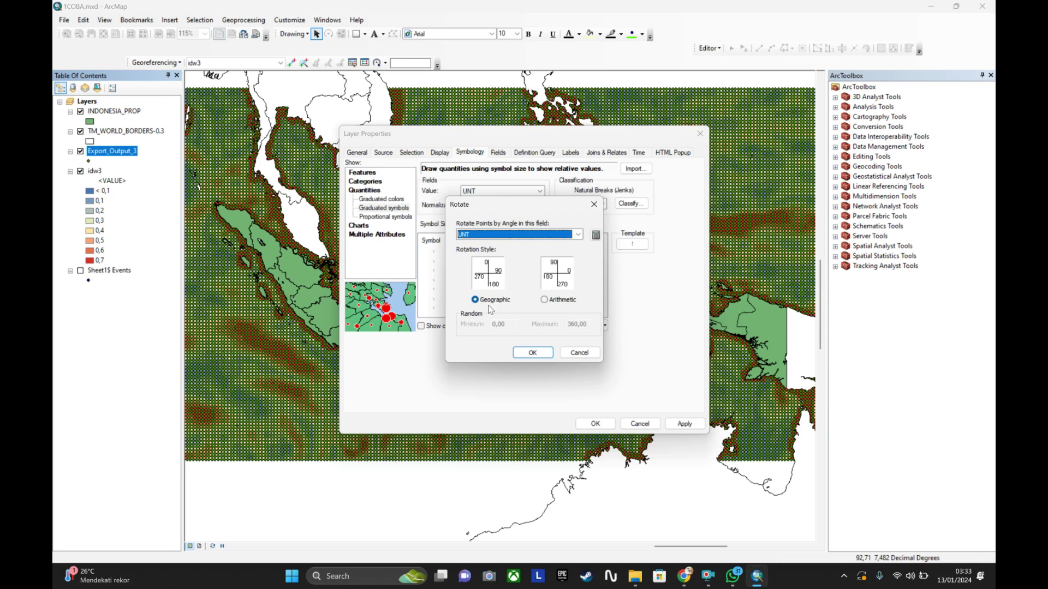
{"action": "left_click", "coordinate": [532, 353]}
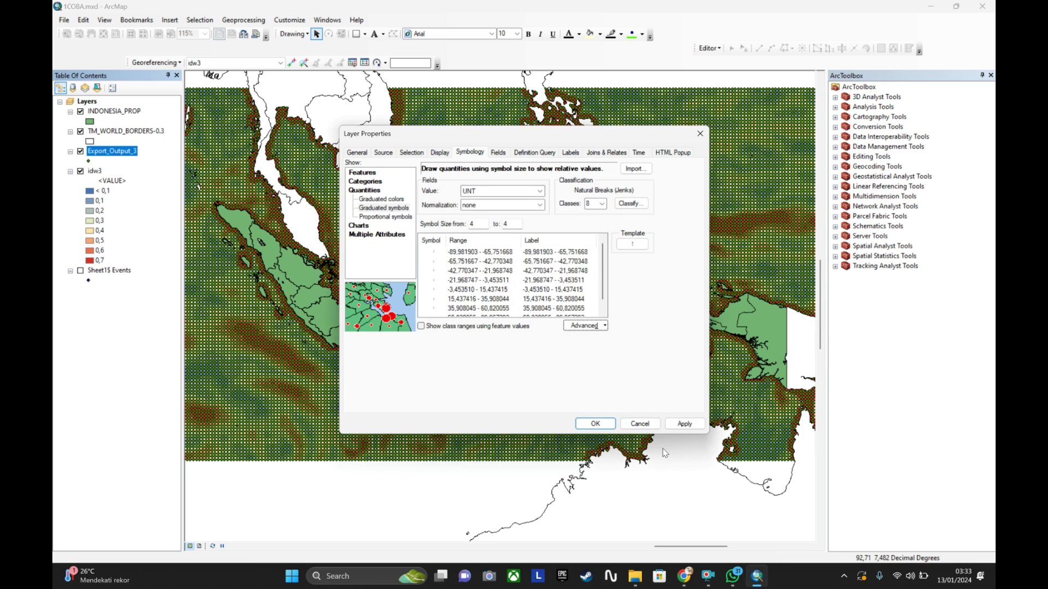
{"action": "left_click", "coordinate": [685, 425]}
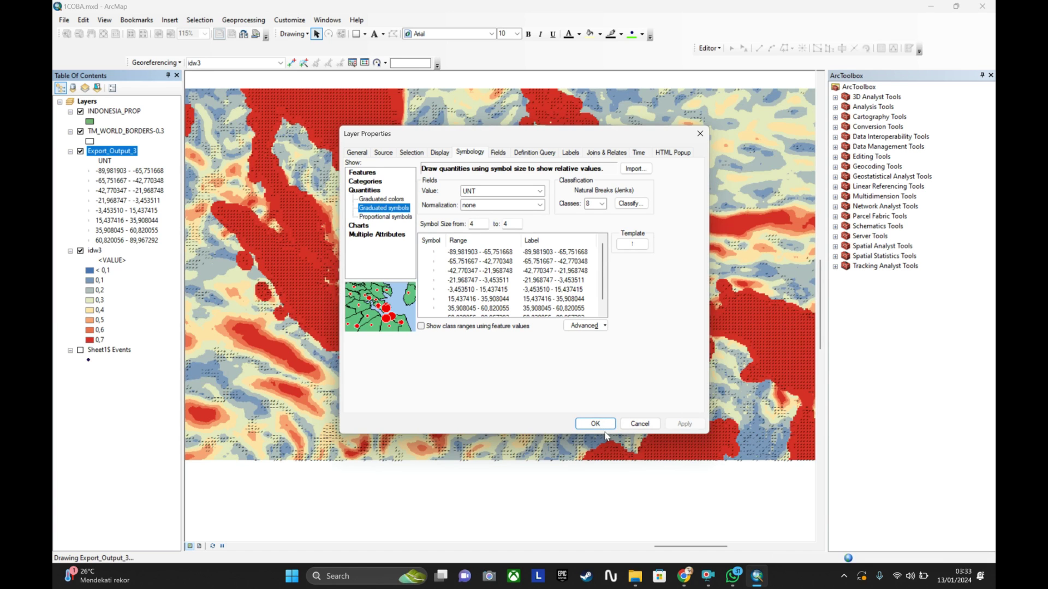
{"action": "left_click", "coordinate": [598, 424]}
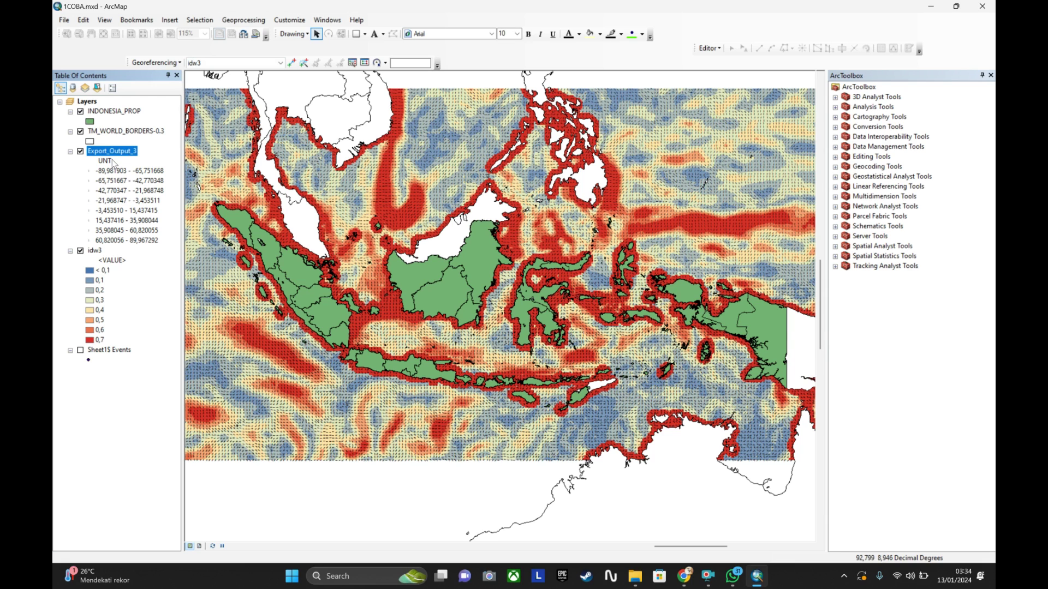
Step: Review the Export_Output_3 layer properties, including its joins, display, general and symbology settings
{"action": "right_click", "coordinate": [126, 155]}
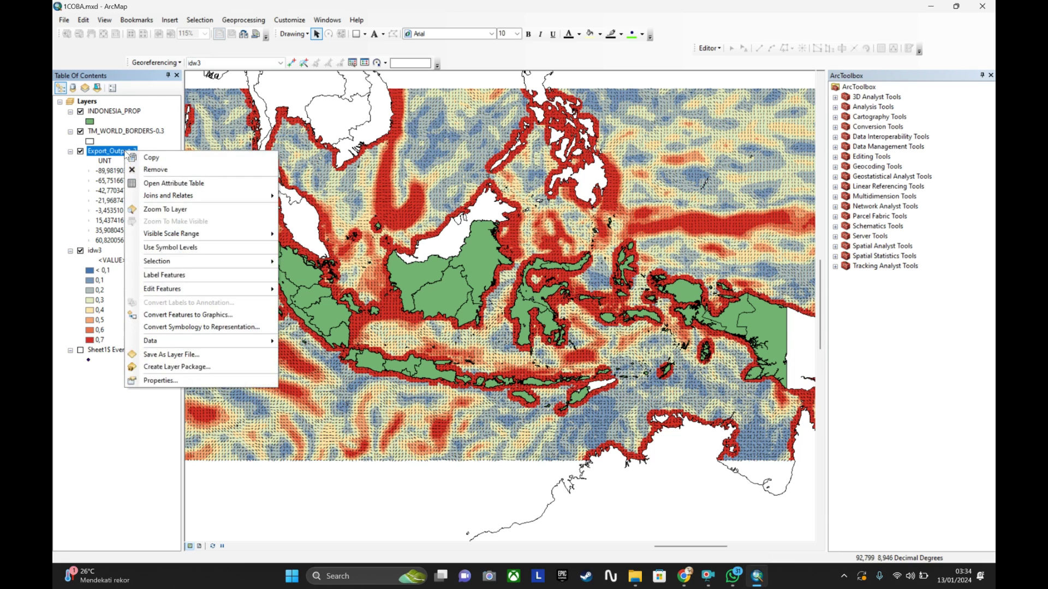
{"action": "left_click", "coordinate": [183, 383]}
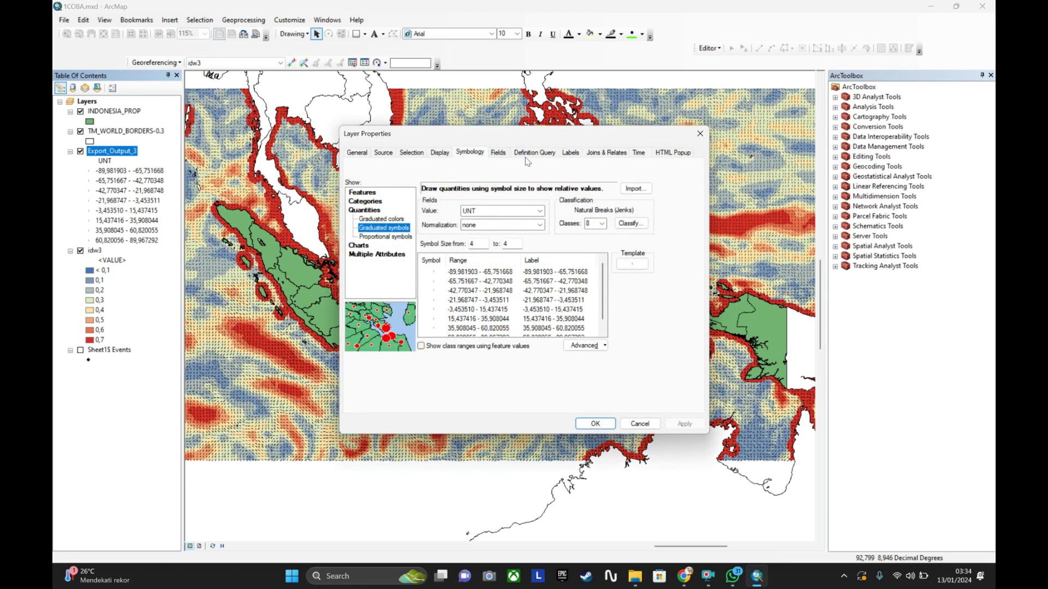
{"action": "left_click", "coordinate": [570, 152]}
{"action": "left_click", "coordinate": [596, 157]}
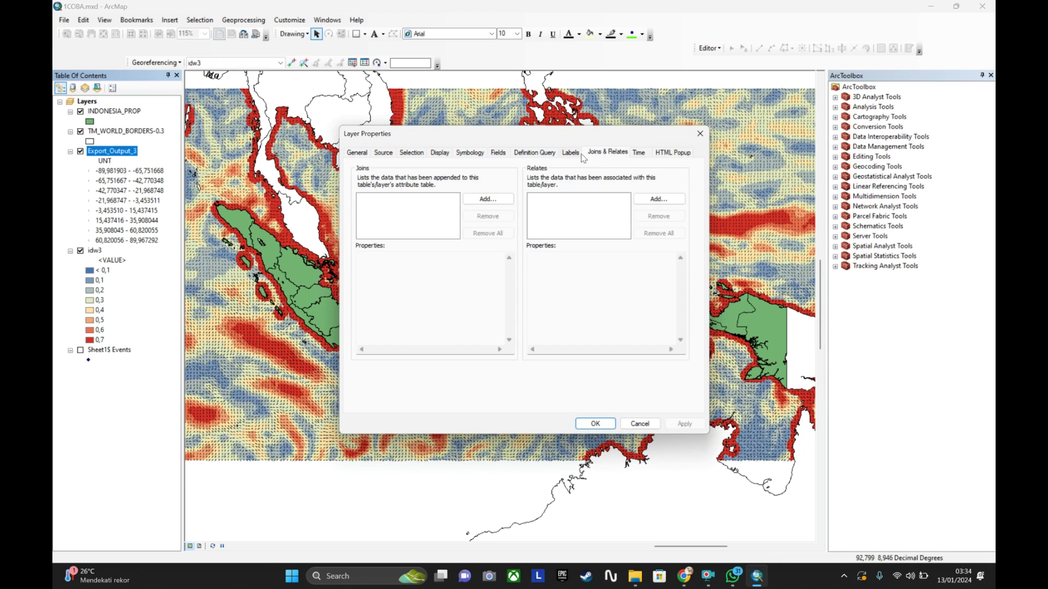
{"action": "left_click", "coordinate": [547, 156]}
{"action": "left_click", "coordinate": [419, 155]}
{"action": "left_click", "coordinate": [437, 156]}
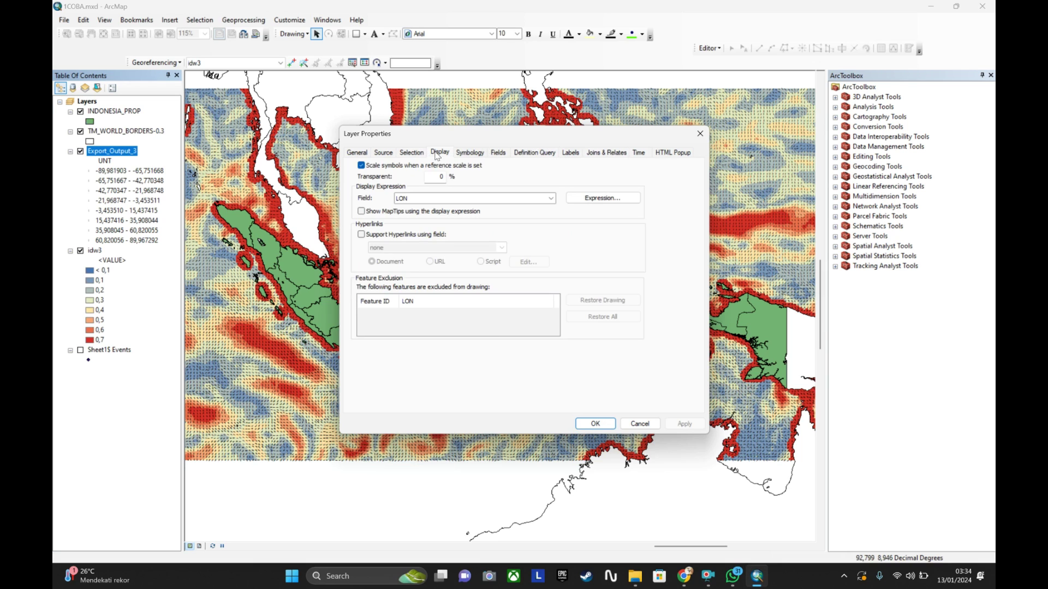
{"action": "left_click", "coordinate": [412, 152]}
{"action": "left_click", "coordinate": [357, 152]}
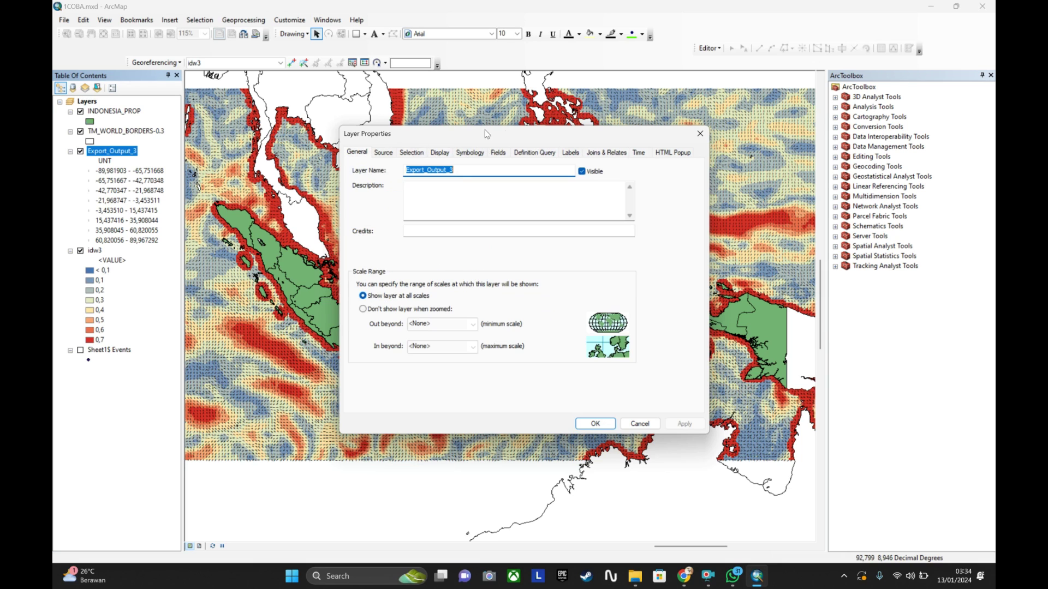
{"action": "left_click", "coordinate": [489, 152]}
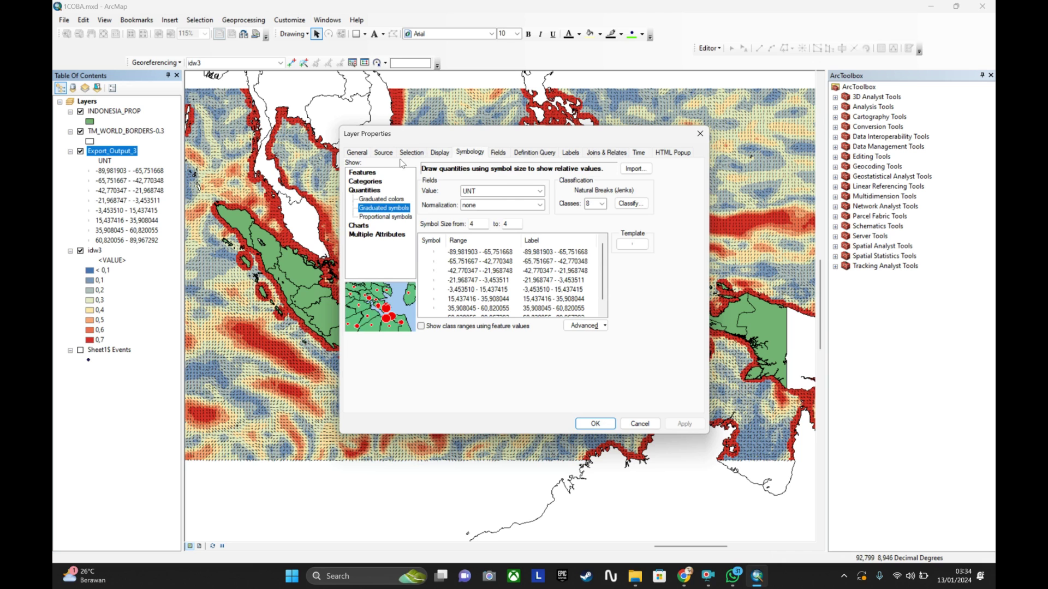
{"action": "left_click", "coordinate": [701, 134]}
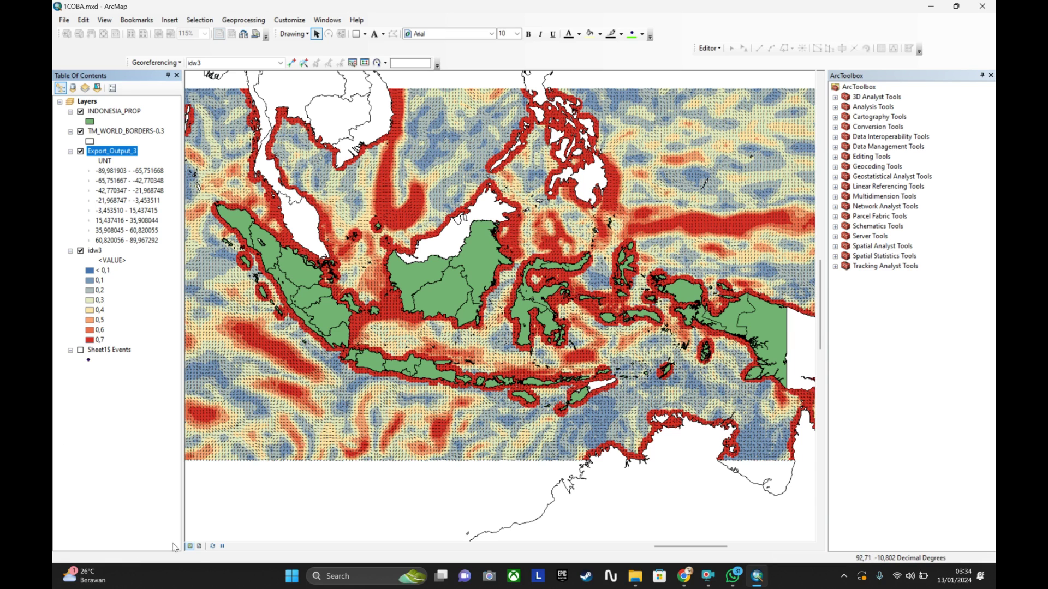
Step: Switch to the layout view of the Marine Data Indicator Map and check its page elements
{"action": "left_click", "coordinate": [198, 546]}
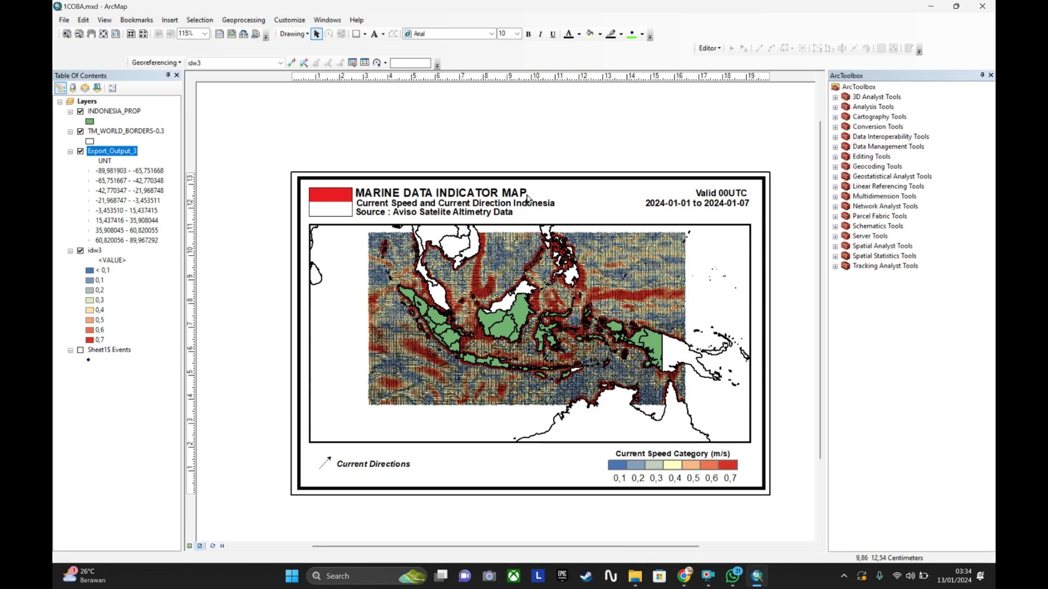
{"action": "left_click", "coordinate": [734, 247]}
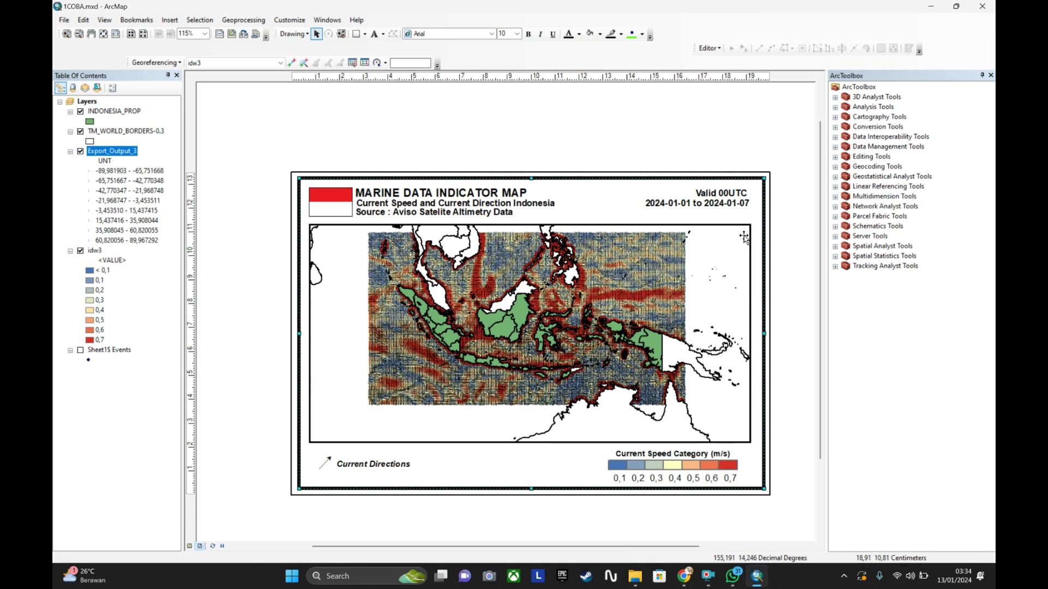
{"action": "left_click", "coordinate": [788, 208]}
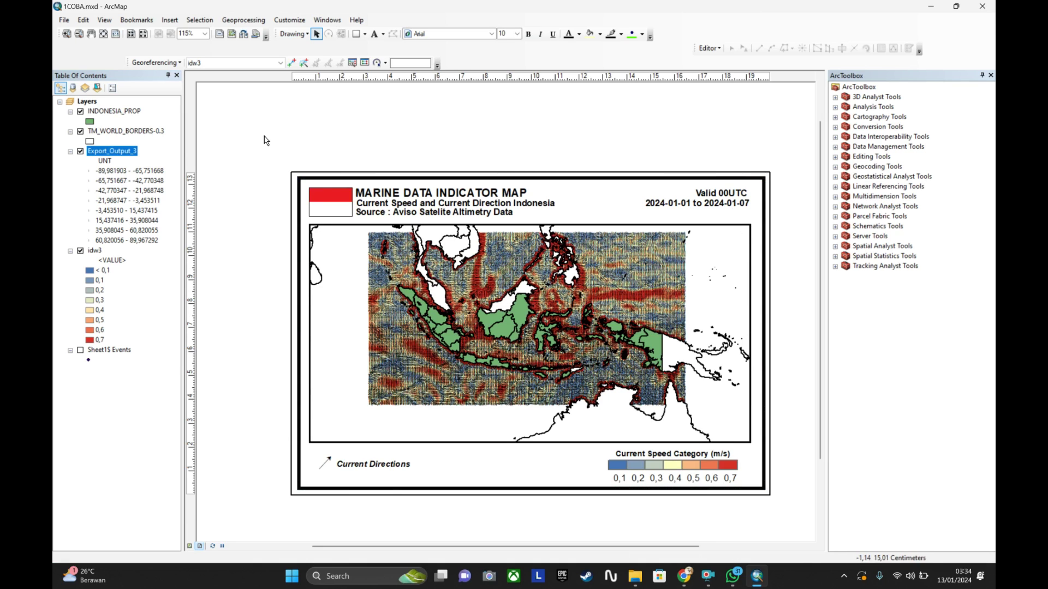
{"action": "left_click_drag", "start_coordinate": [263, 141], "coordinate": [806, 552]}
{"action": "left_click", "coordinate": [811, 407]}
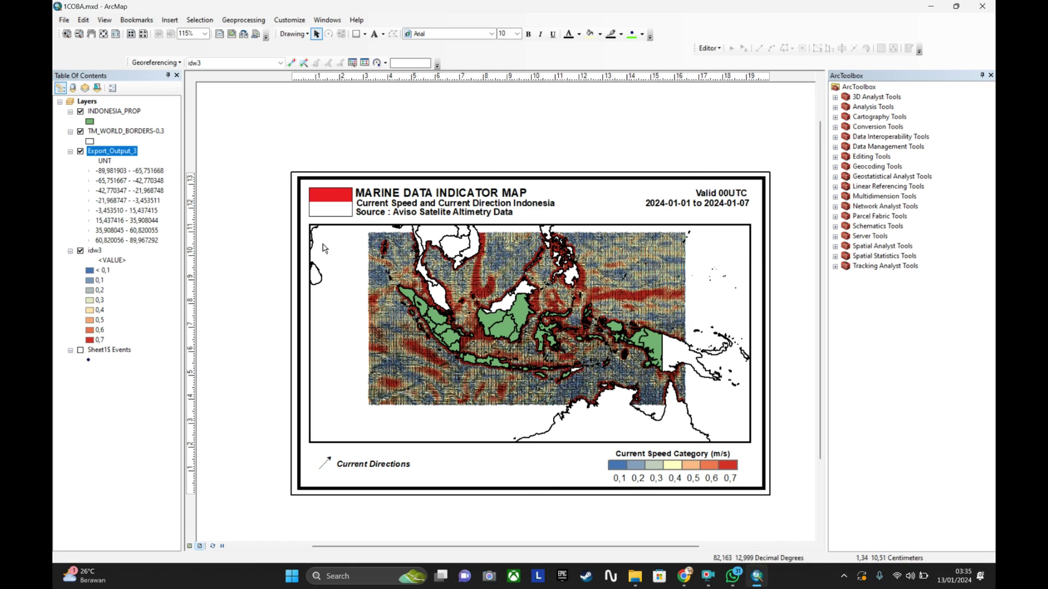
Step: Shrink the map data frame inward from its lower-left corner to the raster's edge and hide the Export_Output_3 layer
{"action": "left_click", "coordinate": [315, 441]}
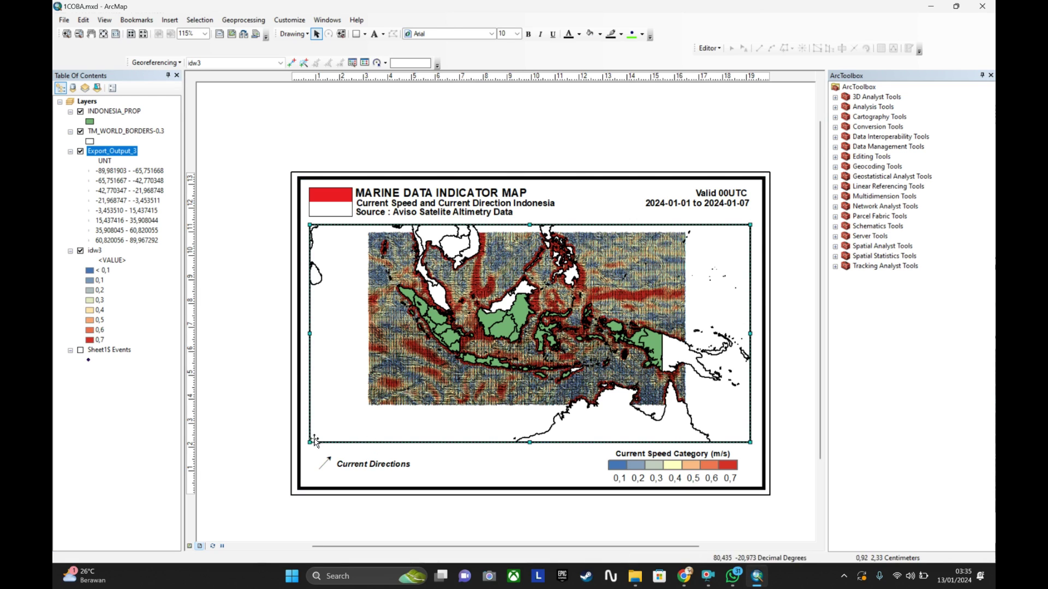
{"action": "left_click_drag", "start_coordinate": [315, 441], "coordinate": [366, 407]}
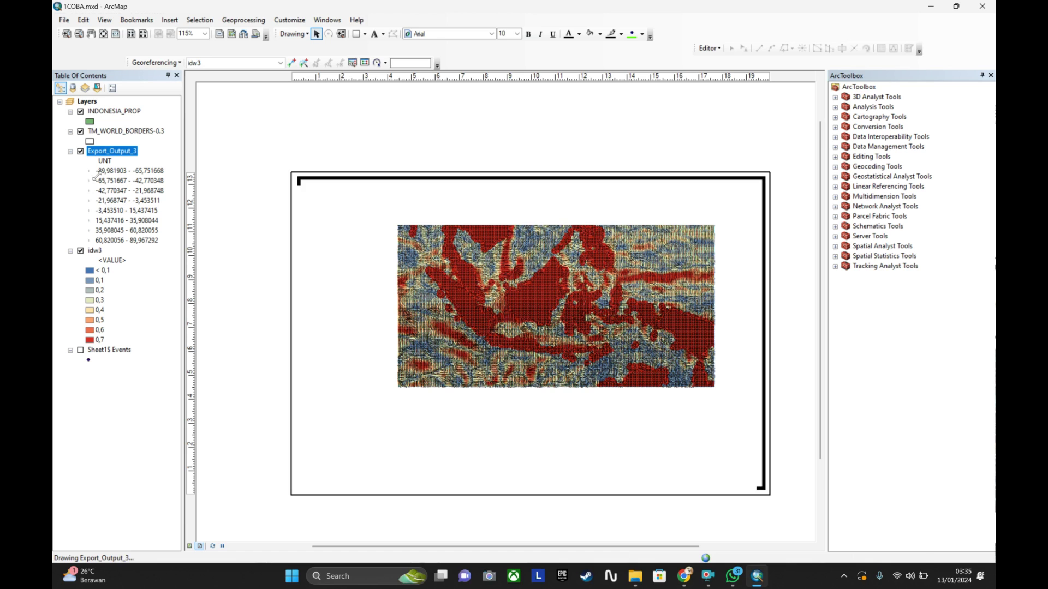
{"action": "left_click", "coordinate": [81, 151]}
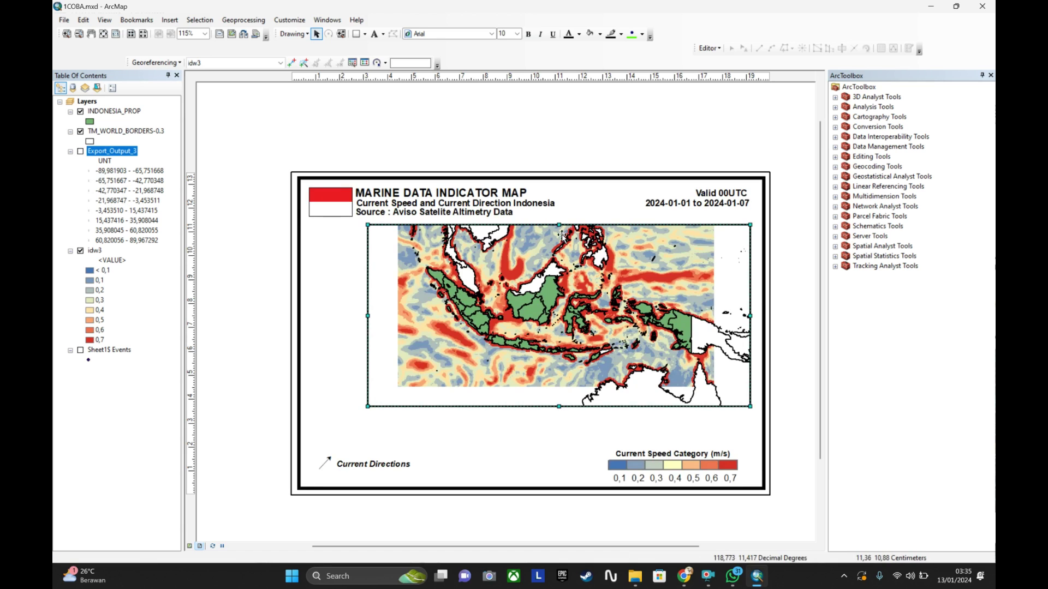
Step: Resize the map data frame to about 13 by 6 cm so that it is cropped tightly around the idw3 raster
{"action": "left_click_drag", "start_coordinate": [749, 226], "coordinate": [693, 265]}
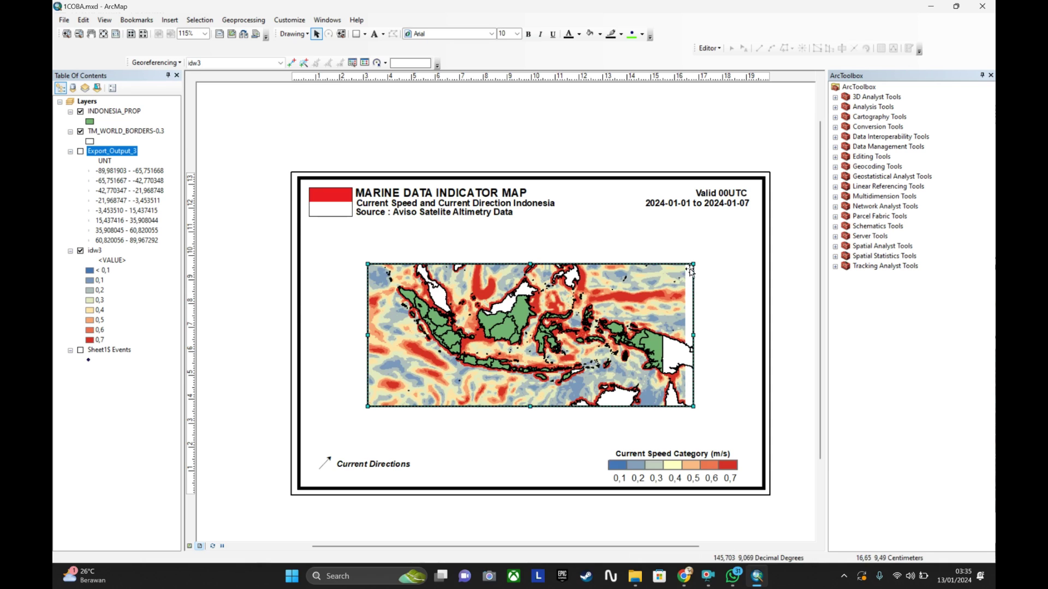
{"action": "left_click_drag", "start_coordinate": [693, 265], "coordinate": [724, 234]}
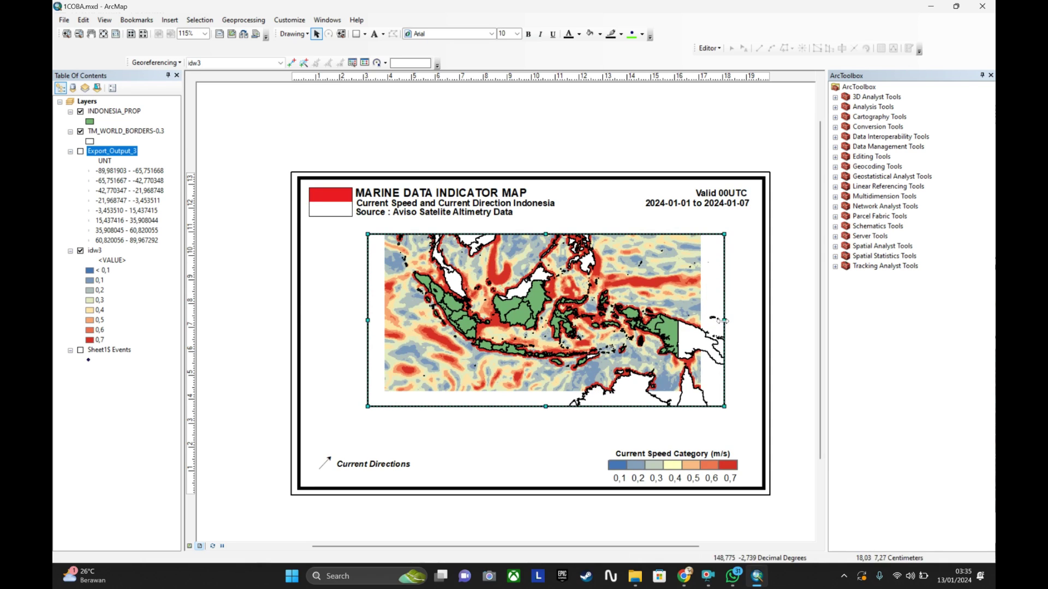
{"action": "left_click_drag", "start_coordinate": [724, 320], "coordinate": [678, 320]}
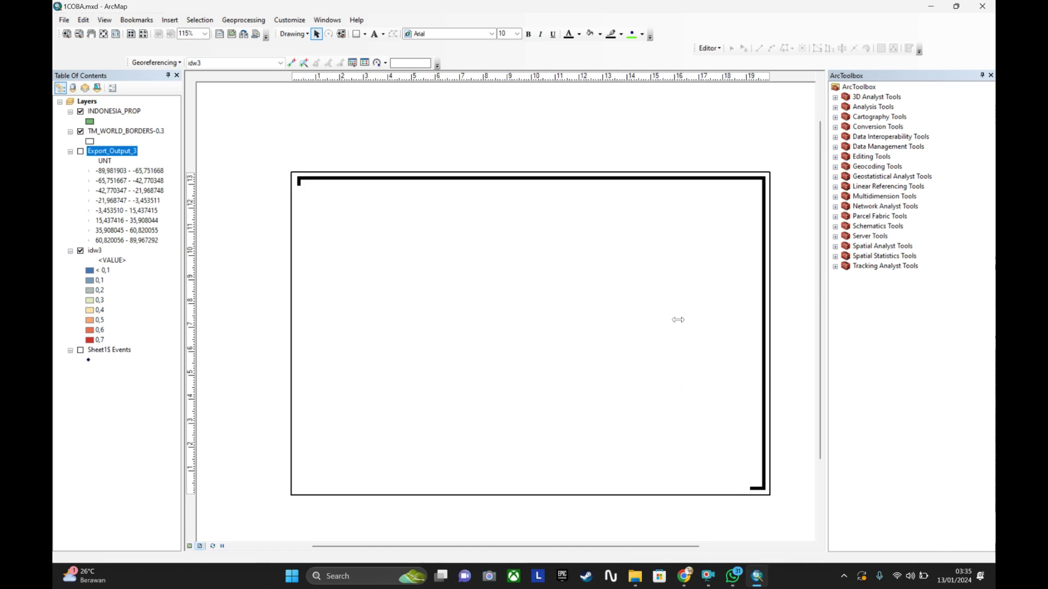
{"action": "left_click_drag", "start_coordinate": [524, 405], "coordinate": [522, 377]}
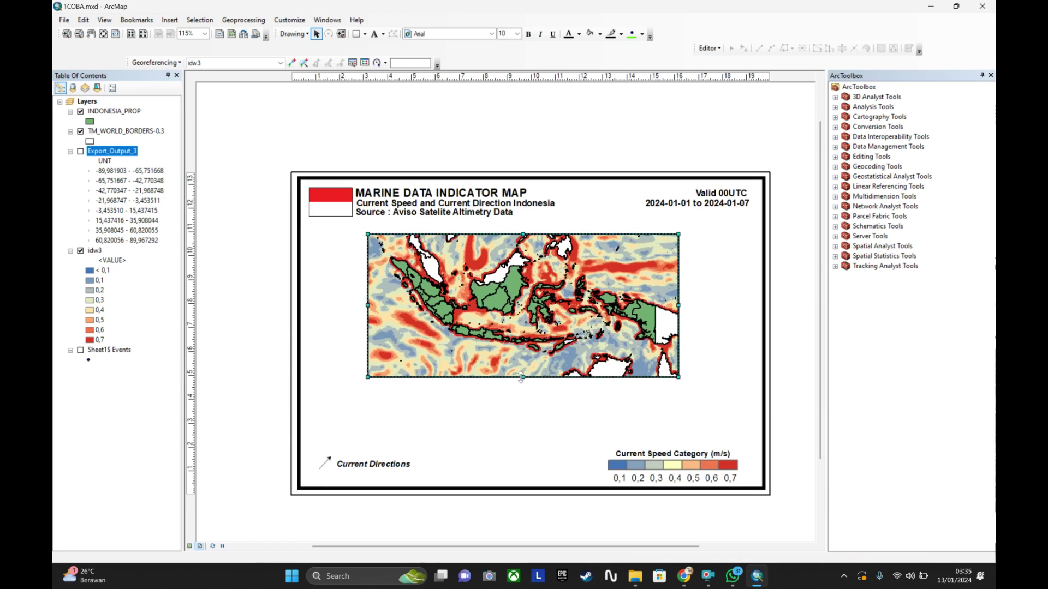
{"action": "left_click", "coordinate": [552, 525]}
{"action": "left_click", "coordinate": [409, 217]}
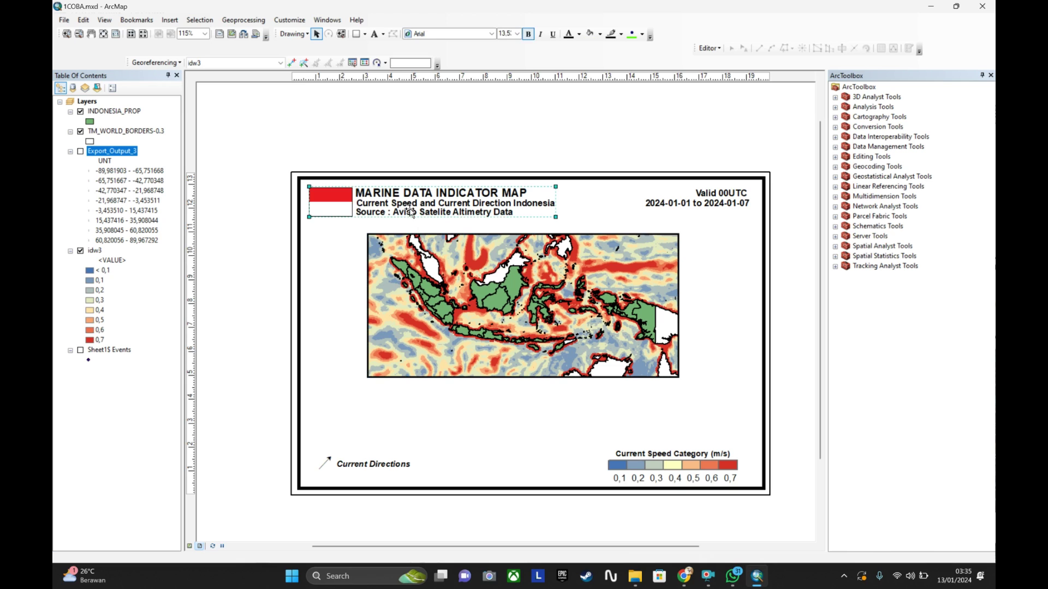
{"action": "left_click", "coordinate": [687, 207]}
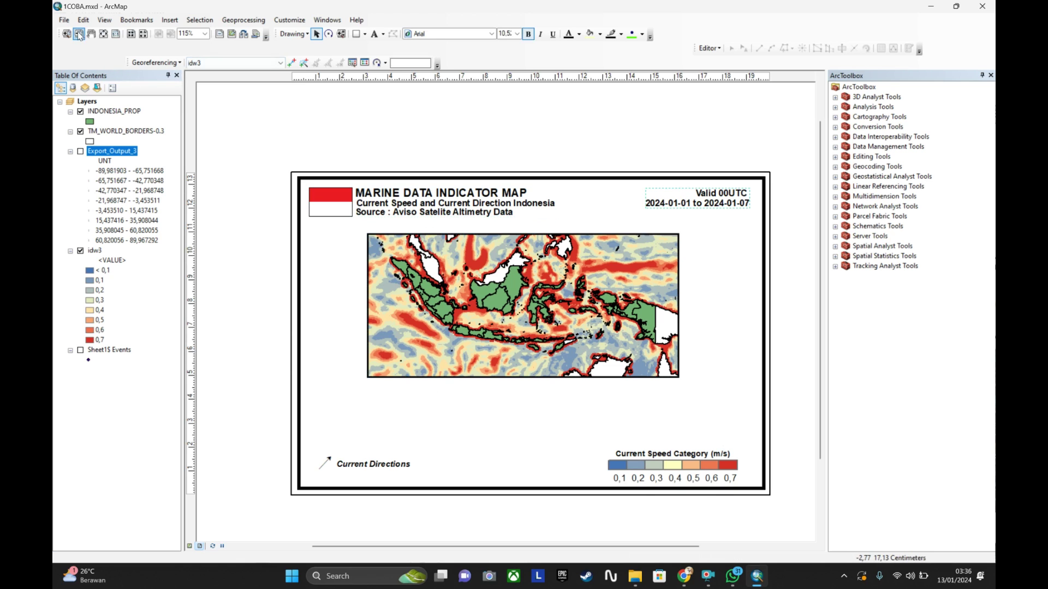
Step: Set the map page size to 18 cm wide and 8 cm high
{"action": "left_click", "coordinate": [64, 20]}
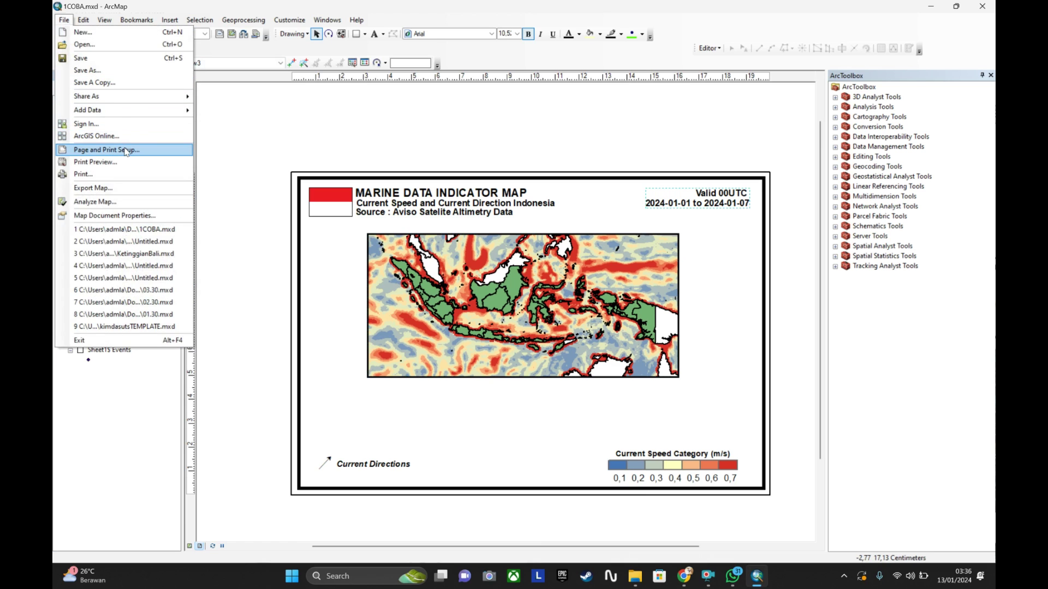
{"action": "left_click", "coordinate": [126, 150]}
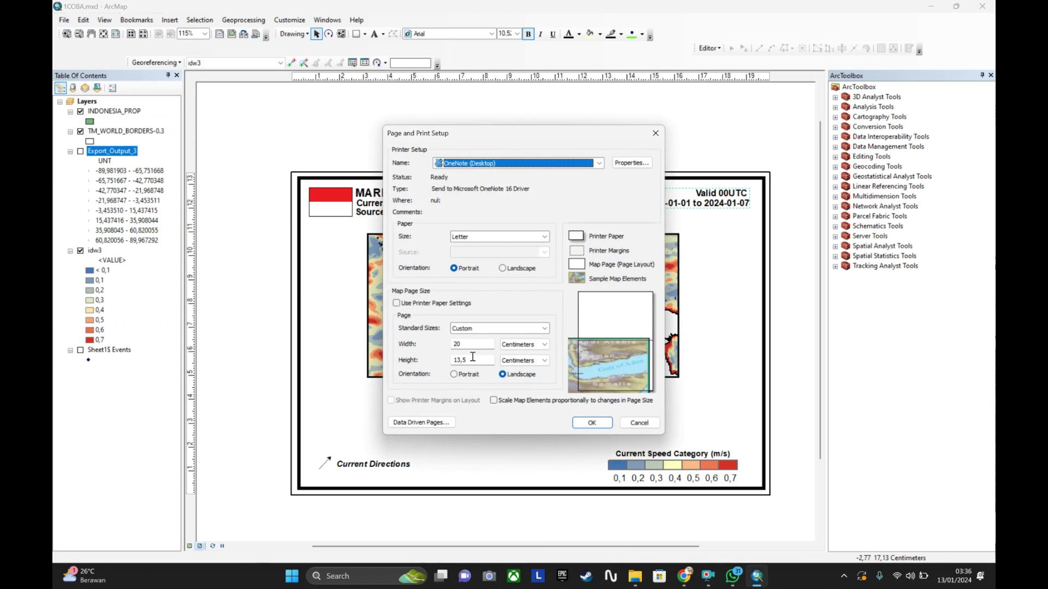
{"action": "left_click", "coordinate": [473, 358]}
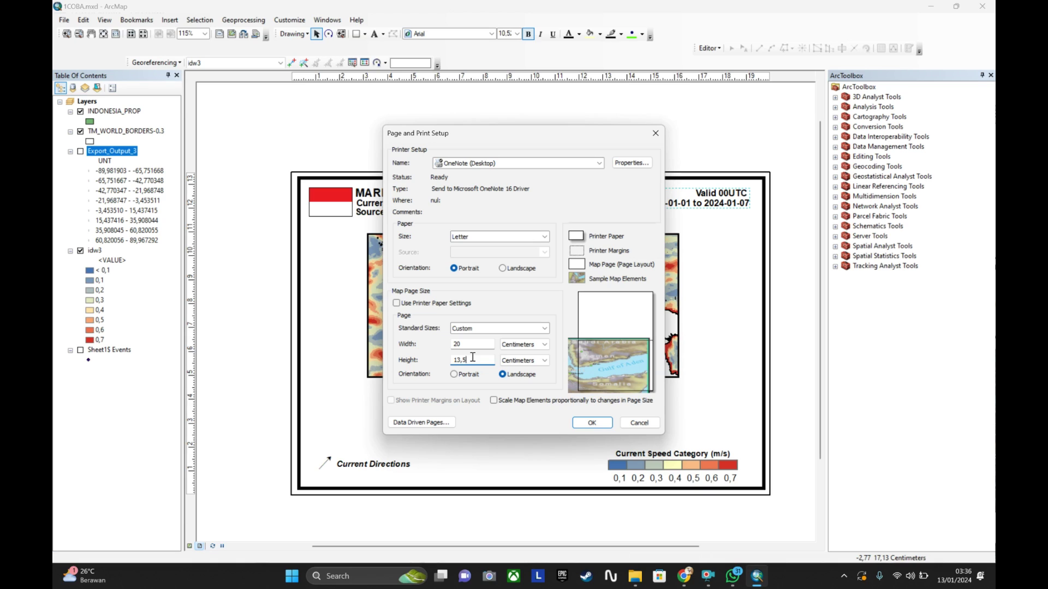
{"action": "left_click_drag", "start_coordinate": [475, 361], "coordinate": [383, 354]}
{"action": "type", "text": "8"}
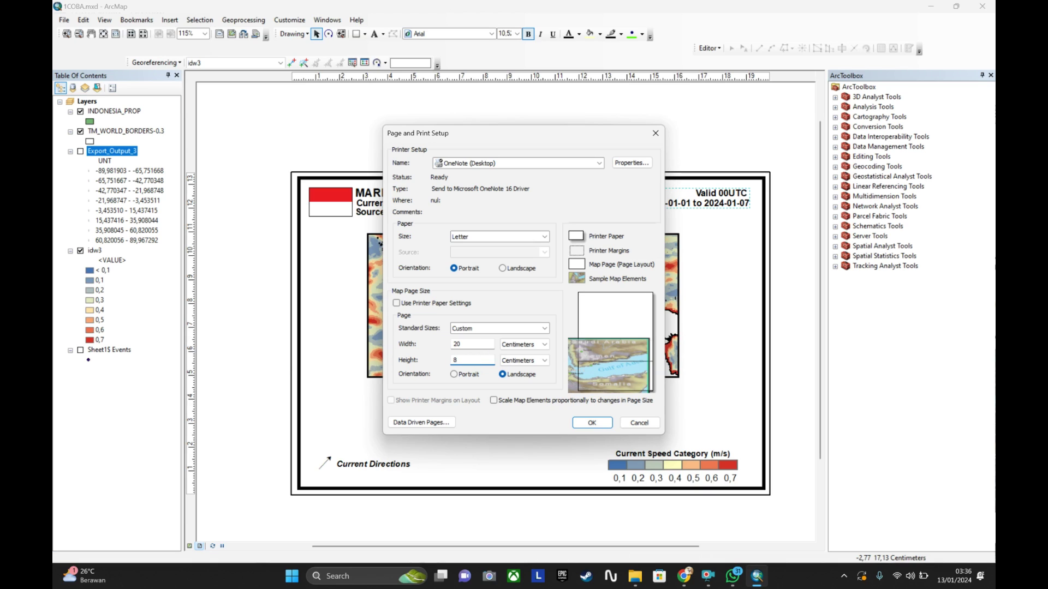
{"action": "left_click_drag", "start_coordinate": [471, 340], "coordinate": [434, 346]}
{"action": "type", "text": "18"}
{"action": "left_click", "coordinate": [599, 423]}
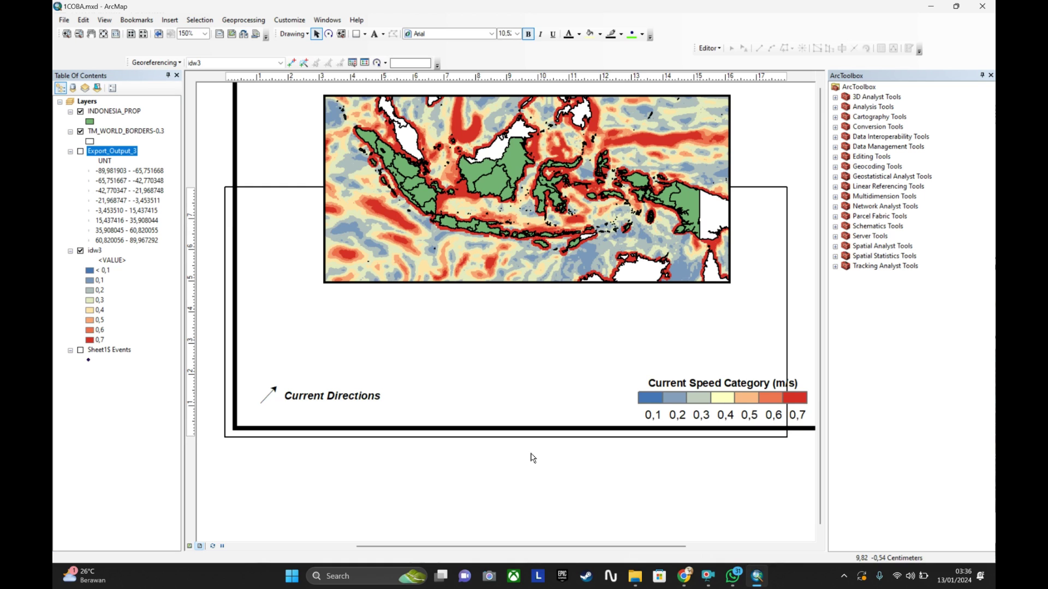
Step: Move the thick outer border and the map data frame down, placing the map within the page area
{"action": "scroll", "coordinate": [534, 458], "scroll_direction": "up", "scroll_amount": 1}
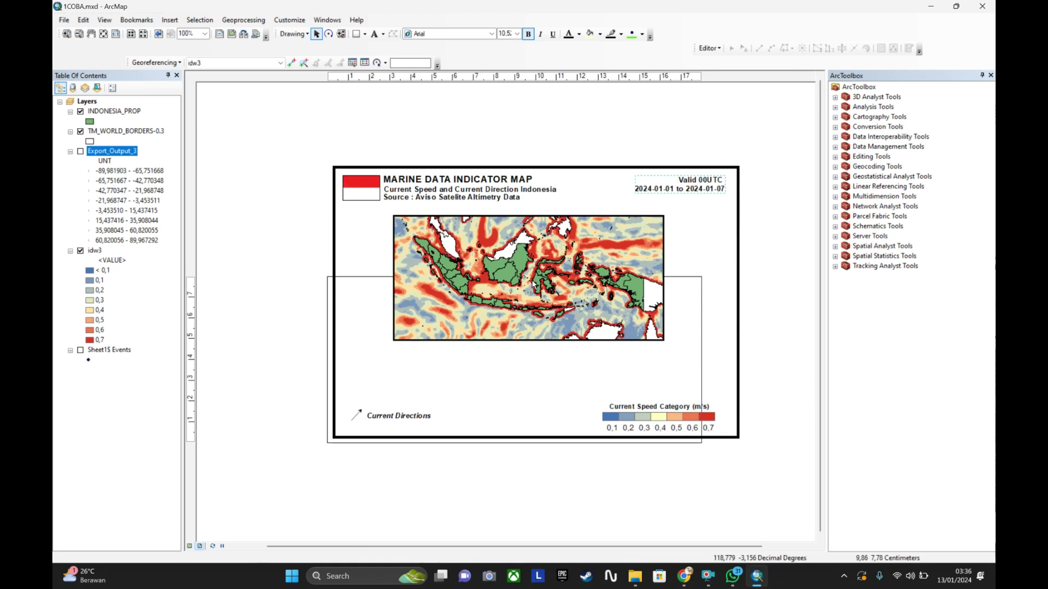
{"action": "left_click", "coordinate": [522, 289]}
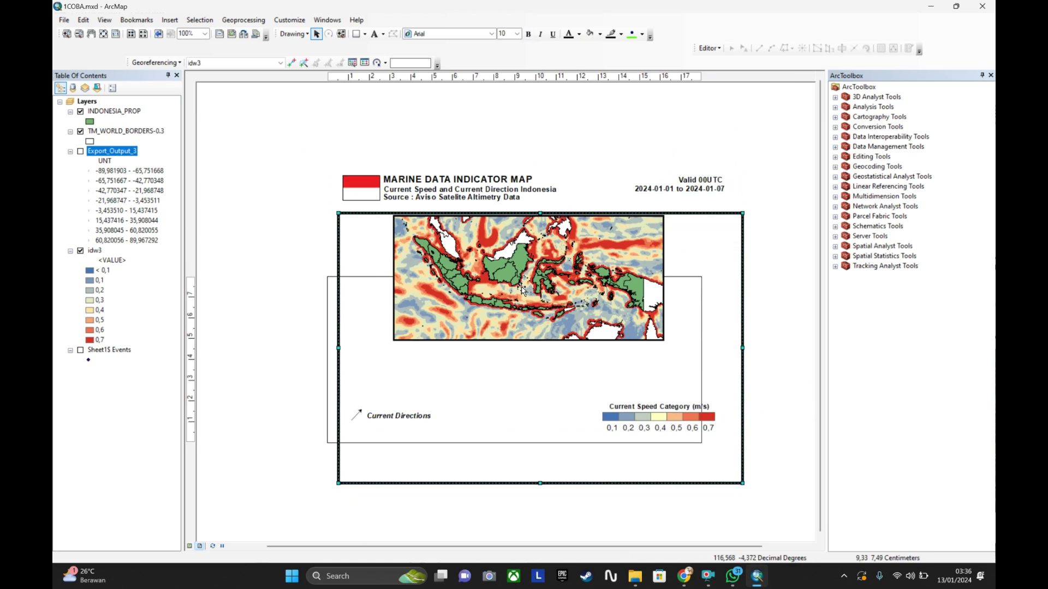
{"action": "left_click_drag", "start_coordinate": [521, 289], "coordinate": [525, 298]}
{"action": "left_click", "coordinate": [701, 120]}
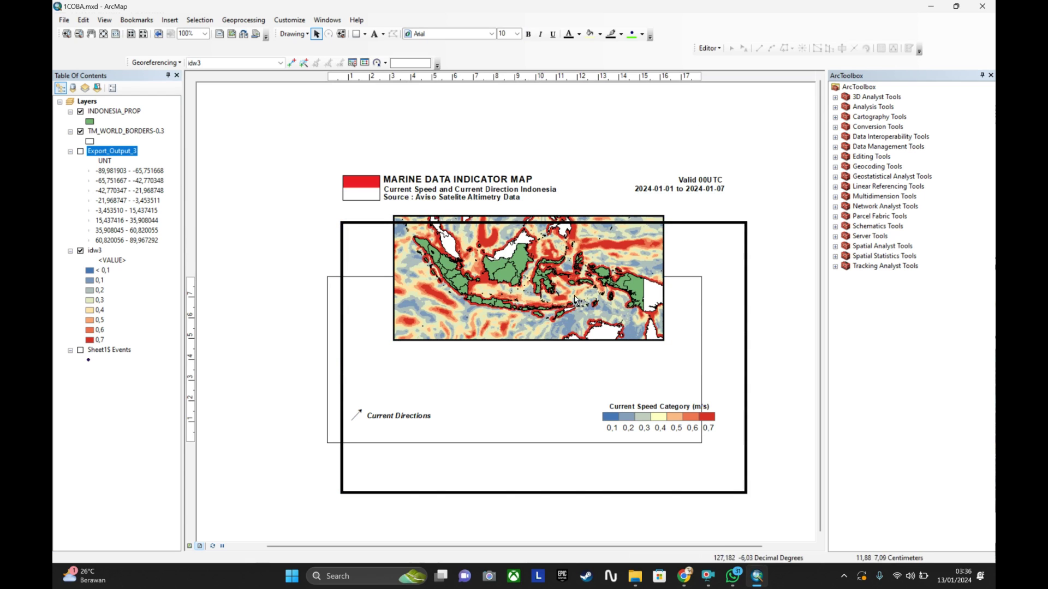
{"action": "left_click_drag", "start_coordinate": [501, 279], "coordinate": [491, 361]}
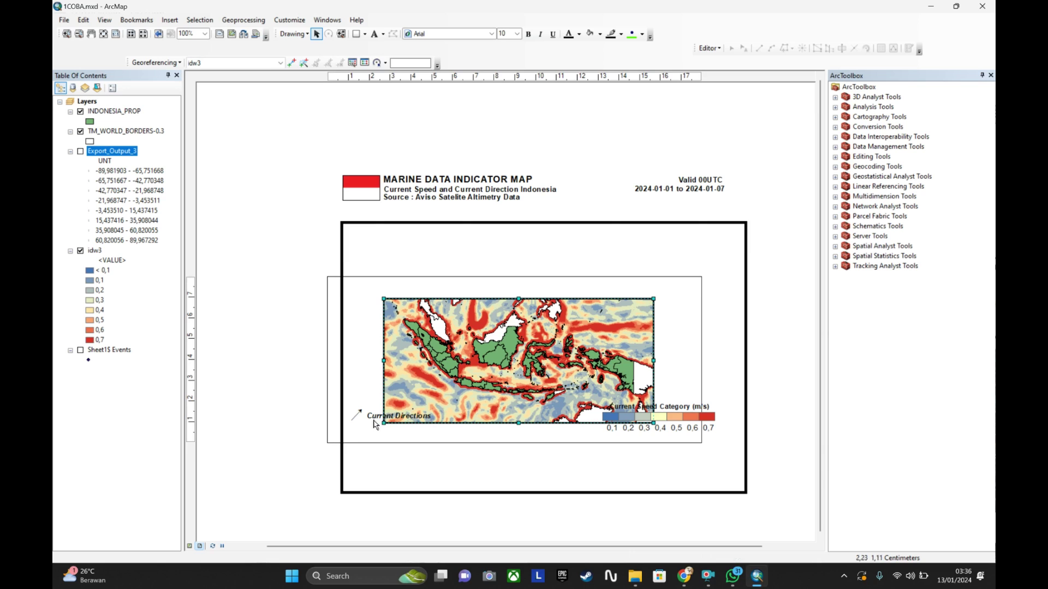
{"action": "left_click", "coordinate": [517, 231]}
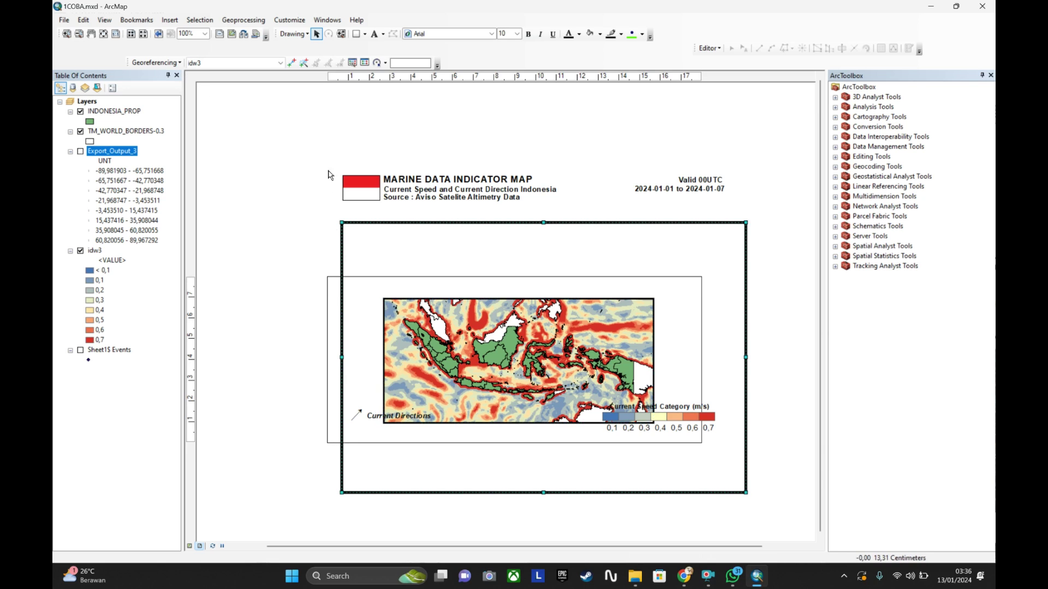
Step: Set the map page size to 16 cm wide and 9 cm high
{"action": "left_click", "coordinate": [61, 20]}
{"action": "left_click", "coordinate": [90, 149]}
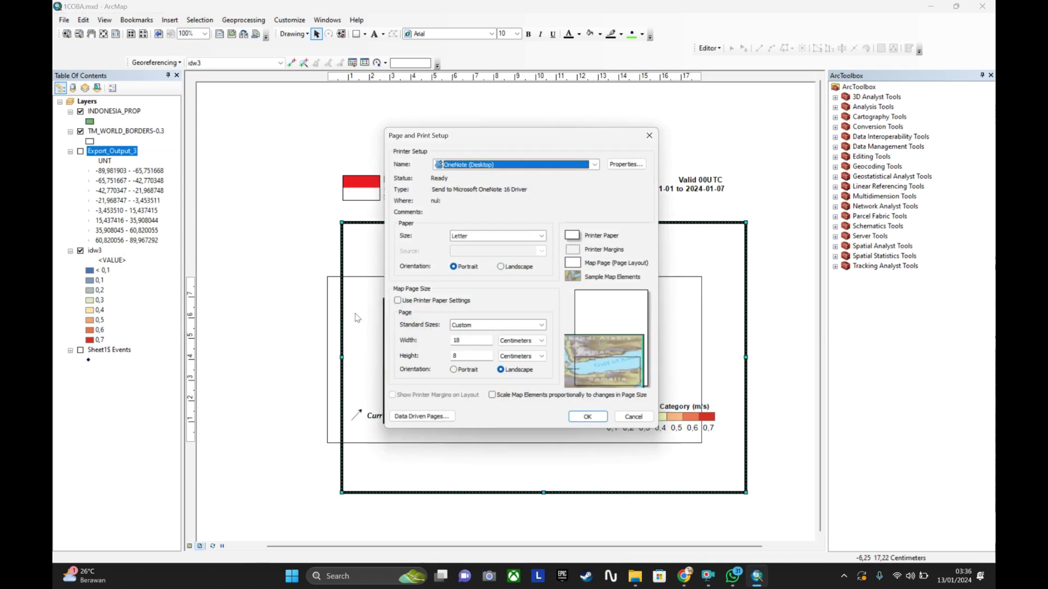
{"action": "double_click", "coordinate": [476, 357]}
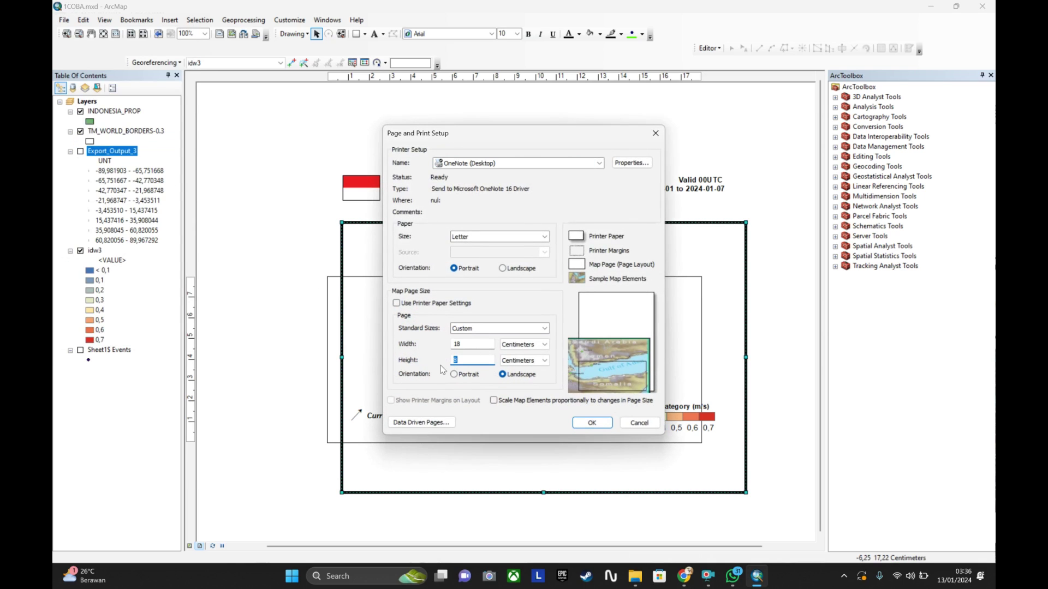
{"action": "type", "text": "9"}
{"action": "left_click", "coordinate": [470, 344]}
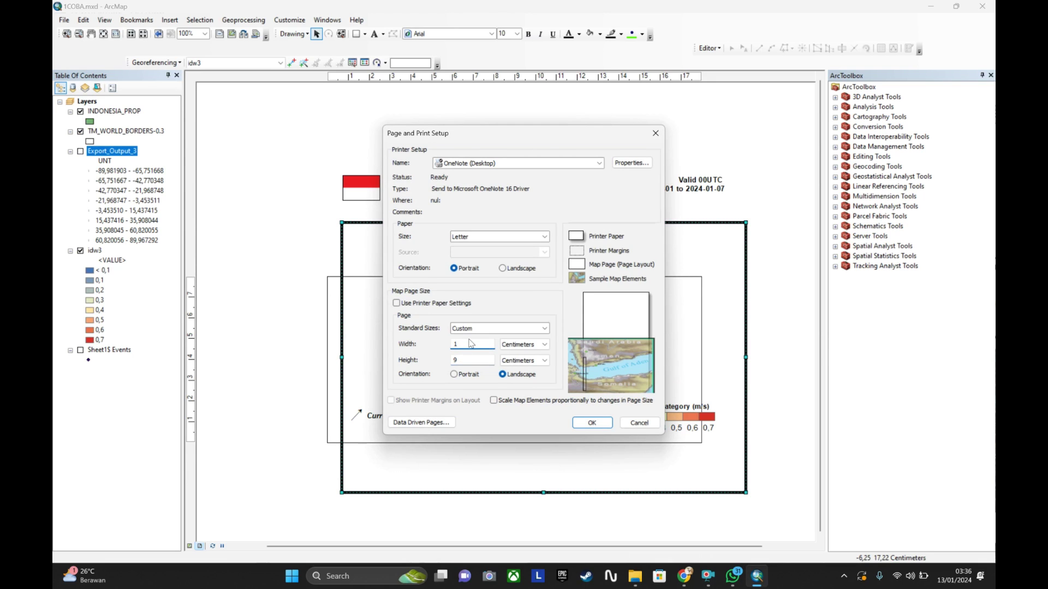
{"action": "type", "text": "6"}
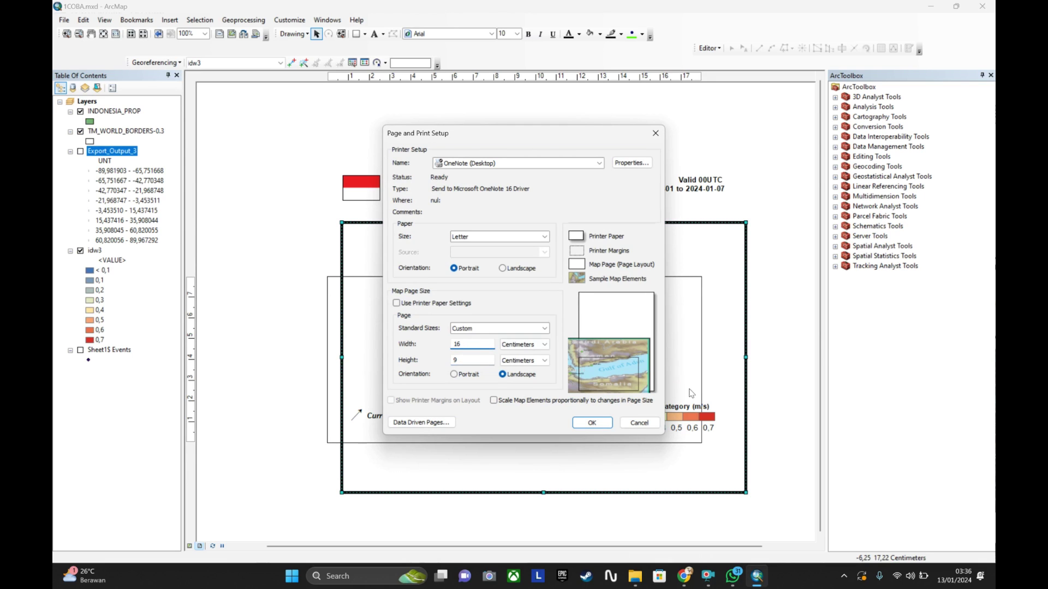
{"action": "left_click", "coordinate": [592, 423]}
Step: Shrink and reposition the thick outer border to about 15.5 by 8 cm, just inside the page edges
{"action": "scroll", "coordinate": [523, 327], "scroll_direction": "down", "scroll_amount": 2}
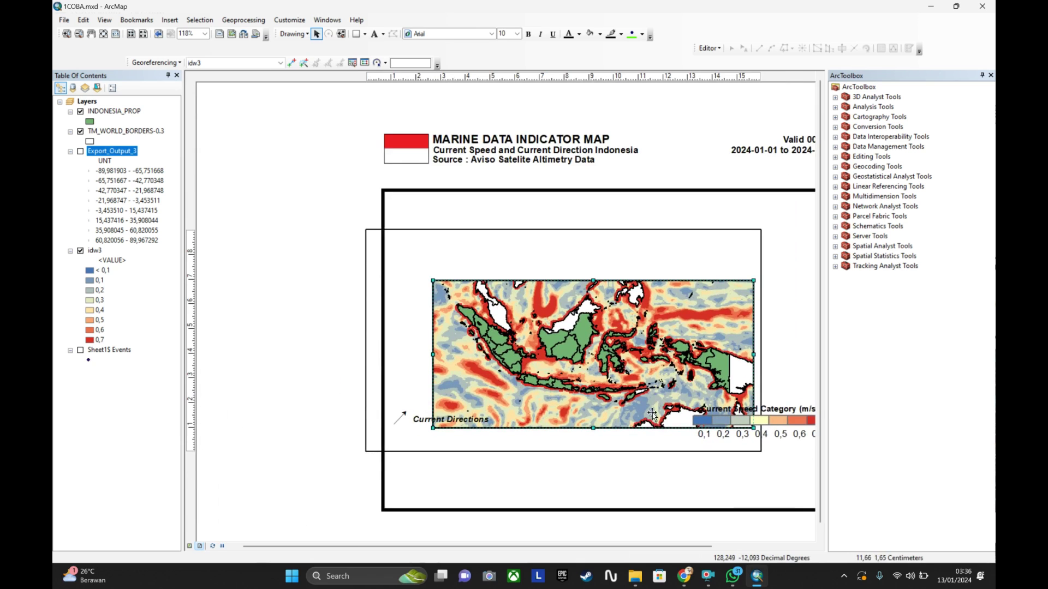
{"action": "scroll", "coordinate": [606, 341], "scroll_direction": "down", "scroll_amount": 2}
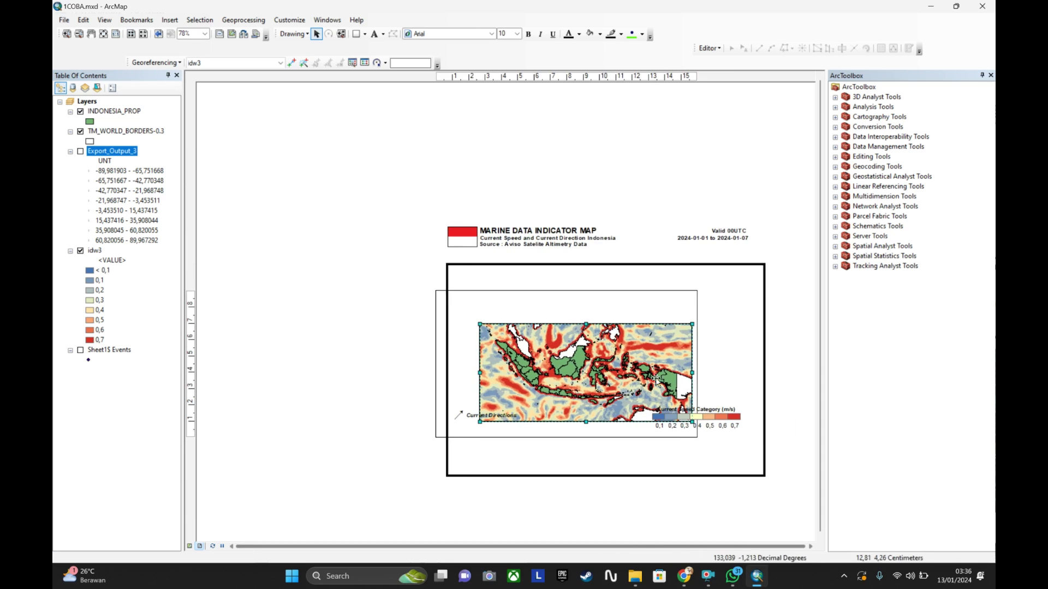
{"action": "left_click", "coordinate": [763, 266]}
{"action": "left_click_drag", "start_coordinate": [763, 266], "coordinate": [715, 312]}
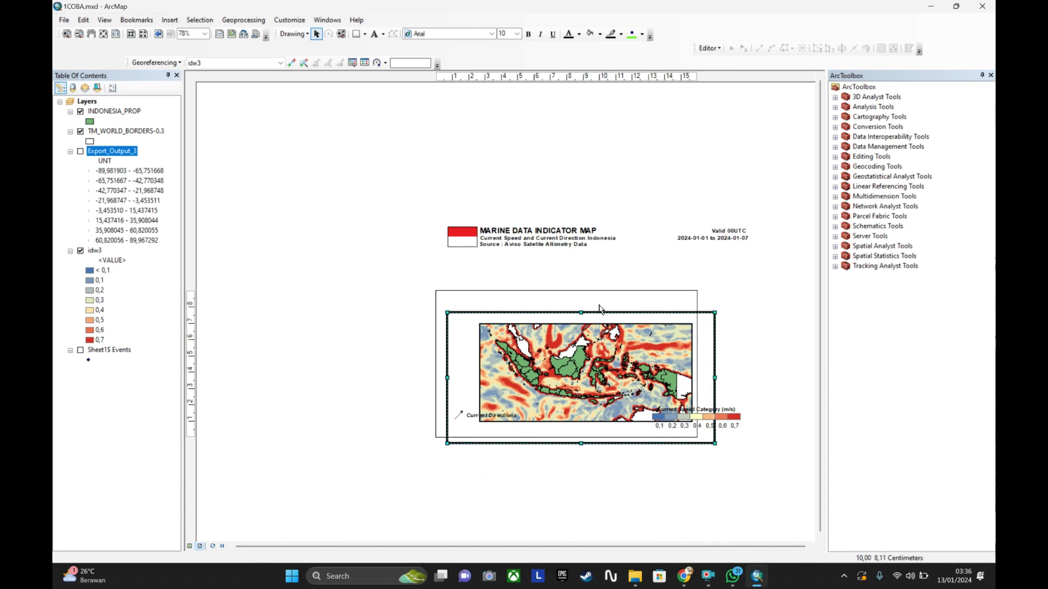
{"action": "left_click_drag", "start_coordinate": [592, 313], "coordinate": [587, 301]}
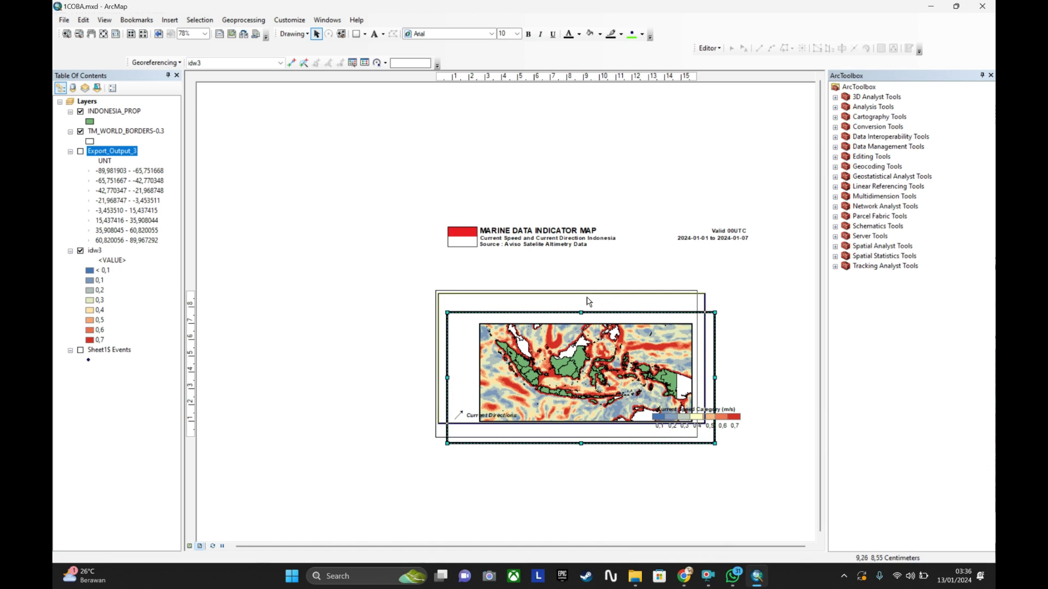
{"action": "left_click_drag", "start_coordinate": [703, 296], "coordinate": [691, 299]}
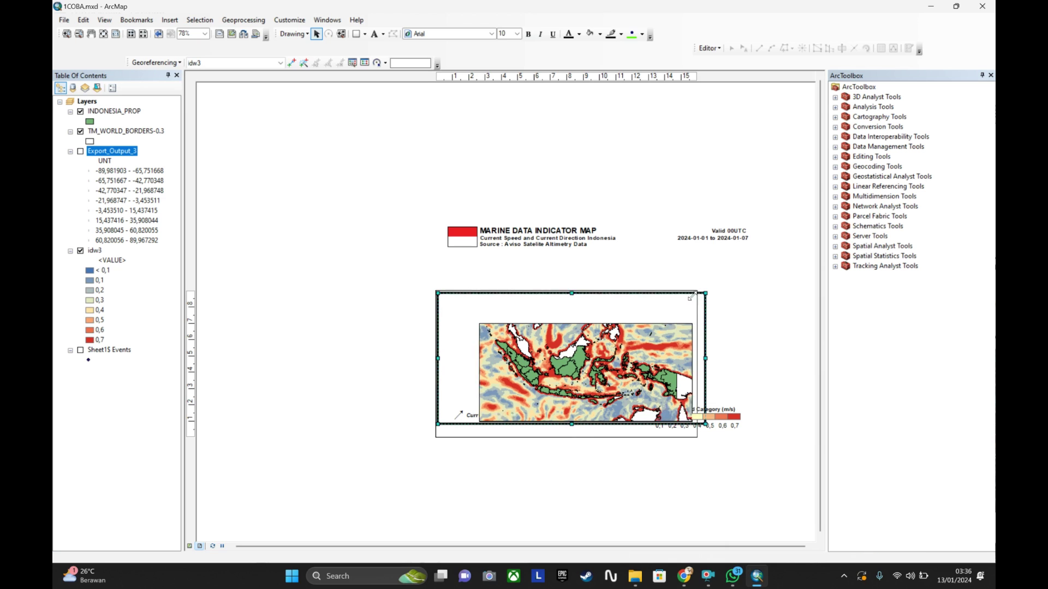
{"action": "left_click_drag", "start_coordinate": [567, 424], "coordinate": [567, 431]}
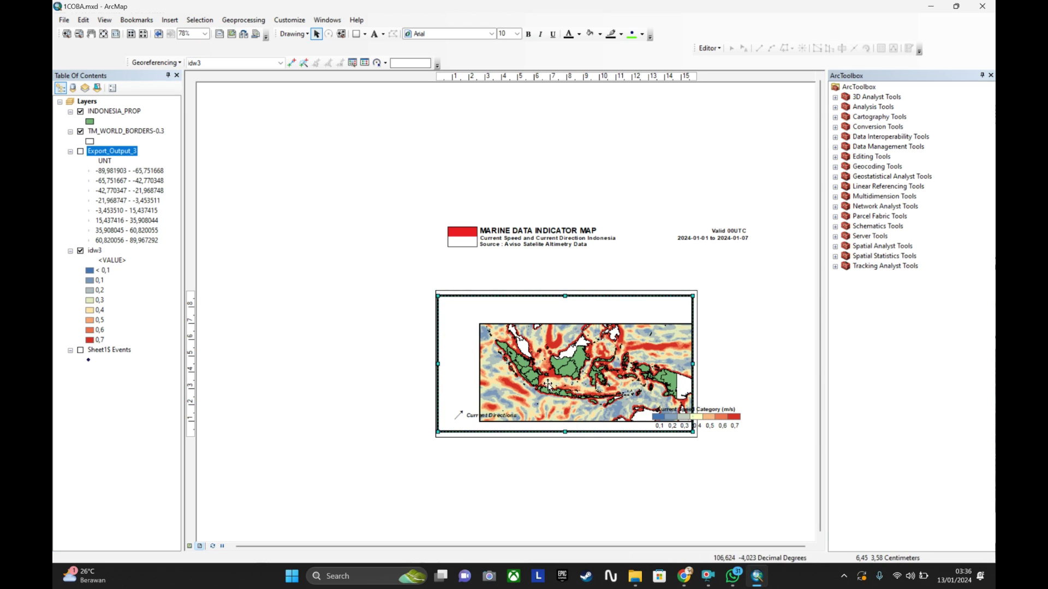
Step: Move the map data frame inside the thick outer border and fine-tune the border's edges within the page
{"action": "left_click", "coordinate": [559, 363]}
{"action": "left_click_drag", "start_coordinate": [559, 363], "coordinate": [538, 350]}
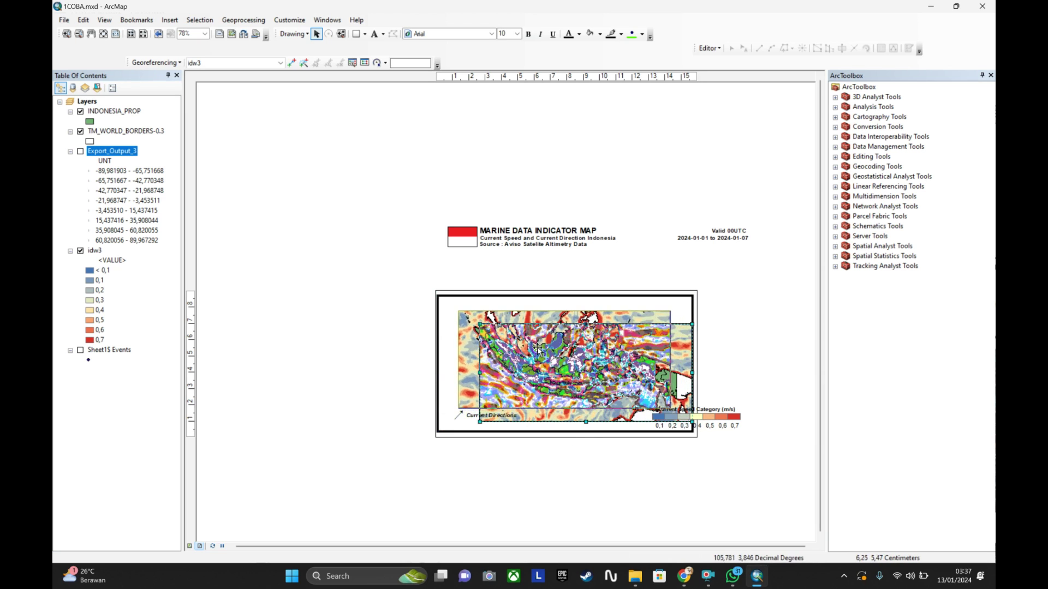
{"action": "left_click", "coordinate": [456, 300]}
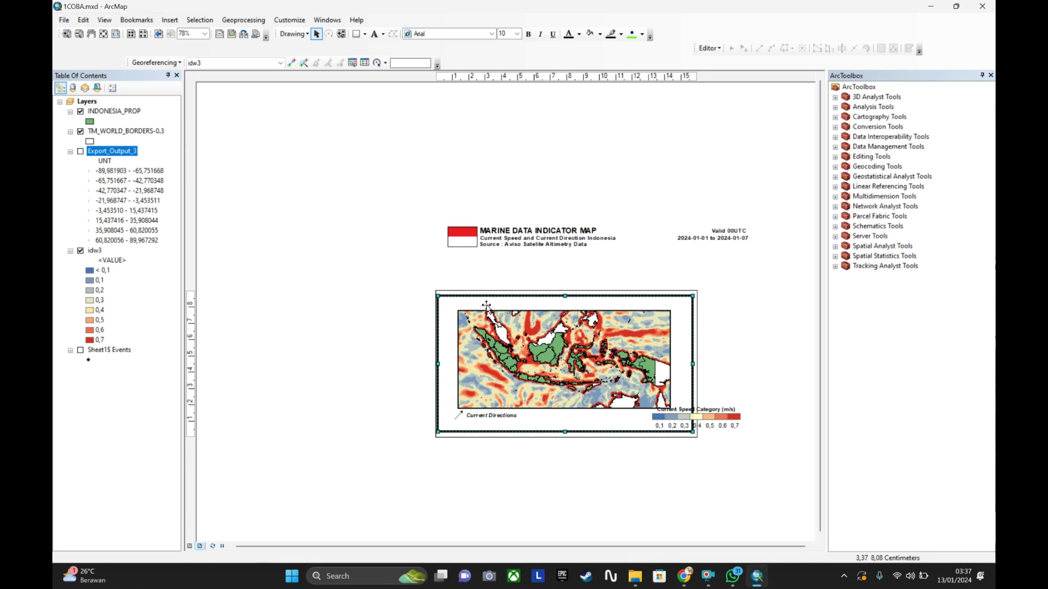
{"action": "left_click_drag", "start_coordinate": [565, 293], "coordinate": [564, 291]}
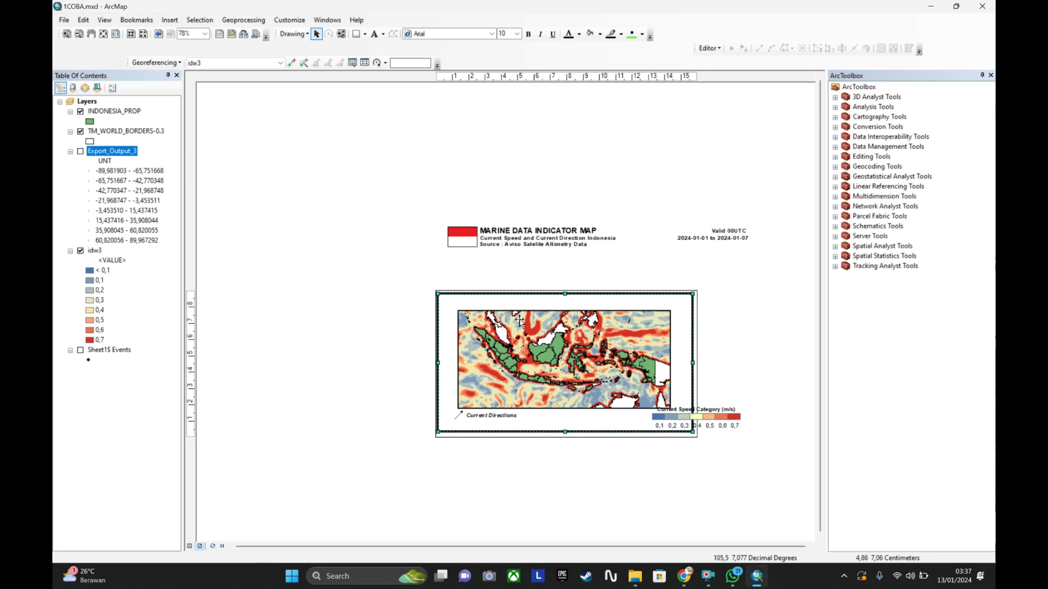
{"action": "left_click_drag", "start_coordinate": [438, 363], "coordinate": [435, 363]}
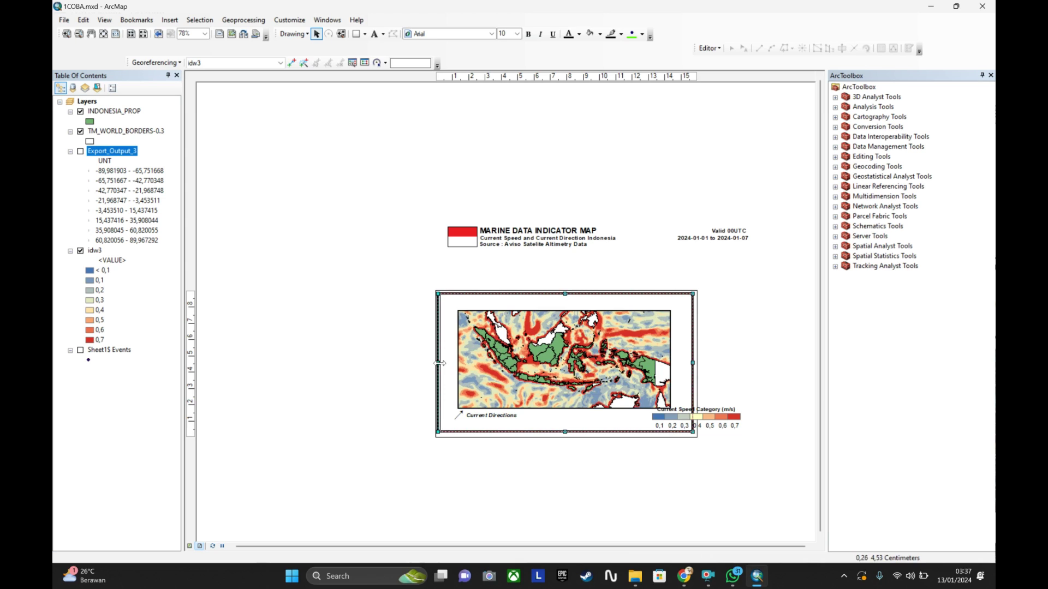
{"action": "left_click", "coordinate": [729, 367]}
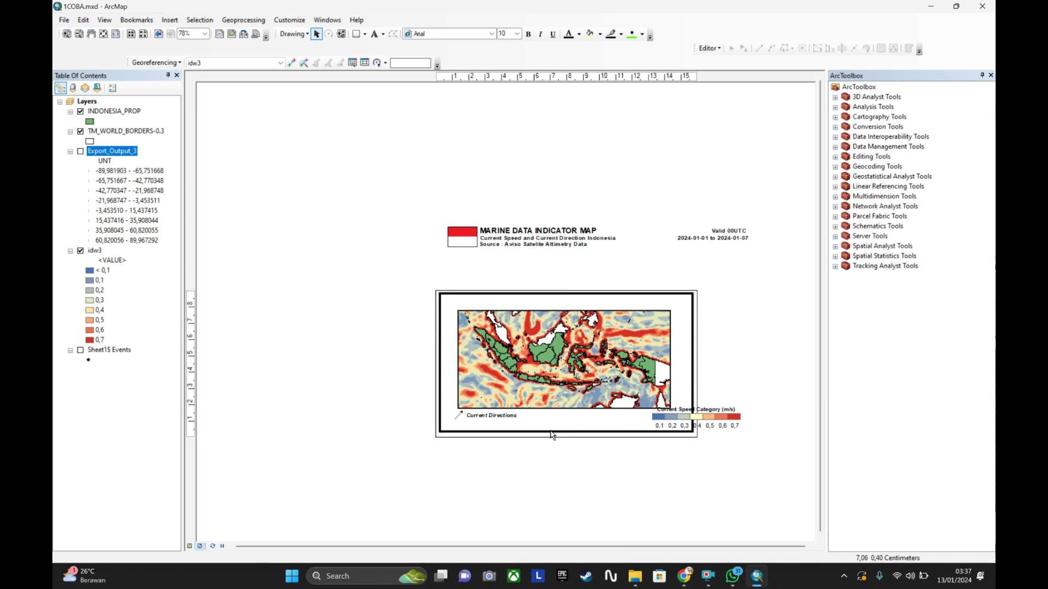
{"action": "left_click", "coordinate": [552, 433]}
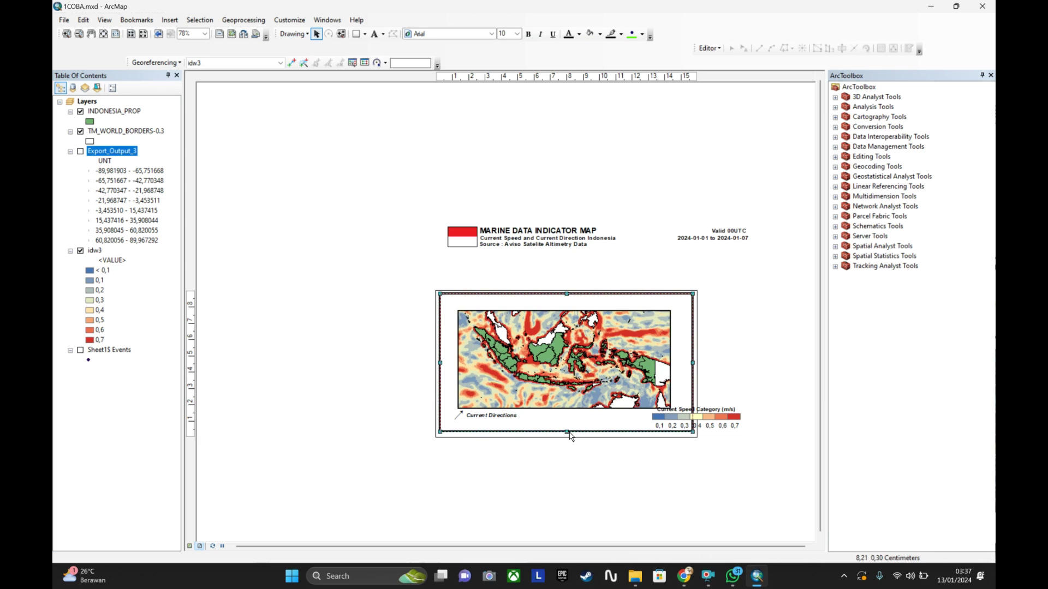
{"action": "left_click", "coordinate": [568, 432]}
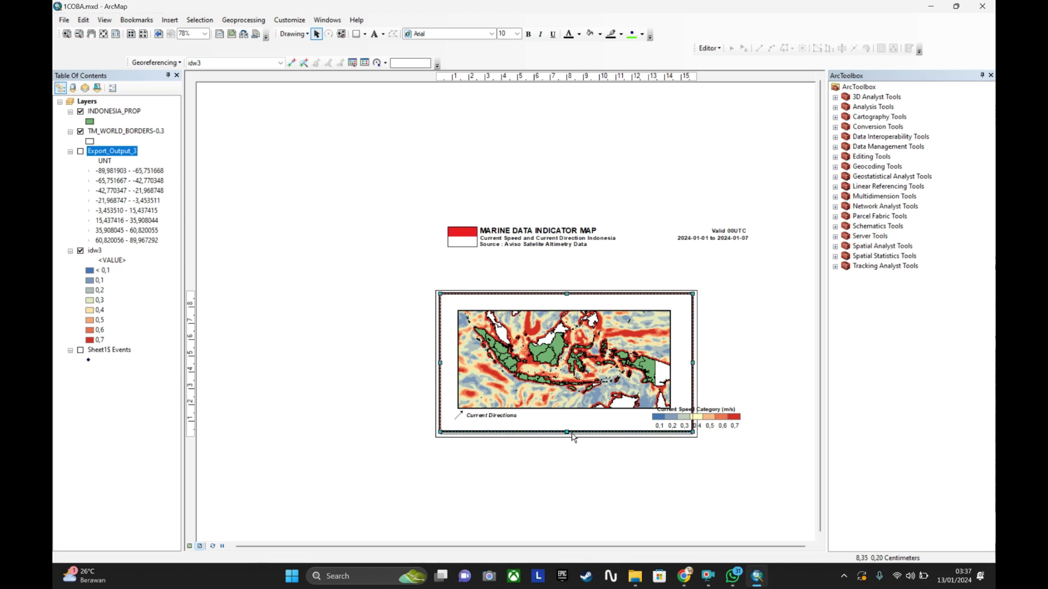
Step: Move the Current Speed Category legend inside the border and shrink it to fit beneath the map's lower-right corner
{"action": "left_click", "coordinate": [772, 363]}
{"action": "left_click", "coordinate": [693, 418]}
{"action": "left_click_drag", "start_coordinate": [693, 418], "coordinate": [646, 426]}
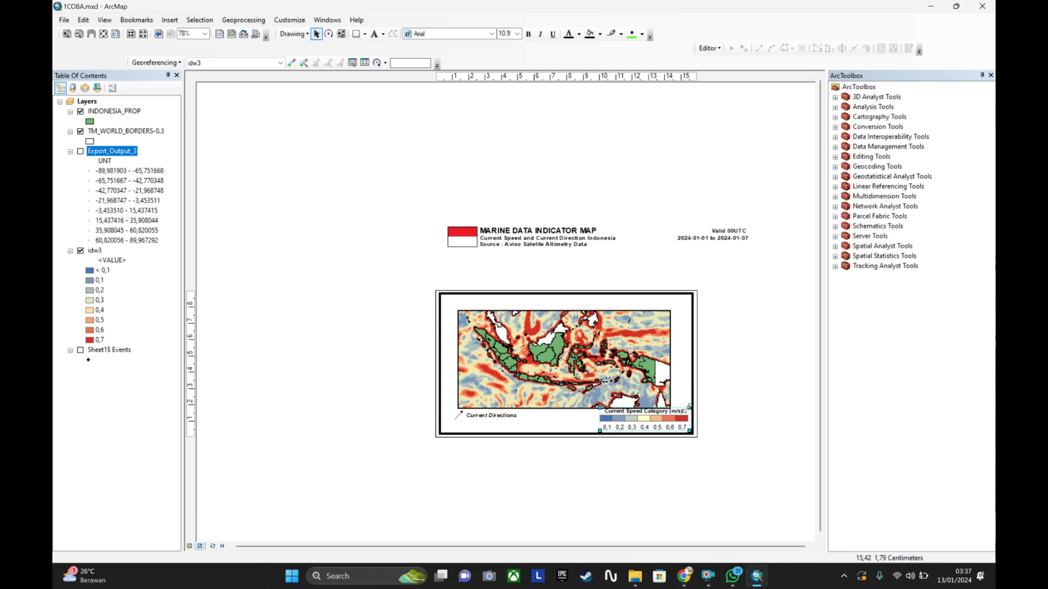
{"action": "left_click_drag", "start_coordinate": [689, 407], "coordinate": [658, 415]}
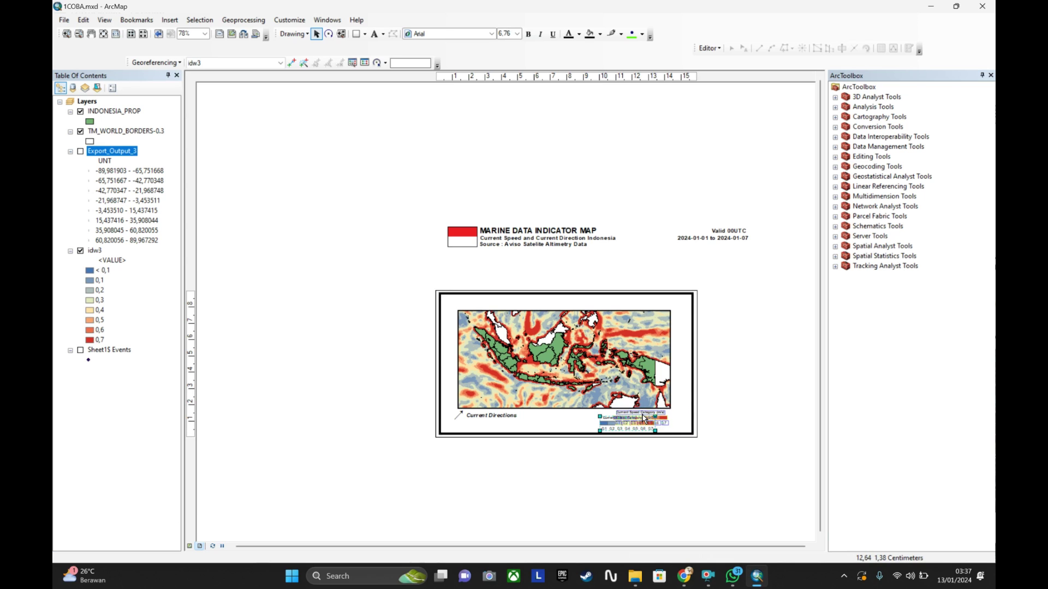
Step: Nudge the Current Directions arrow label and the speed legend lower in the strip beneath the map
{"action": "left_click", "coordinate": [503, 419]}
{"action": "left_click_drag", "start_coordinate": [502, 419], "coordinate": [509, 420]}
{"action": "left_click", "coordinate": [562, 280]}
{"action": "left_click", "coordinate": [546, 244]}
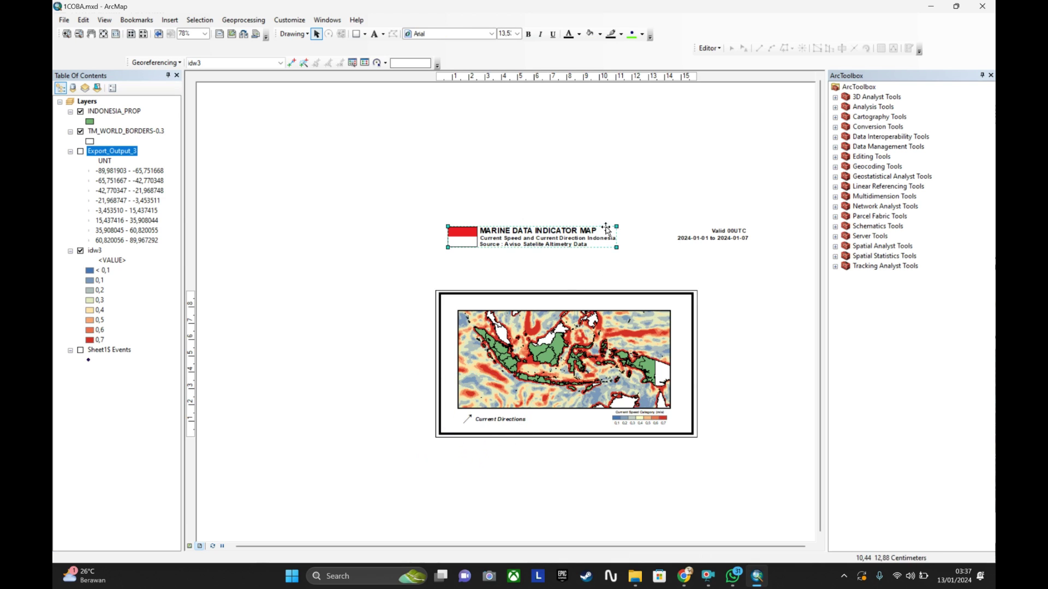
{"action": "left_click", "coordinate": [495, 423]}
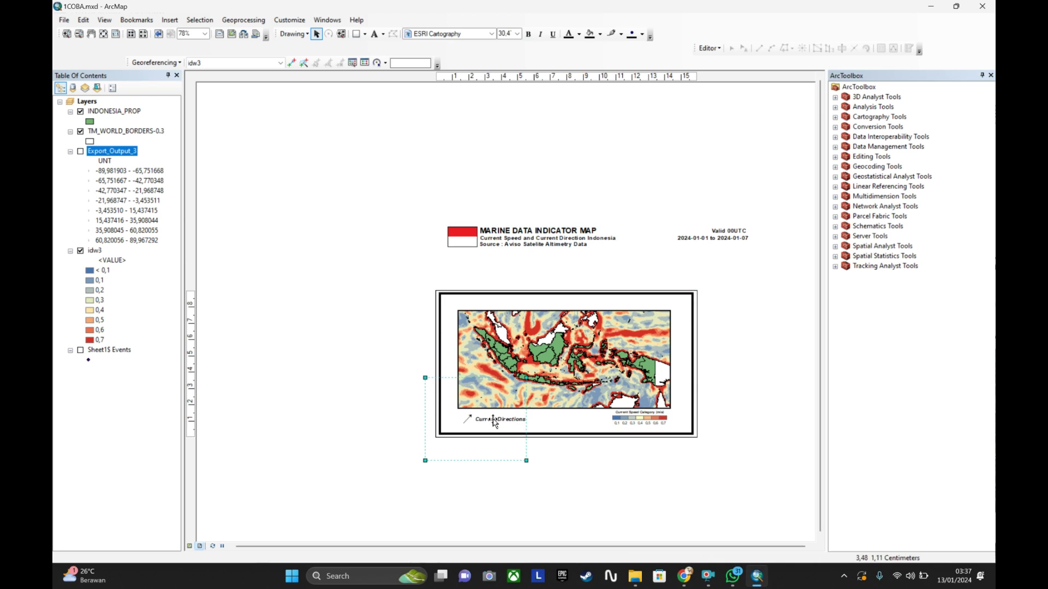
{"action": "left_click_drag", "start_coordinate": [507, 423], "coordinate": [508, 430]}
{"action": "left_click", "coordinate": [626, 421]}
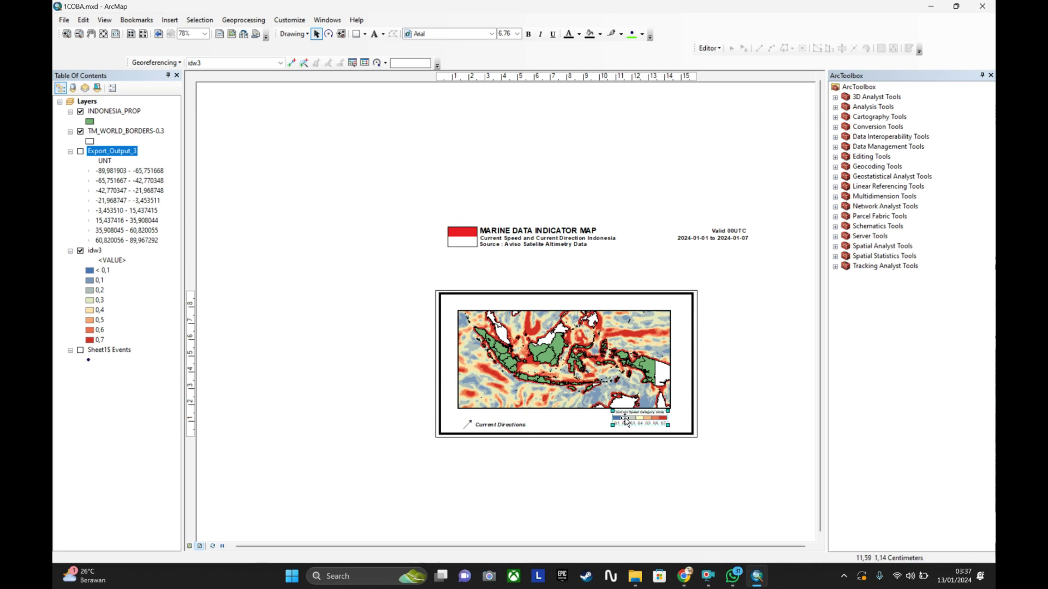
{"action": "left_click_drag", "start_coordinate": [627, 420], "coordinate": [628, 424]}
Step: Shift the map data frame slightly down and lower the speed legend to clear its bottom edge
{"action": "left_click", "coordinate": [588, 358]}
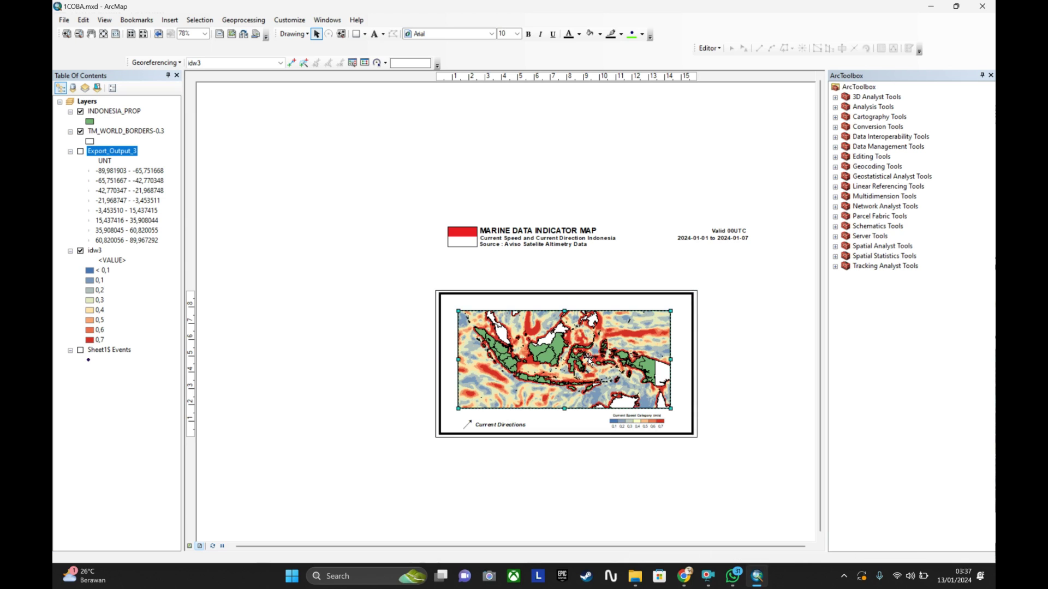
{"action": "key", "text": "Down"}
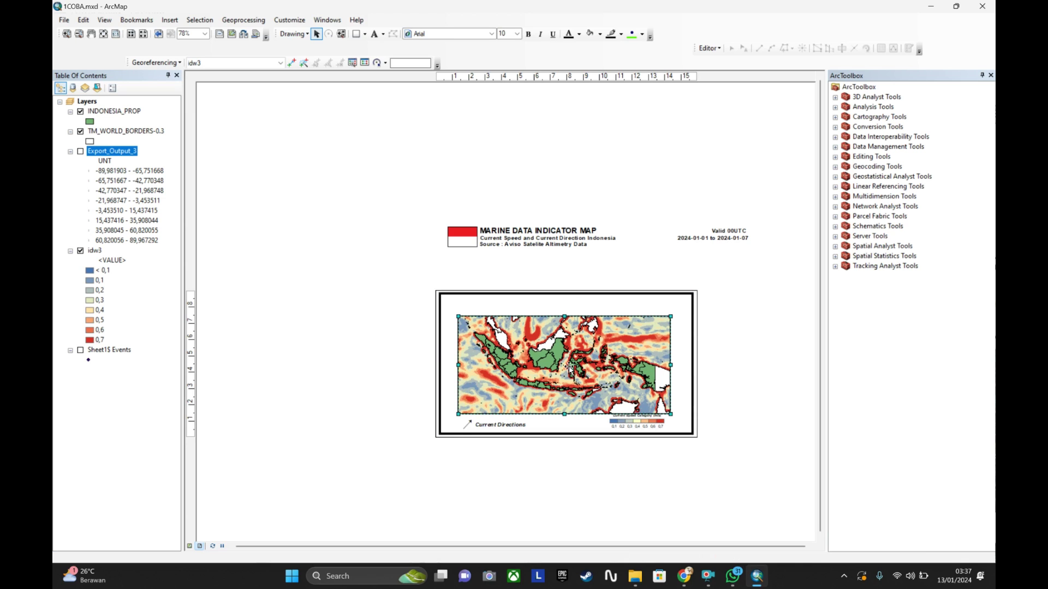
{"action": "left_click", "coordinate": [627, 422]}
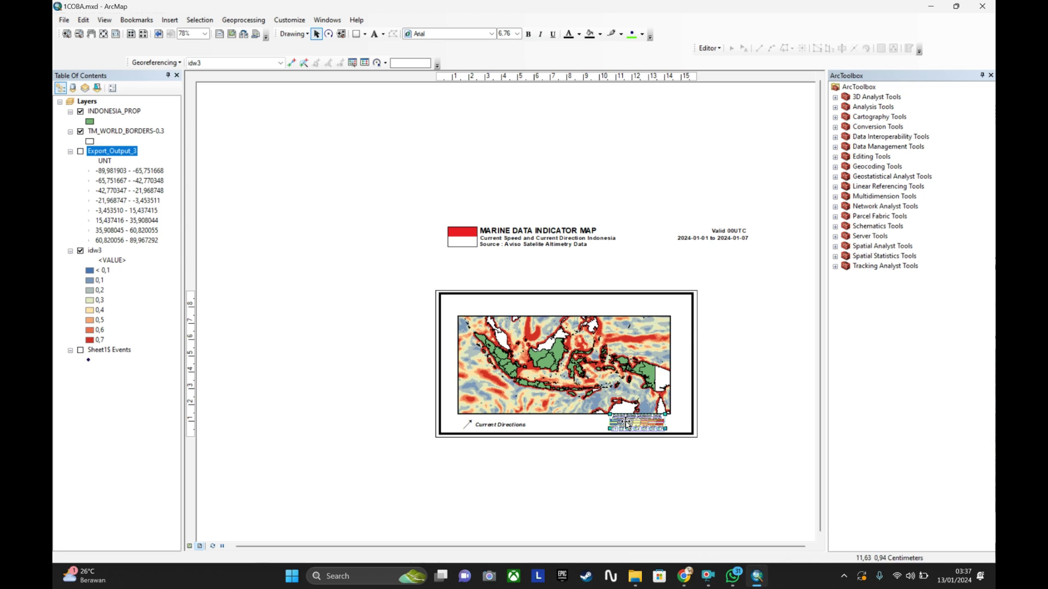
{"action": "left_click", "coordinate": [704, 416]}
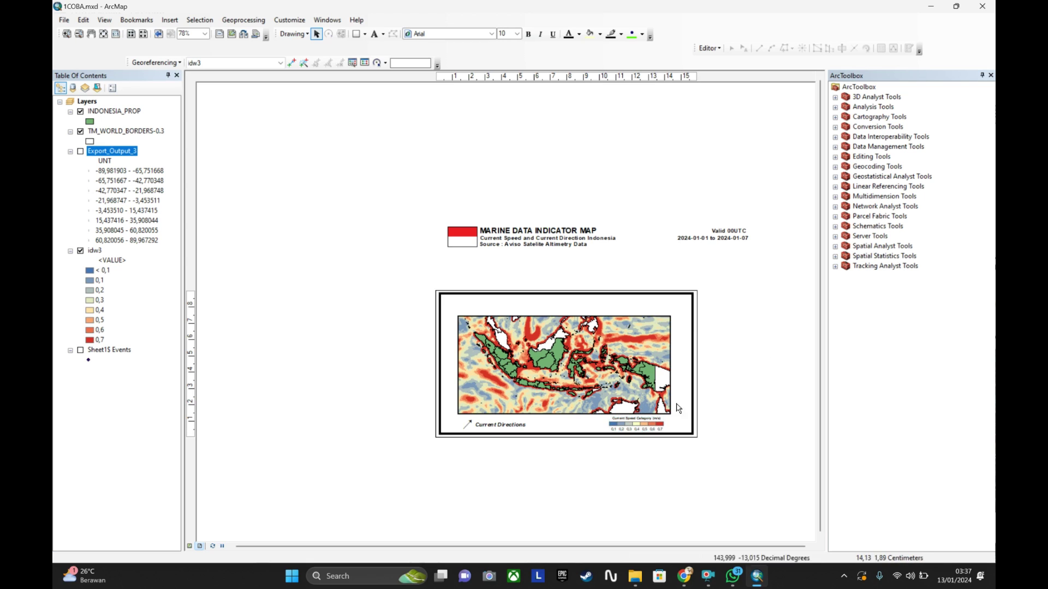
Step: Move the flag and MARINE DATA INDICATOR MAP title block into the border and shrink it to fit above the map
{"action": "left_click", "coordinate": [551, 235]}
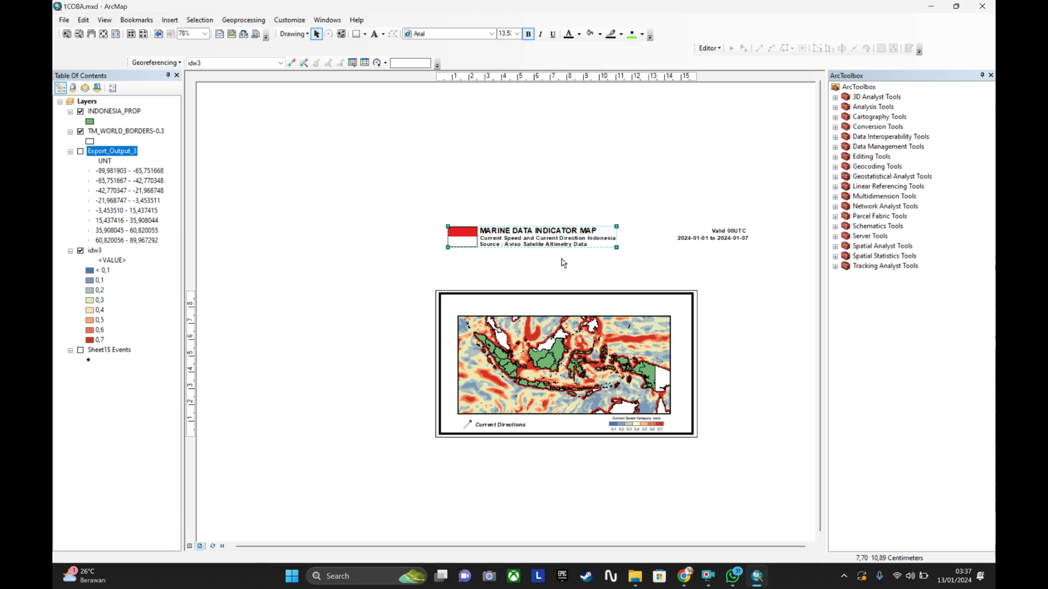
{"action": "left_click_drag", "start_coordinate": [522, 242], "coordinate": [532, 306]}
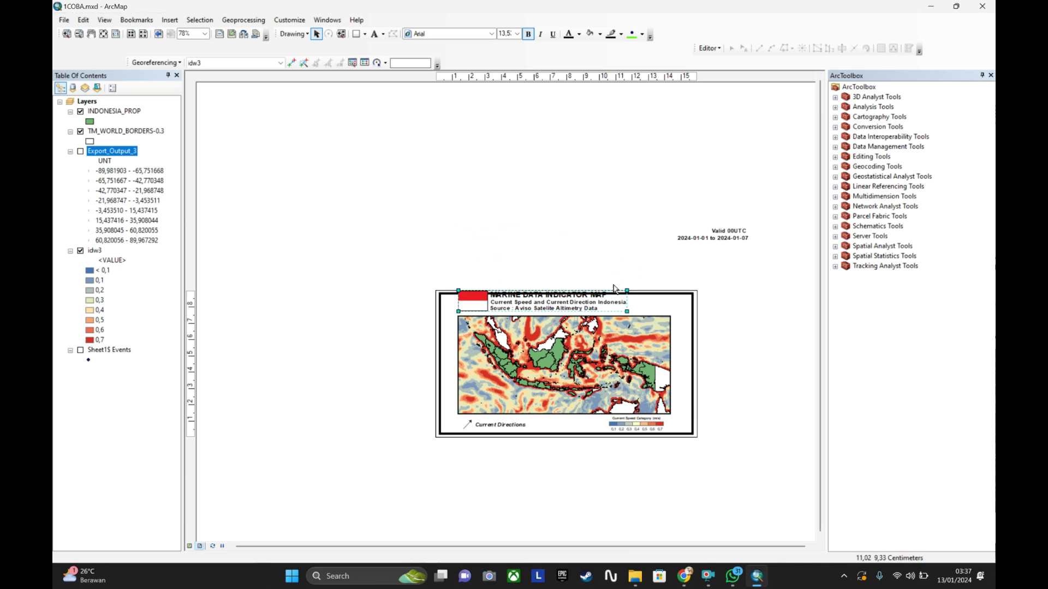
{"action": "left_click_drag", "start_coordinate": [630, 289], "coordinate": [580, 299]}
{"action": "left_click", "coordinate": [594, 269]}
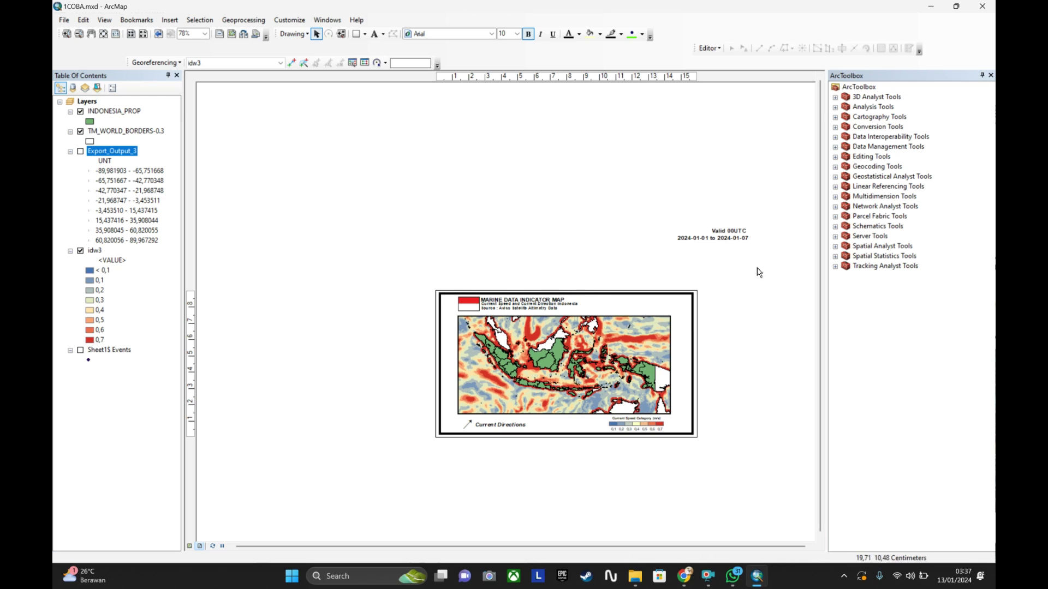
Step: Move the Valid 00UTC date text into the border, above the map's right end beside the title
{"action": "left_click", "coordinate": [731, 237]}
{"action": "left_click_drag", "start_coordinate": [731, 236], "coordinate": [650, 307]}
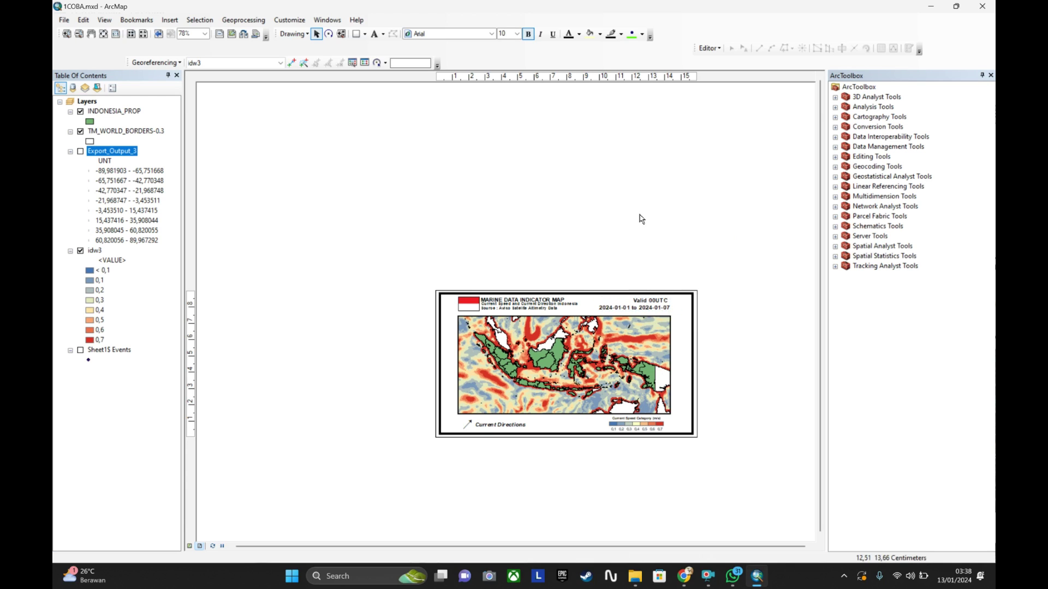
{"action": "left_click", "coordinate": [640, 219]}
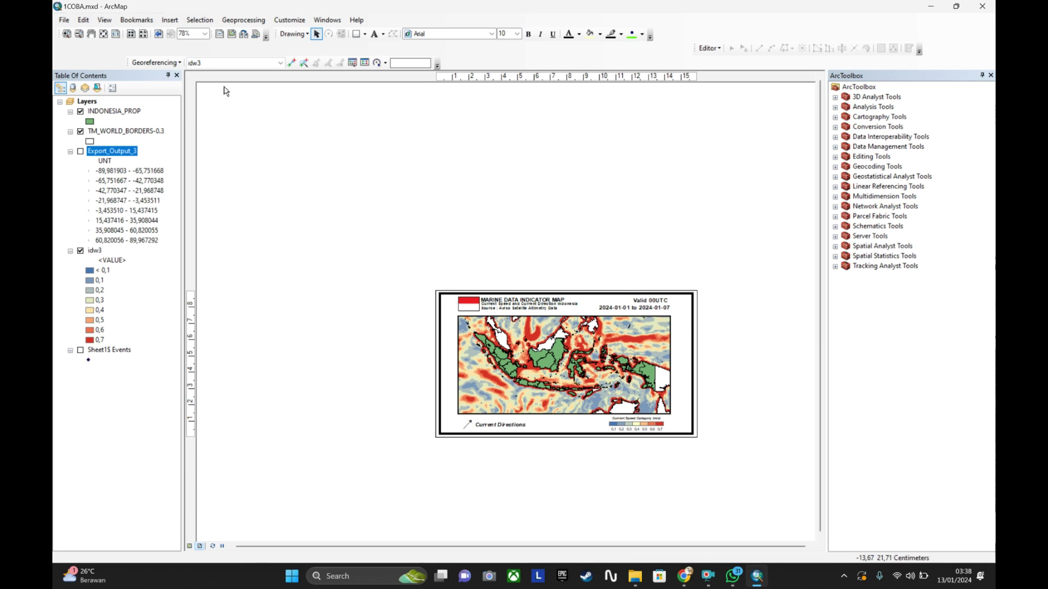
Step: Set the map page width to 15 cm
{"action": "left_click", "coordinate": [59, 23]}
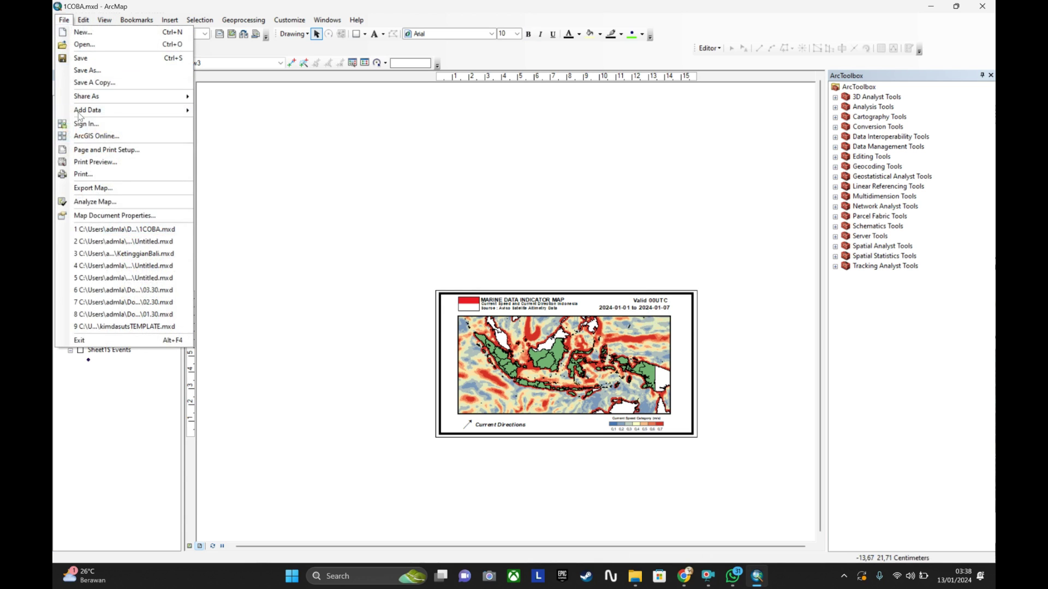
{"action": "left_click", "coordinate": [102, 149]}
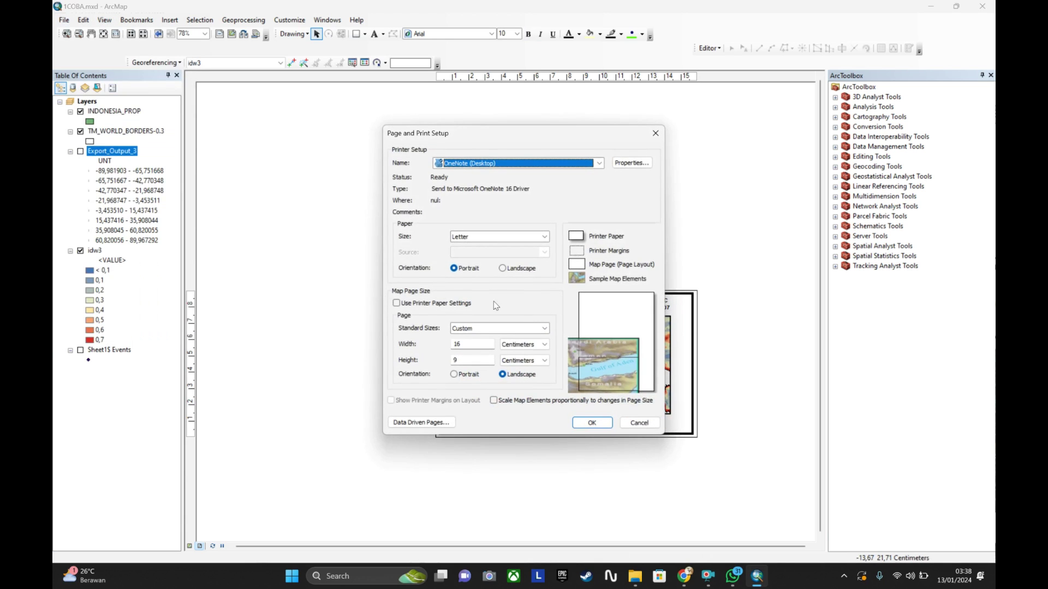
{"action": "left_click", "coordinate": [481, 348]}
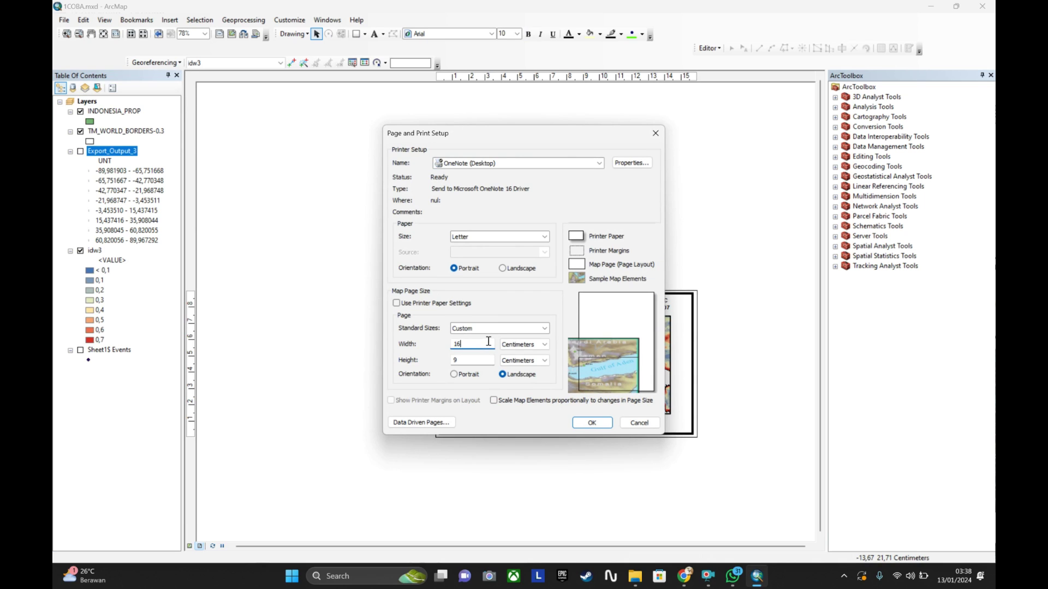
{"action": "key", "text": "BackSpace"}
{"action": "type", "text": "5"}
{"action": "left_click", "coordinate": [609, 427]}
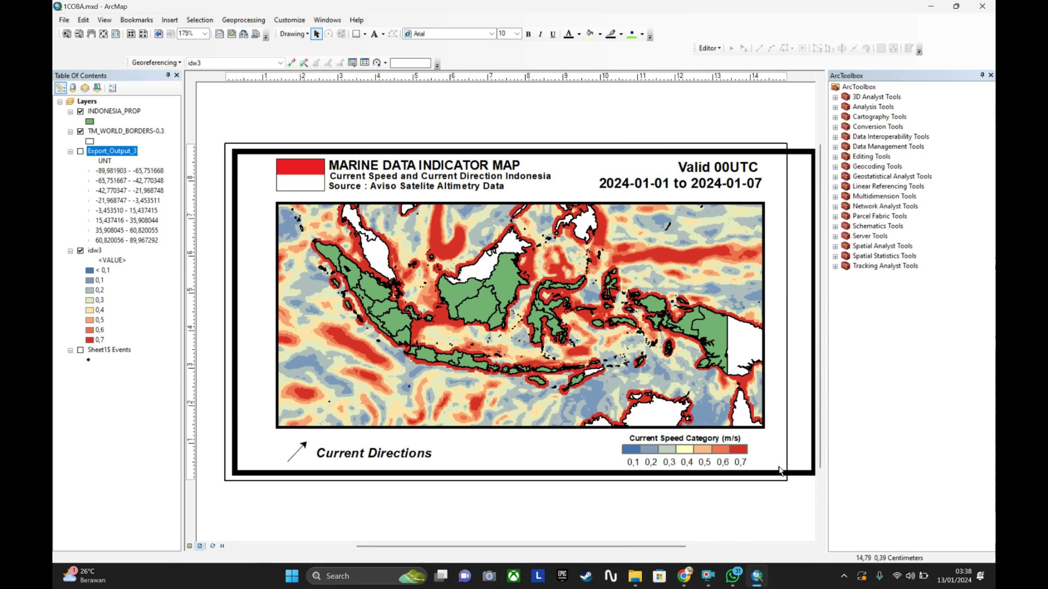
Step: Narrow the thick outer border from its right side so it sits just inside the page edge
{"action": "scroll", "coordinate": [728, 467], "scroll_direction": "down", "scroll_amount": 2}
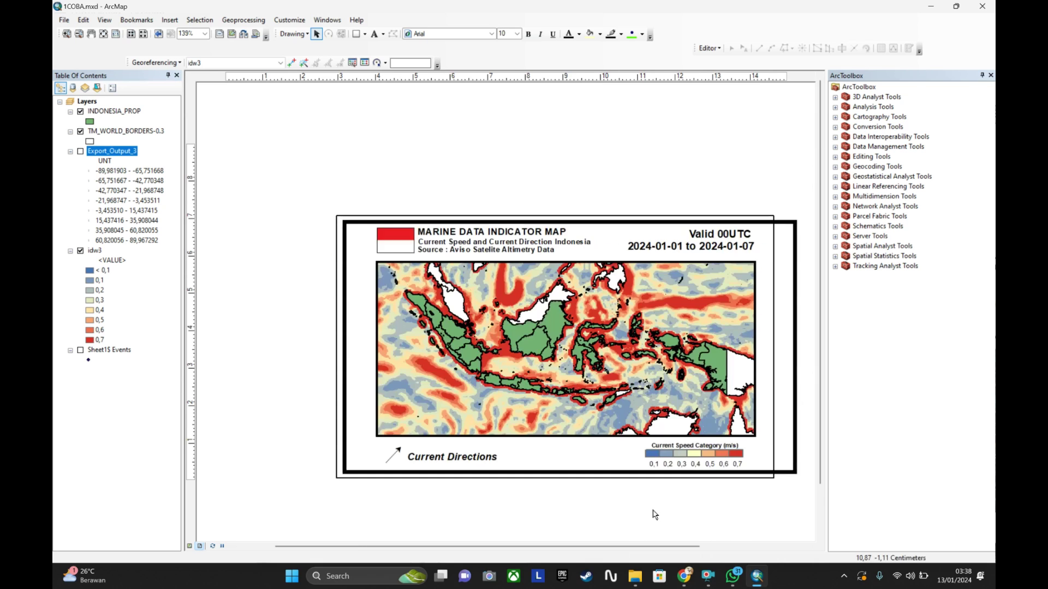
{"action": "left_click", "coordinate": [794, 265]}
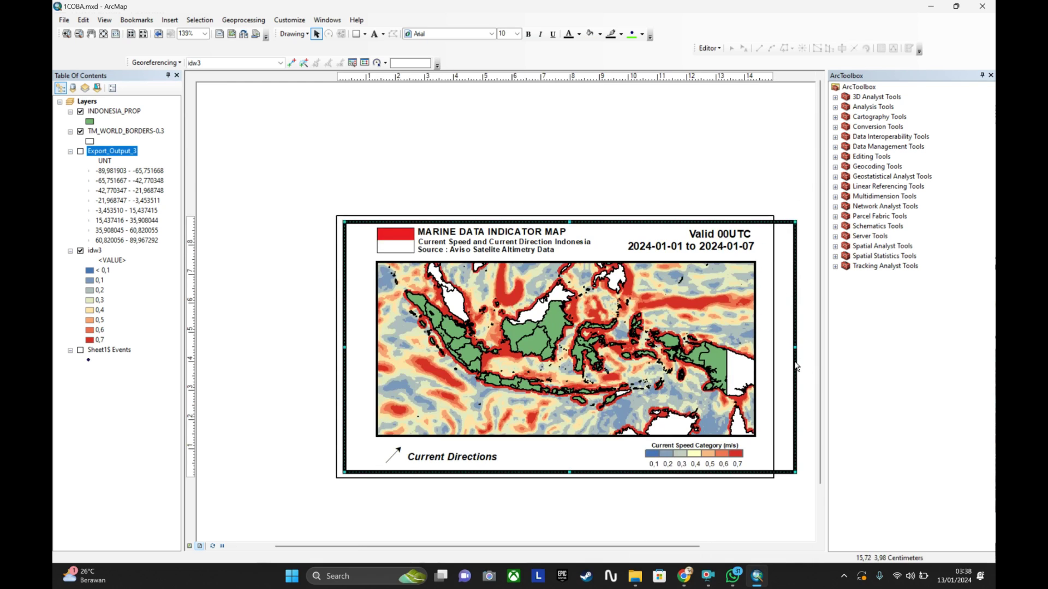
{"action": "left_click_drag", "start_coordinate": [795, 350], "coordinate": [767, 349]}
{"action": "left_click", "coordinate": [791, 334]}
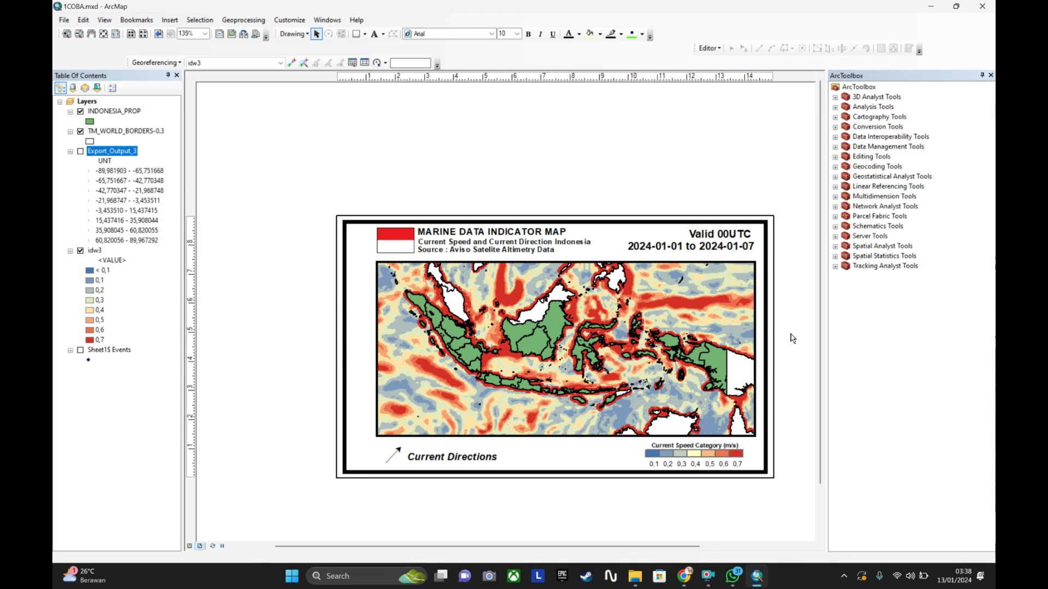
Step: Select the border, map, title block, date text and legend together and shift them slightly left
{"action": "left_click", "coordinate": [625, 279]}
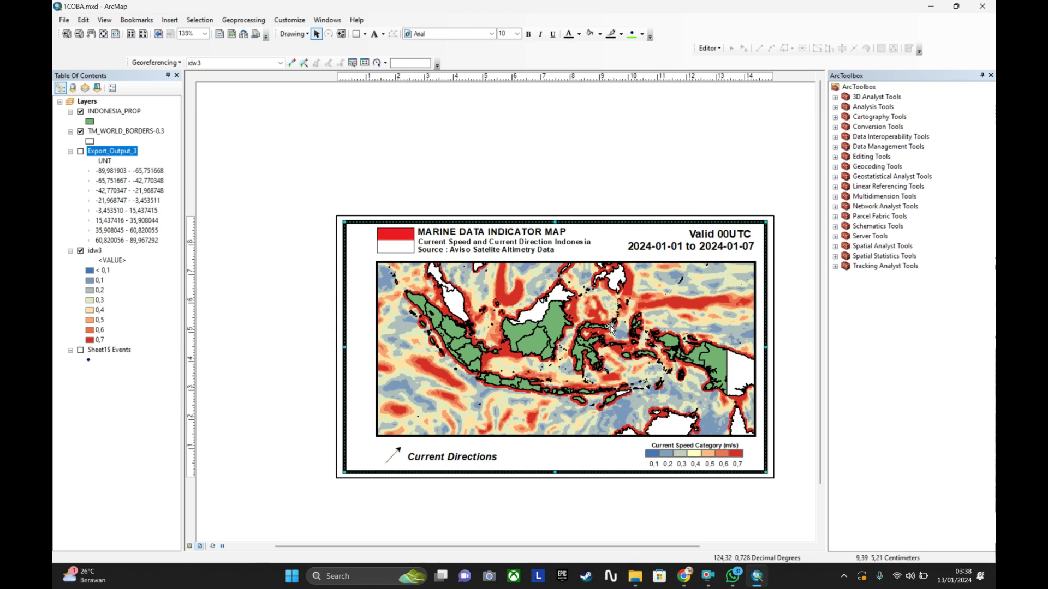
{"action": "left_click_drag", "start_coordinate": [316, 151], "coordinate": [760, 493]}
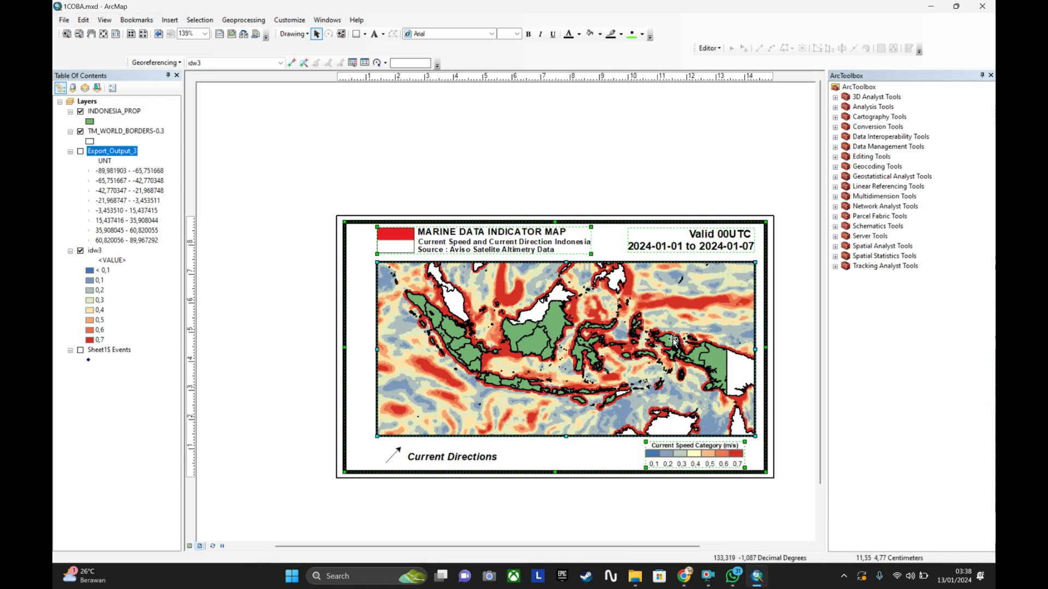
{"action": "key", "text": "Left"}
{"action": "key", "text": "Left"}
{"action": "key", "text": "Left"}
{"action": "key", "text": "Left"}
{"action": "key", "text": "Left"}
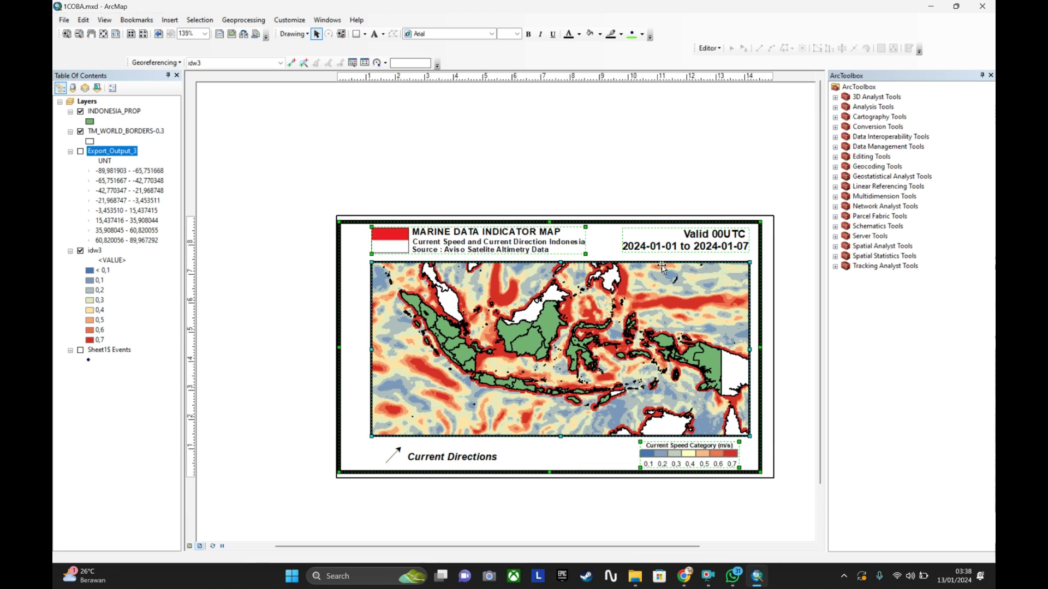
{"action": "left_click", "coordinate": [666, 106]}
Step: Move only the thick outer border slightly right to centre it on the page
{"action": "left_click", "coordinate": [340, 339]}
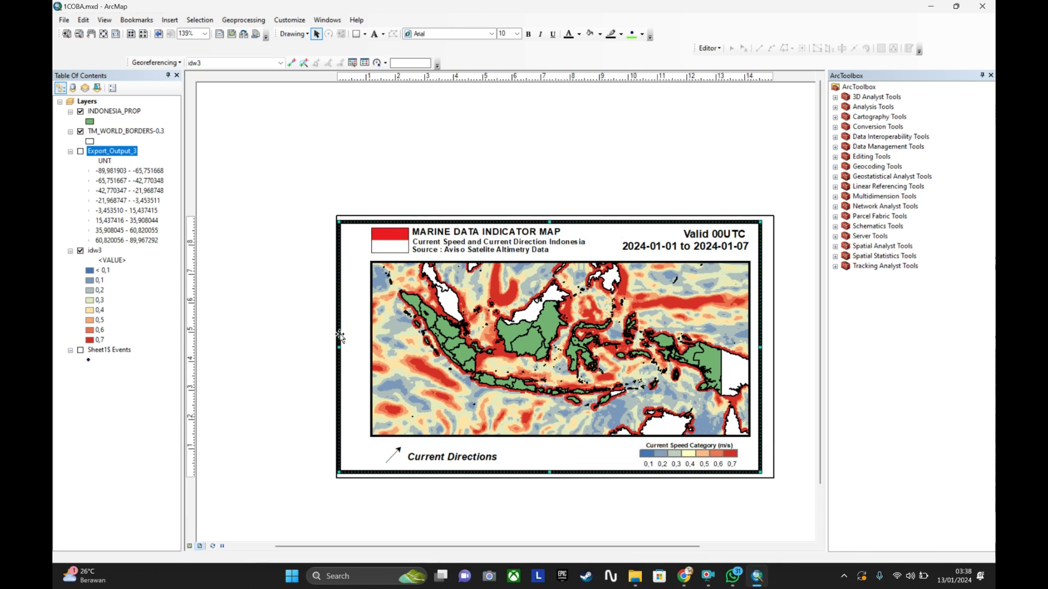
{"action": "key", "text": "Right"}
{"action": "left_click", "coordinate": [467, 118]}
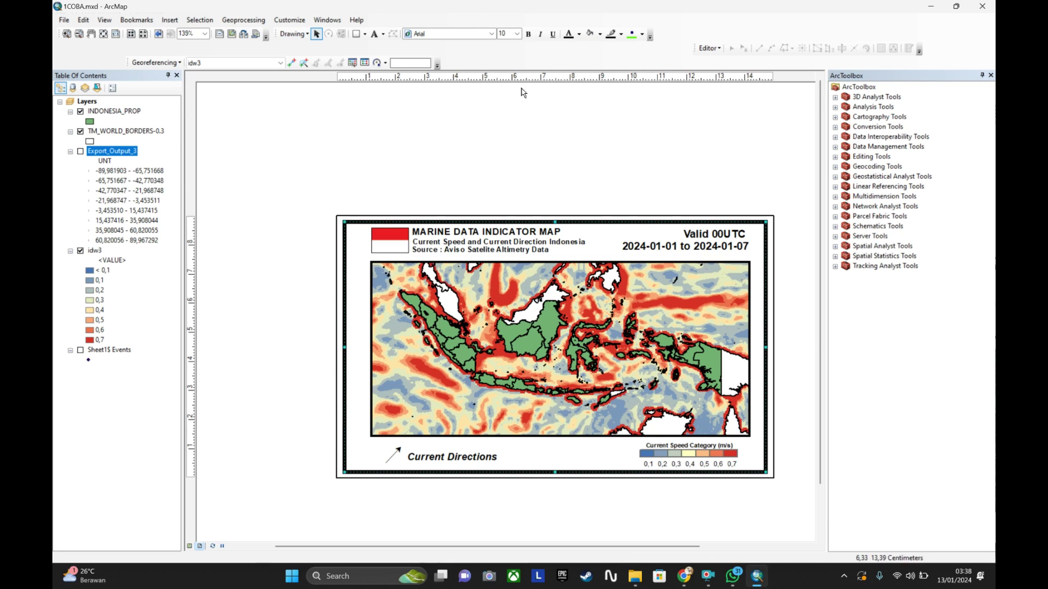
Step: Show the Export_Output_3 arrow layer and set its graduated symbol size range from 2 to 2
{"action": "left_click", "coordinate": [82, 152]}
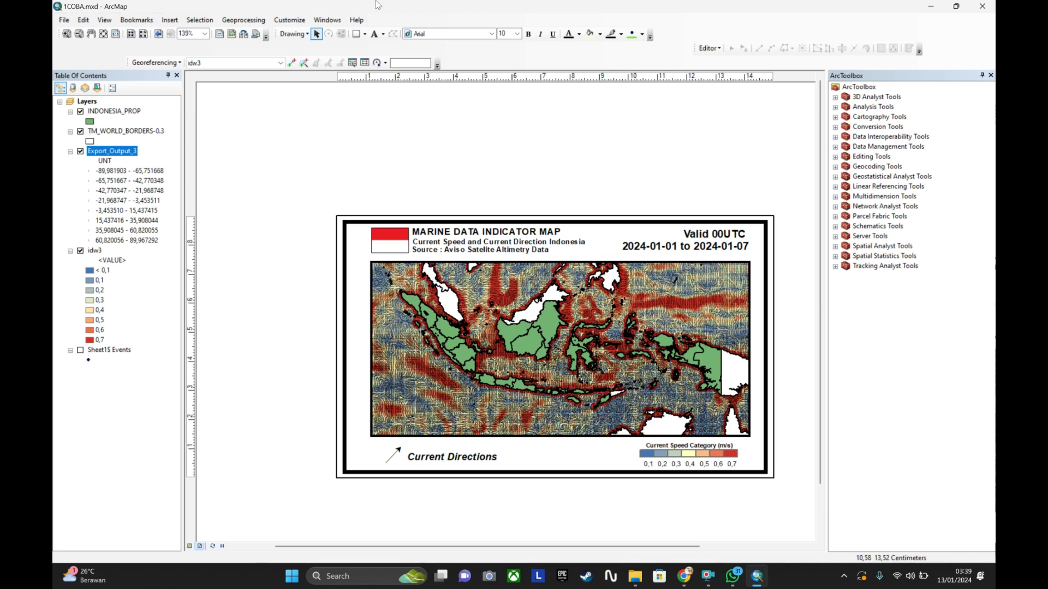
{"action": "right_click", "coordinate": [121, 153]}
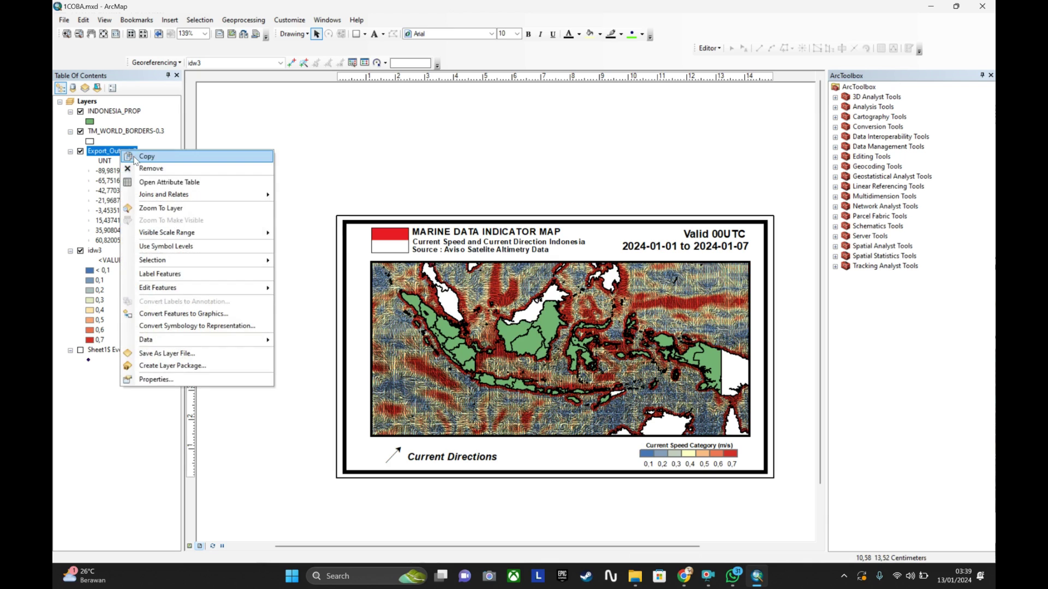
{"action": "left_click", "coordinate": [242, 136]}
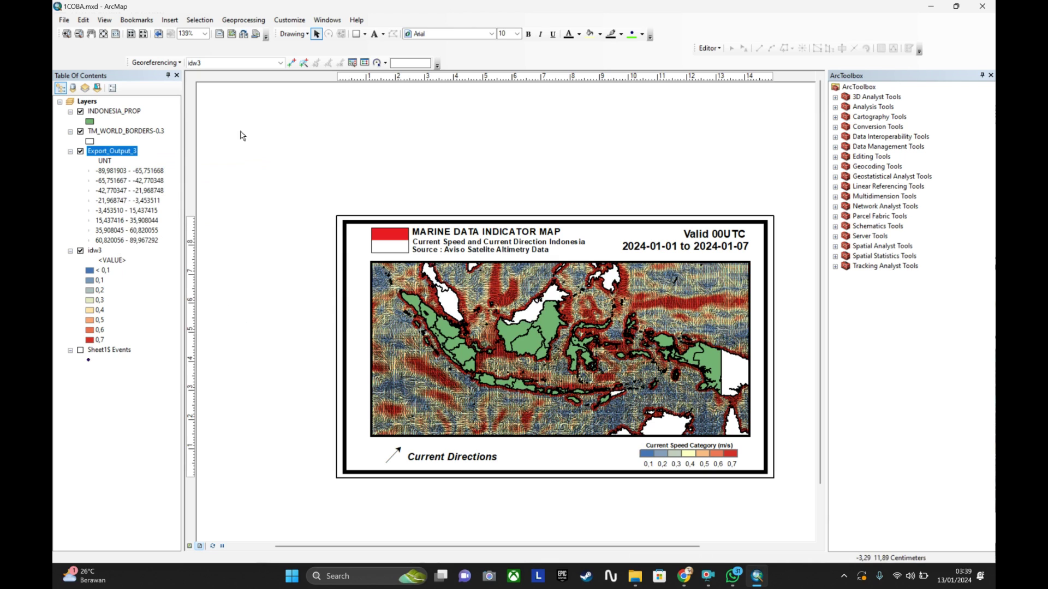
{"action": "right_click", "coordinate": [120, 152]}
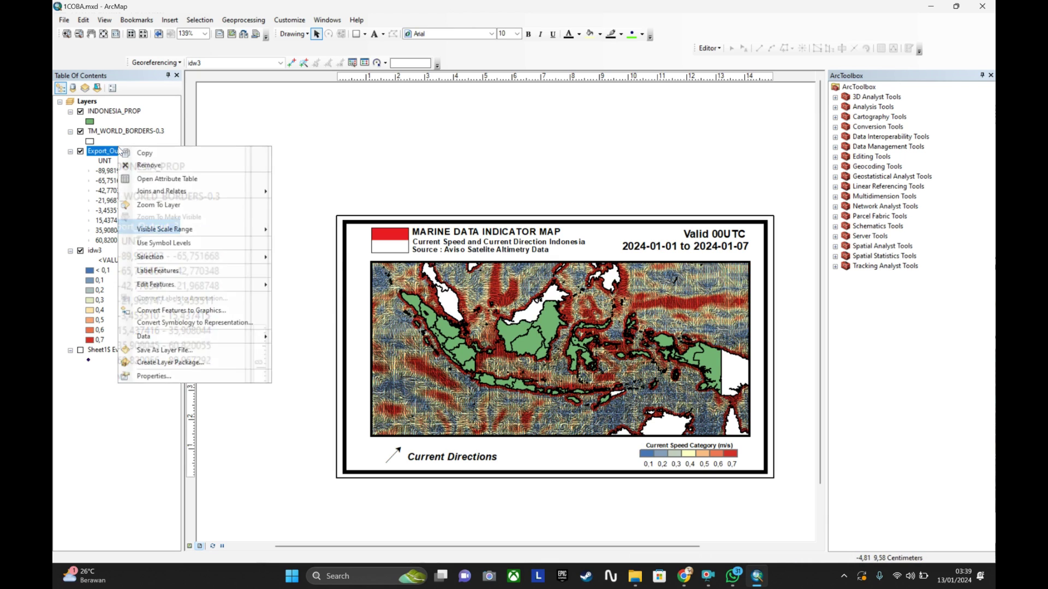
{"action": "left_click", "coordinate": [162, 376]}
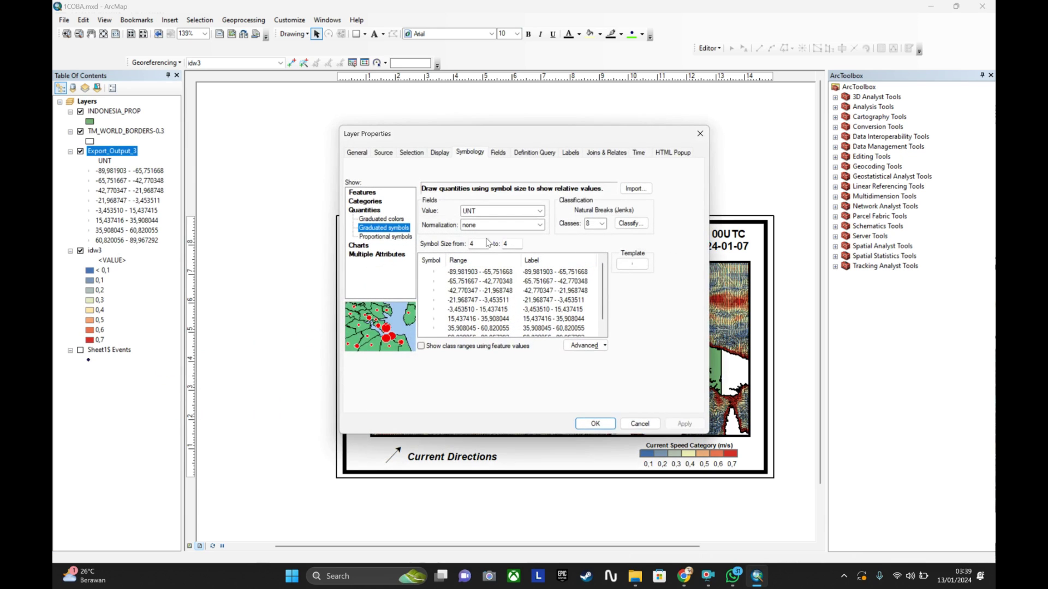
{"action": "left_click", "coordinate": [476, 244]}
{"action": "type", "text": "2"}
{"action": "key", "text": "Tab"}
{"action": "type", "text": "2"}
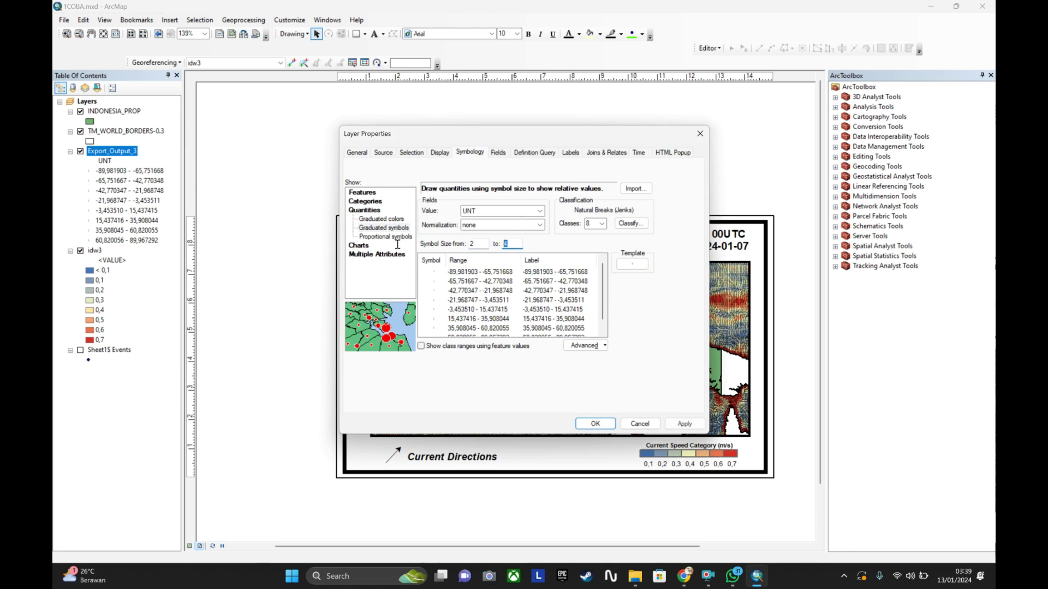
{"action": "left_click", "coordinate": [685, 423]}
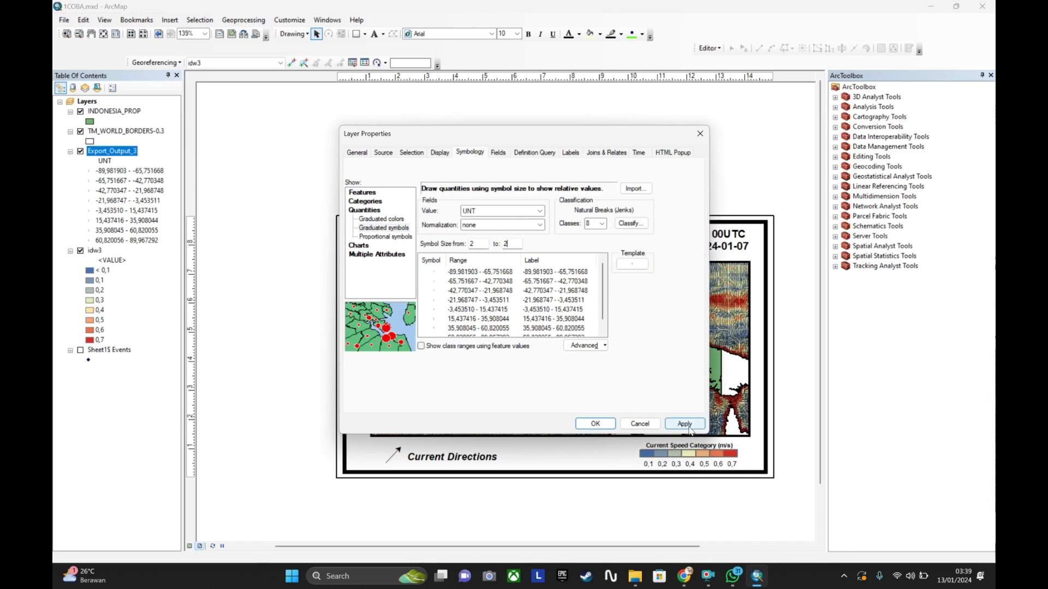
{"action": "left_click", "coordinate": [596, 424]}
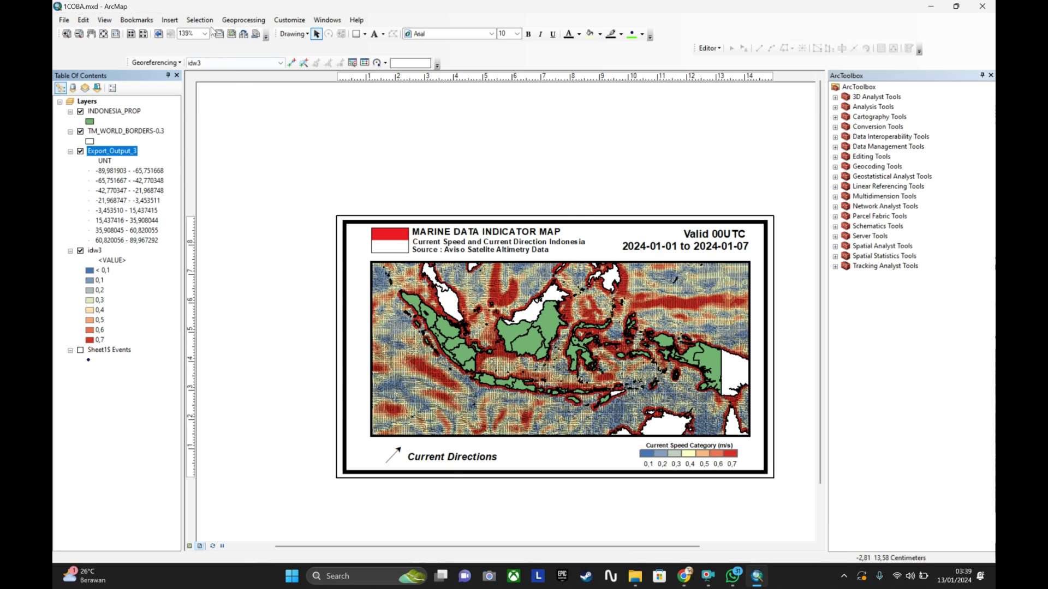
{"action": "left_click", "coordinate": [175, 20]}
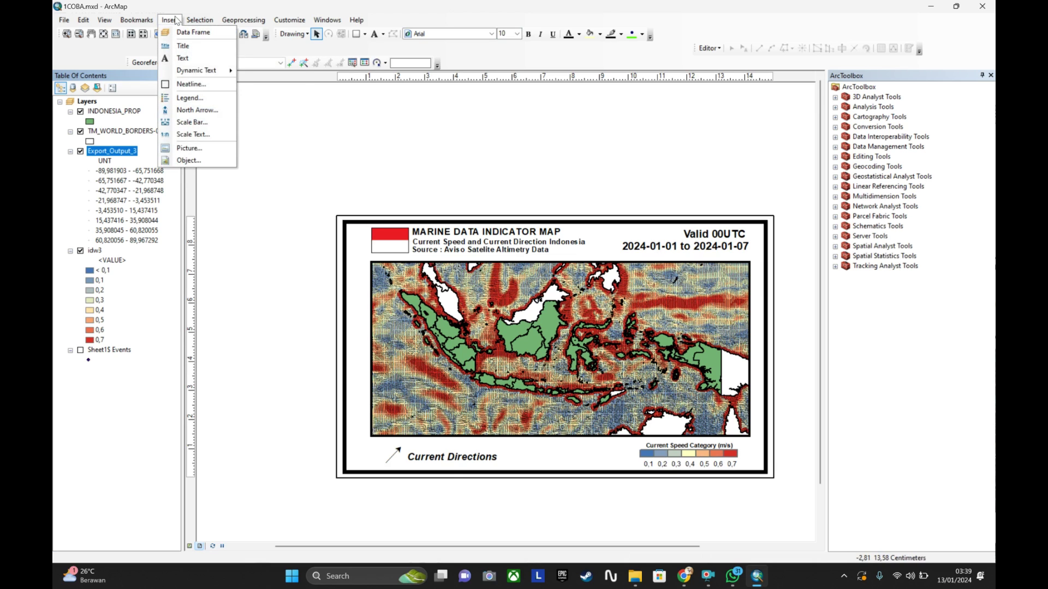
{"action": "mouse_move", "coordinate": [200, 20]}
{"action": "mouse_move", "coordinate": [165, 22]}
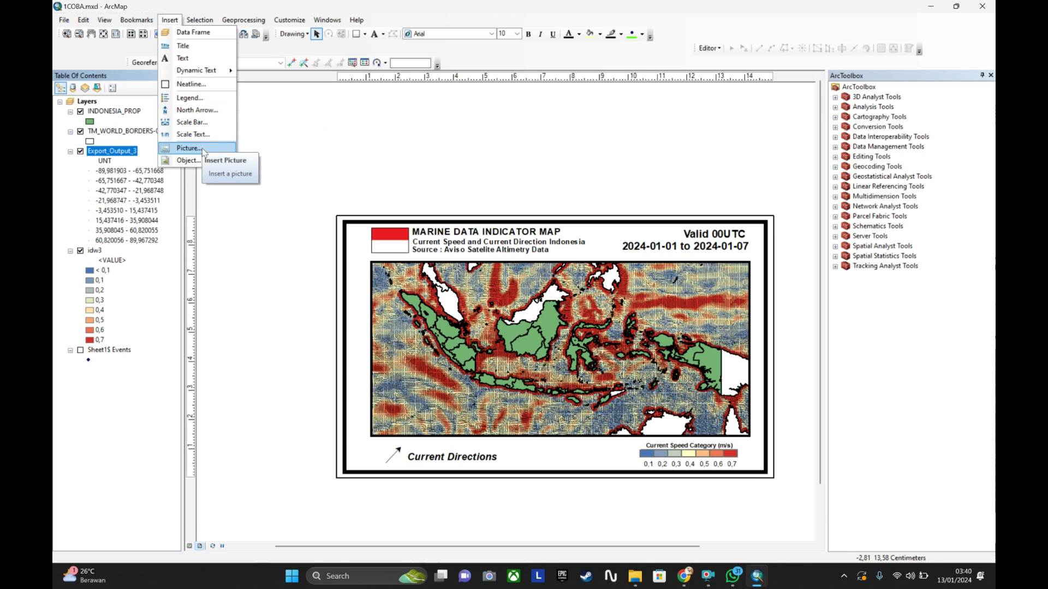
{"action": "left_click", "coordinate": [684, 148]}
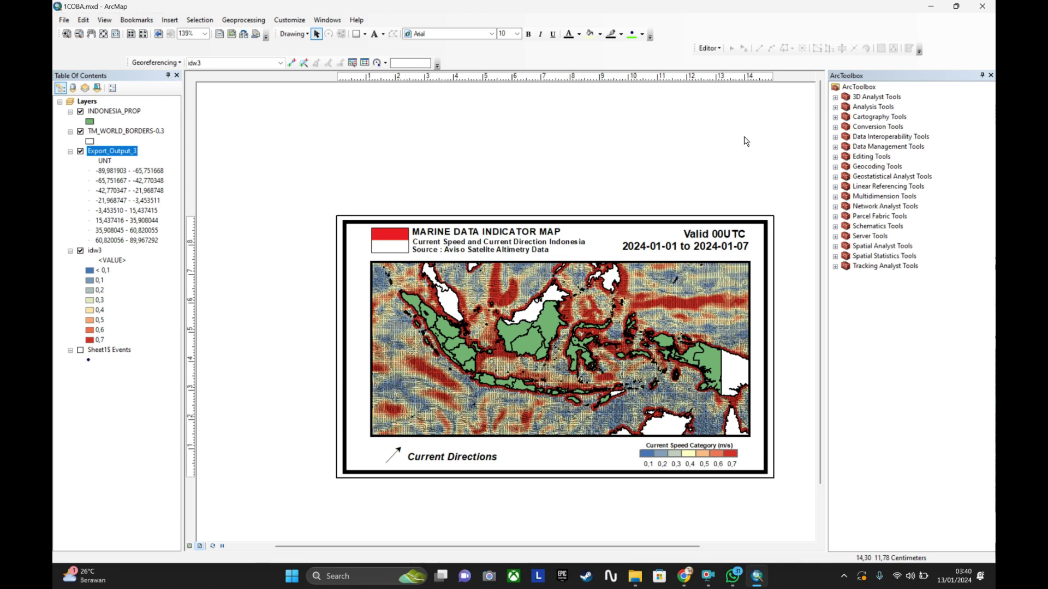
{"action": "scroll", "coordinate": [748, 197], "scroll_direction": "down", "scroll_amount": 1}
{"action": "left_click_drag", "start_coordinate": [681, 549], "coordinate": [694, 549]}
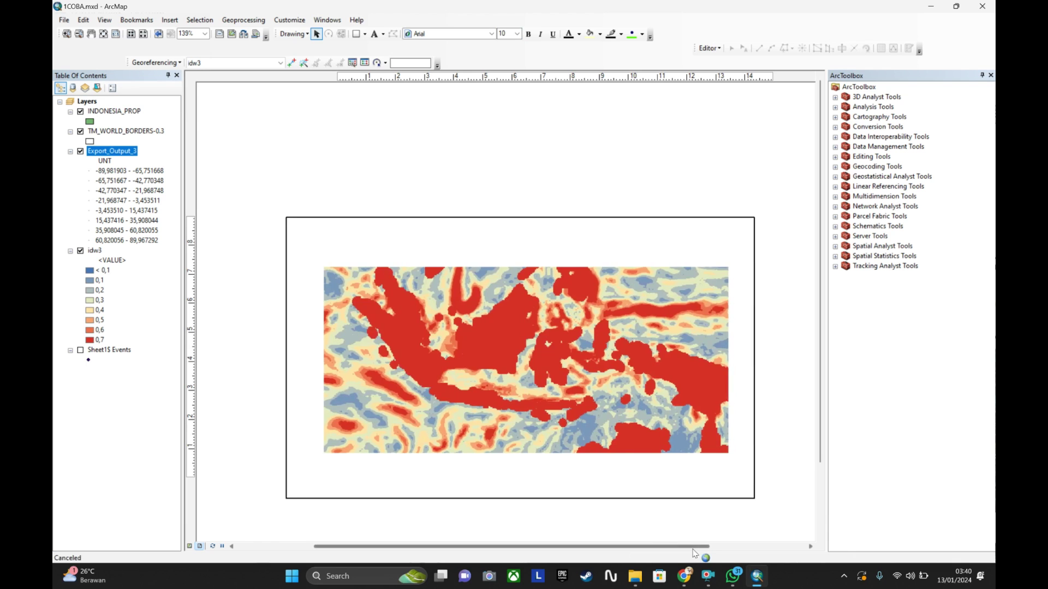
{"action": "left_click_drag", "start_coordinate": [821, 364], "coordinate": [821, 386]}
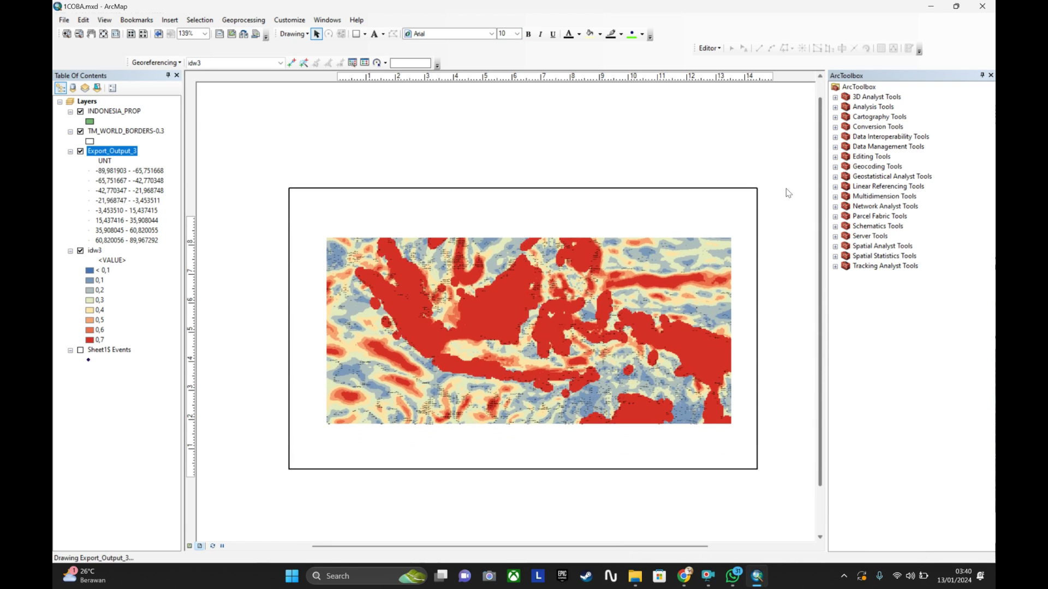